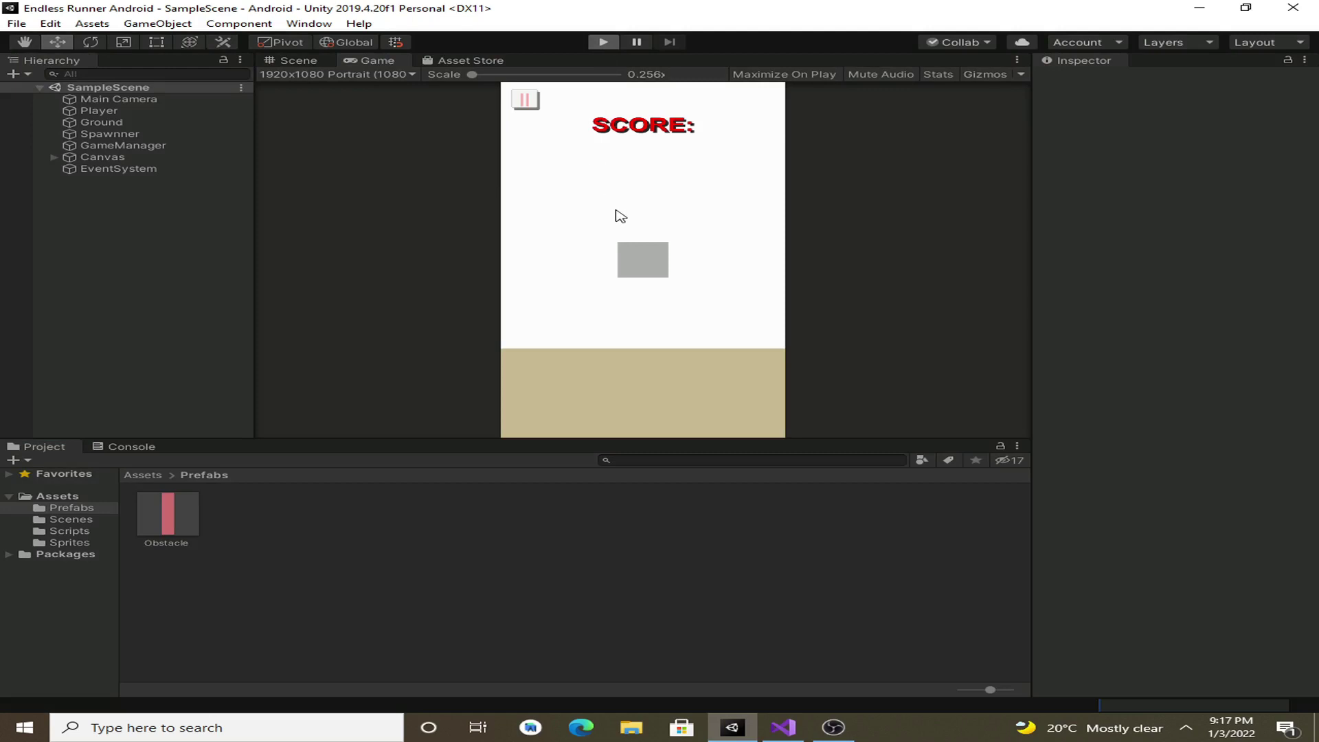
- Play-test the game, pausing and resuming it through its in-game pause menu, and stop the test
key(ctrl+p)
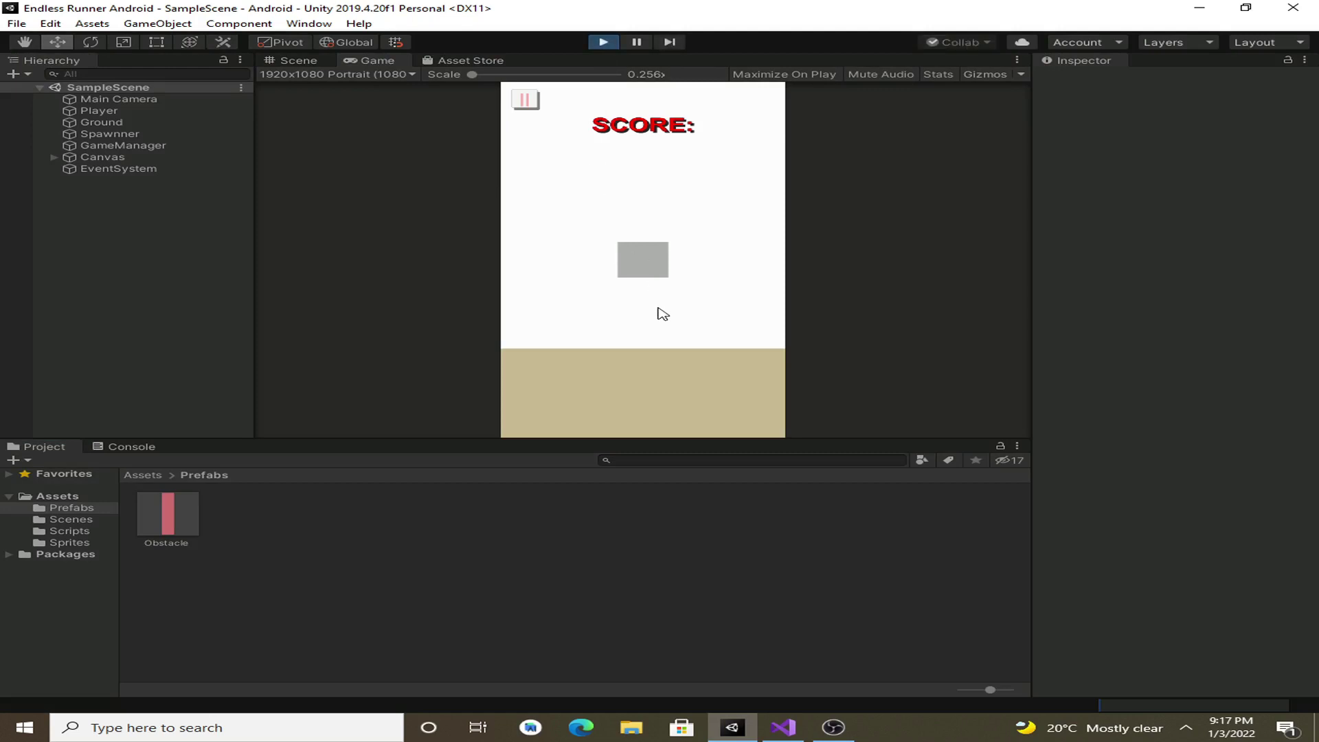
click(524, 101)
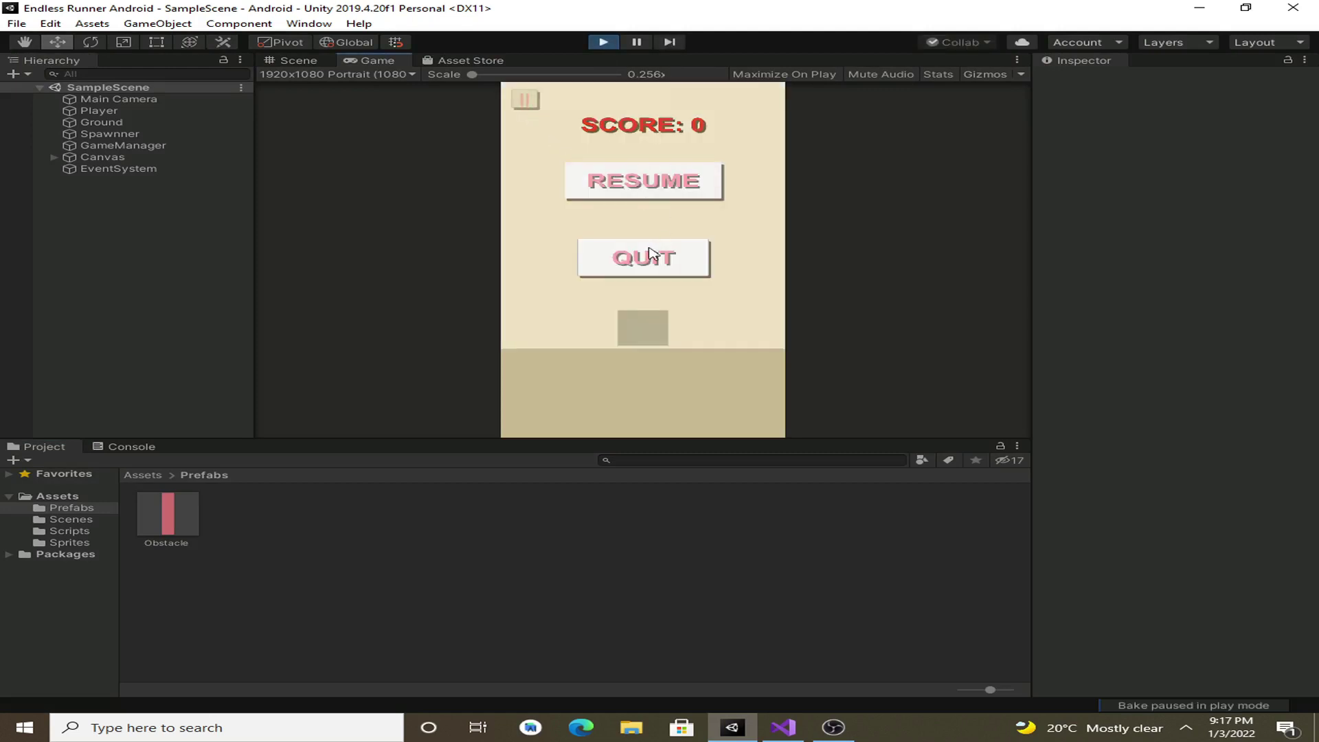
click(639, 191)
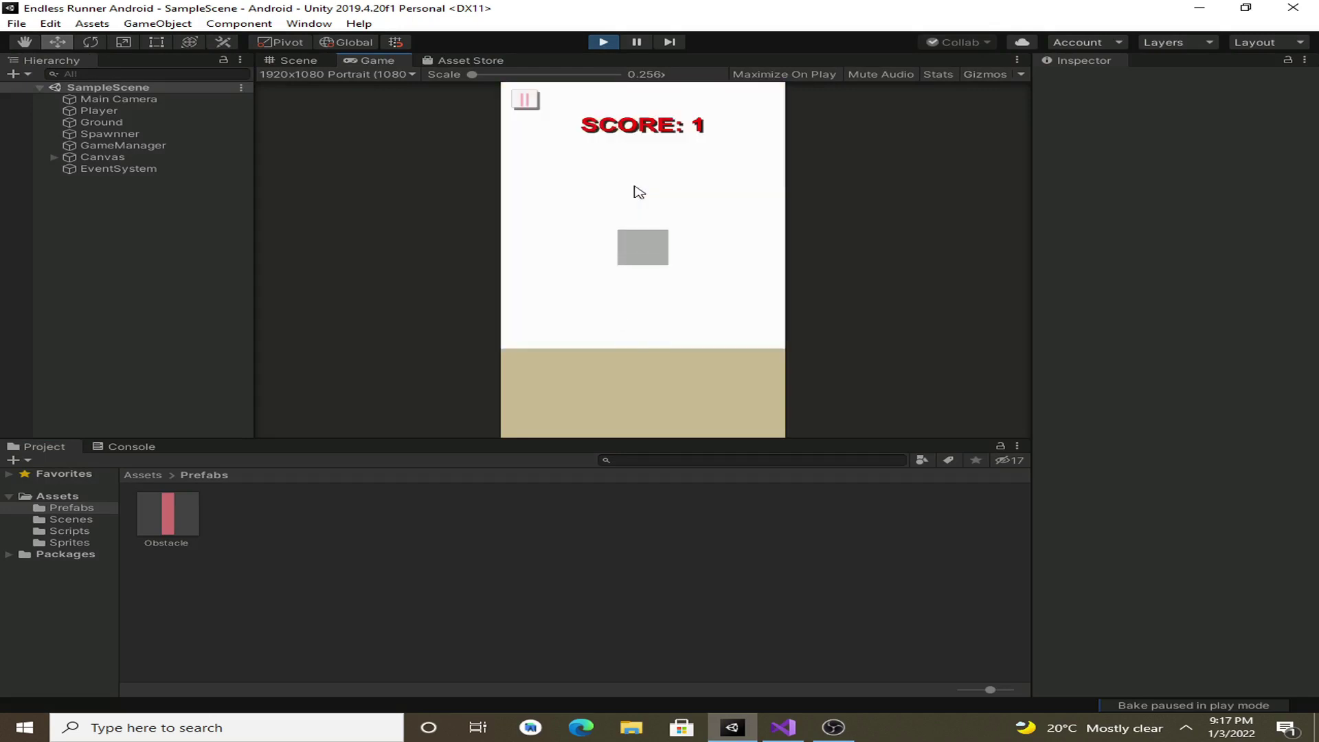
click(653, 315)
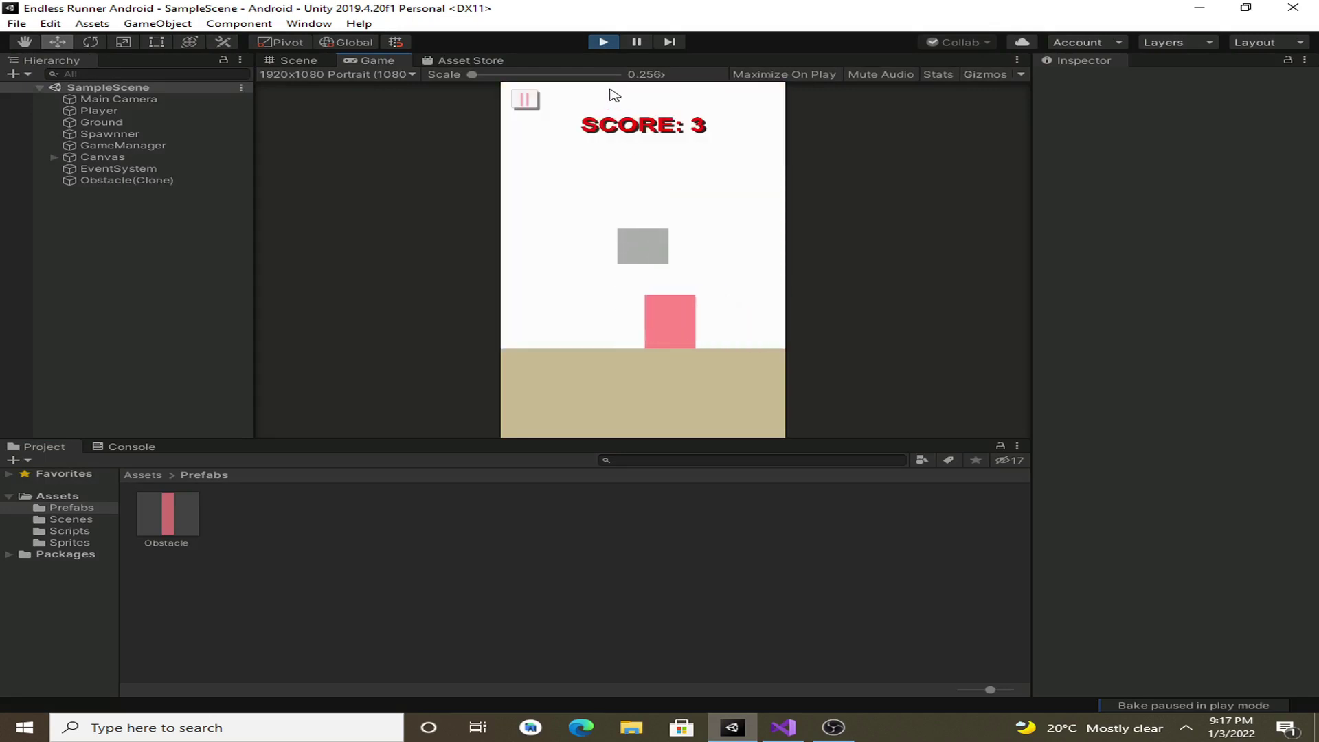
click(601, 43)
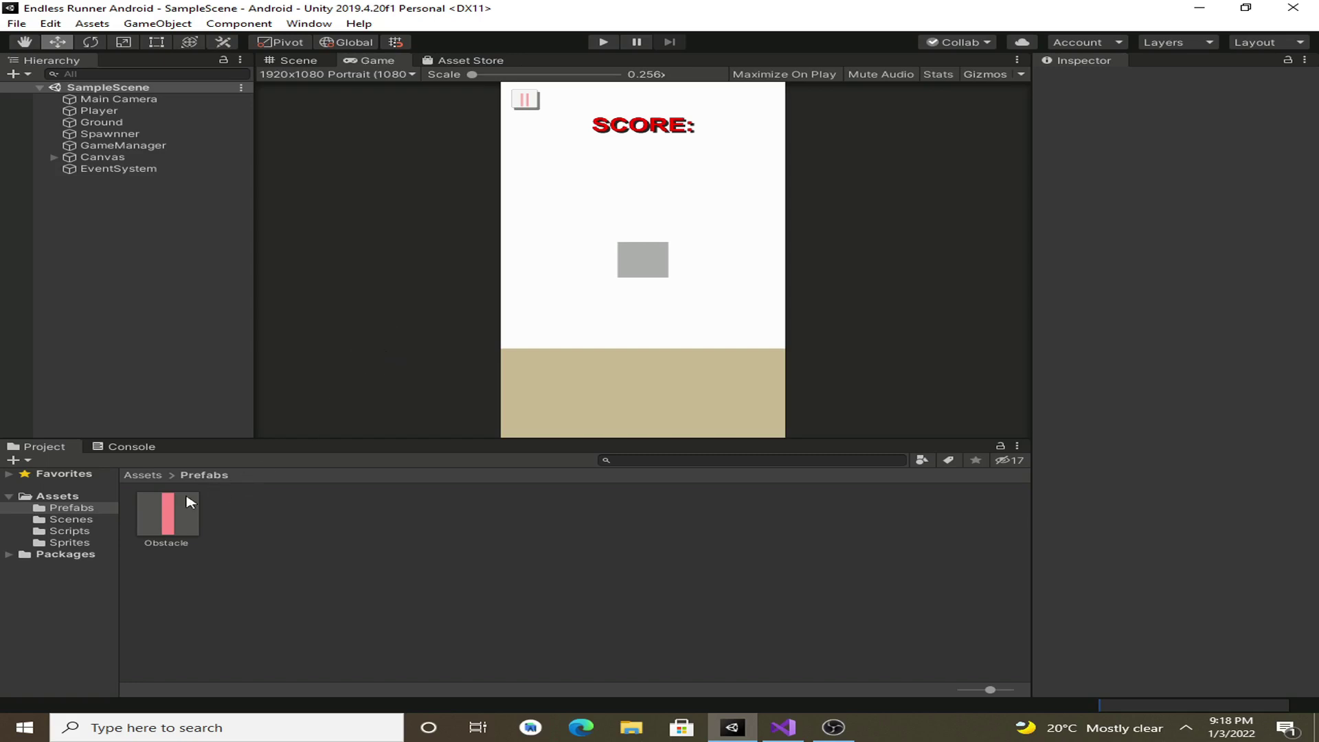
- Create a scene named MainMenu in the Scenes folder and open it
click(71, 520)
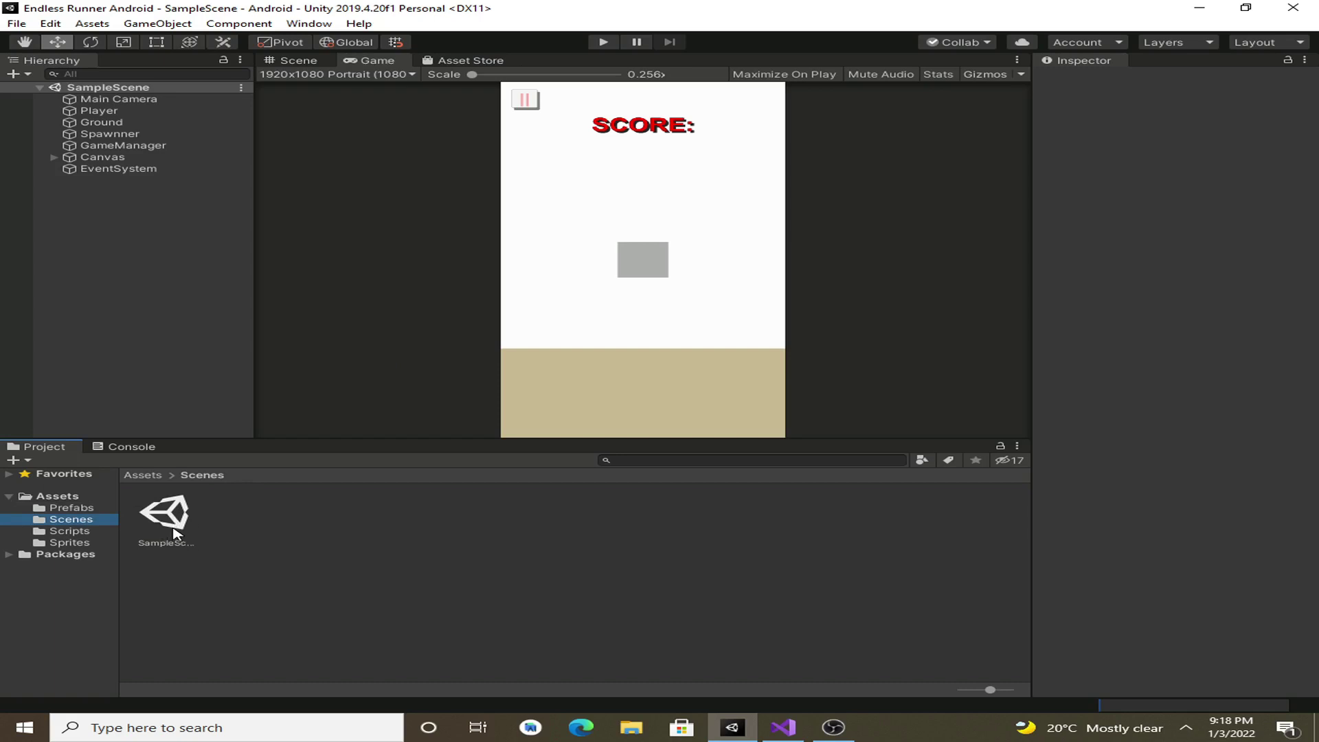
click(178, 528)
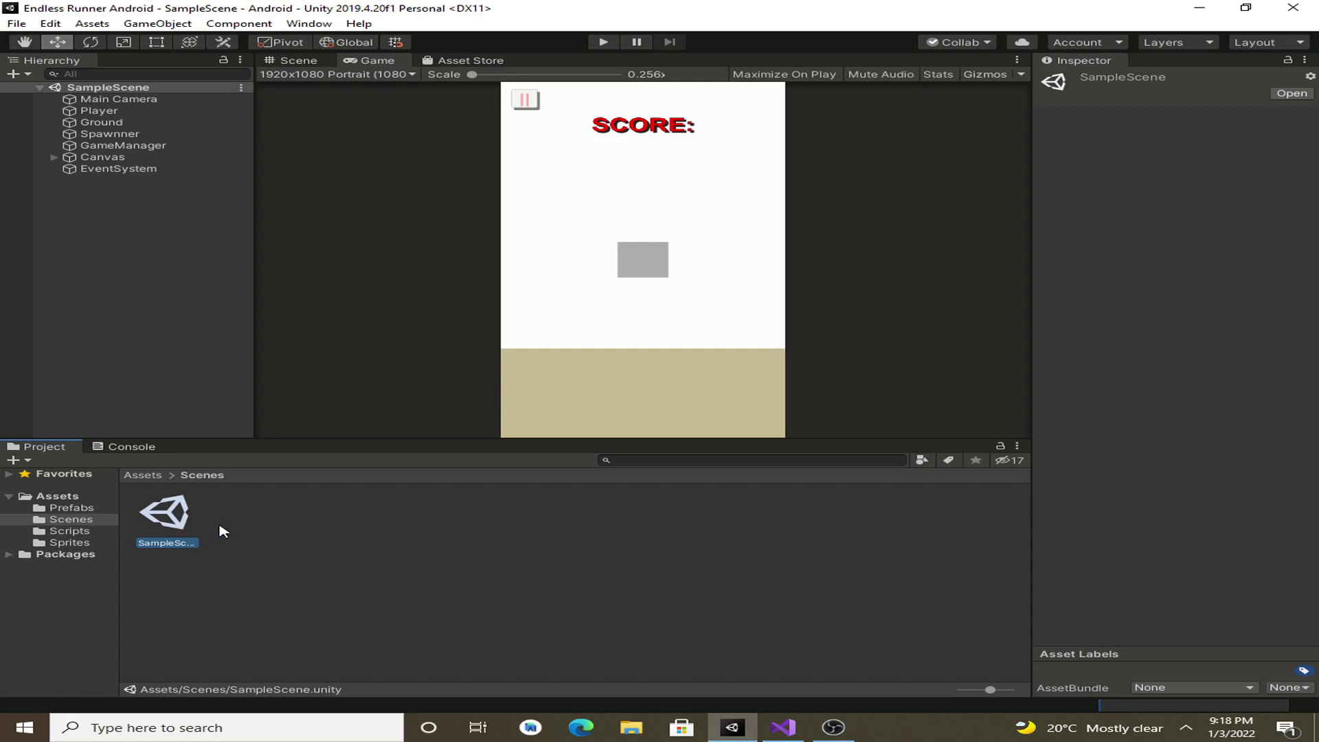
right_click(253, 540)
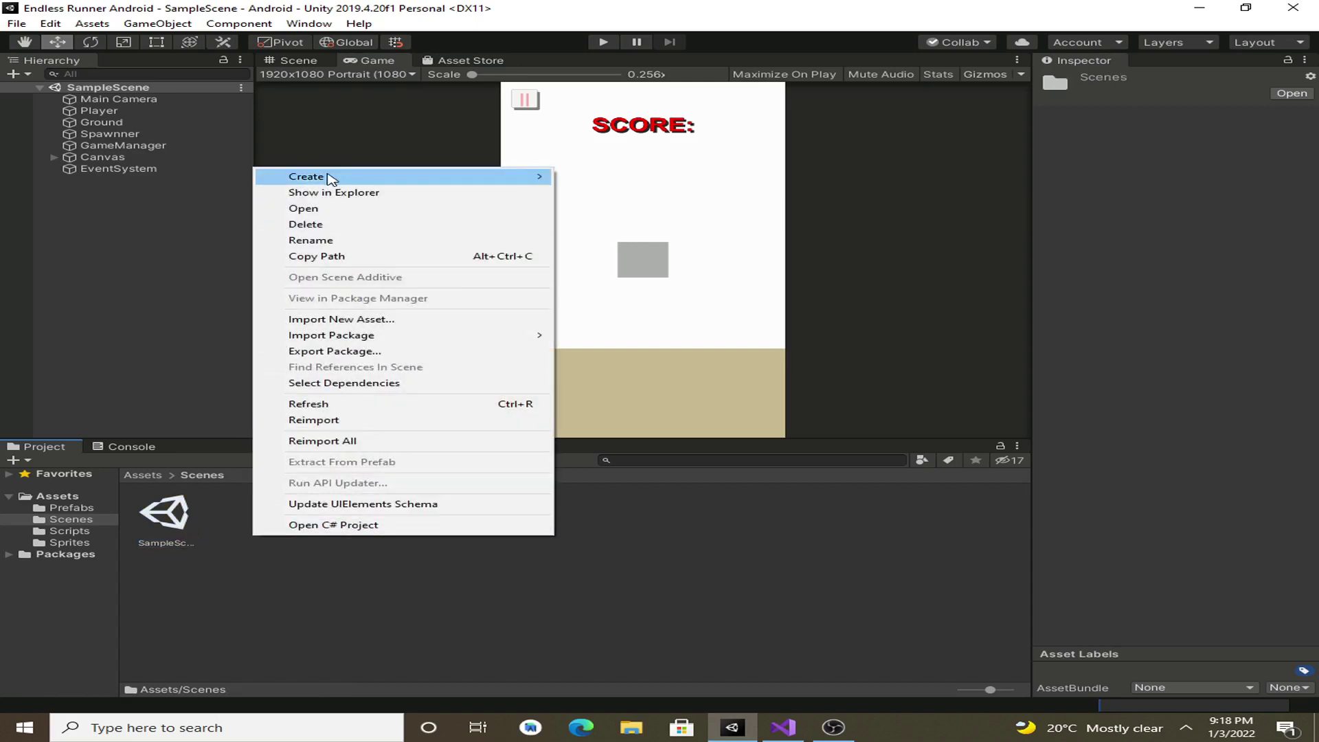
mouse_move(421, 176)
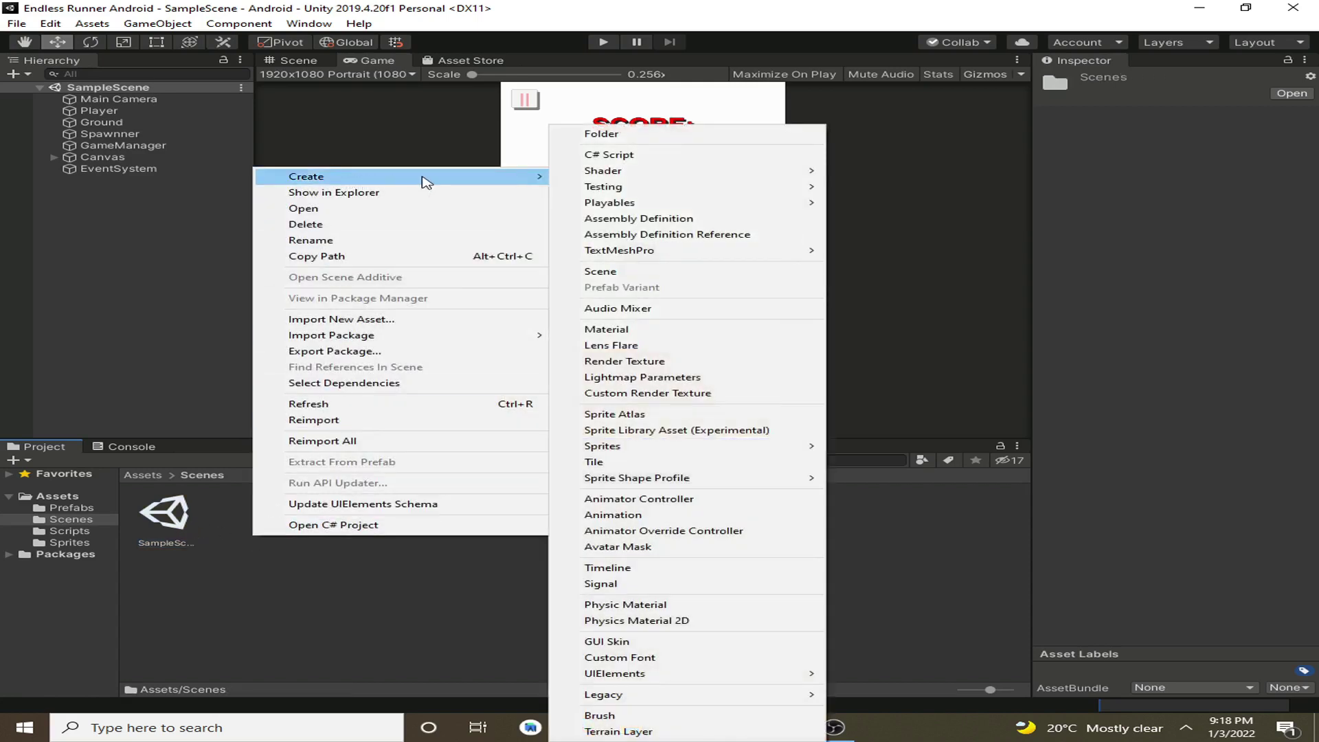
click(601, 271)
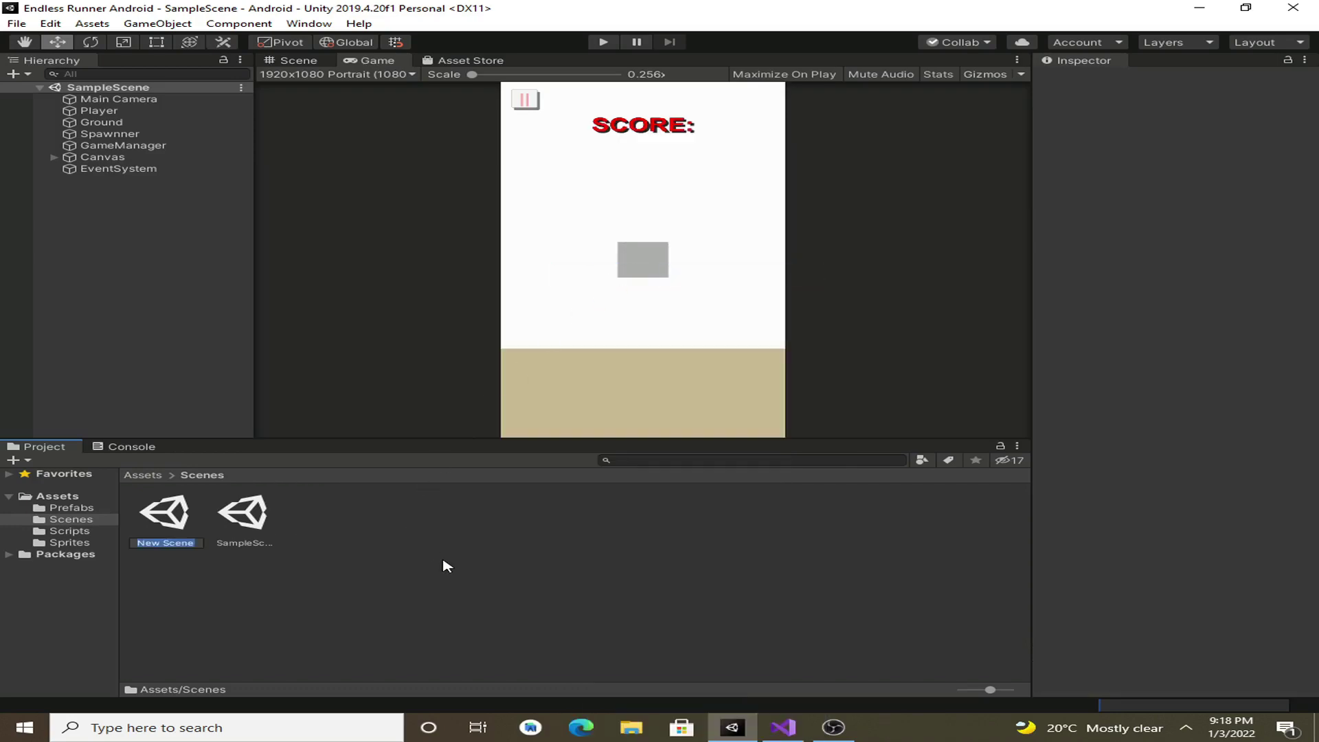
text(MainMenu)
key(Return)
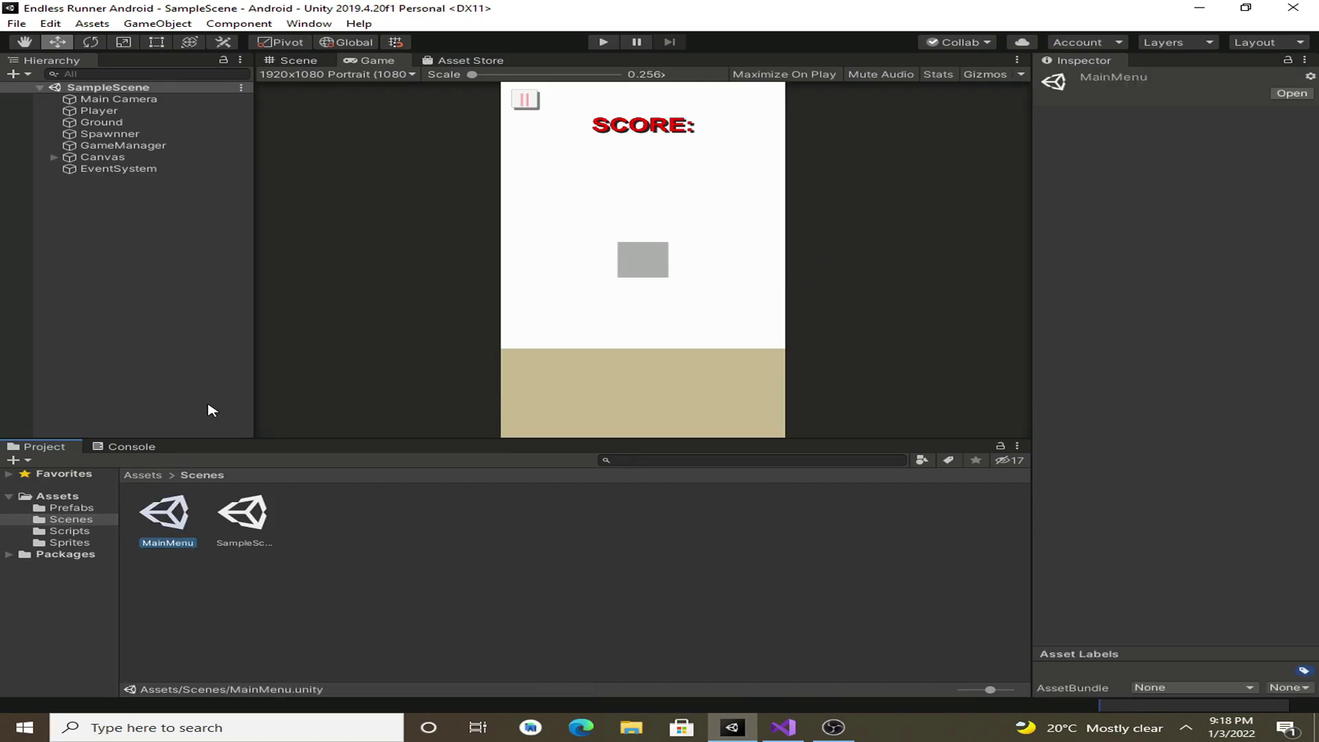
click(302, 573)
double_click(180, 527)
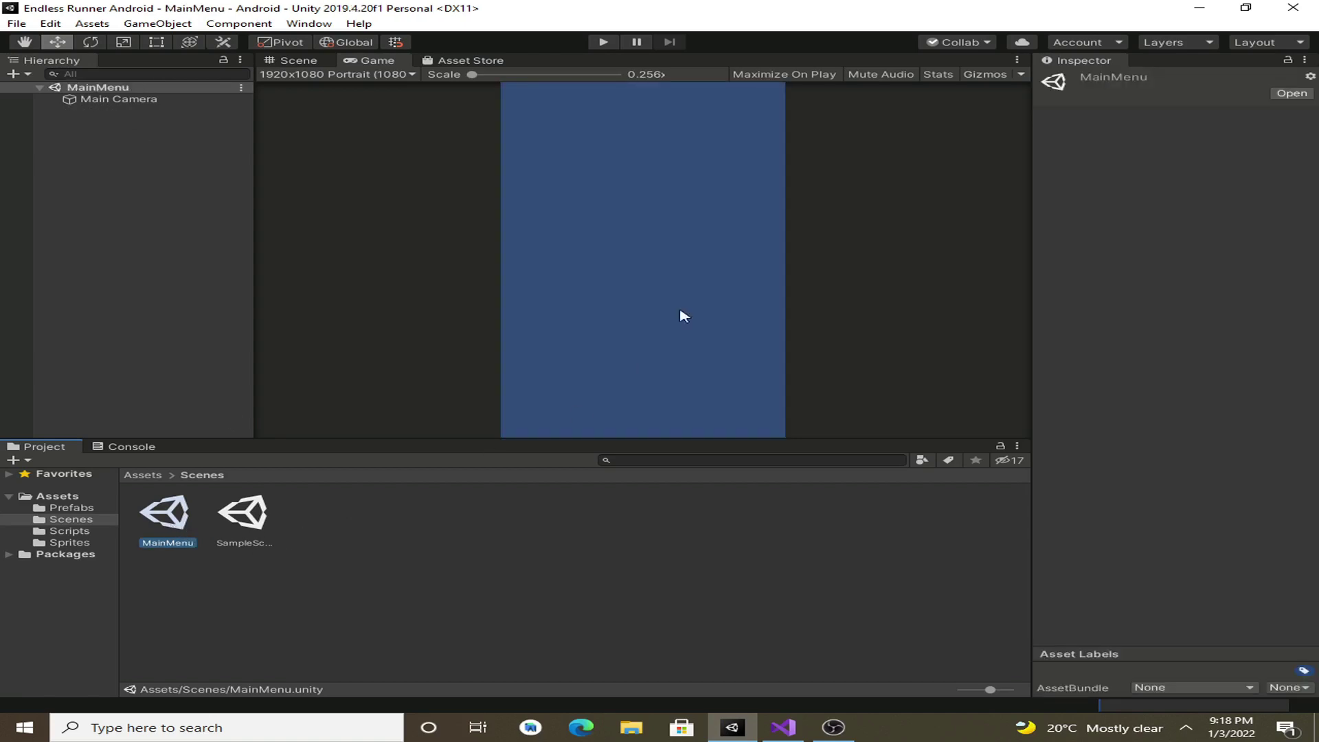
- Set the Main Camera's background colour to light grey, hex AAABAB
click(154, 193)
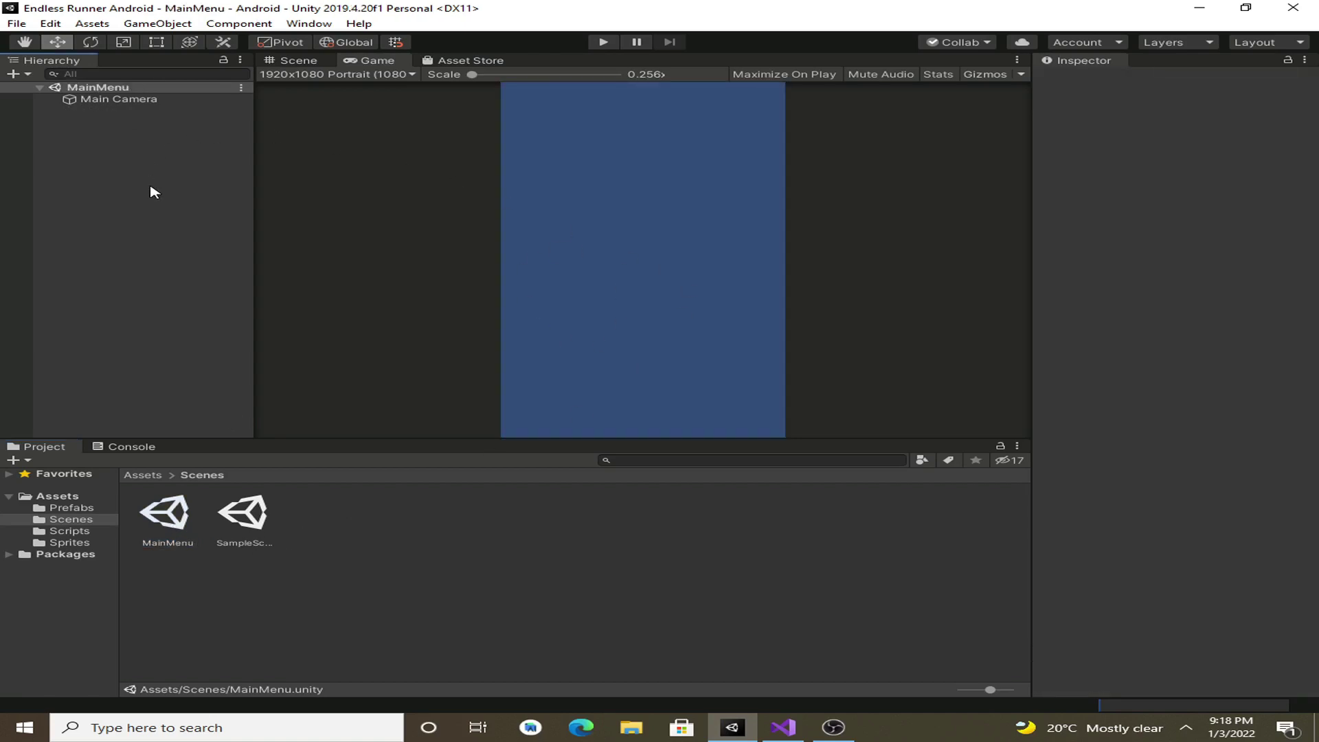
click(83, 103)
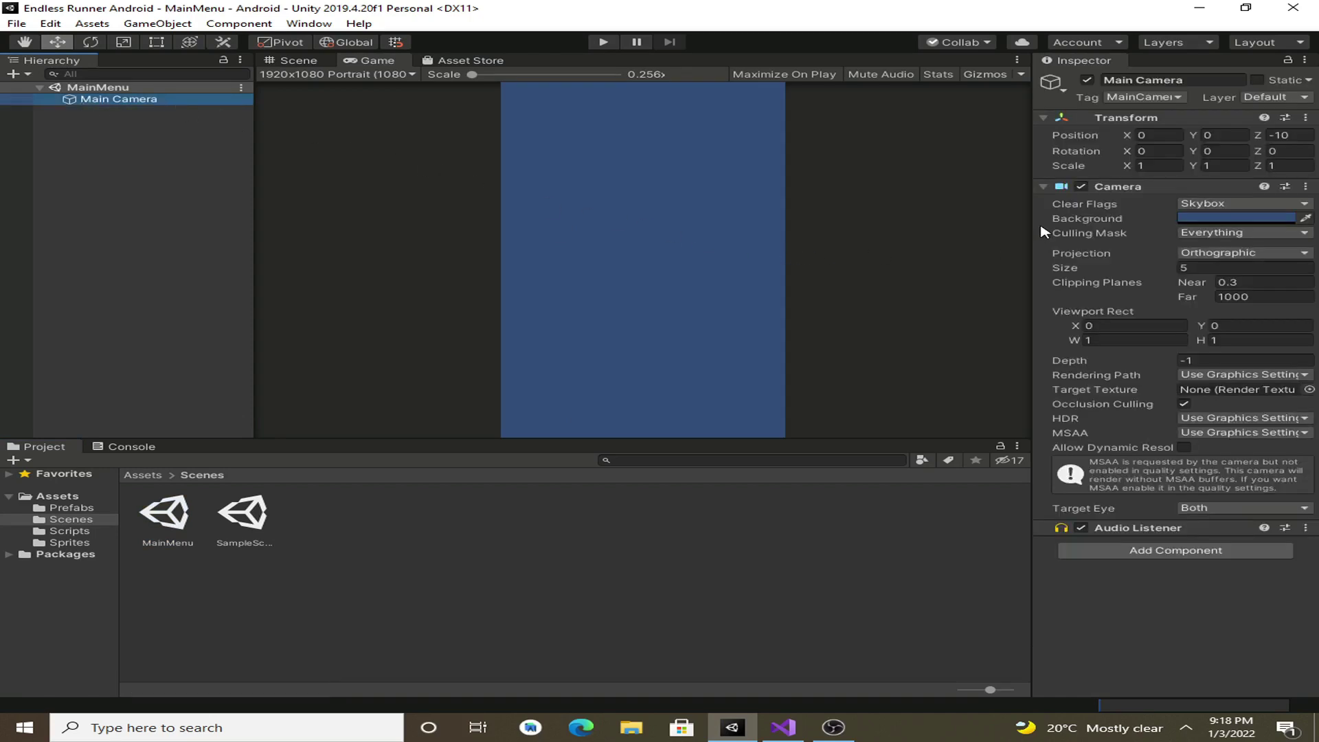
click(1203, 218)
drag(953, 306, 884, 285)
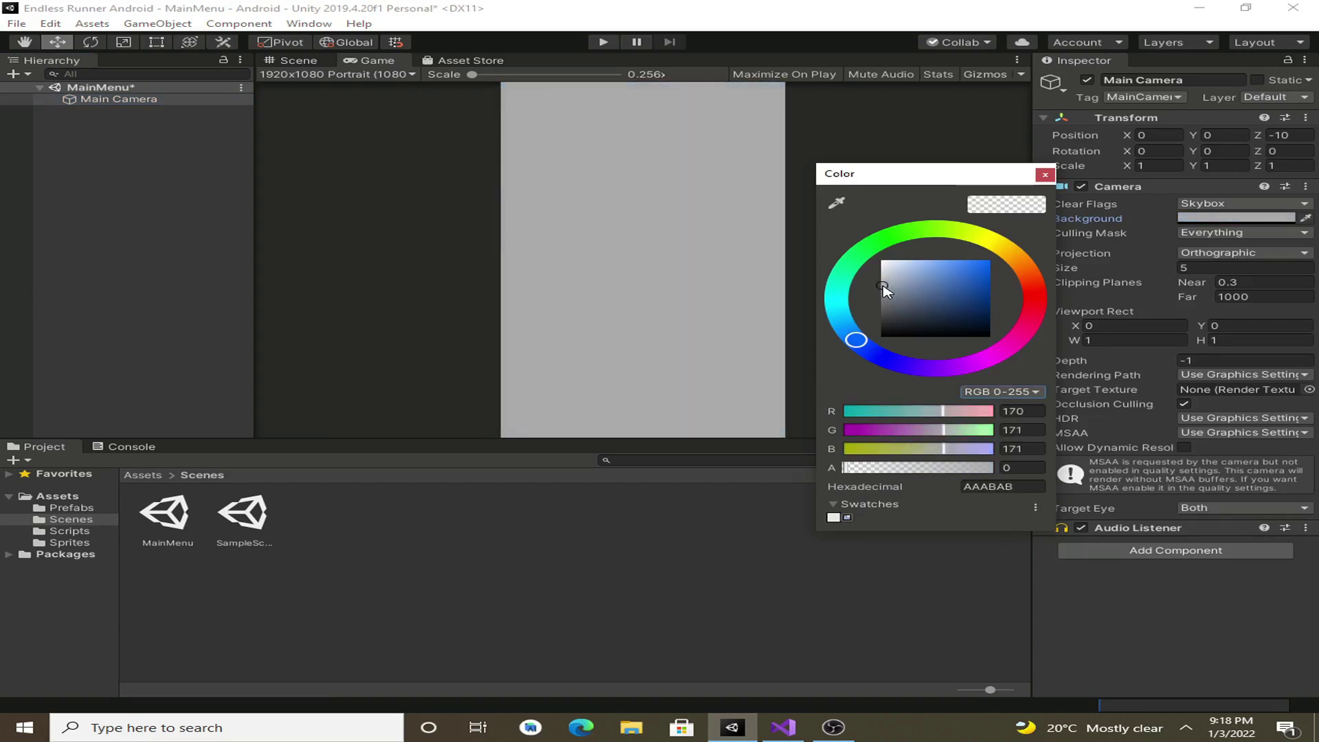
click(1045, 173)
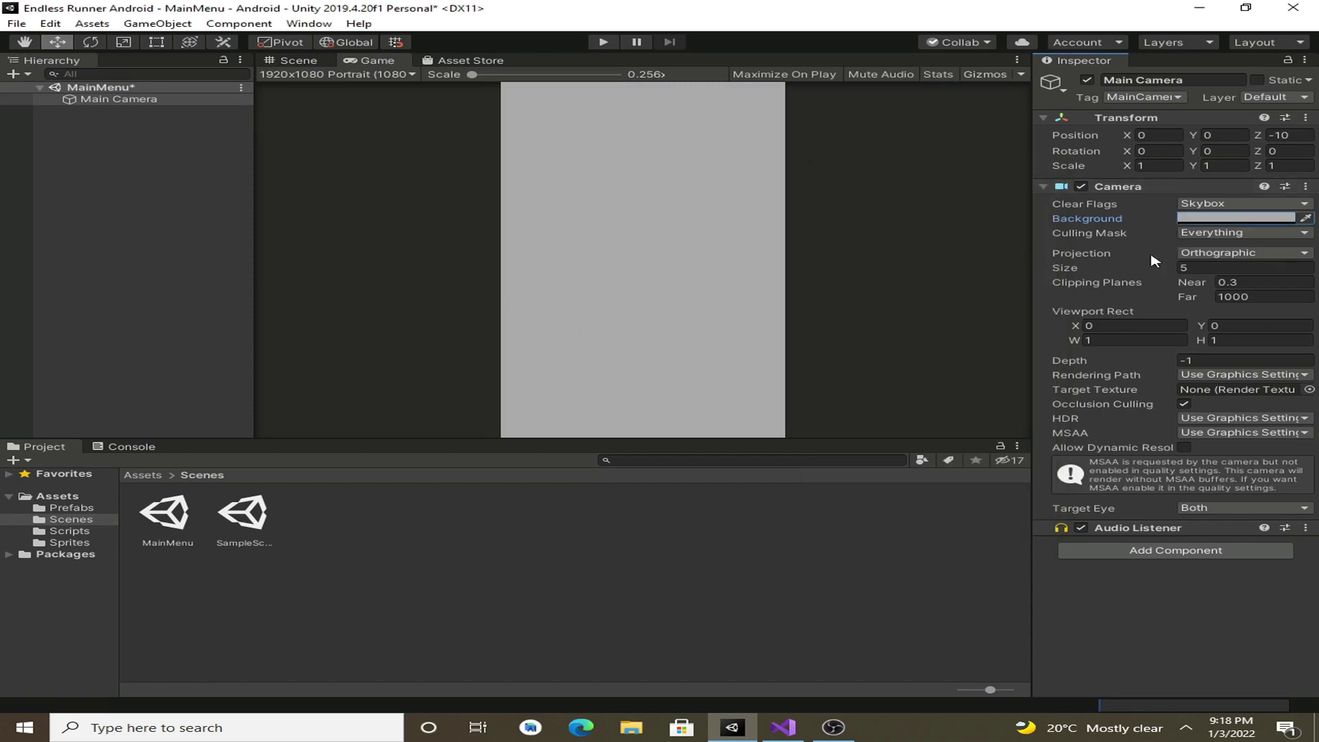
scroll(842, 370, up, 1)
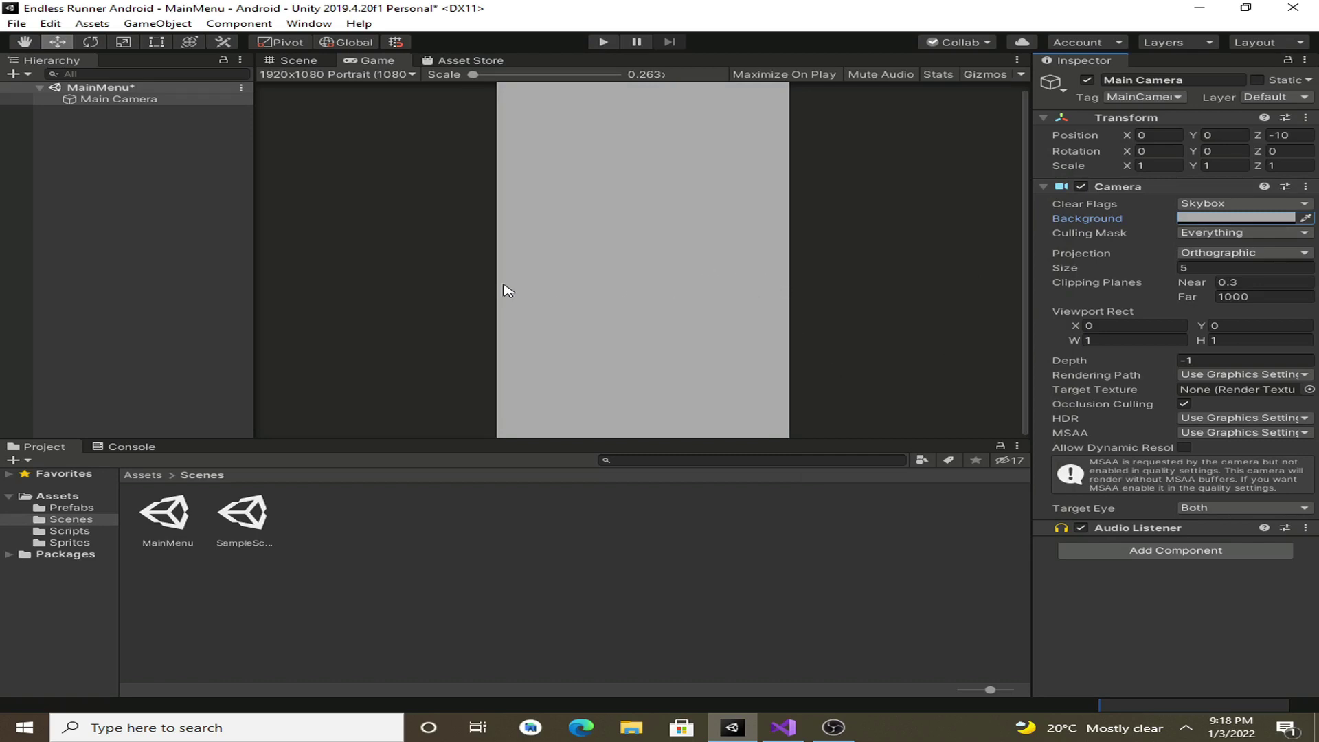
- Add a UI Button to the MainMenu scene and look over the Canvas and EventSystem created with it
click(108, 158)
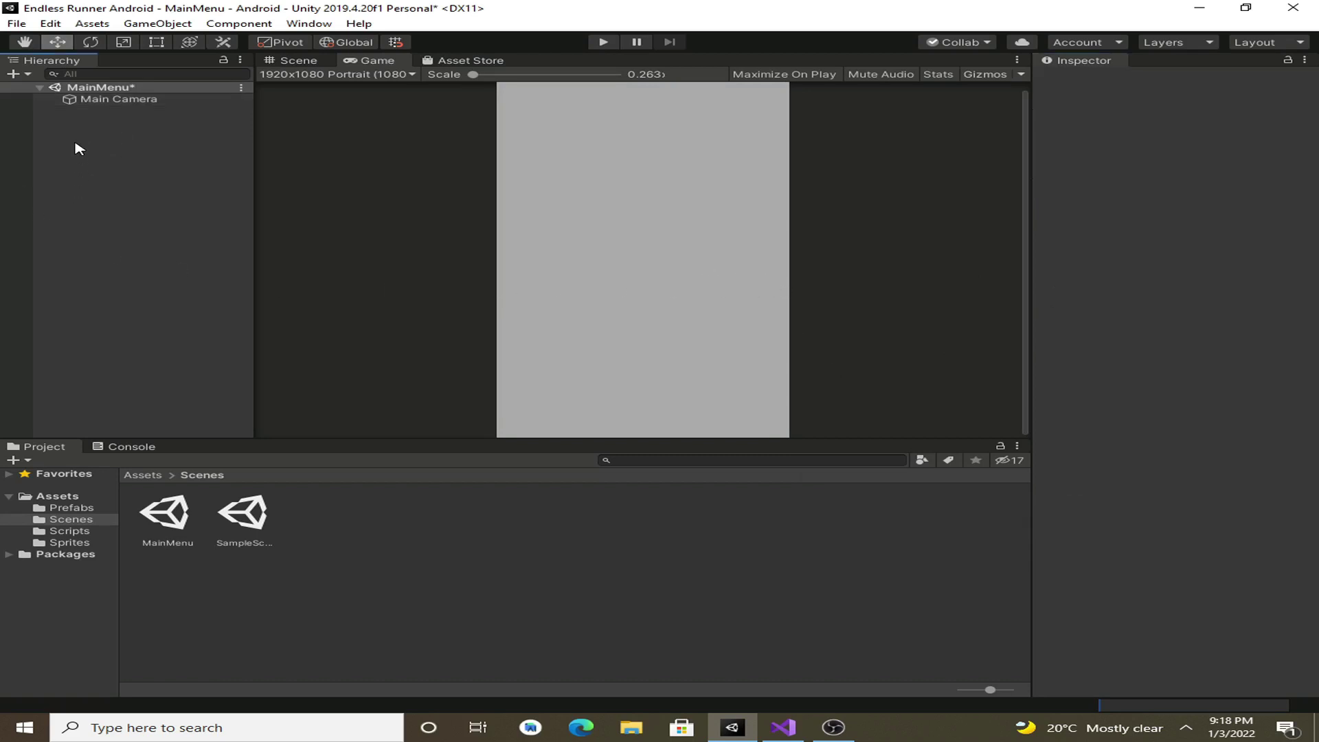
right_click(76, 144)
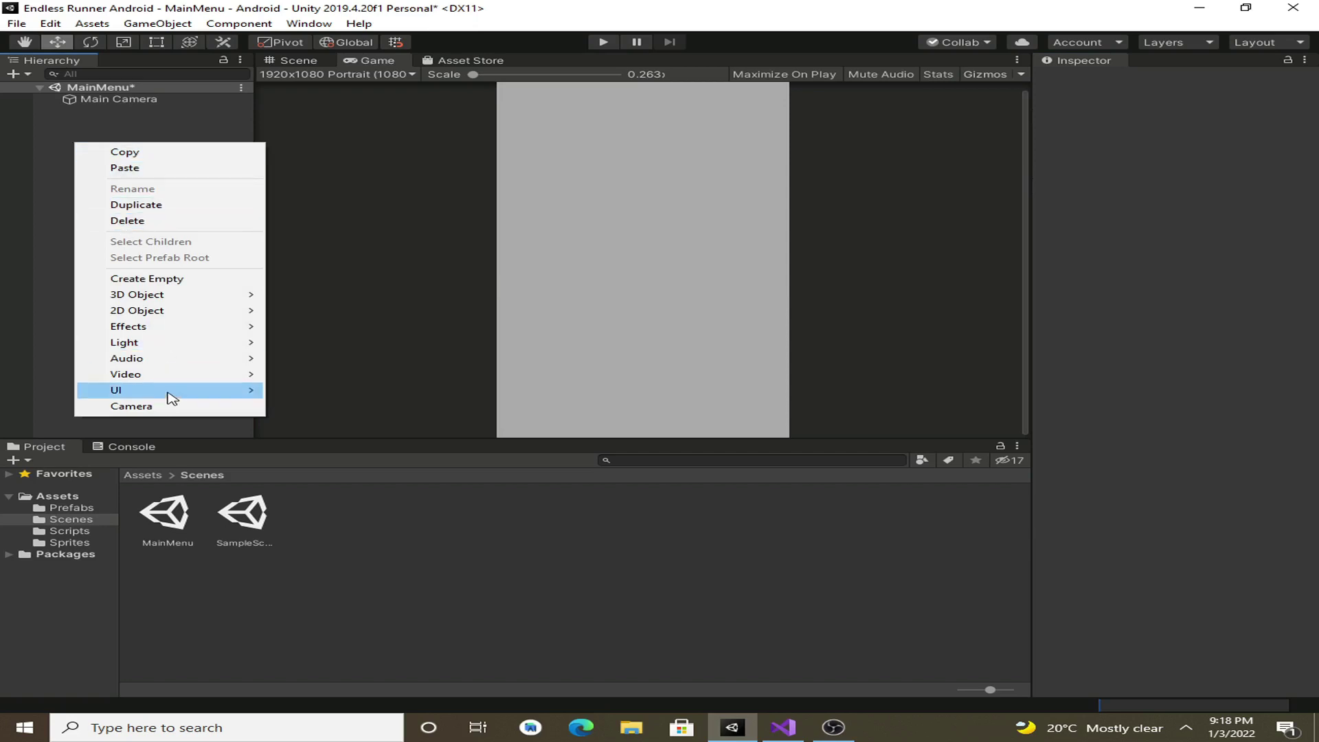
mouse_move(170, 390)
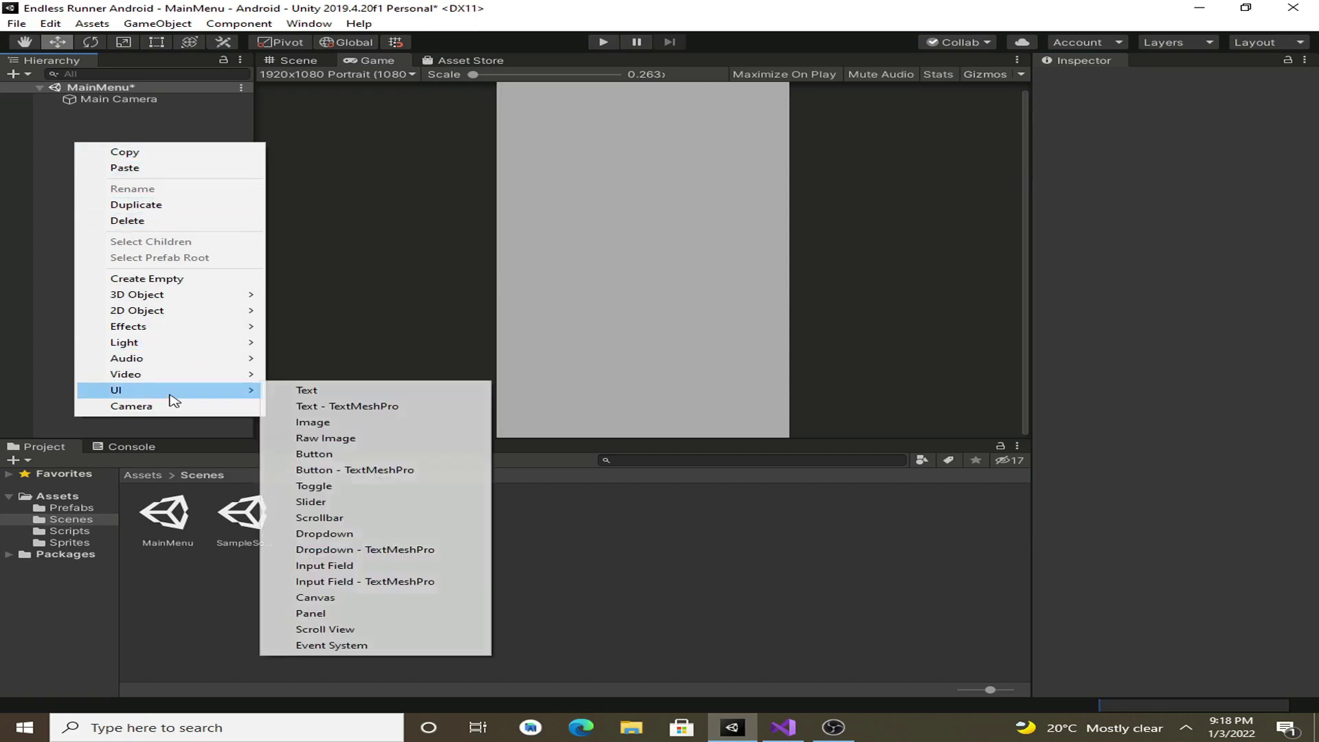
click(337, 456)
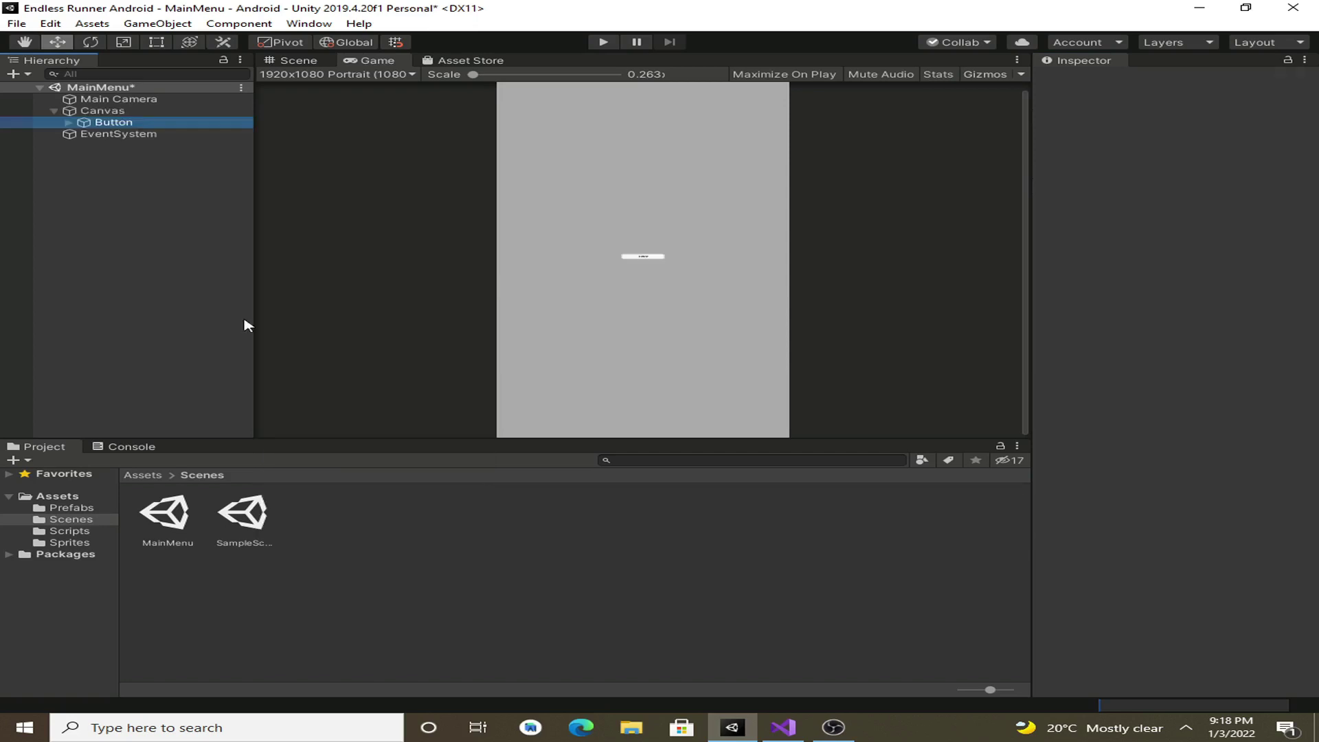
click(116, 111)
click(125, 134)
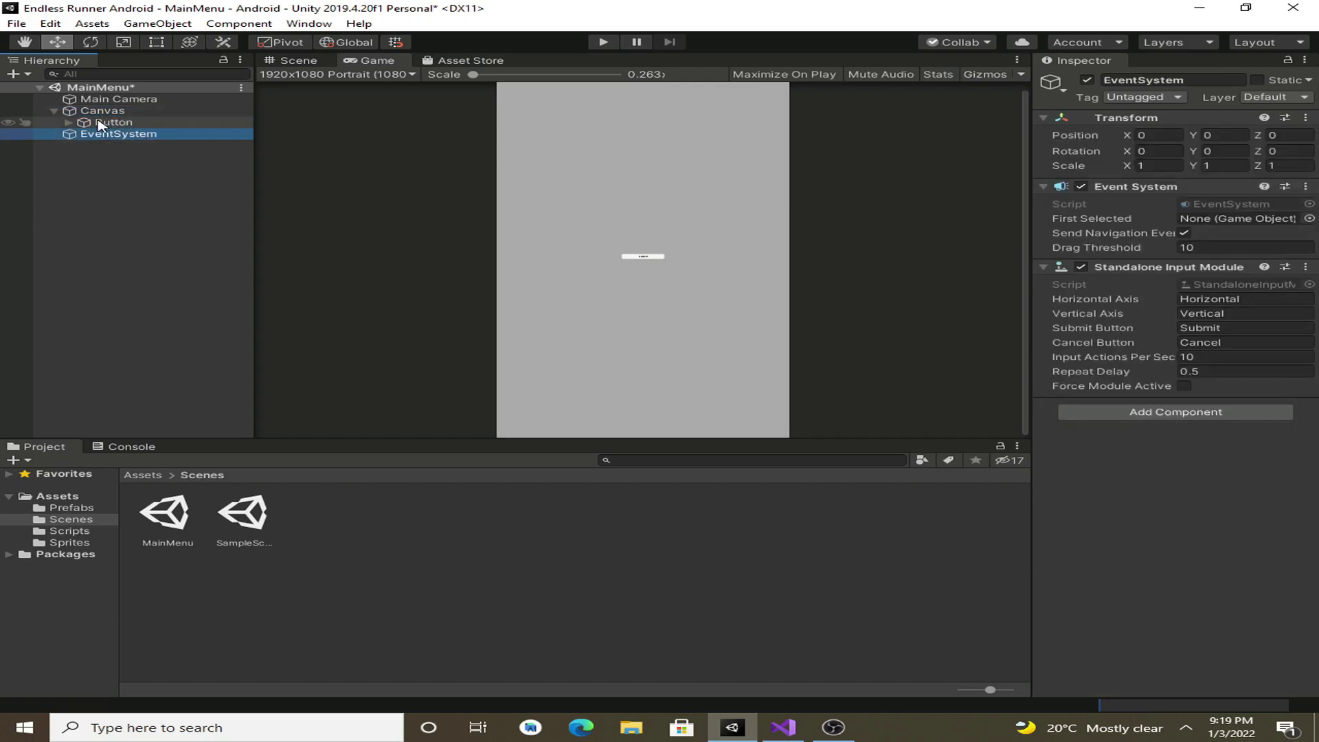
- Set the Canvas render mode to Screen Space - Camera with Main Camera as render camera, and enable Pixel Perfect
click(99, 112)
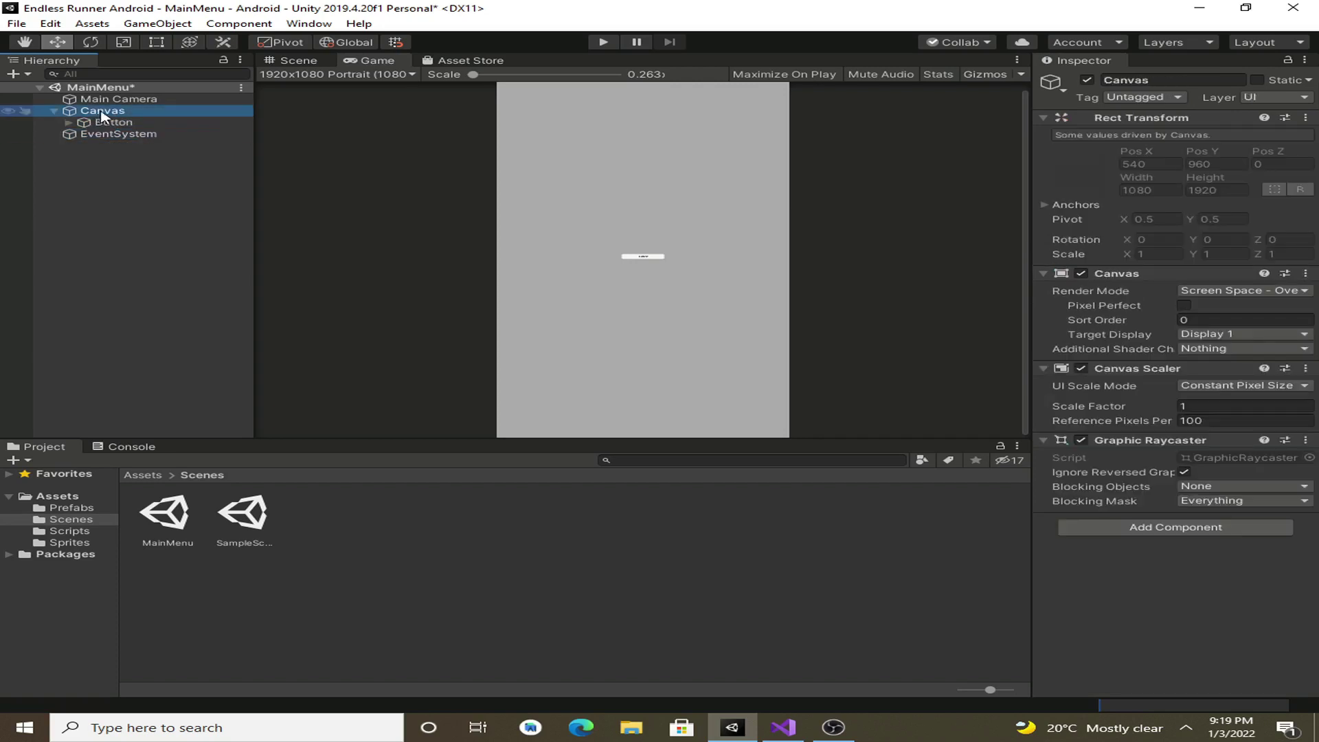
click(1190, 292)
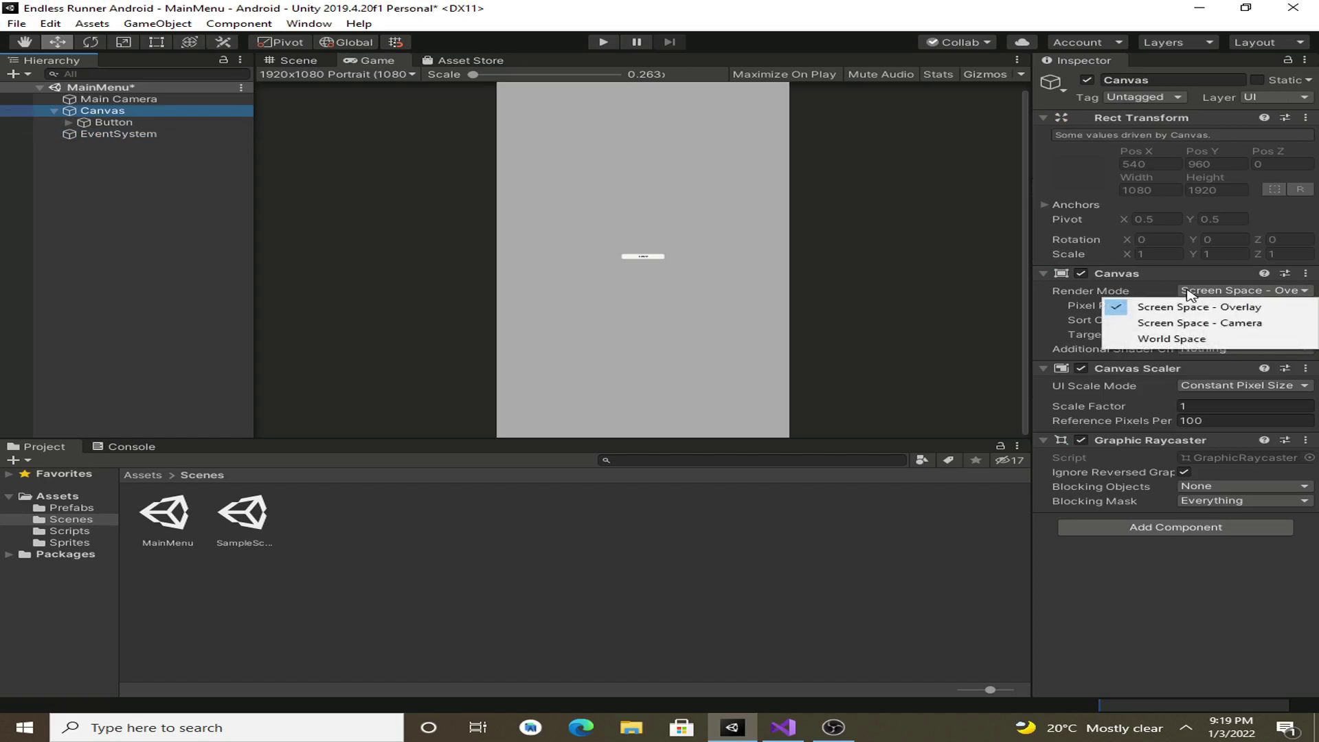
click(1199, 328)
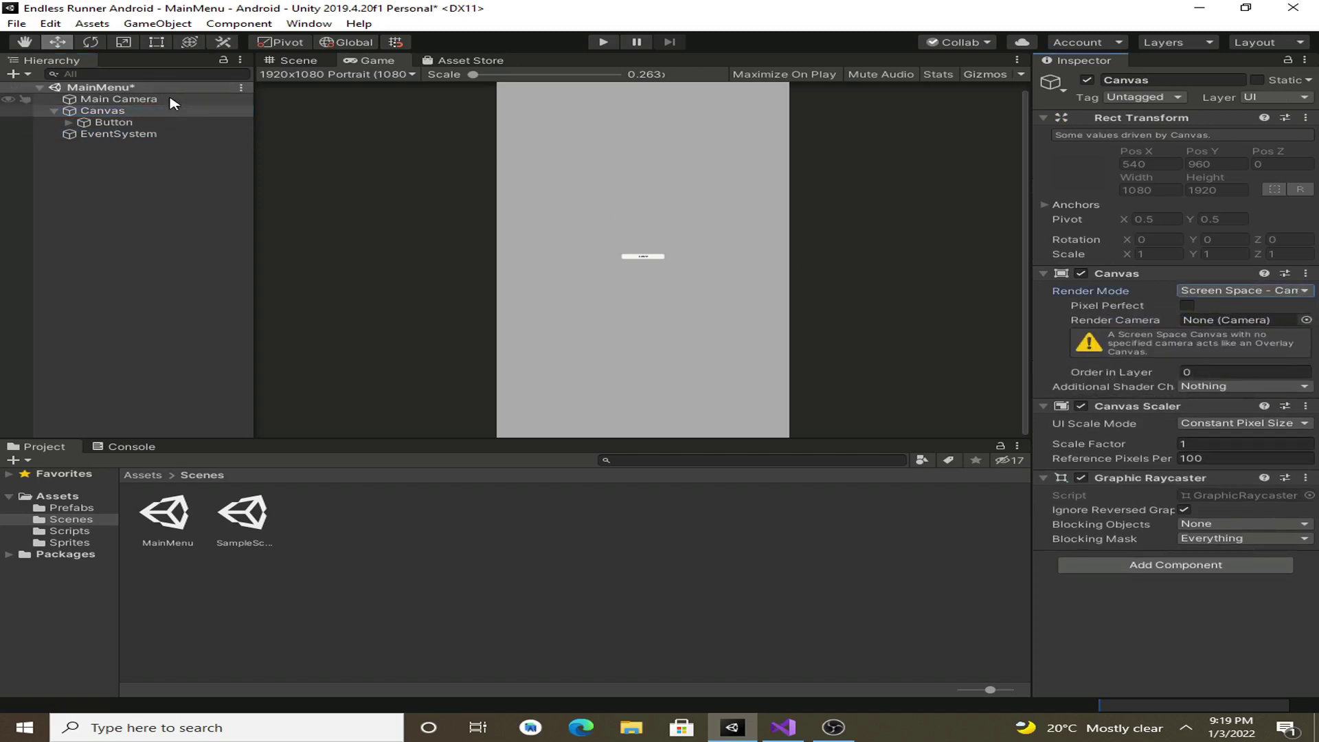
drag(171, 102, 1209, 327)
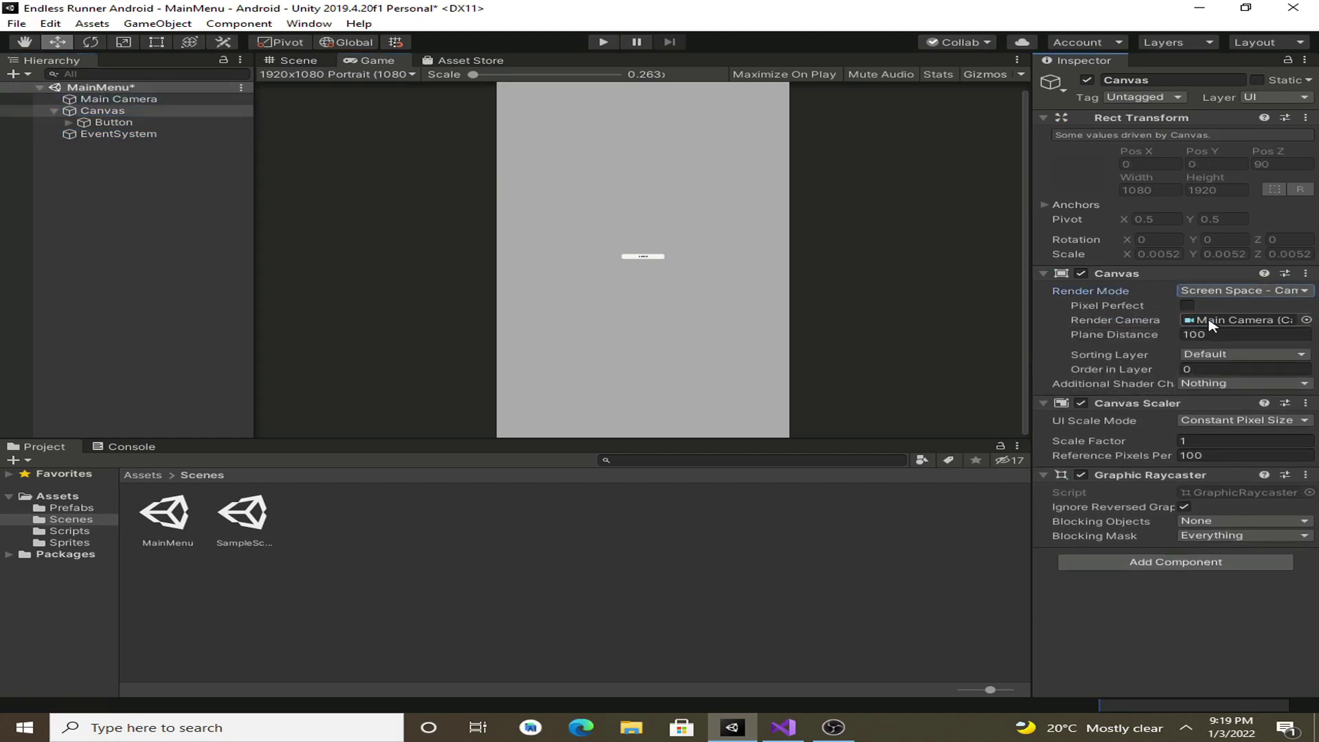
click(1187, 307)
- Set the Canvas Scaler to Scale With Screen Size with a 1080 x 1920 reference resolution and a match of 0.5
click(1216, 422)
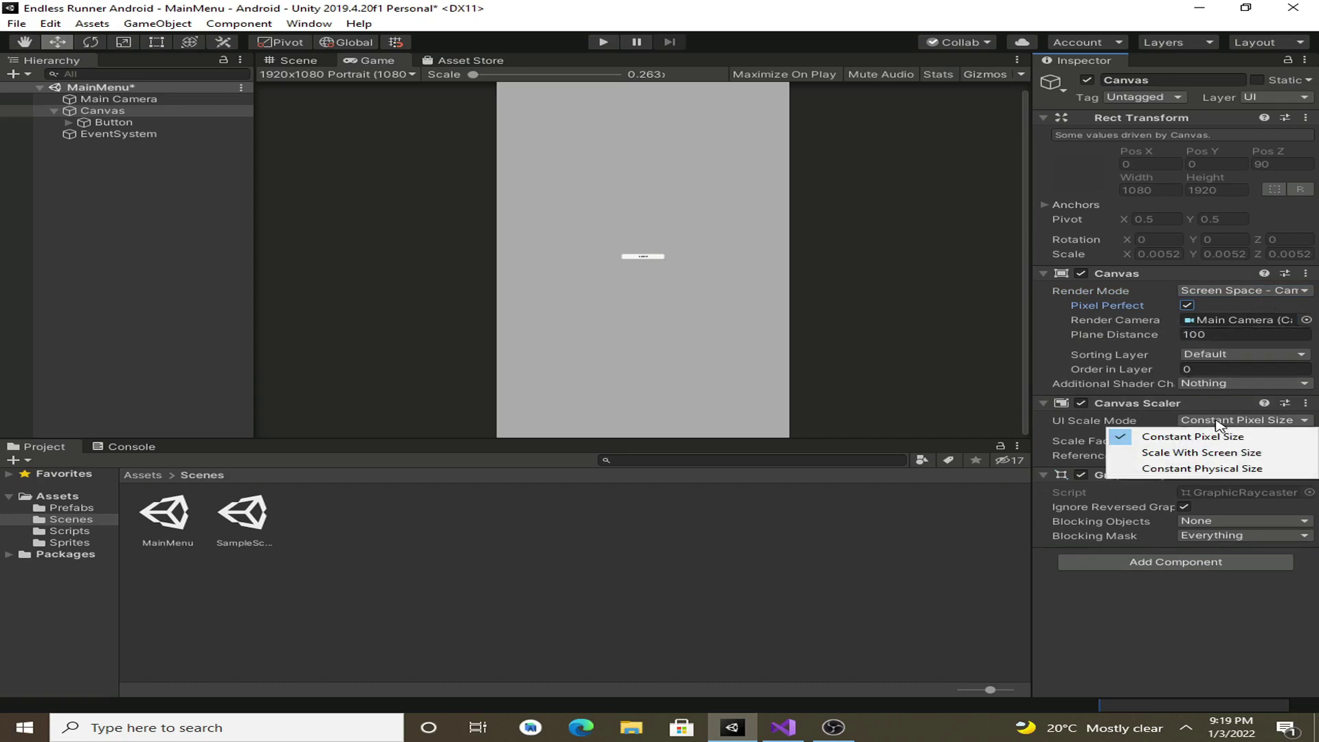
click(1210, 454)
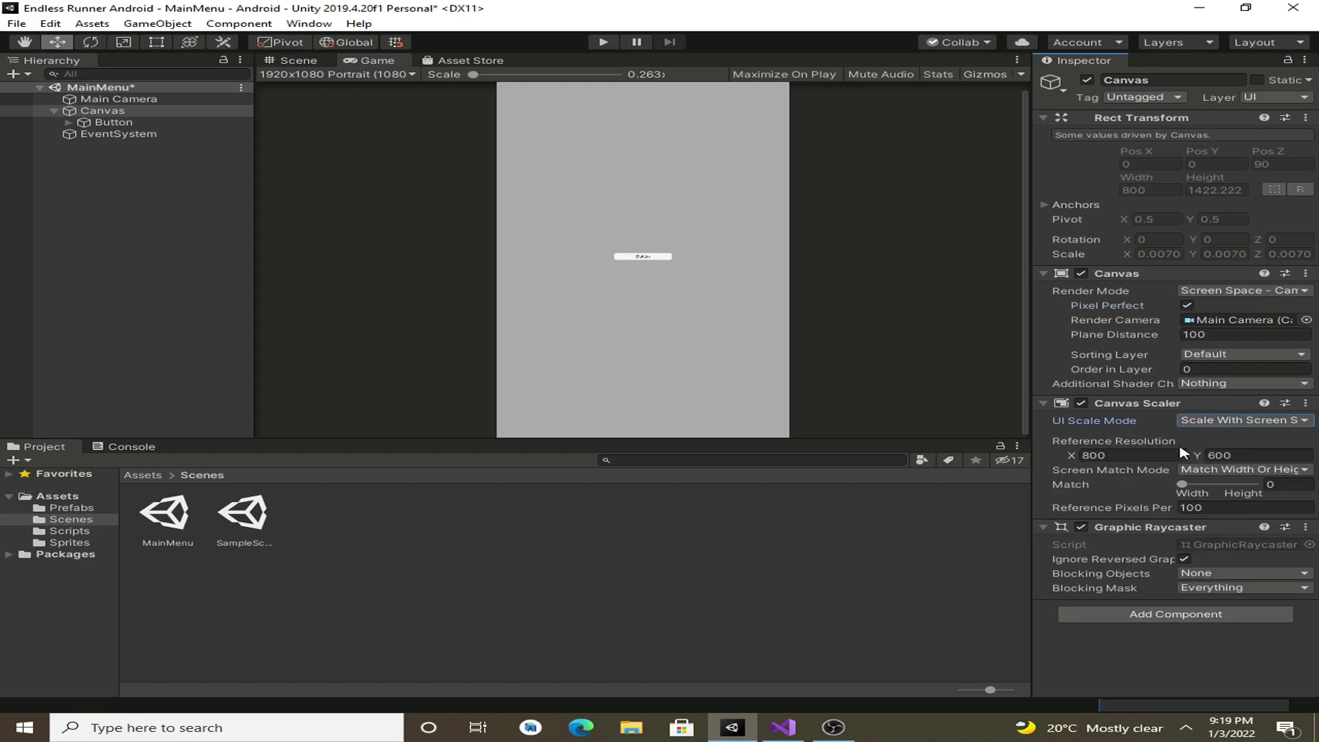
click(1149, 456)
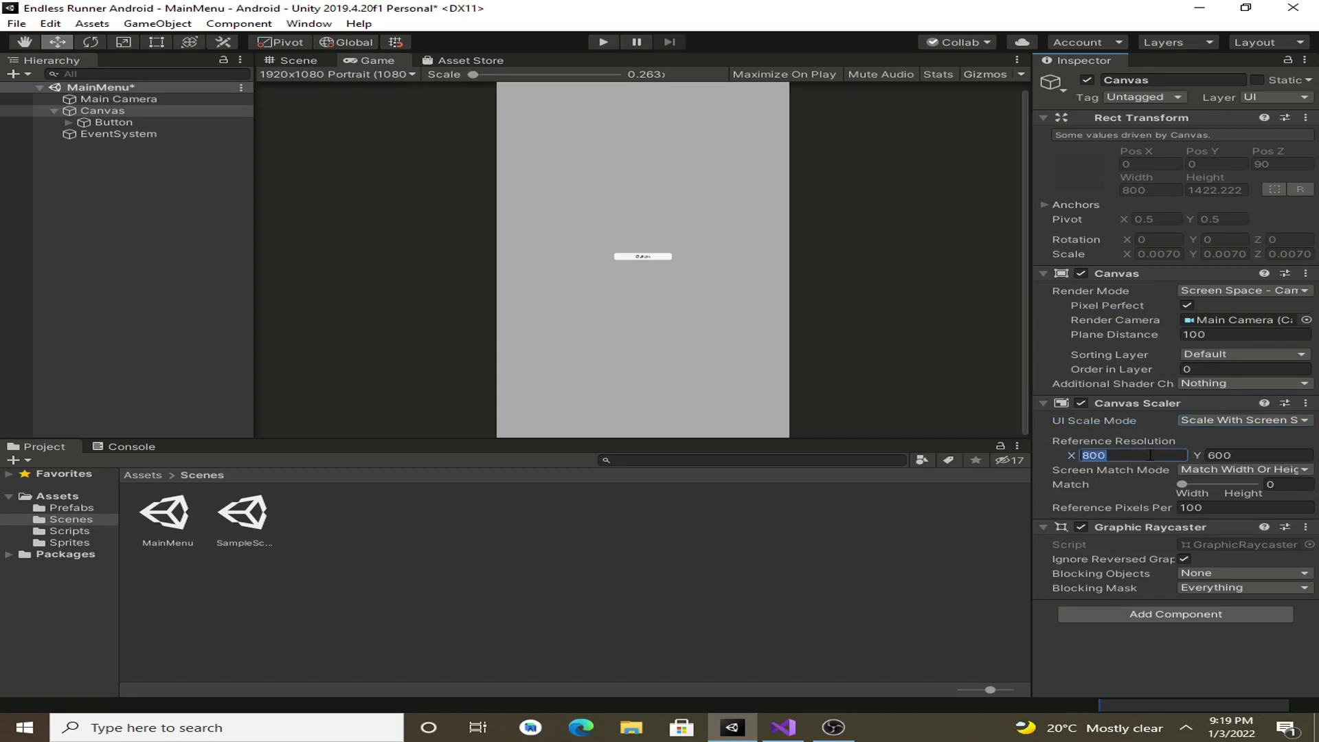
text(10)
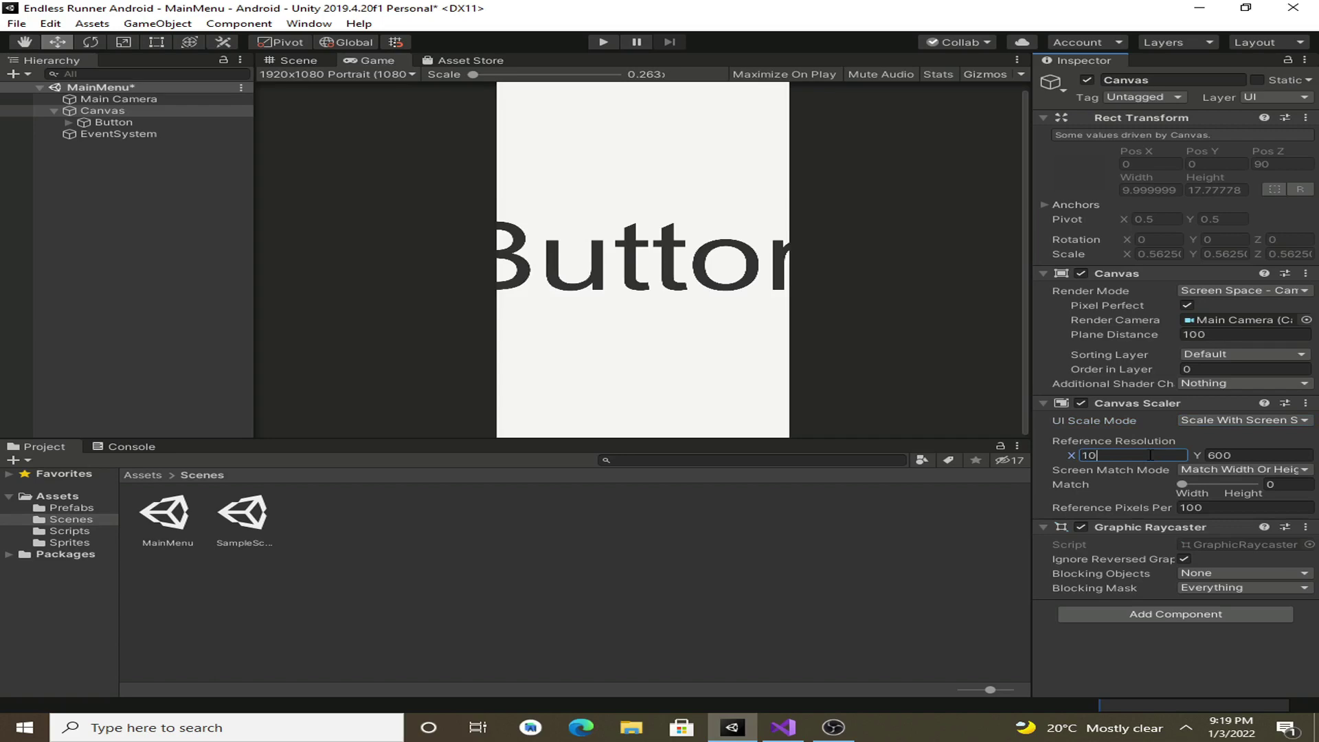
text(80)
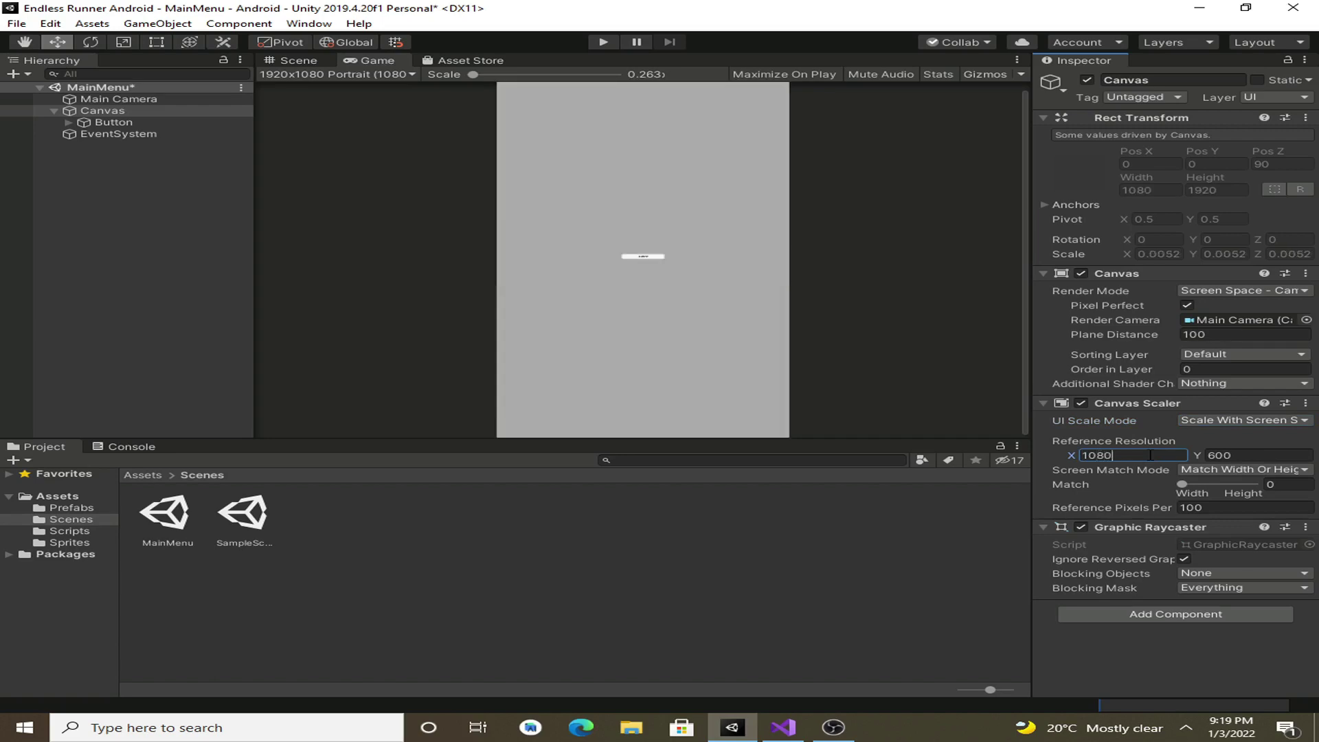
click(1230, 453)
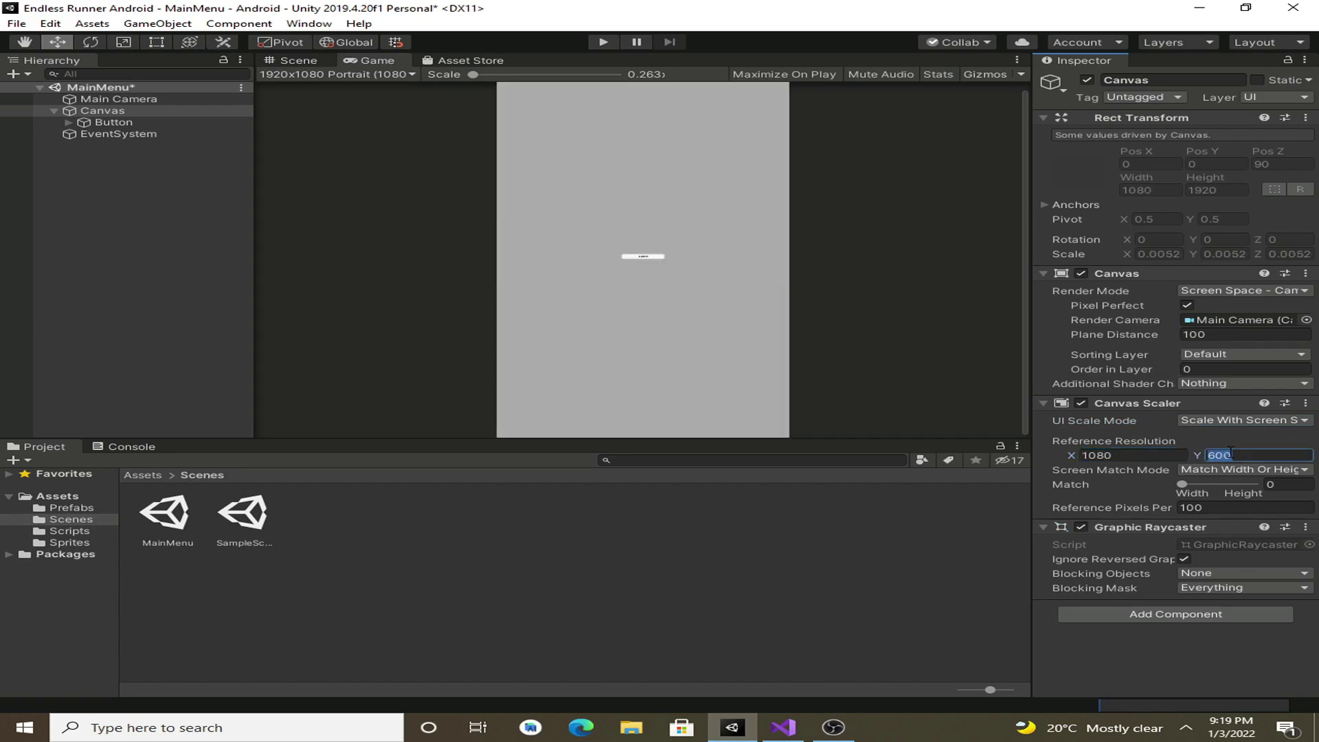
text(1920)
click(1276, 484)
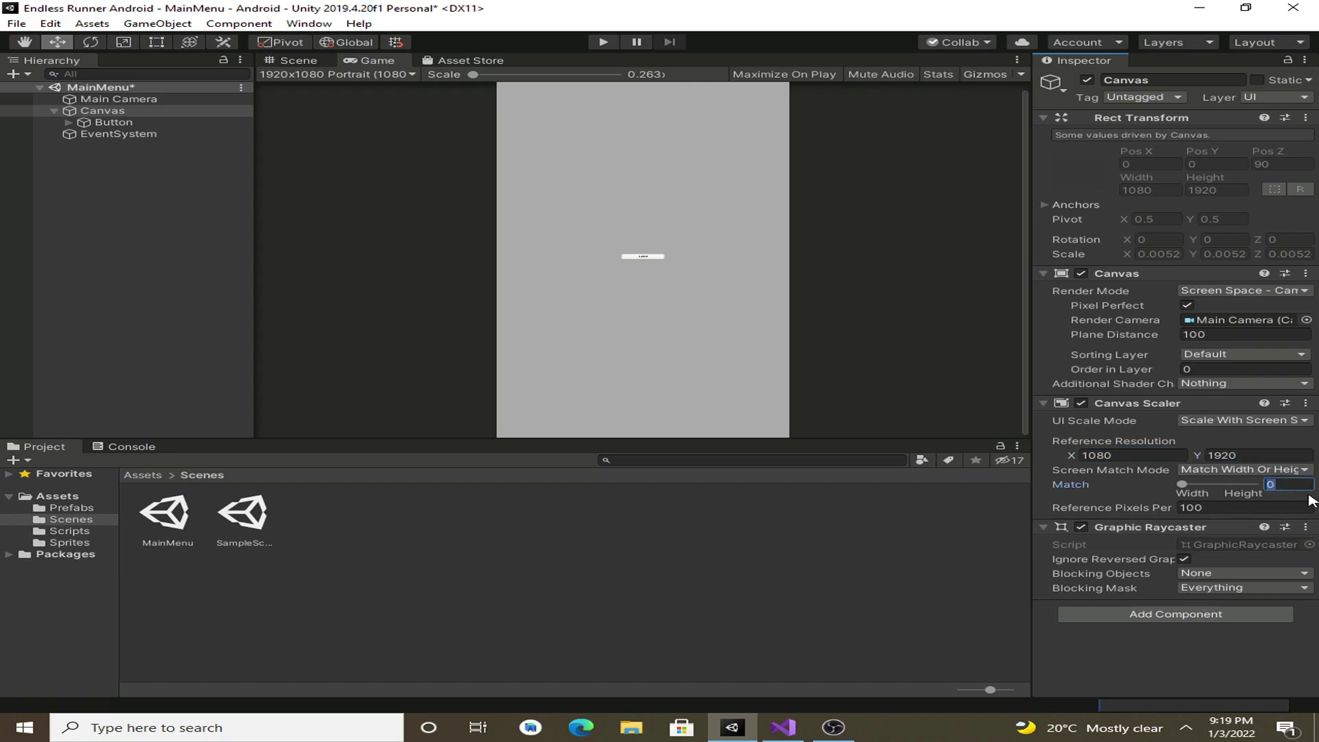
text(0.5)
- Rename the Canvas's Button object as Play
click(106, 123)
key(F2)
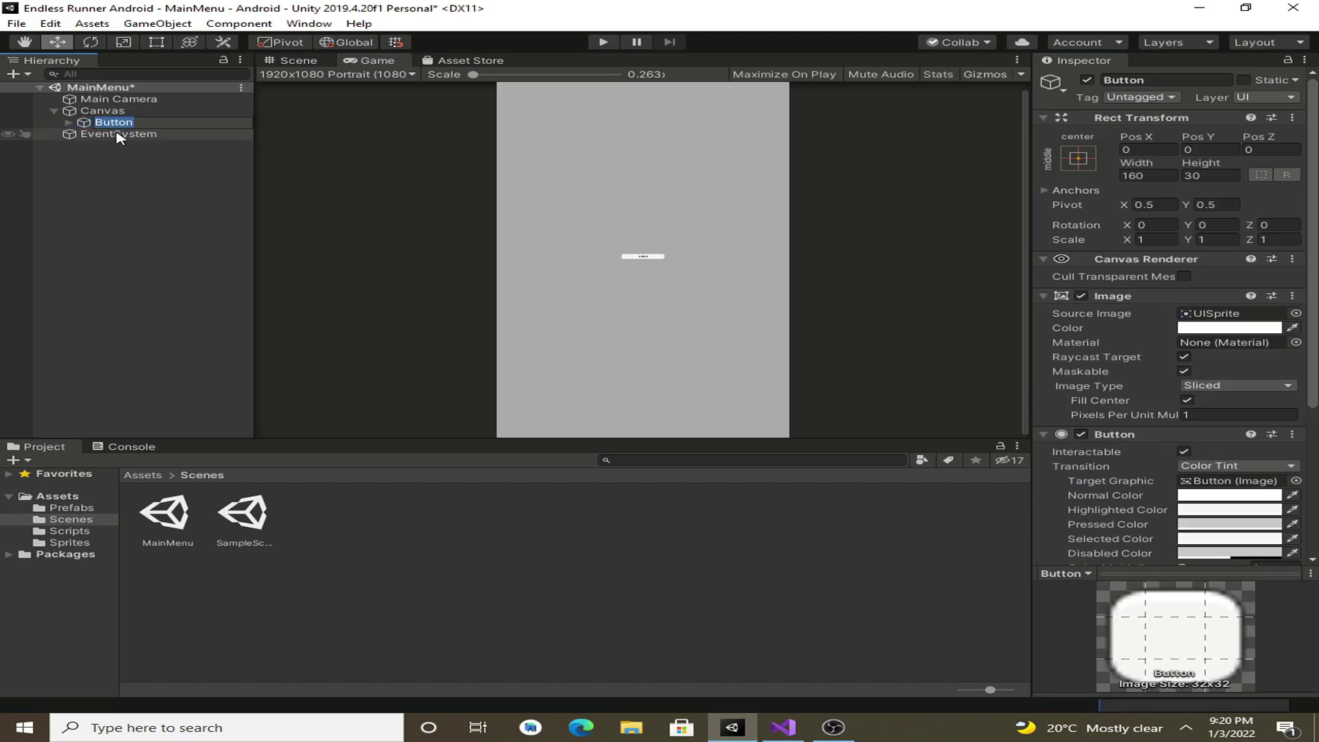
text(Play)
key(Return)
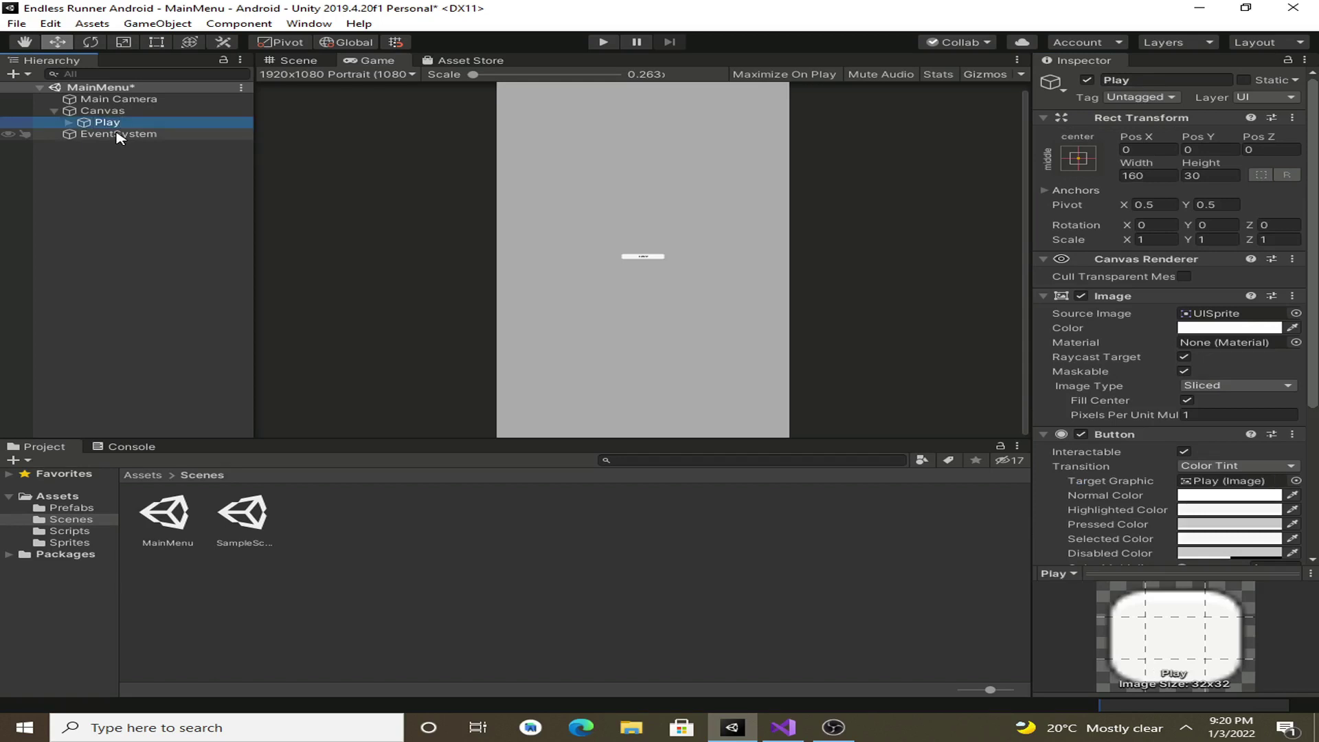
- Size the Play button to a width of 300 and a height of 100
click(69, 122)
click(1172, 175)
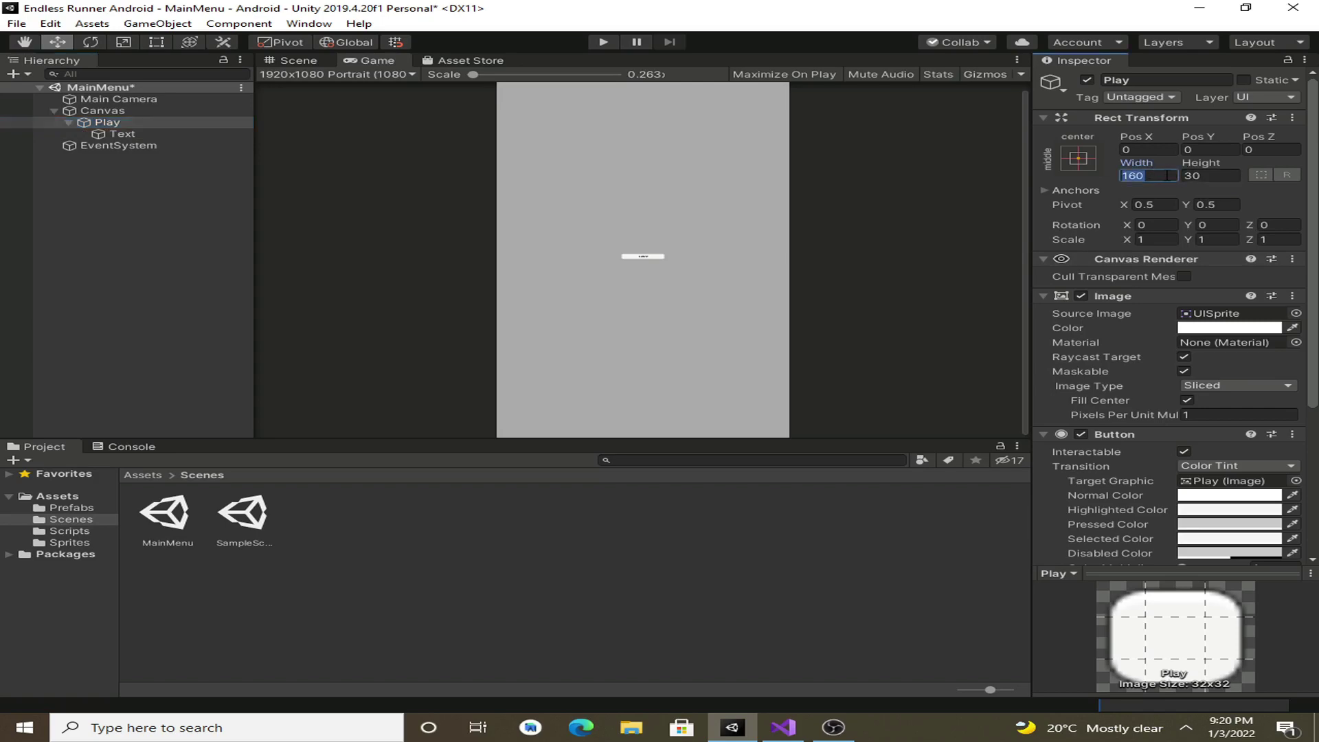
text(300)
click(1215, 177)
text(100)
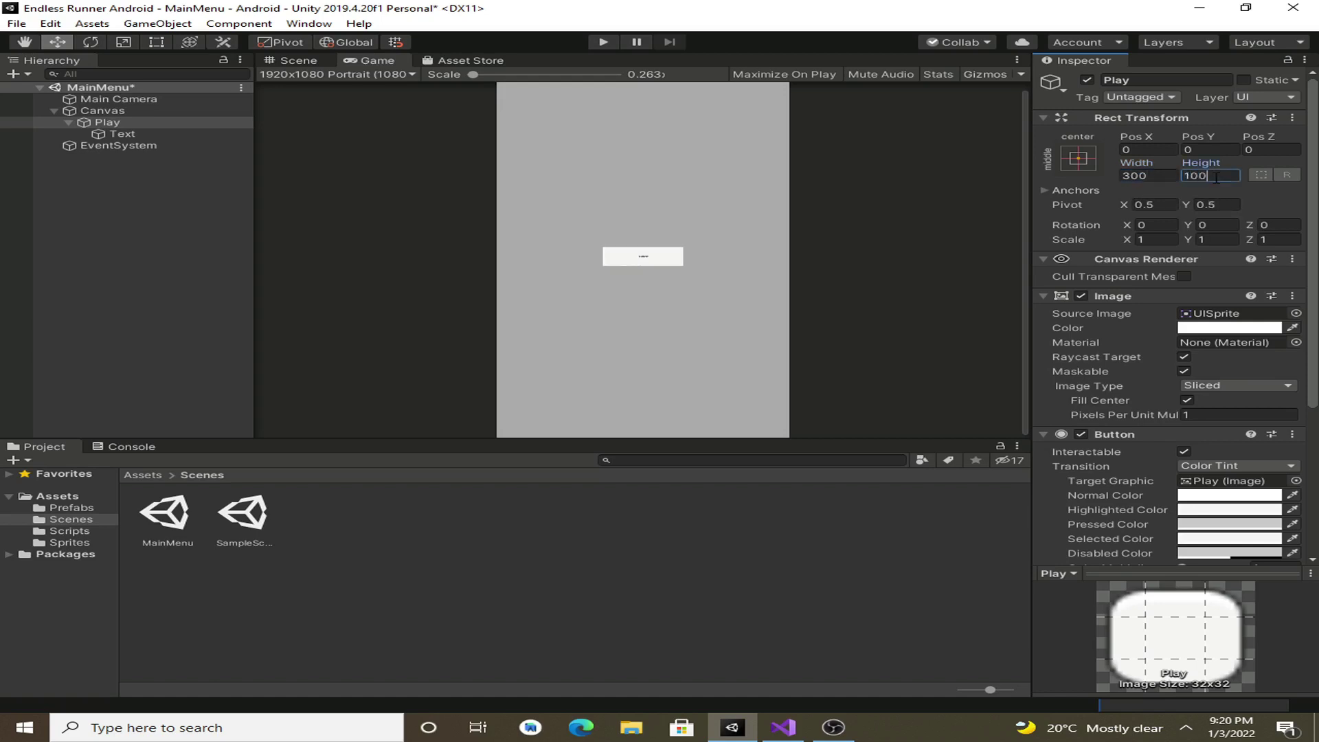
- Set the Play button's width to 400 and its height to 200
click(1156, 176)
key(BackSpace)
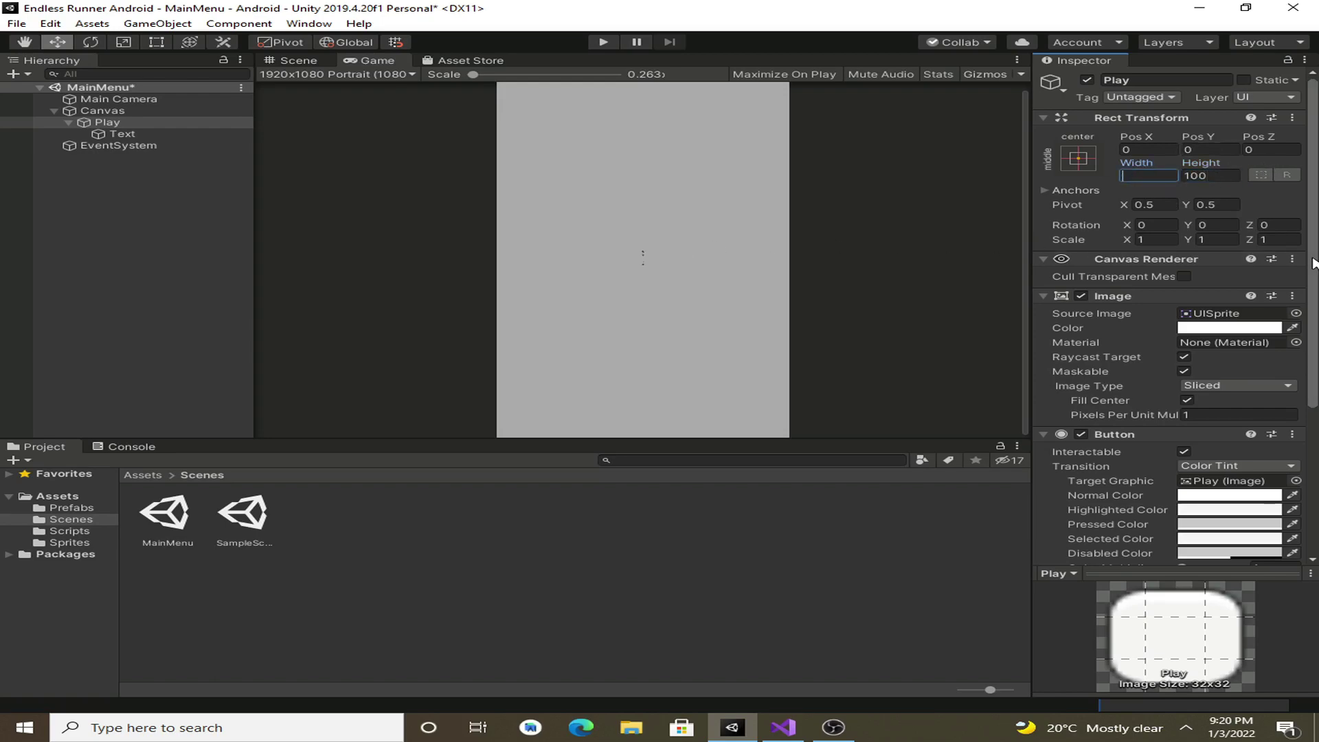
text(400)
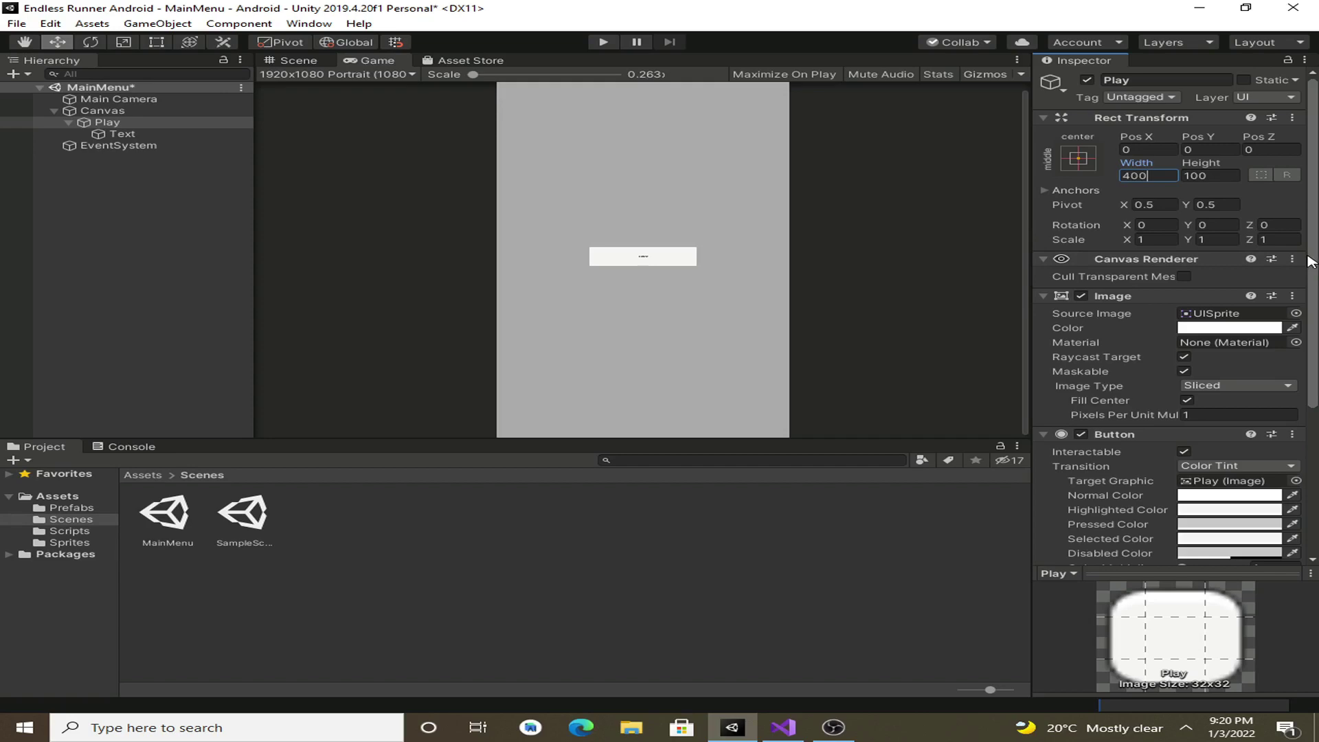
click(1226, 176)
text(200)
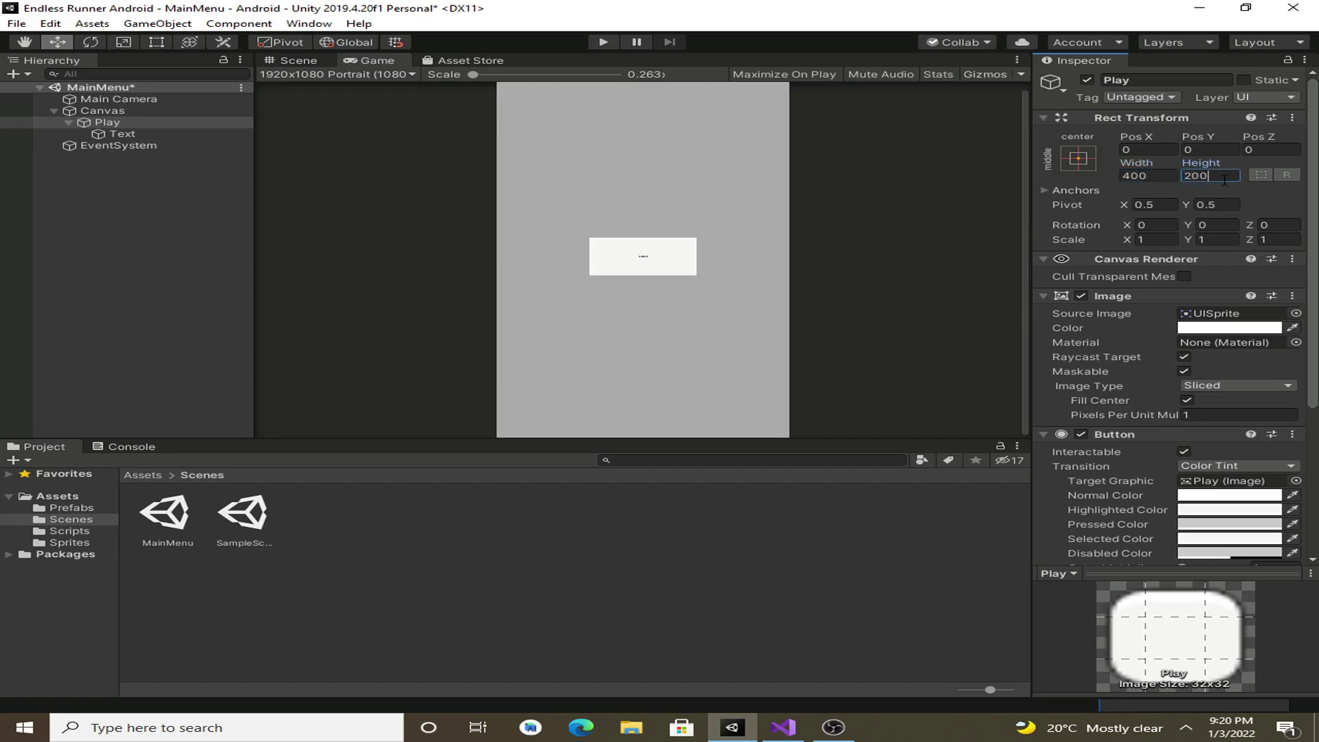
- Change the Play button's label text to PLAY and set its font style to Bold
click(237, 134)
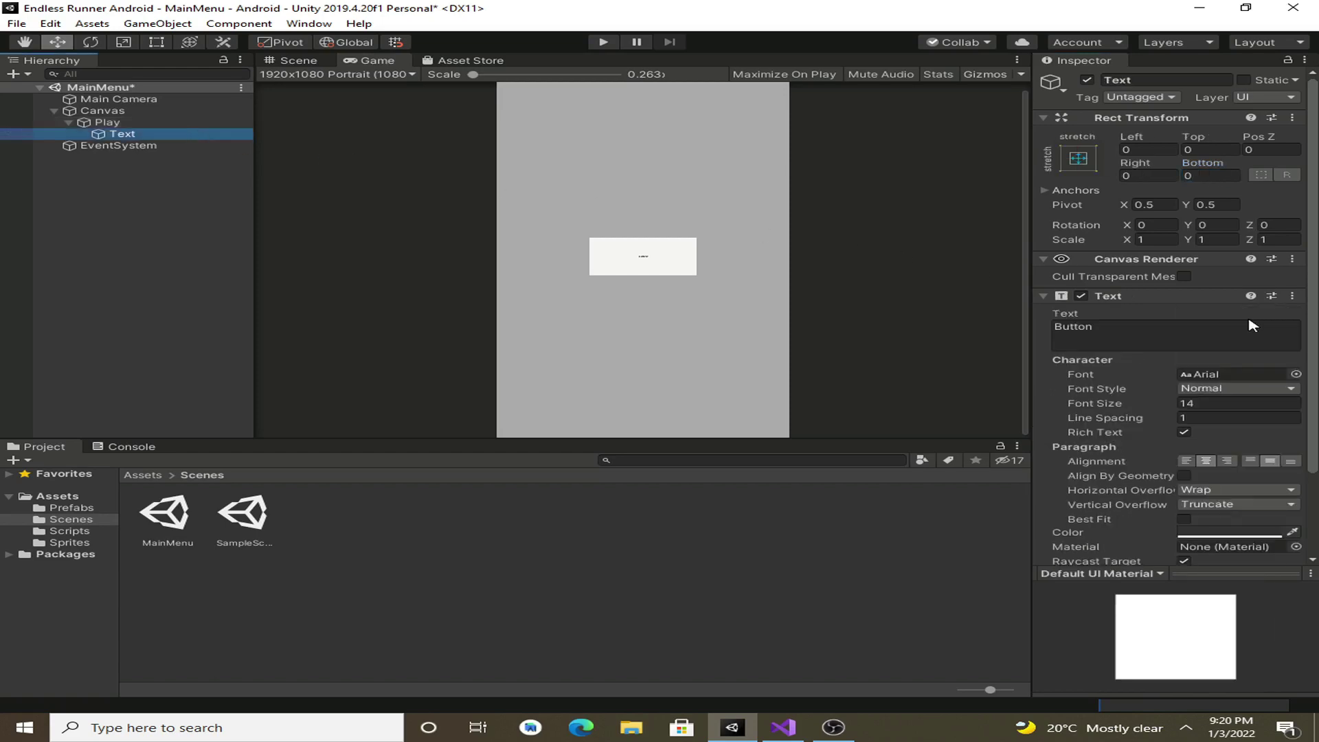
click(1110, 332)
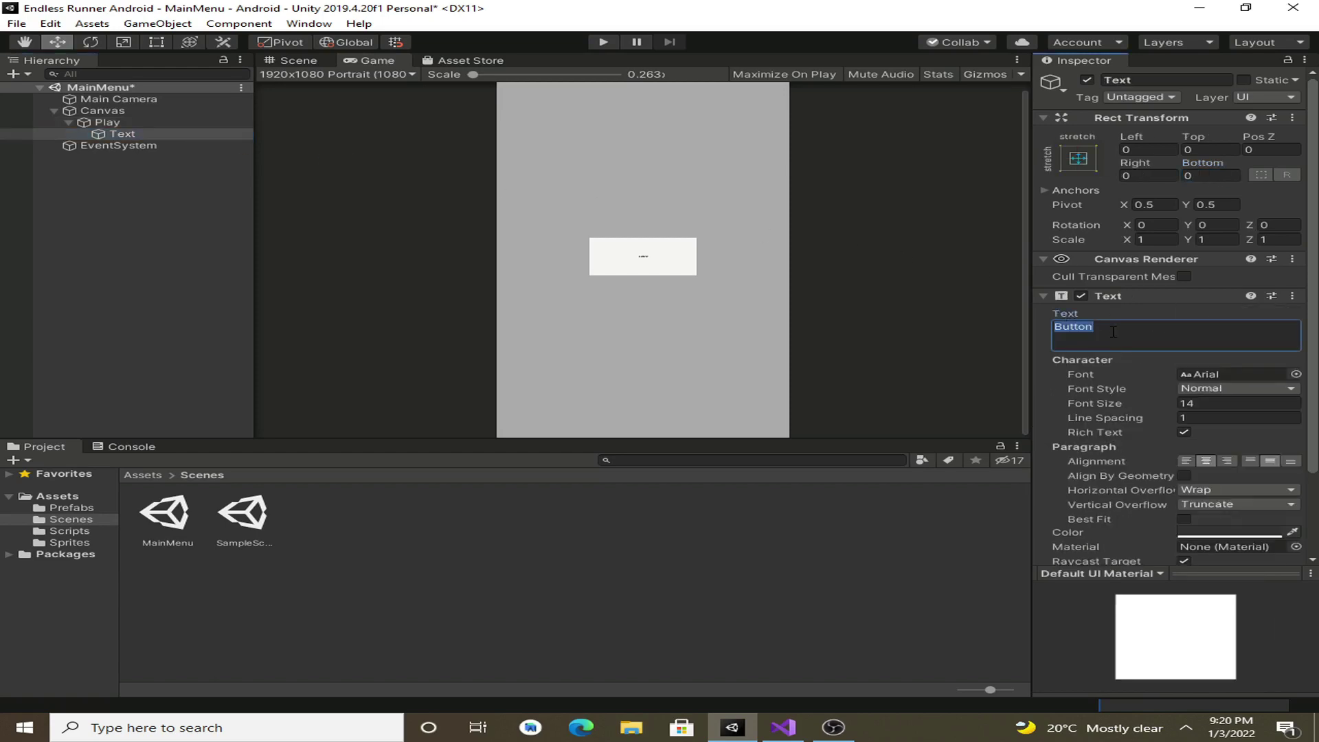
text(PLAY)
click(1203, 389)
click(1223, 420)
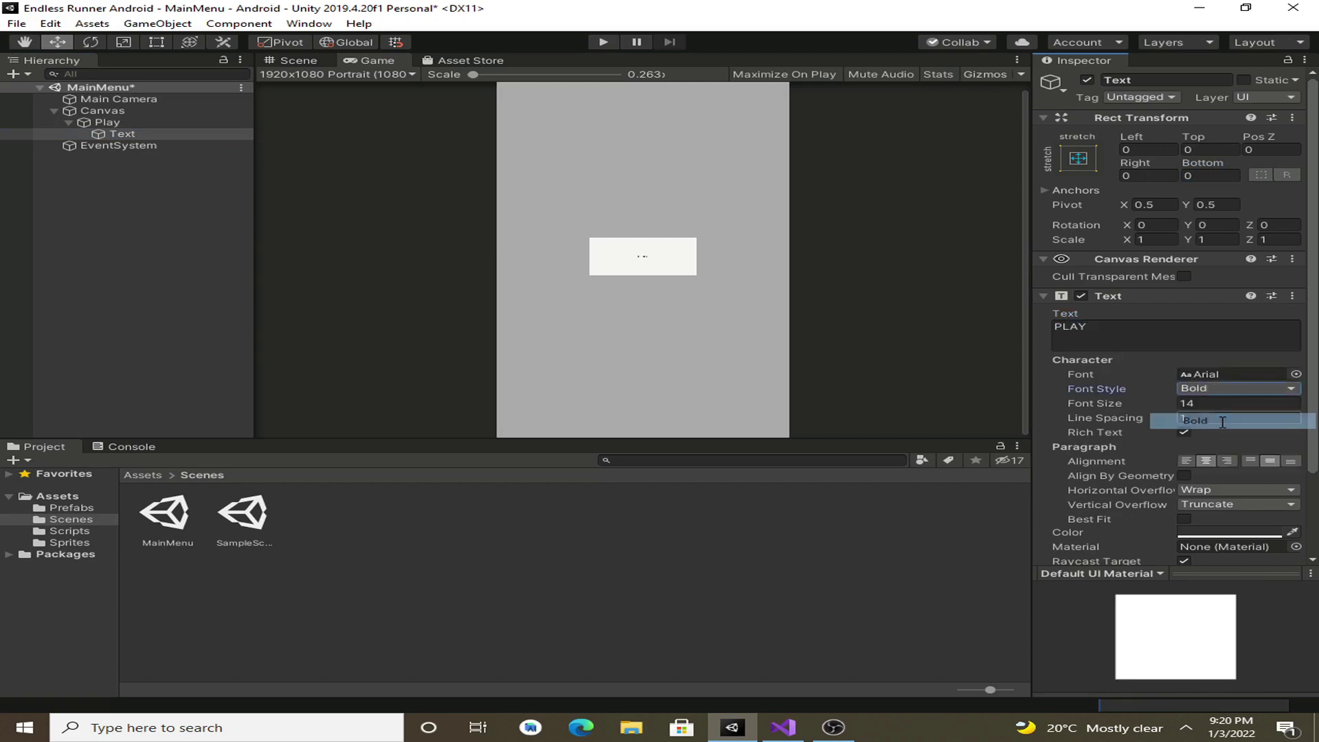
- Set the PLAY label's font size to 100 and enable Best Fit
scroll(1223, 413, down, 2)
click(1209, 302)
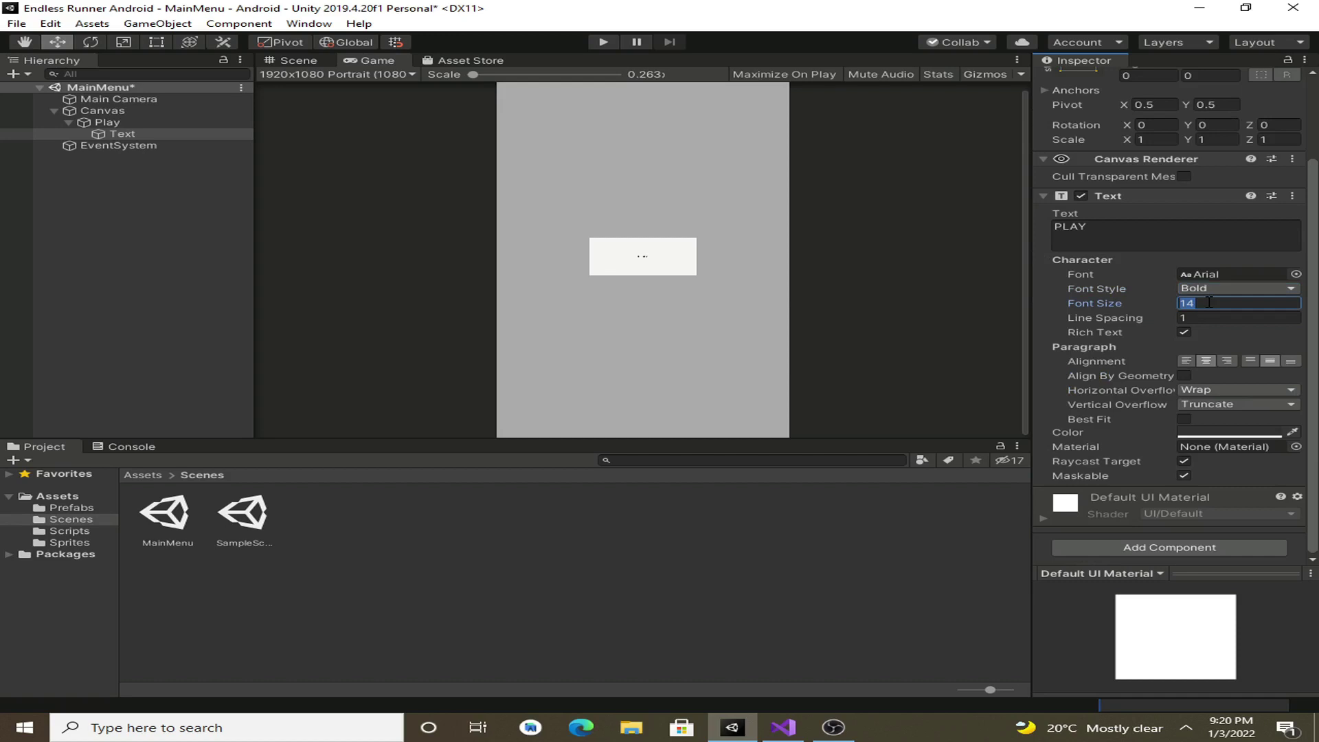
text(100)
click(1183, 421)
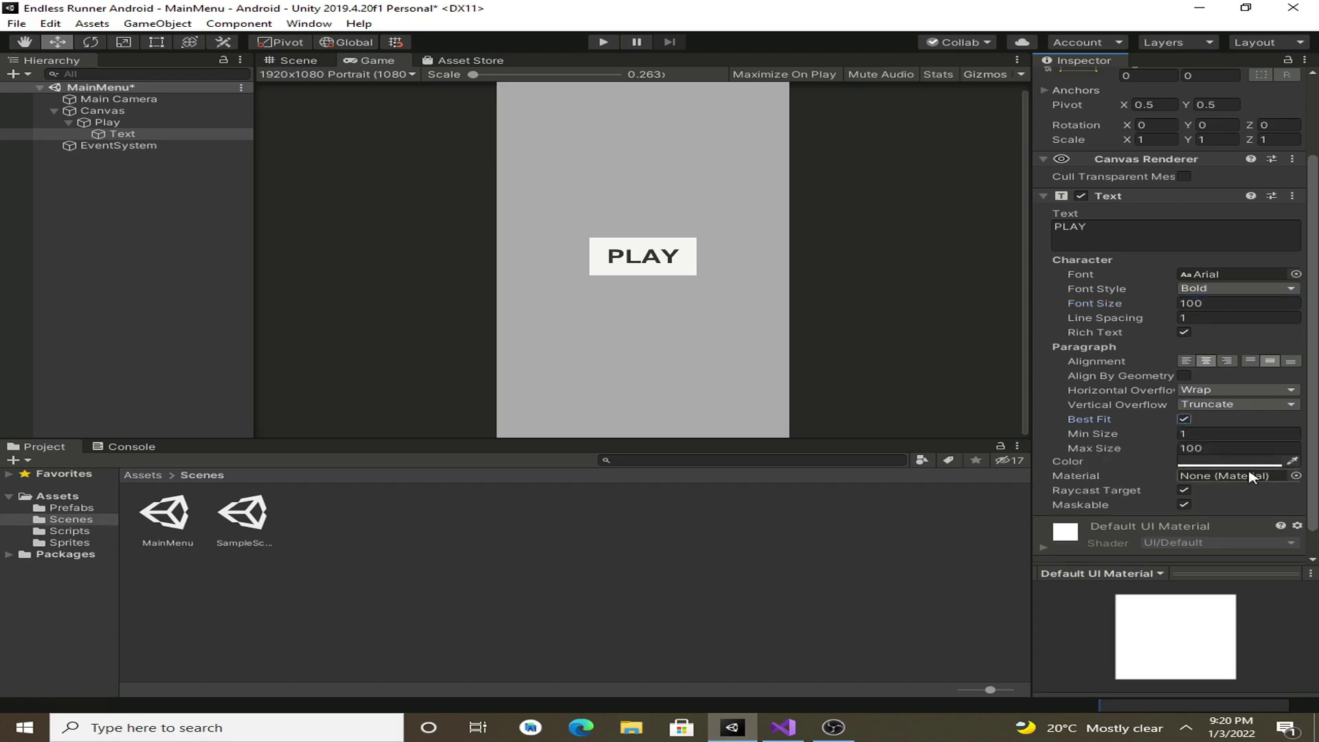
- Change the PLAY label's text color to black
scroll(1208, 466, down, 1)
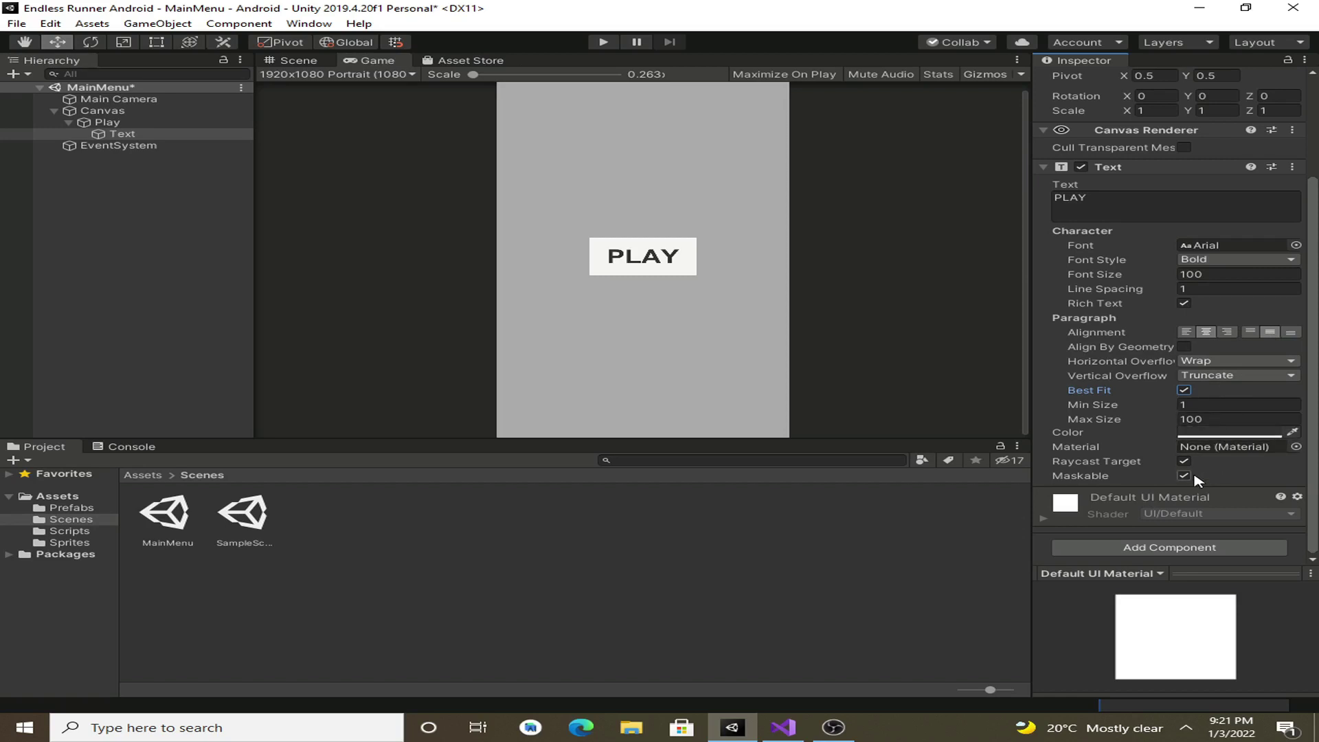
click(1210, 433)
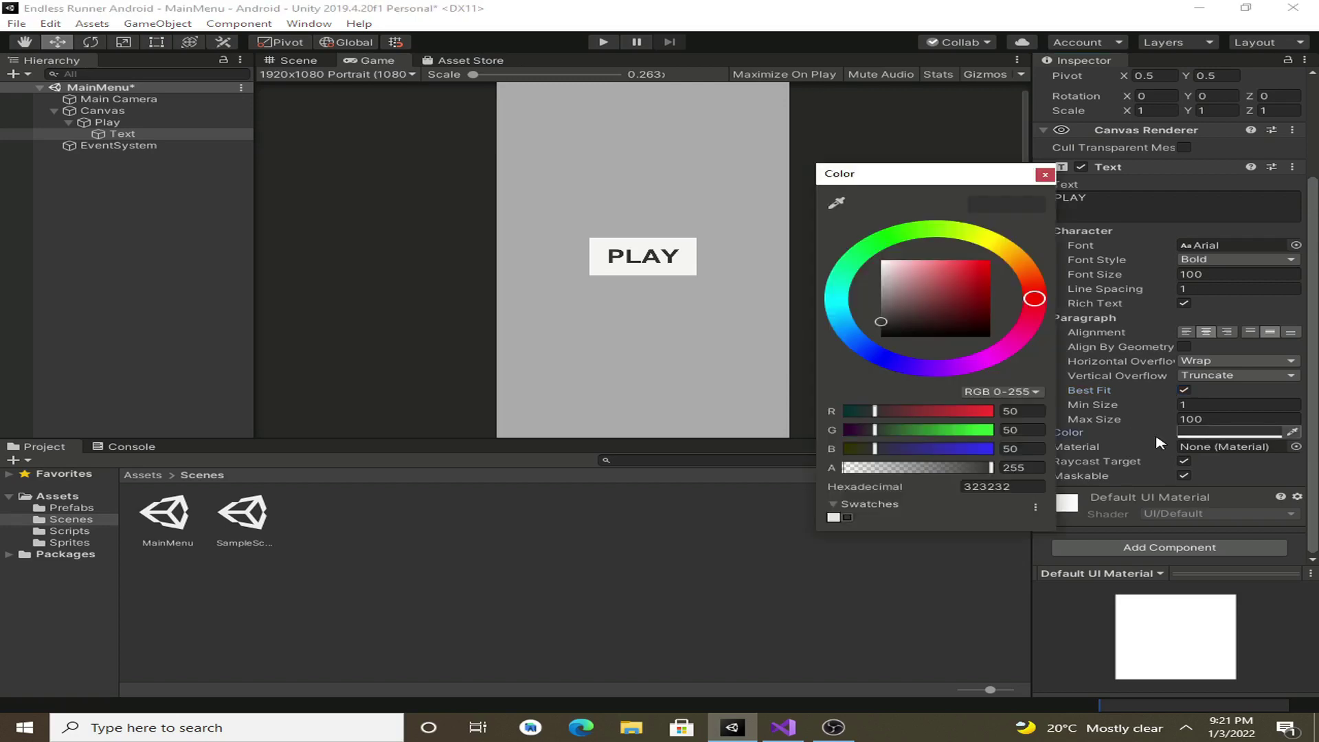
click(886, 335)
click(1054, 184)
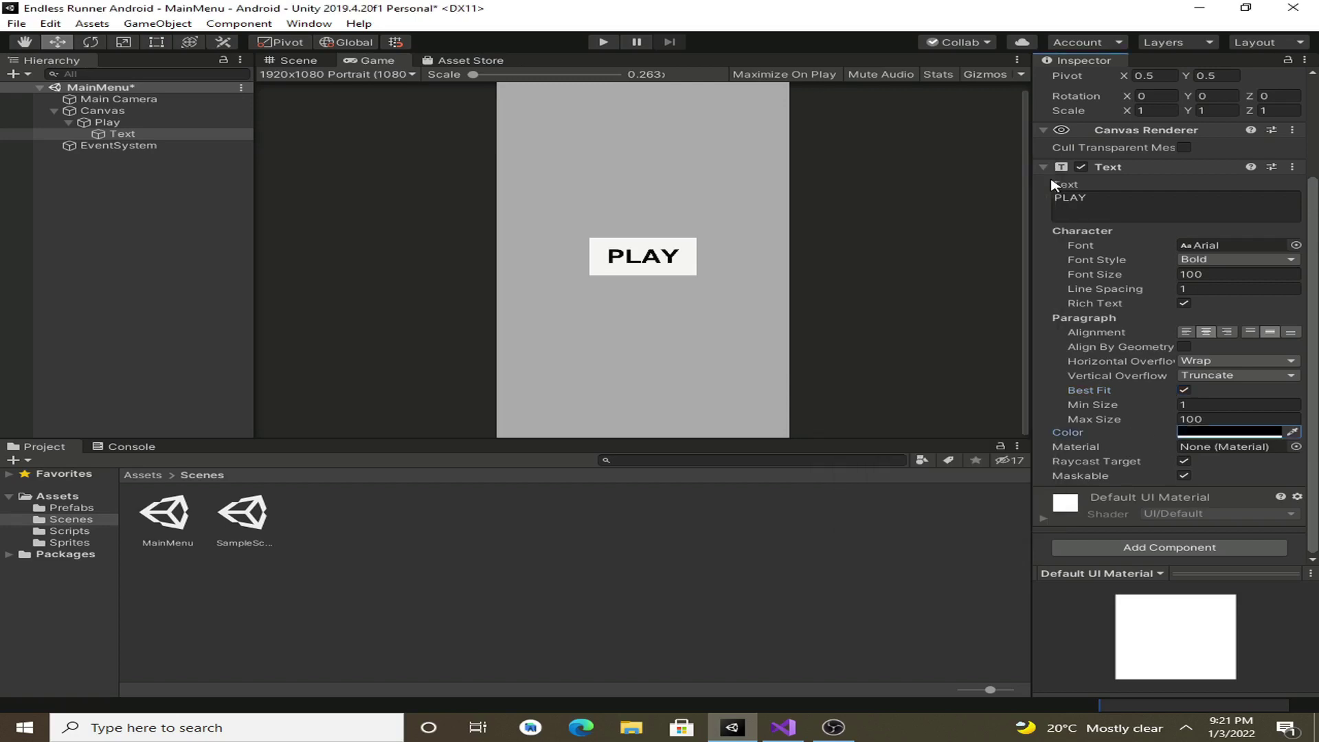
- Add a Shadow component to the PLAY label with an effect distance of about X 9.76 and Y -7
click(1176, 547)
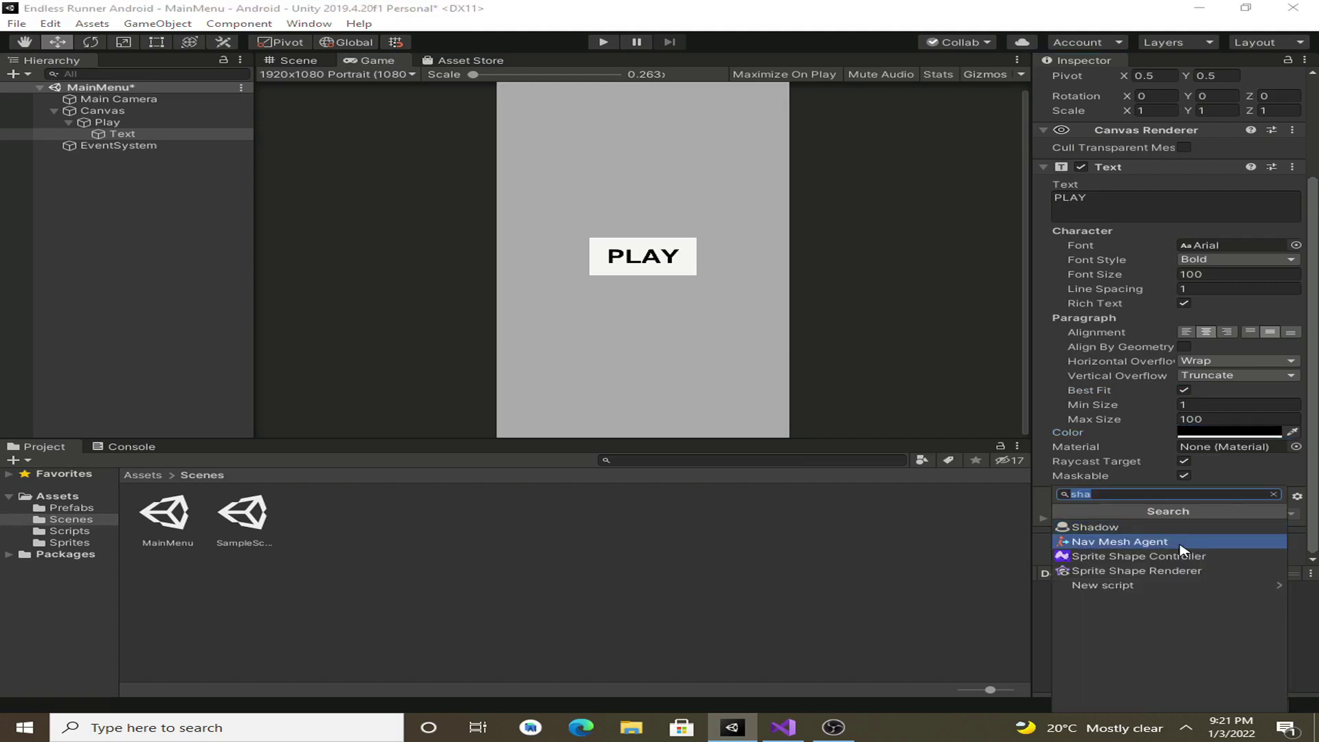
click(1137, 528)
scroll(1147, 529, down, 3)
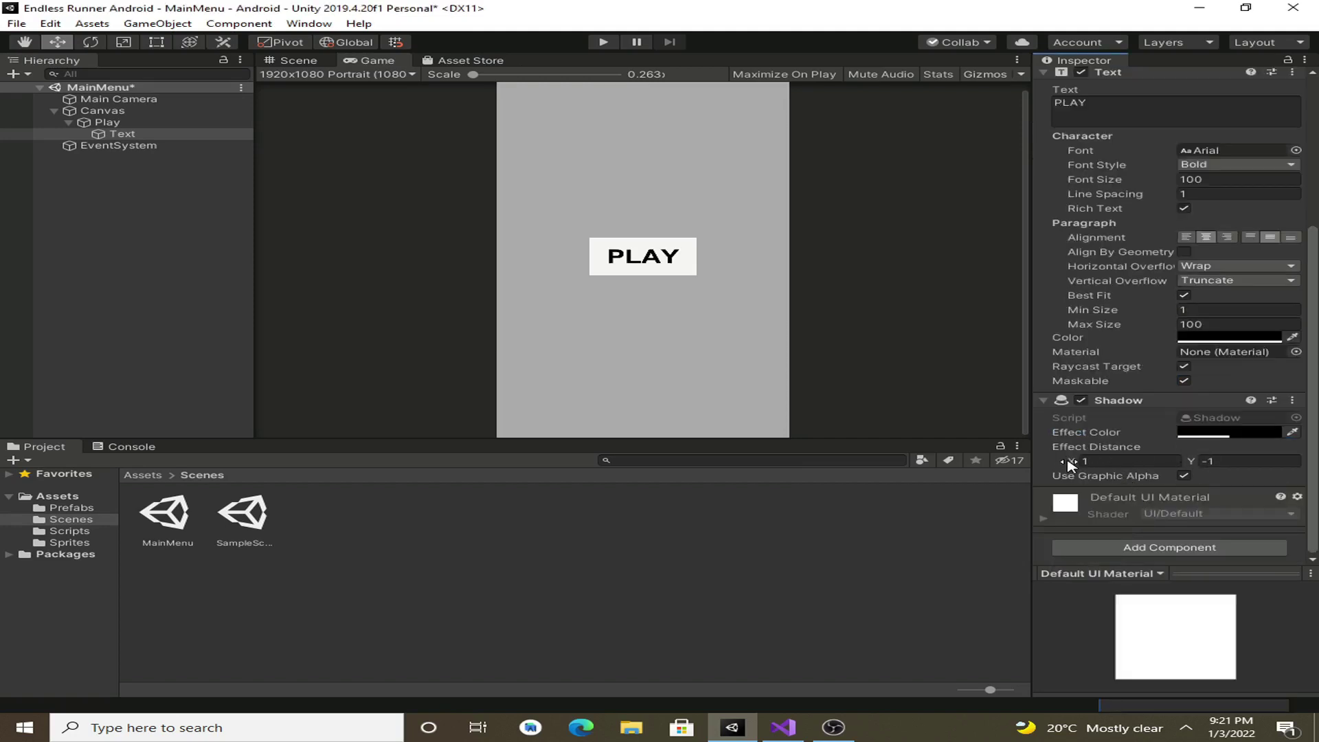
drag(1068, 465, 76, 510)
drag(1192, 468, 821, 487)
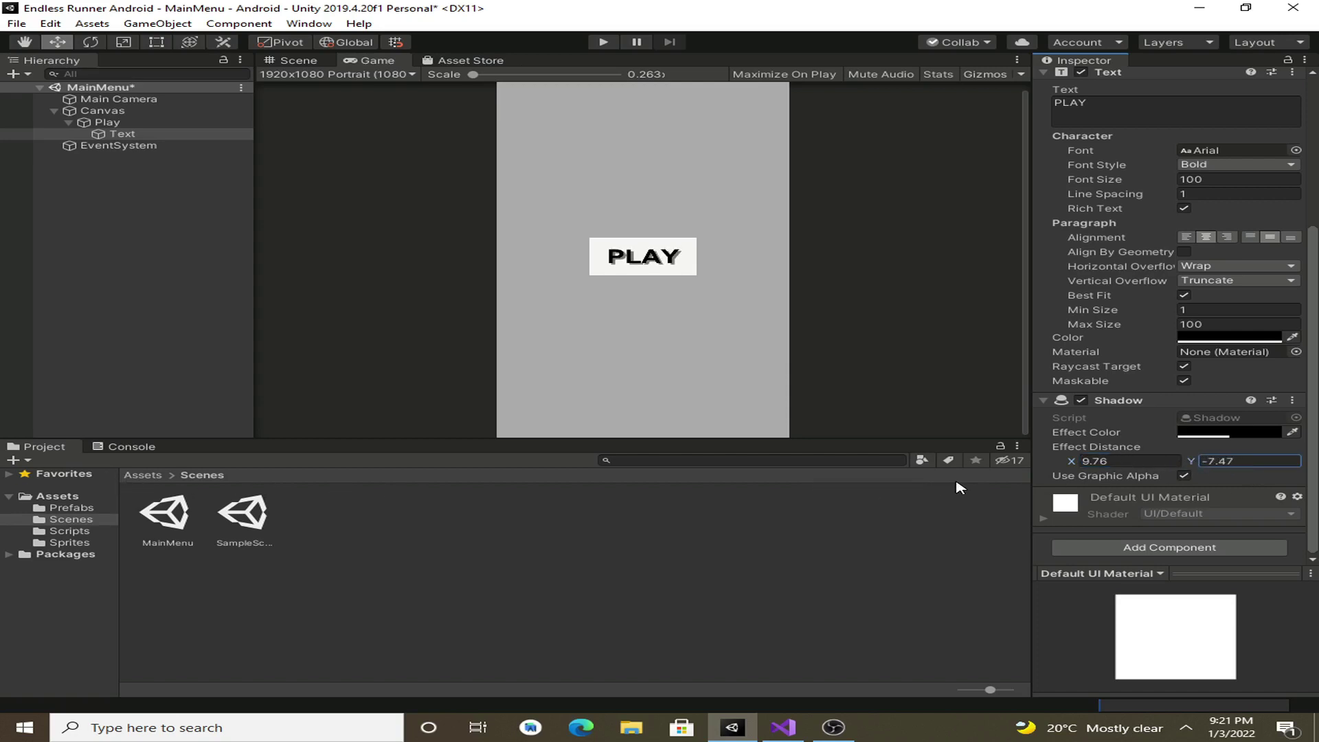
drag(957, 481, 989, 489)
click(1043, 400)
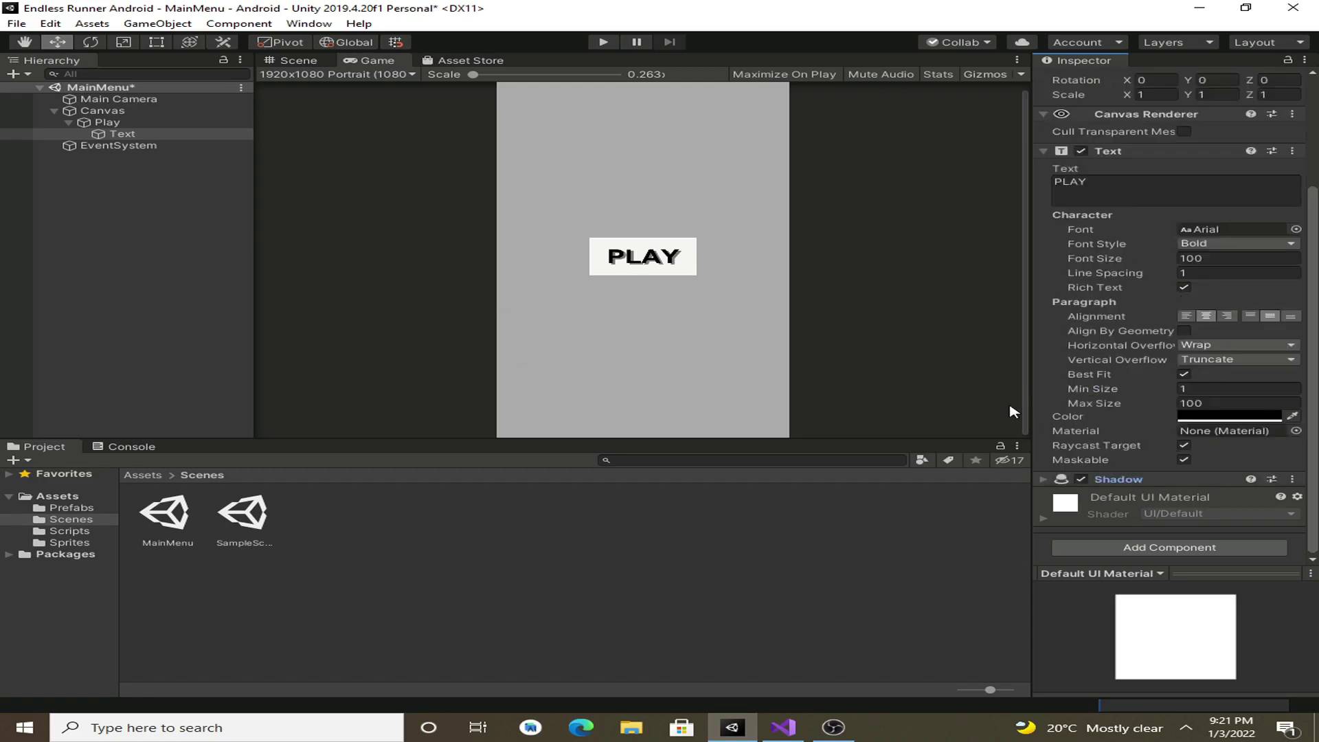
- Add a Shadow component to the Play button with an effect distance of about X 10.82 and Y -20.37
click(102, 122)
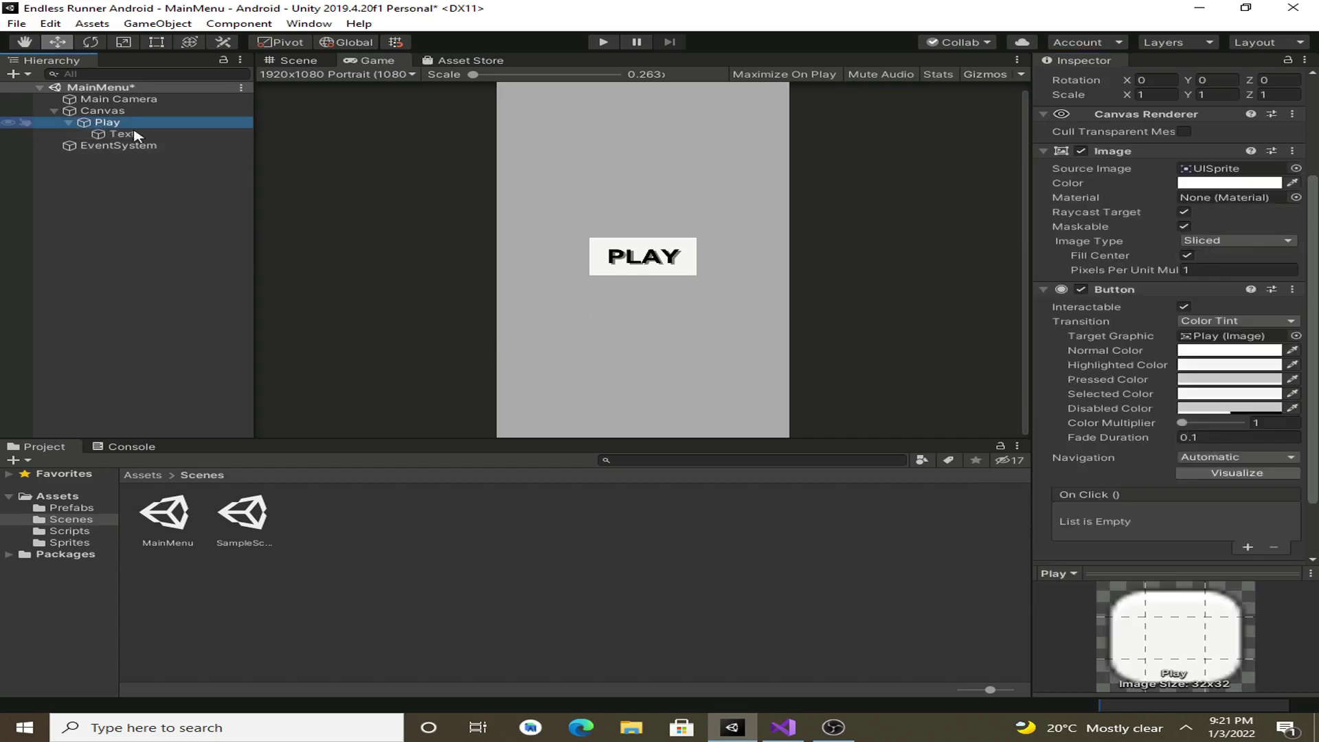
scroll(1137, 517, down, 3)
click(1199, 557)
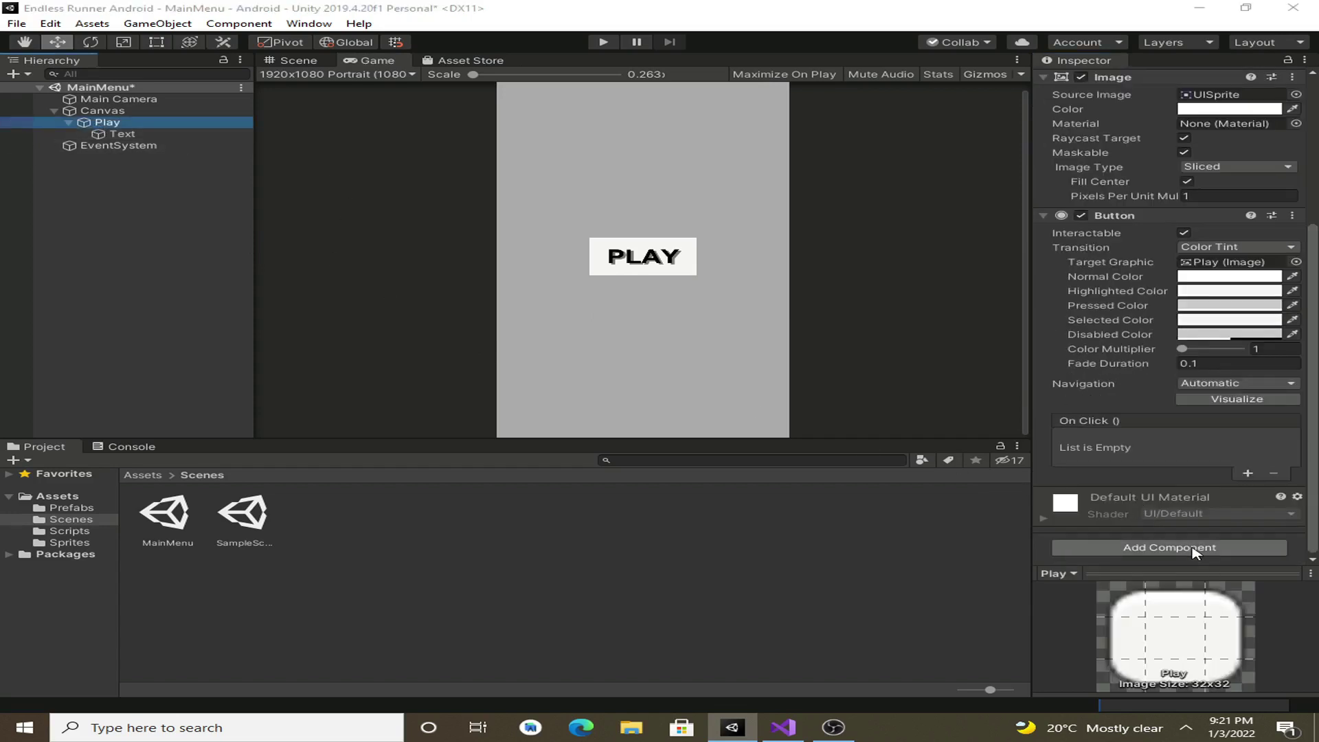
text(sha)
click(1168, 529)
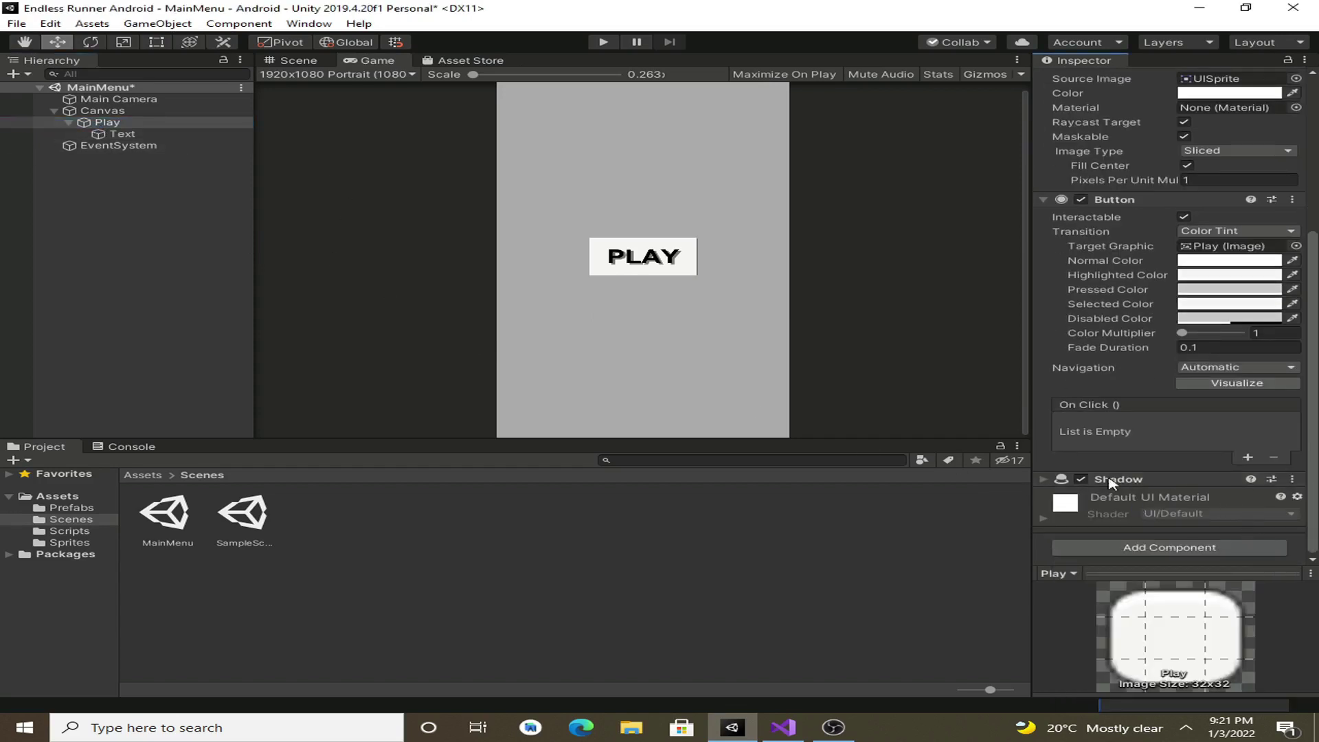
click(1044, 480)
scroll(1130, 508, down, 3)
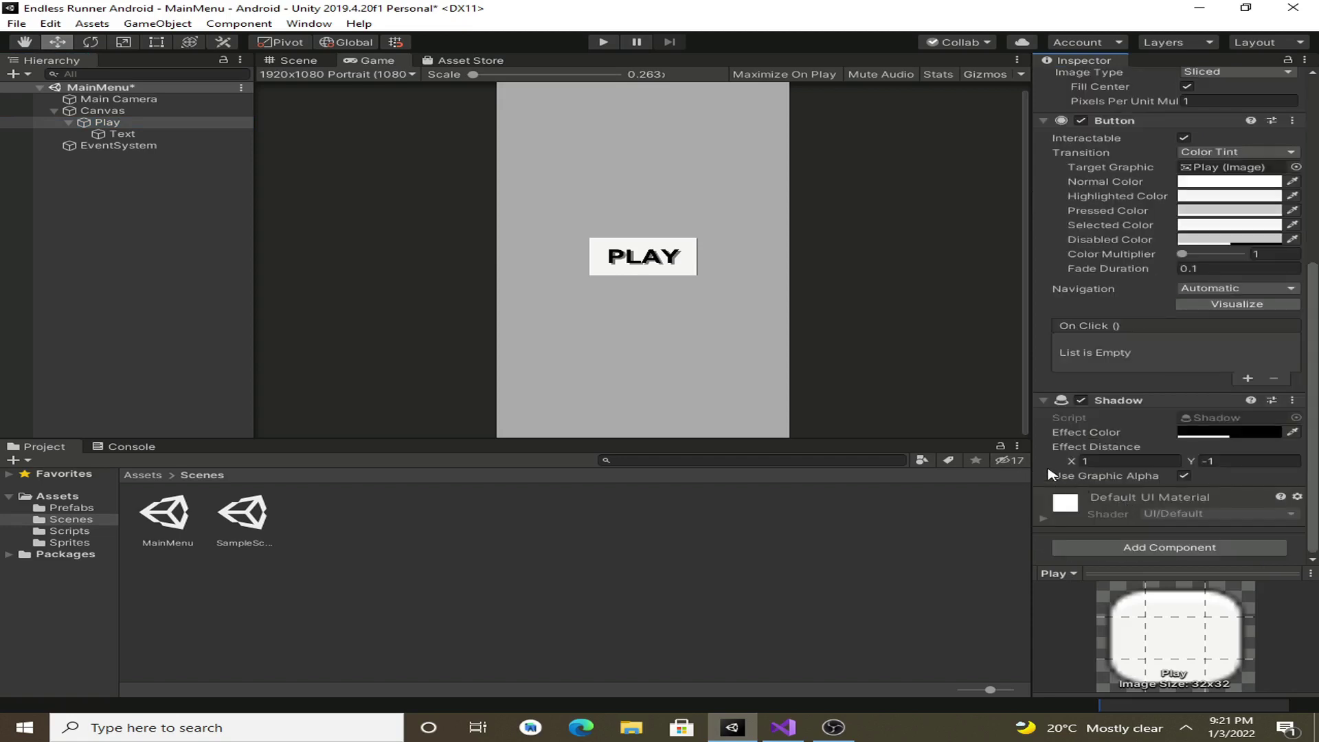
drag(1072, 461, 123, 509)
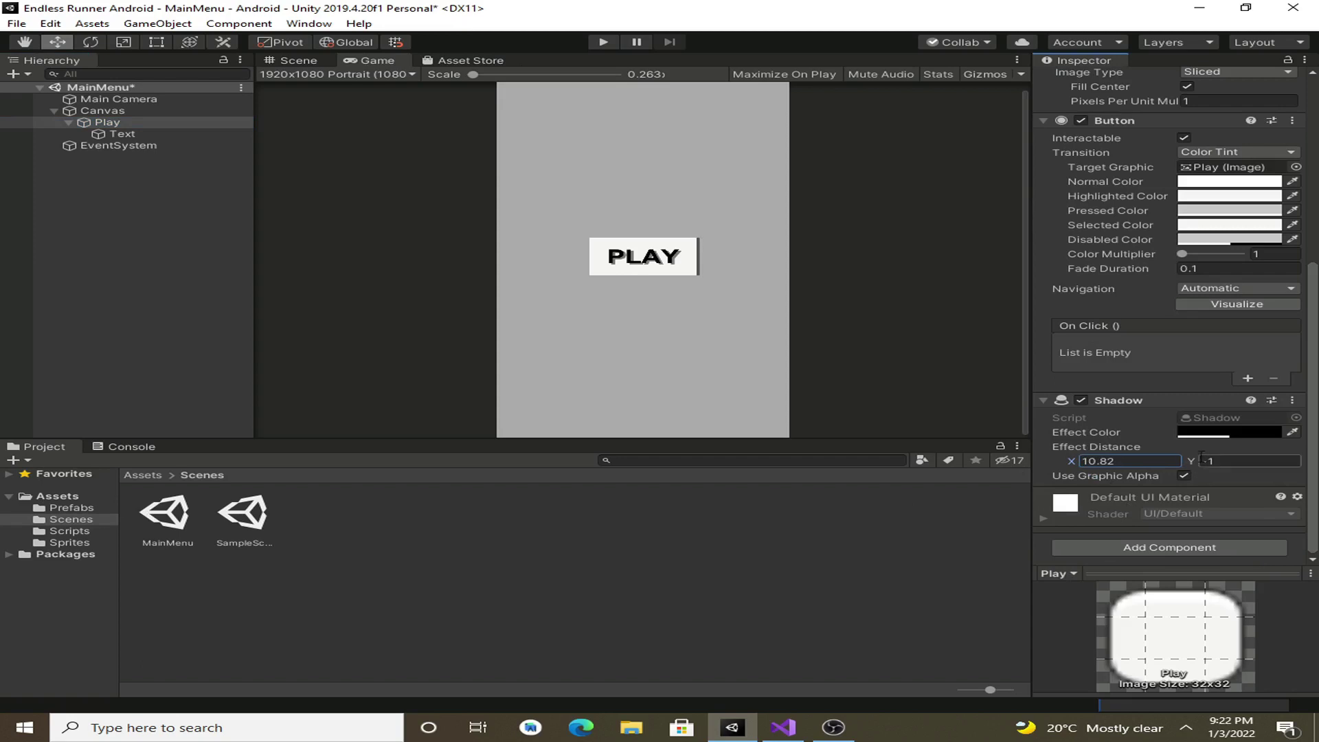
drag(1191, 461, 518, 456)
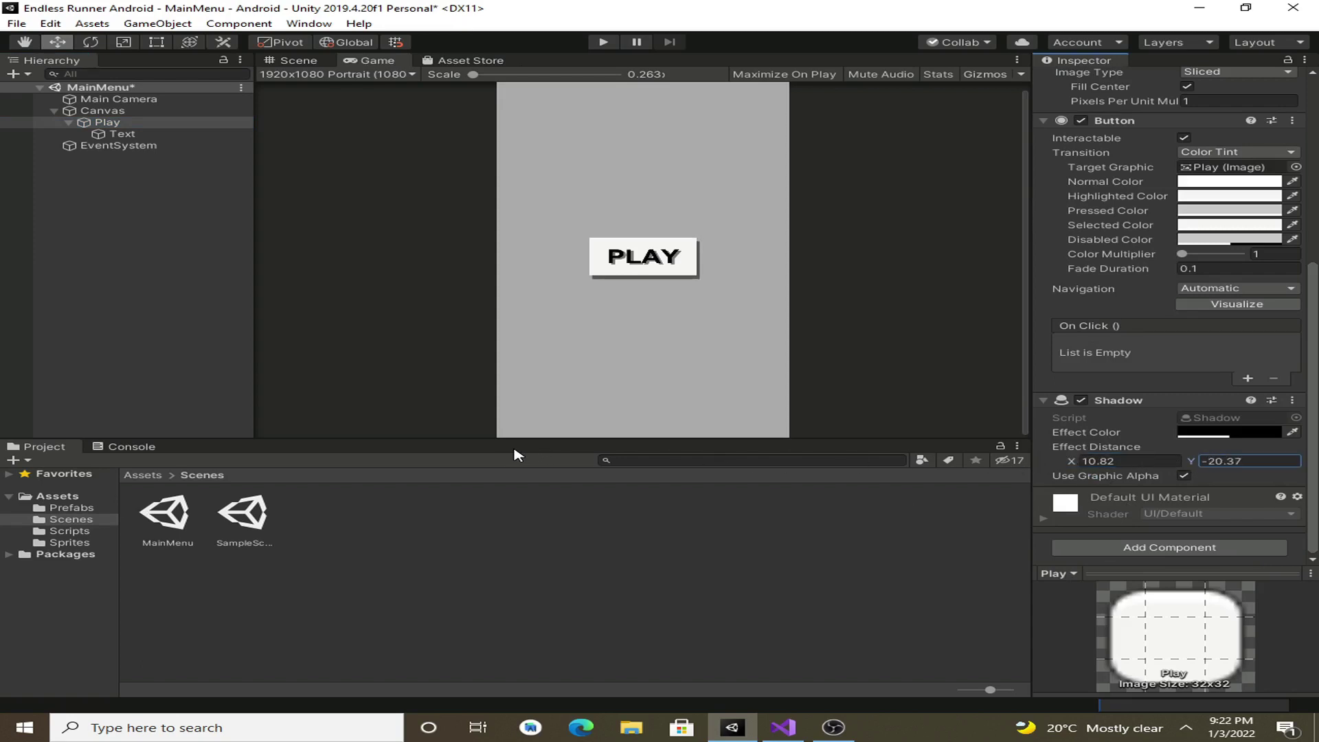
- Move the Play button straight up near the top of the canvas in the Scene view, and check it in the Game view
click(118, 123)
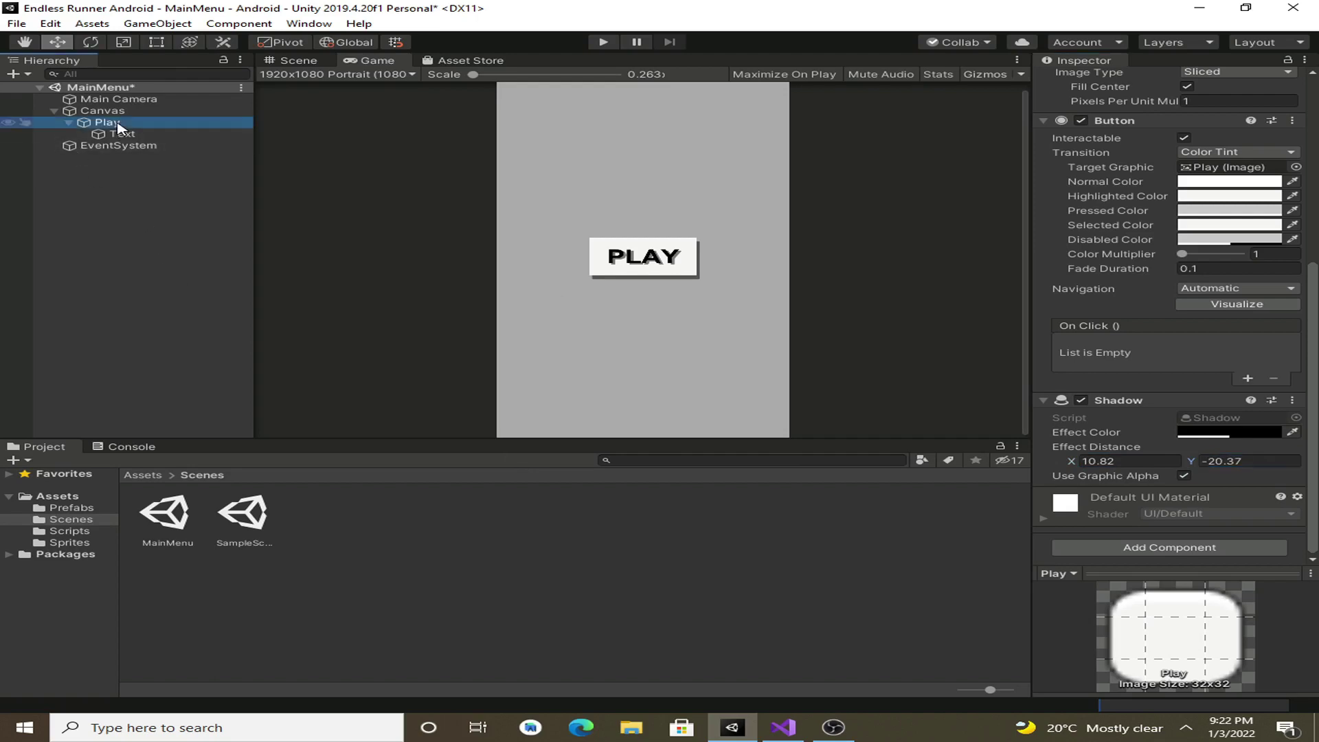
click(297, 62)
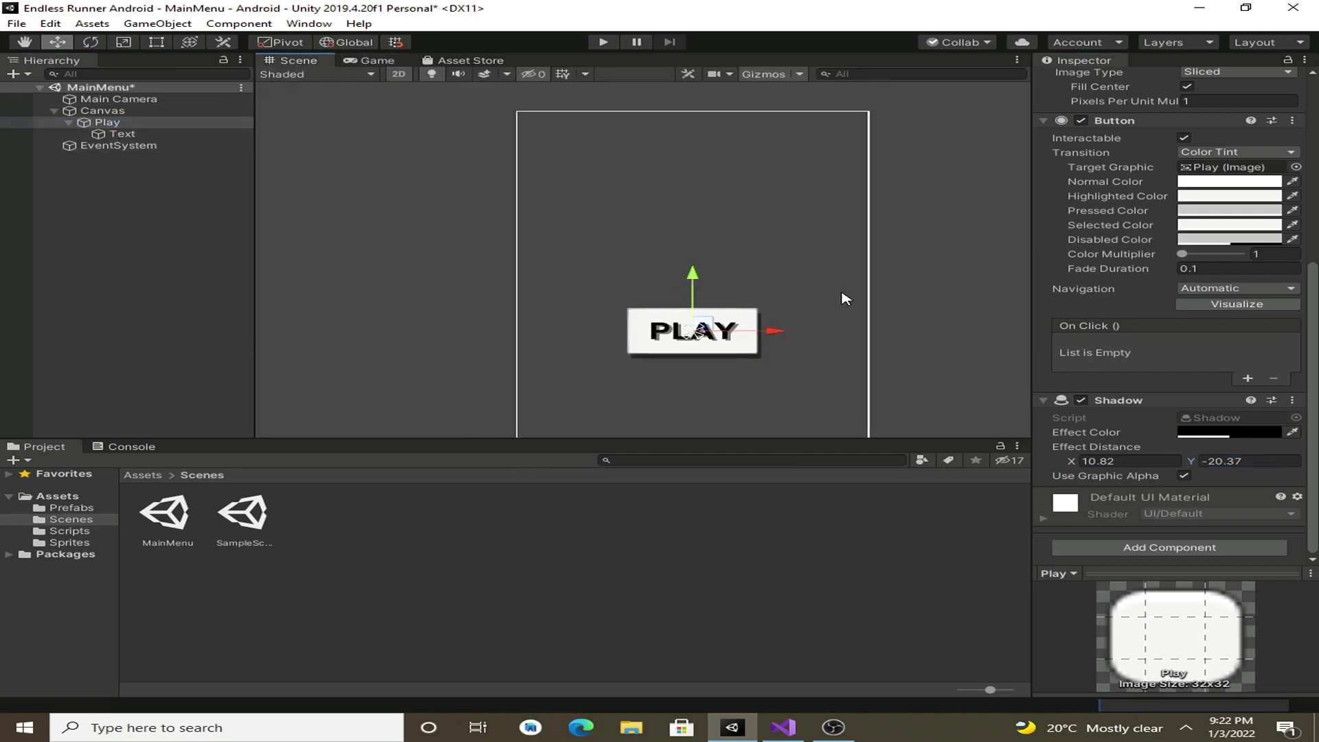
scroll(844, 298, down, 1)
middle_drag(936, 340, 849, 258)
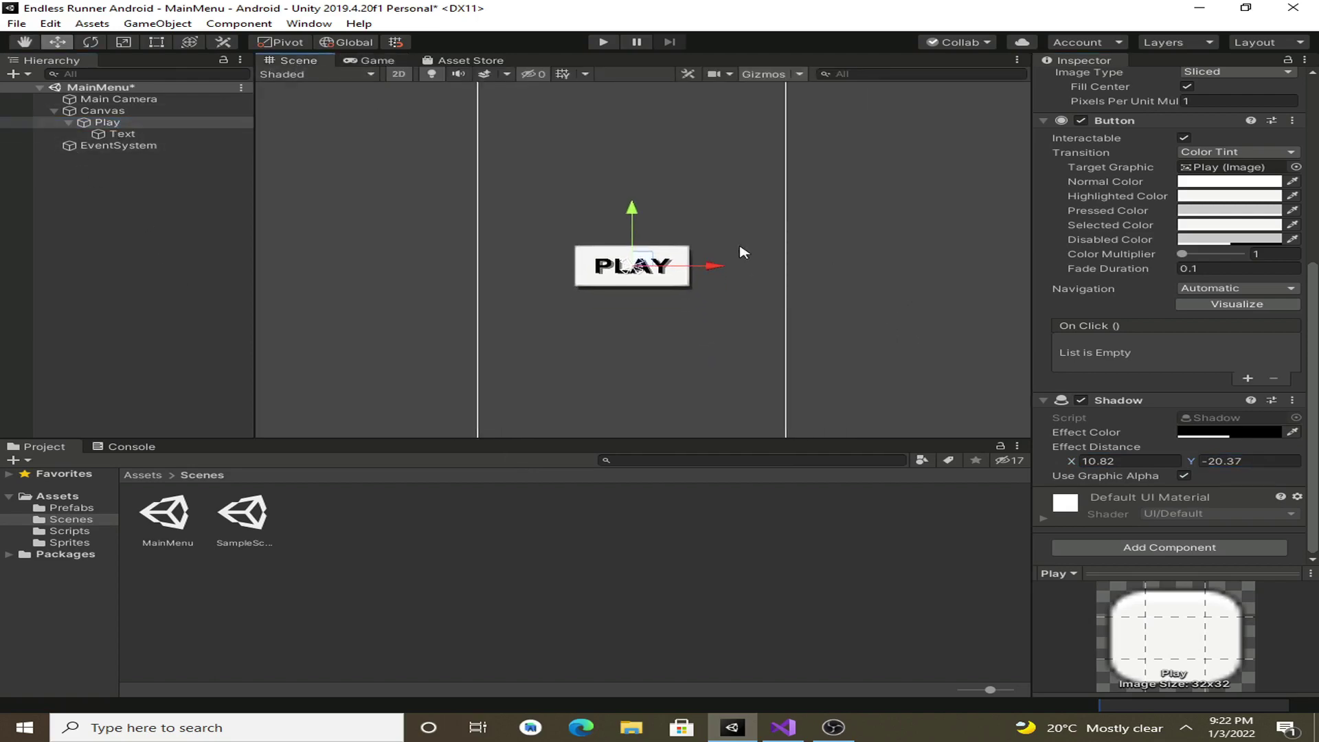
click(146, 123)
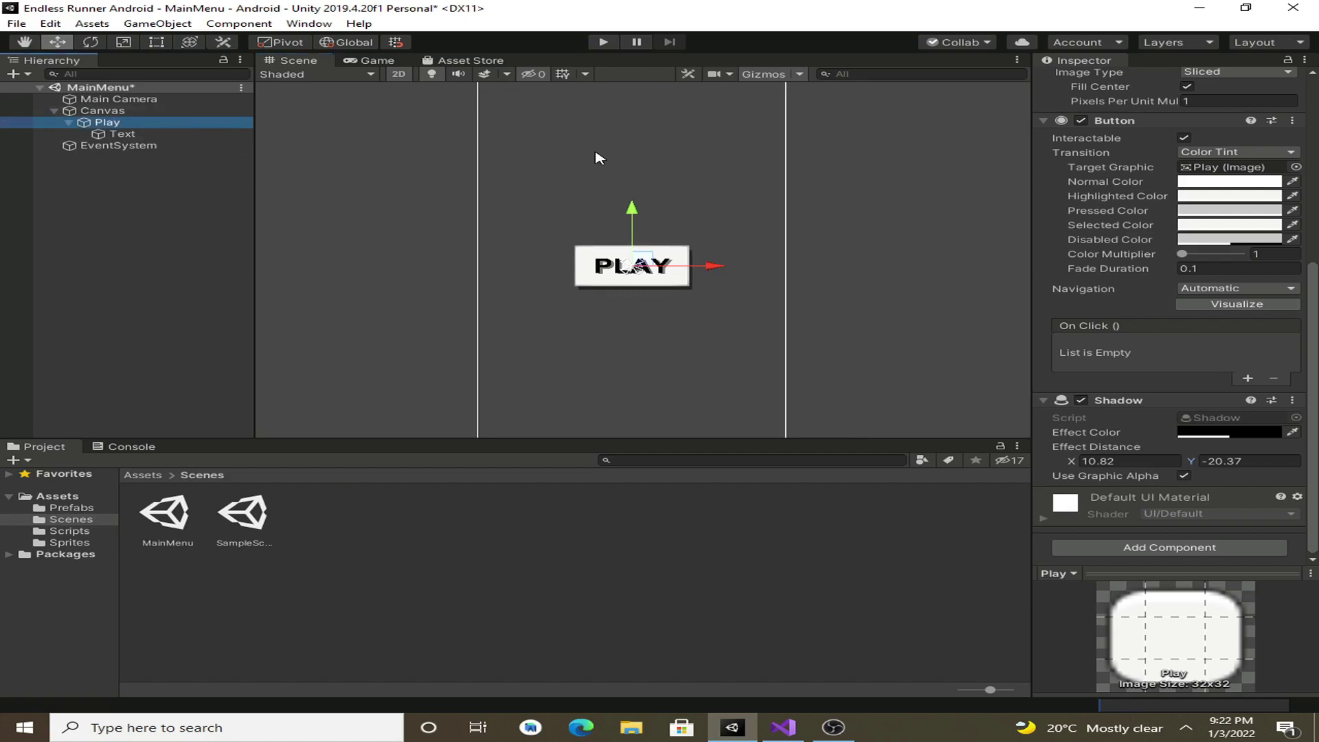
scroll(810, 190, down, 2)
middle_drag(809, 190, 763, 179)
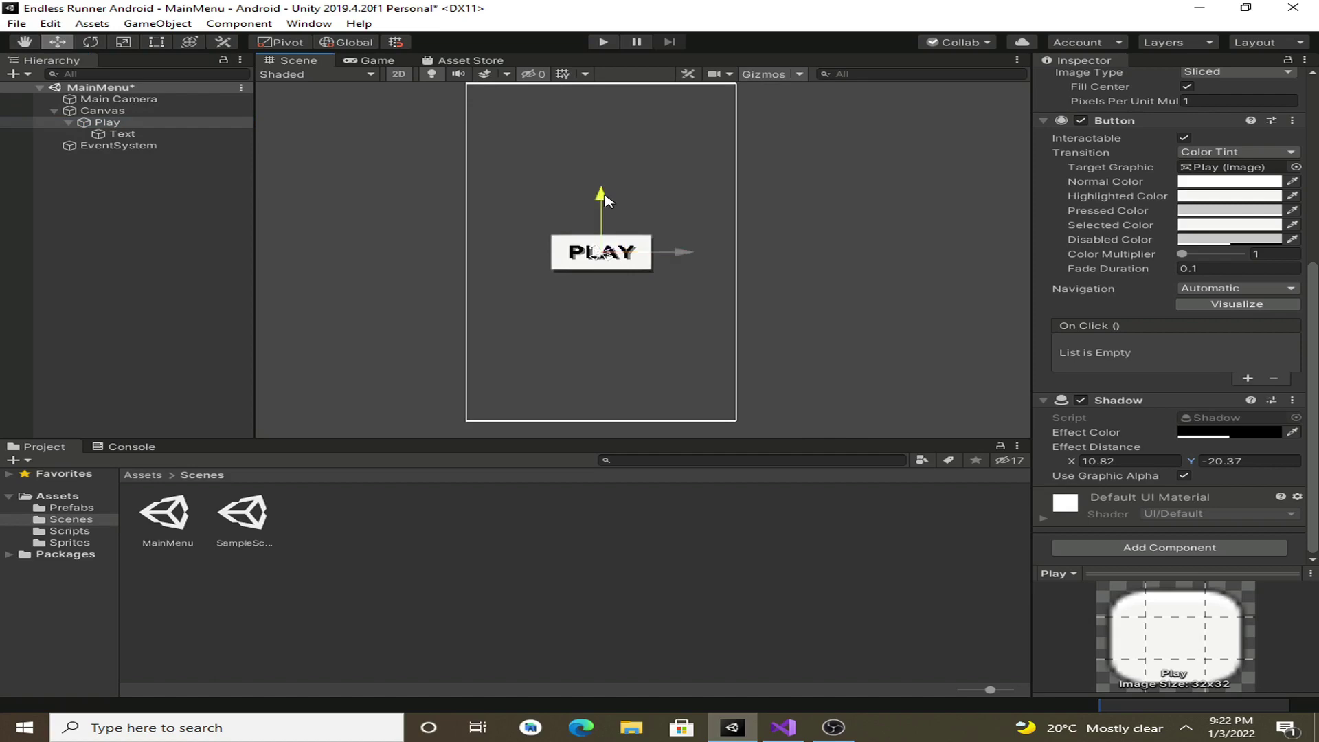
drag(605, 200, 613, 95)
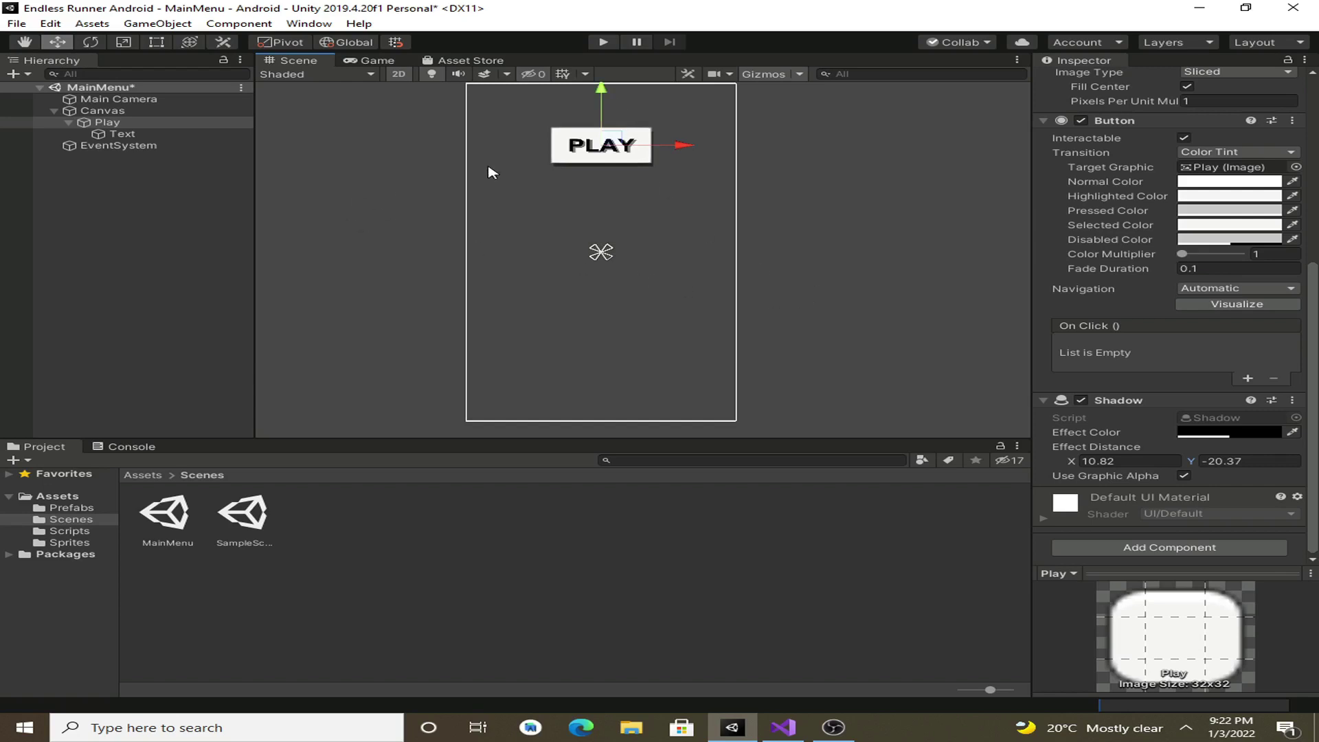
click(142, 125)
click(378, 61)
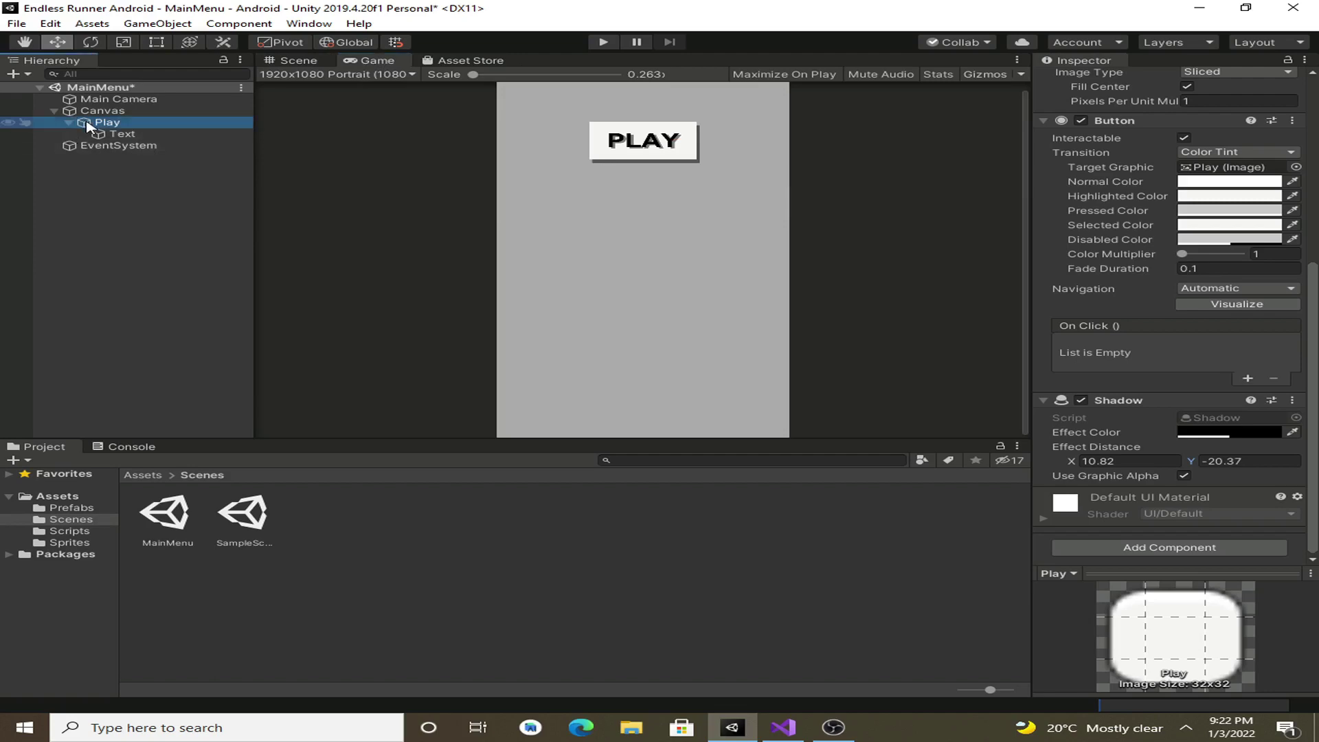
- Duplicate the Play button and rename the copy as Quit
key(ctrl+d)
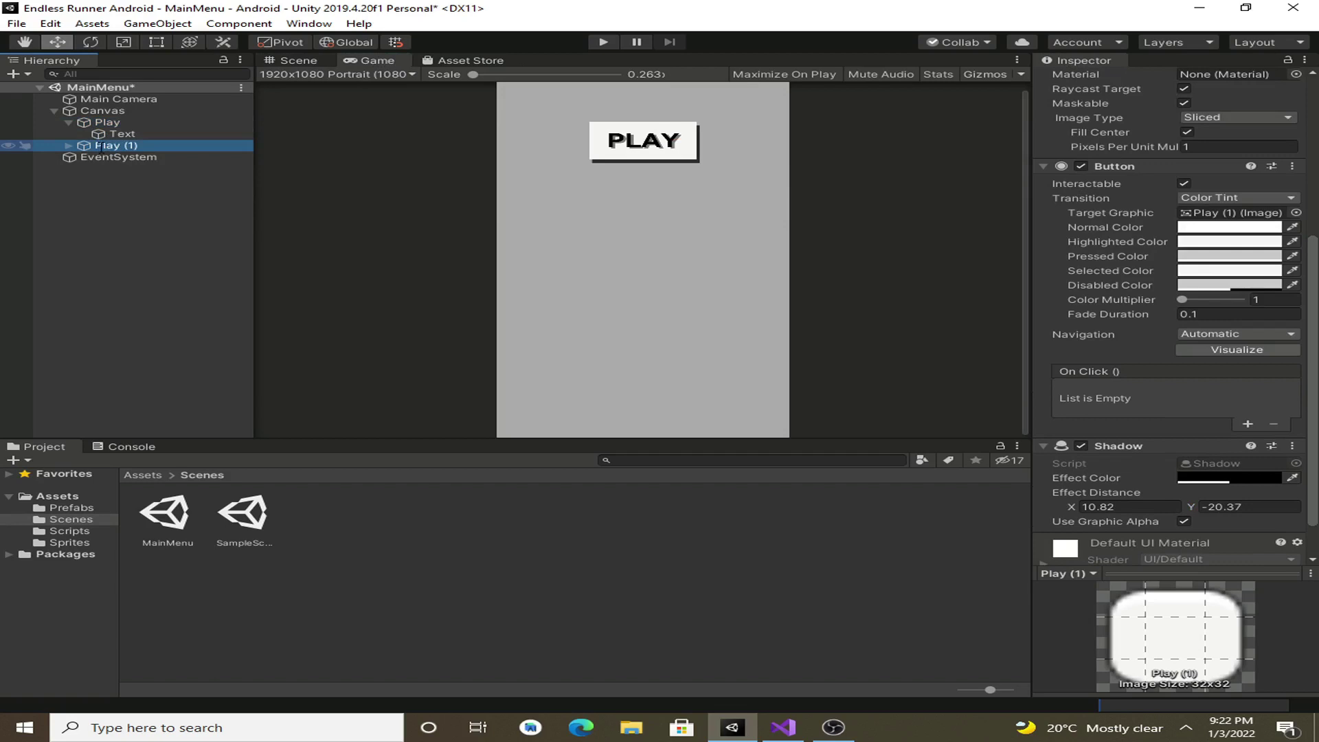
click(98, 146)
text(Quit)
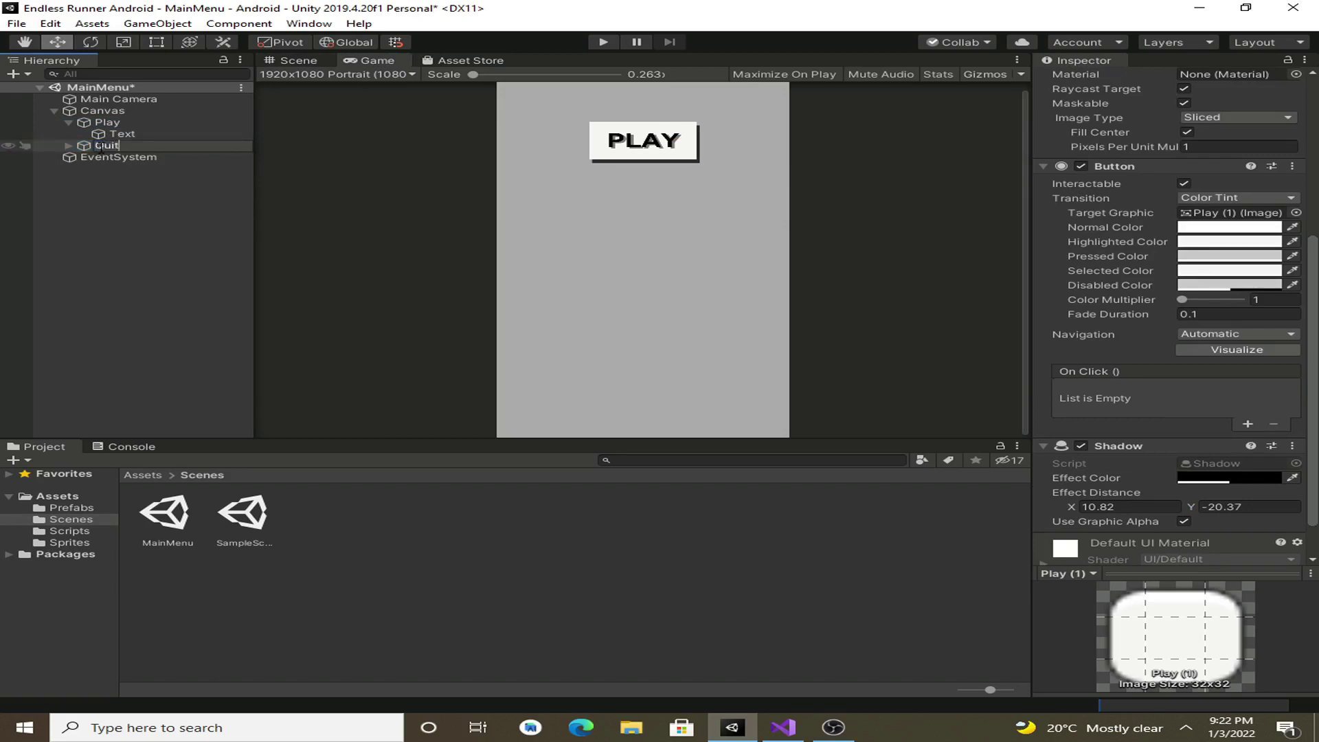
key(Return)
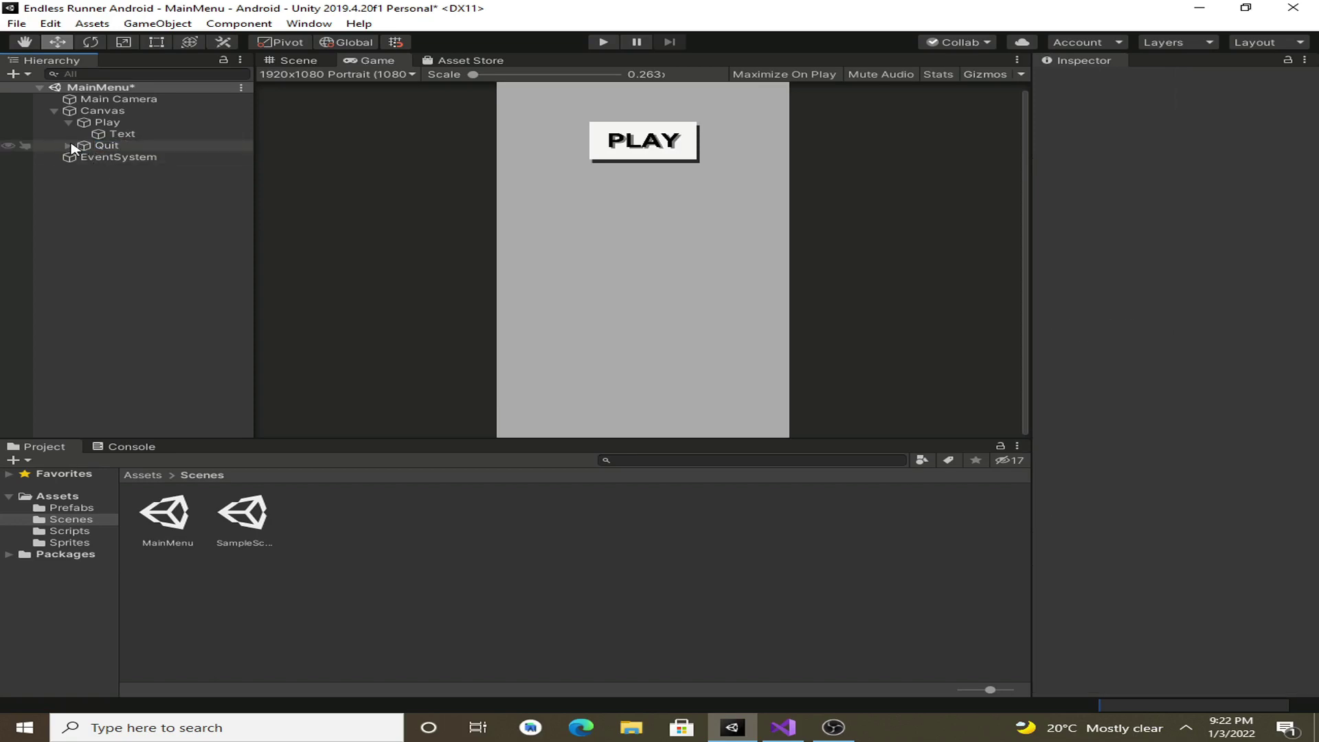
- Change the label text of the Quit button to "Quit"
click(68, 145)
click(167, 156)
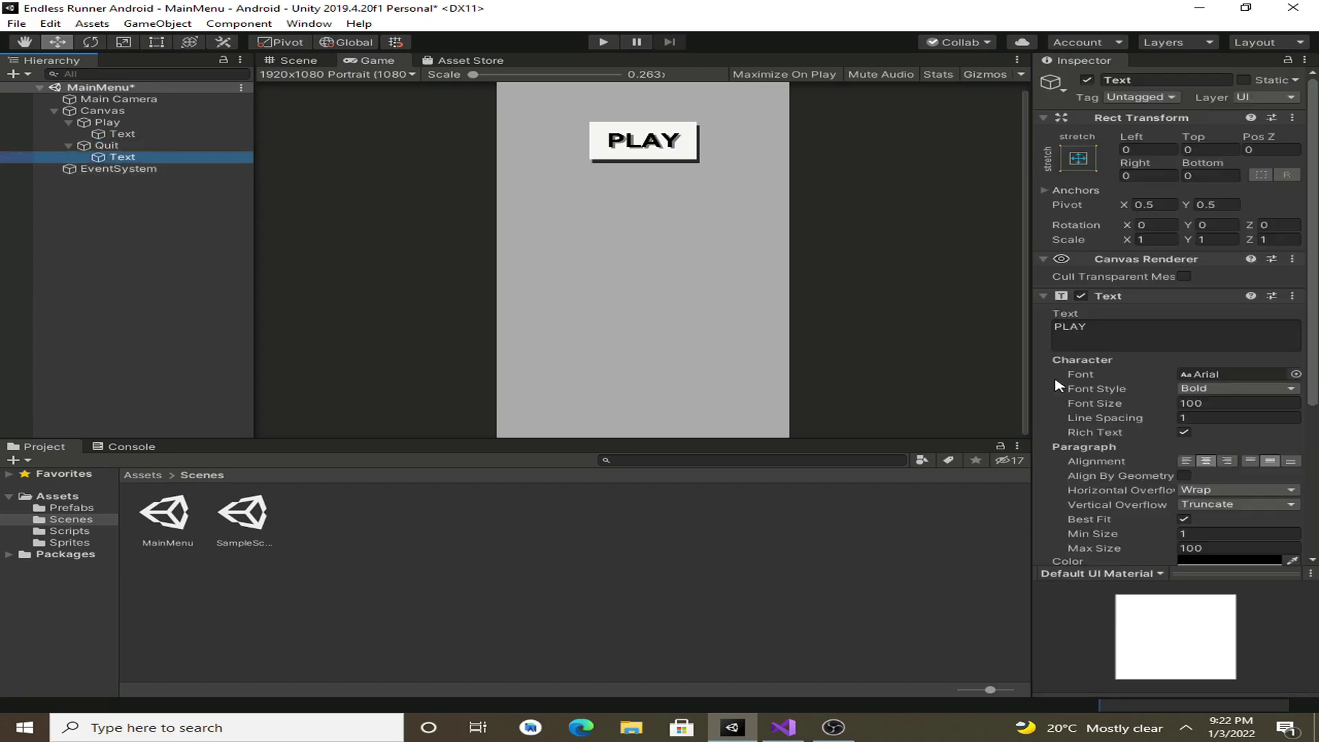
click(1144, 335)
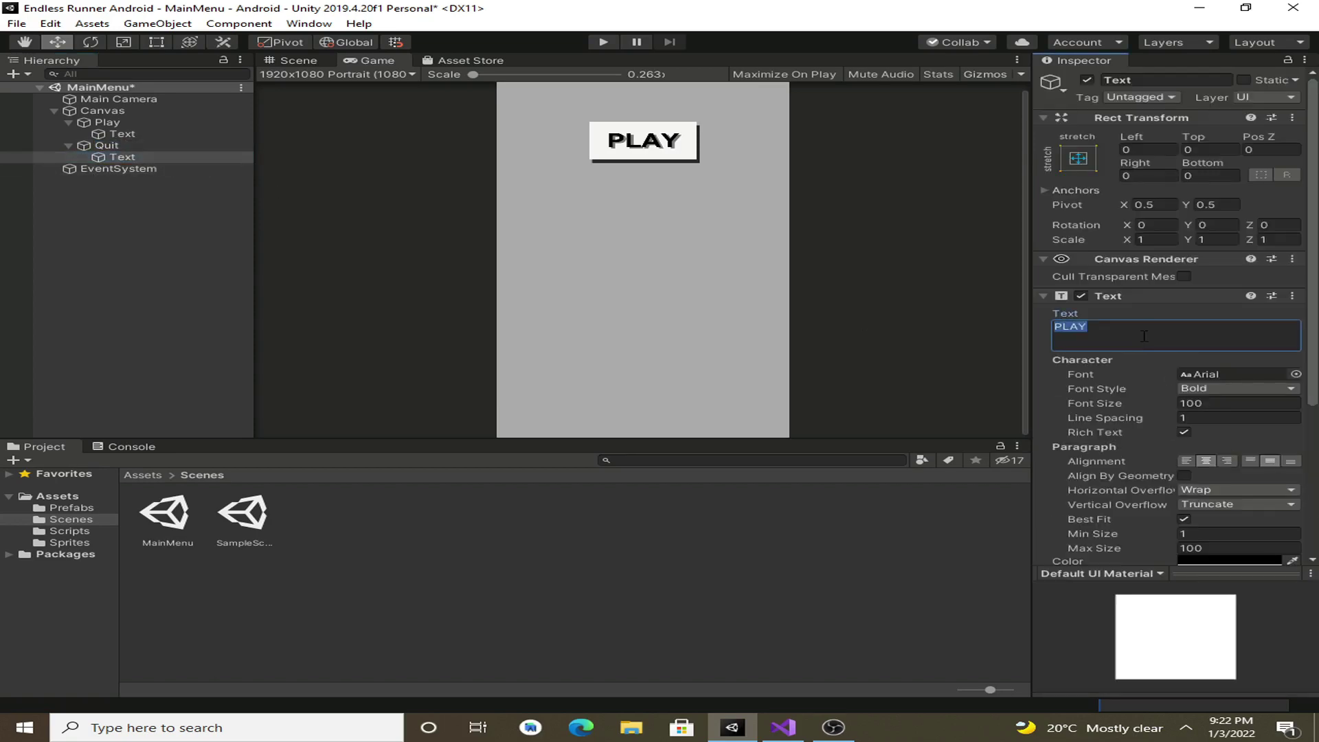
text(Qui)
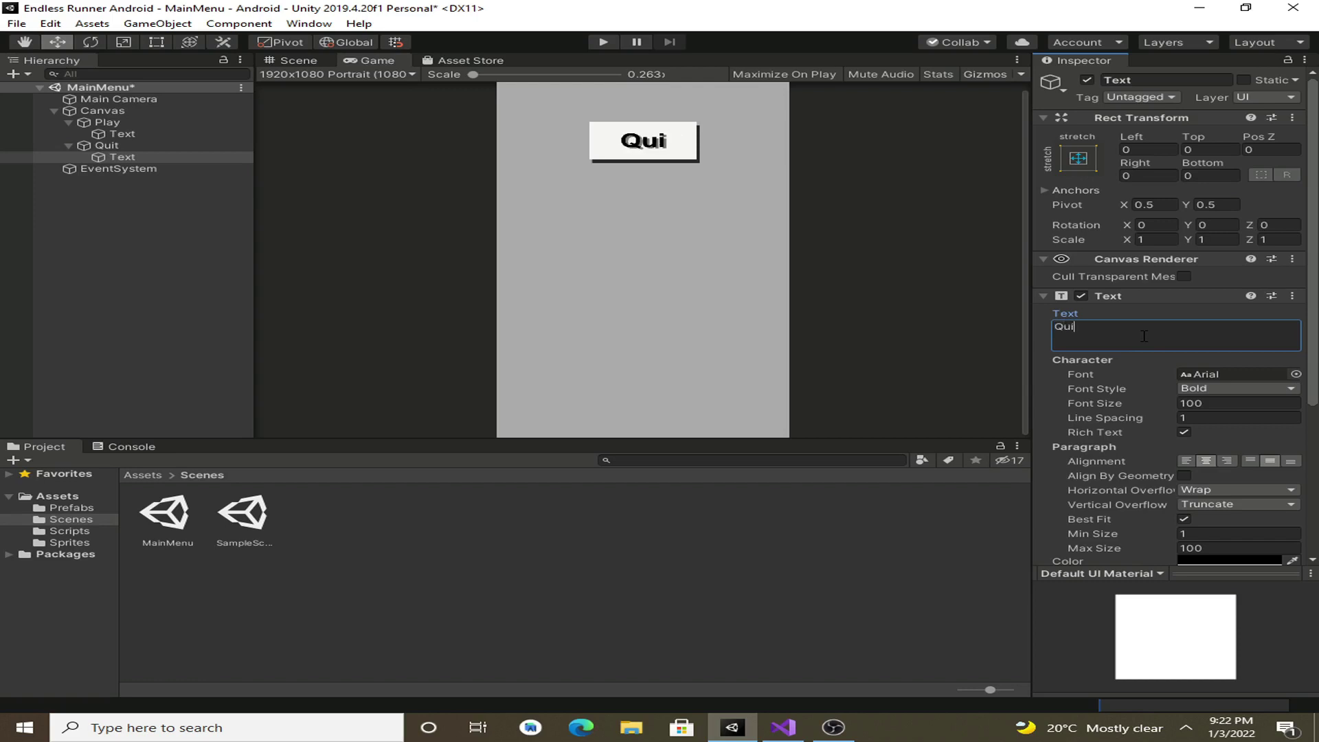
text(t)
click(64, 282)
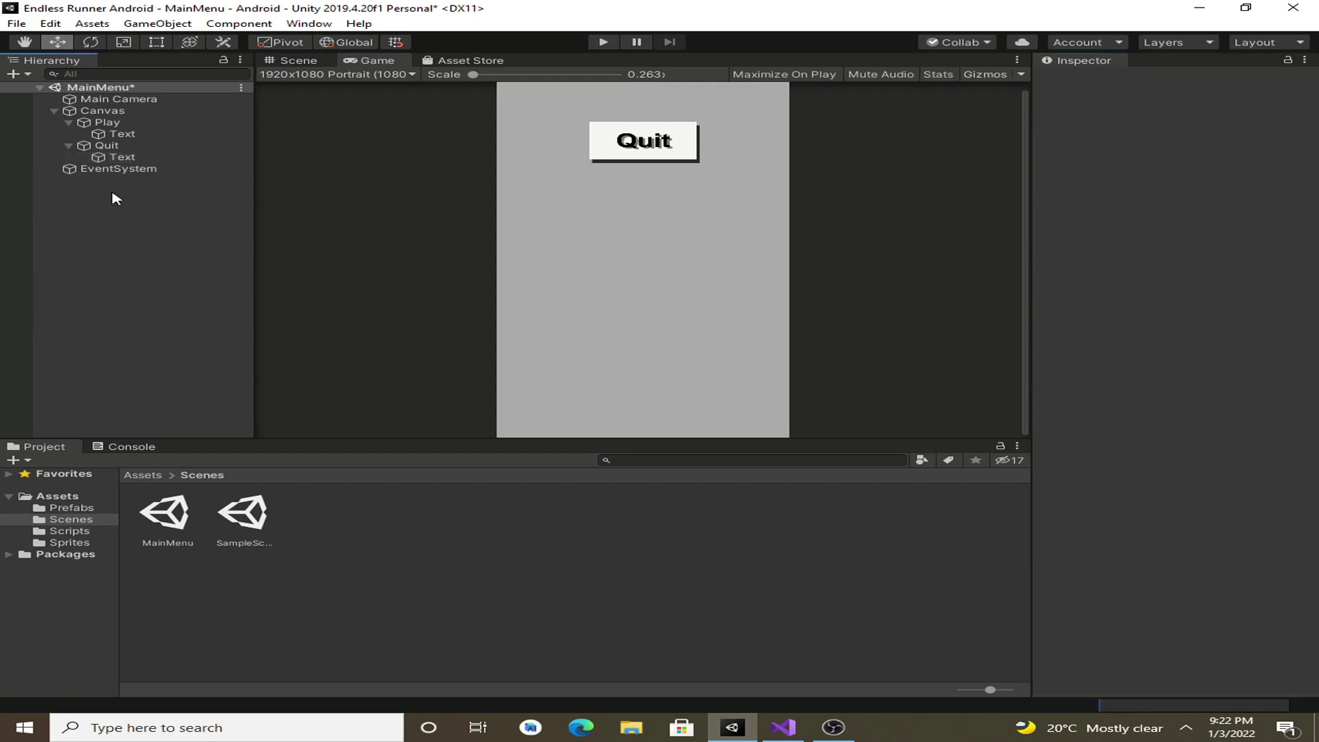
- Move the Quit button straight down below the Play button to about Pos Y 298, and check the layout in the Game view
click(107, 145)
click(299, 62)
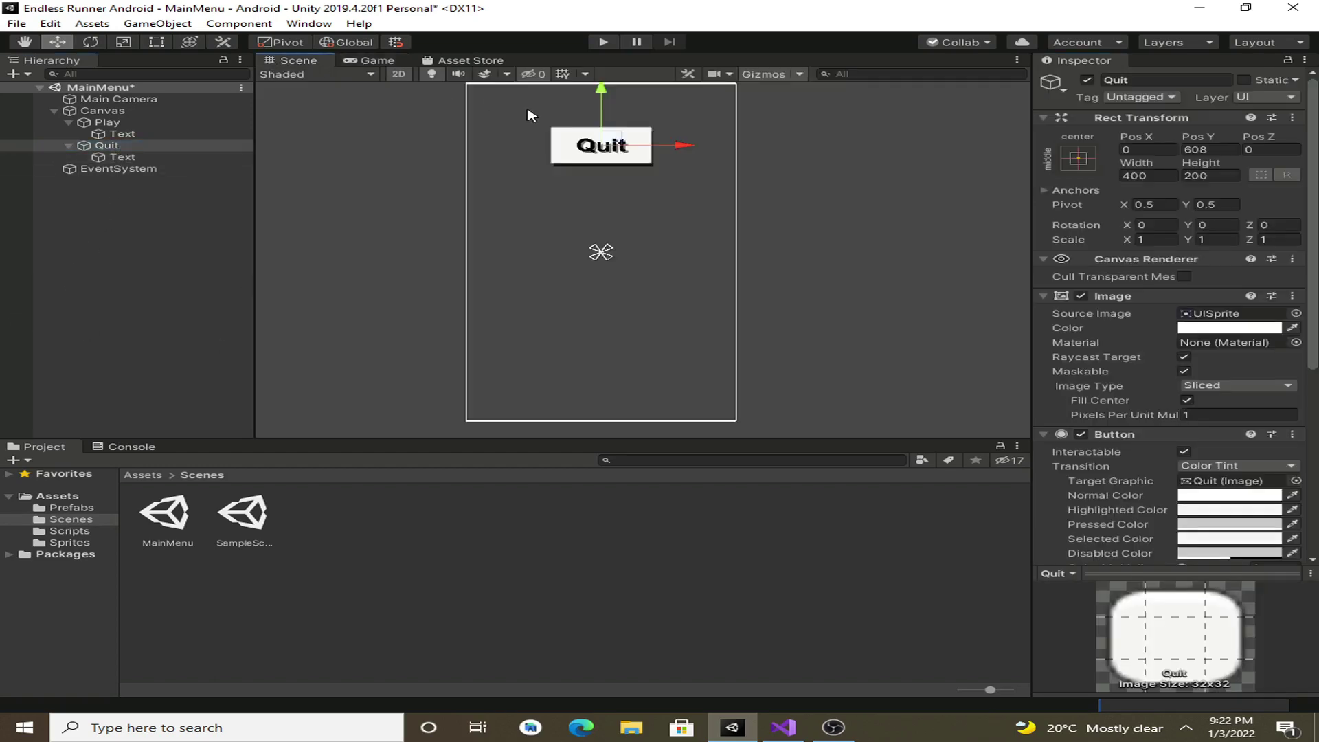
drag(602, 93, 609, 137)
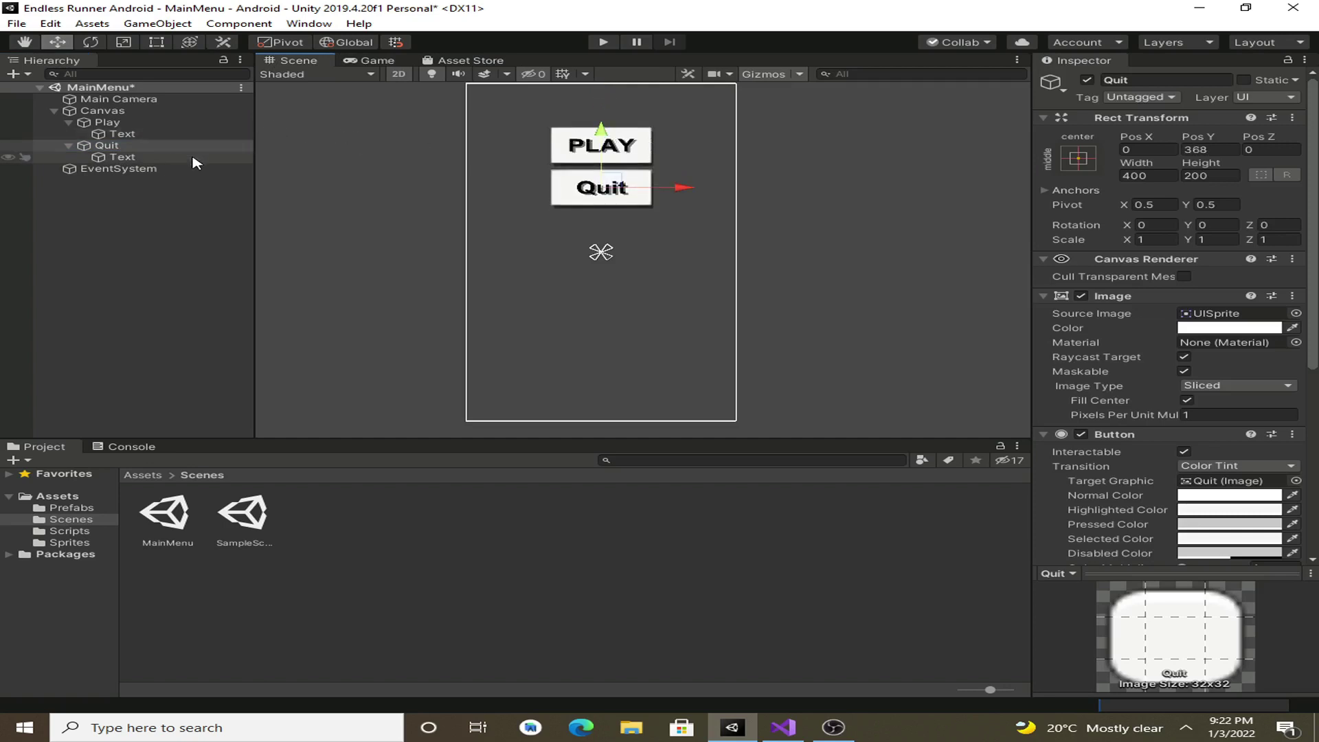
click(71, 147)
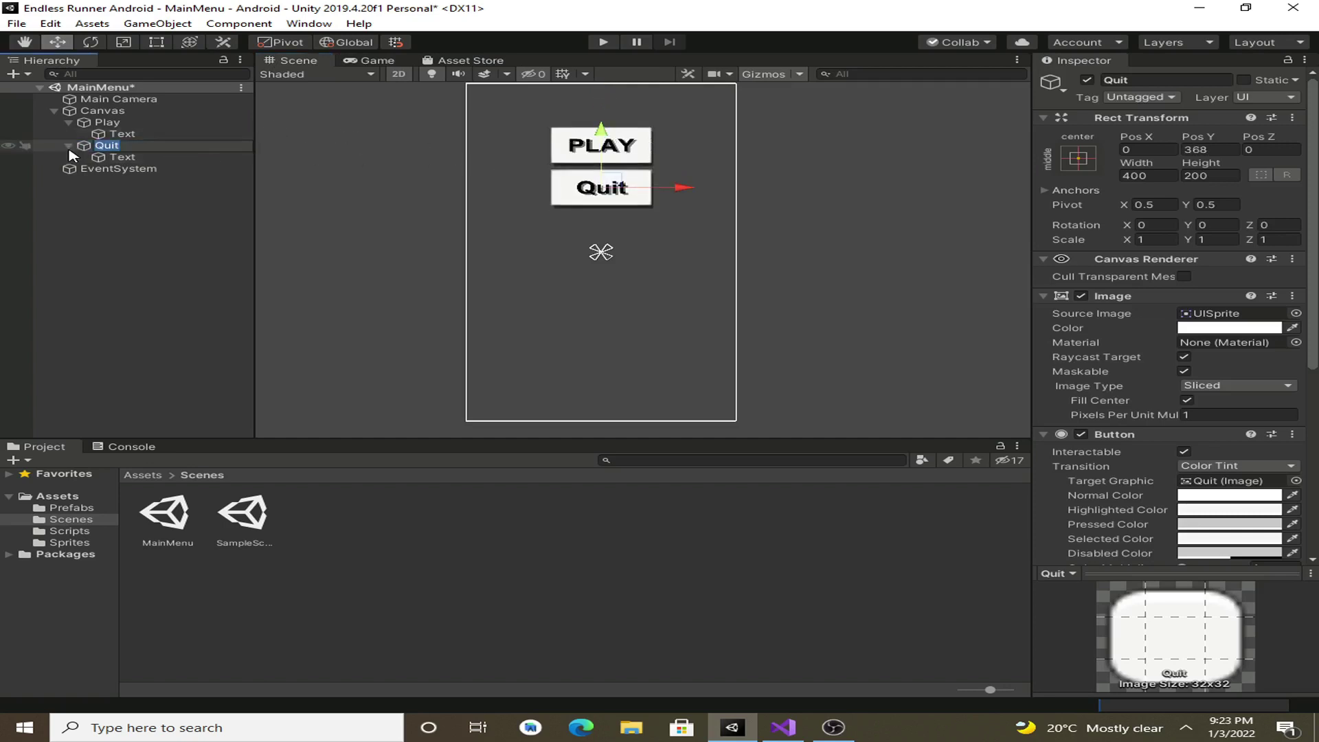
key(Return)
drag(604, 132, 603, 138)
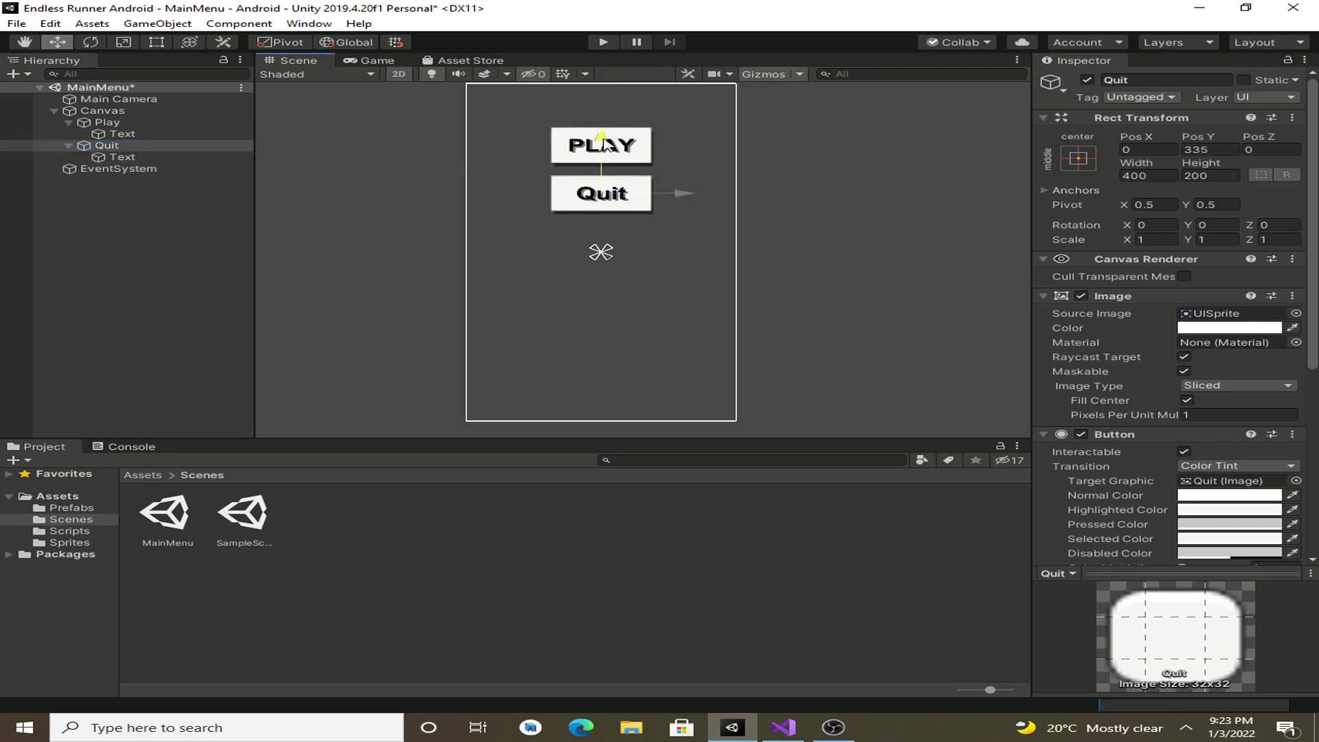
drag(606, 145, 611, 152)
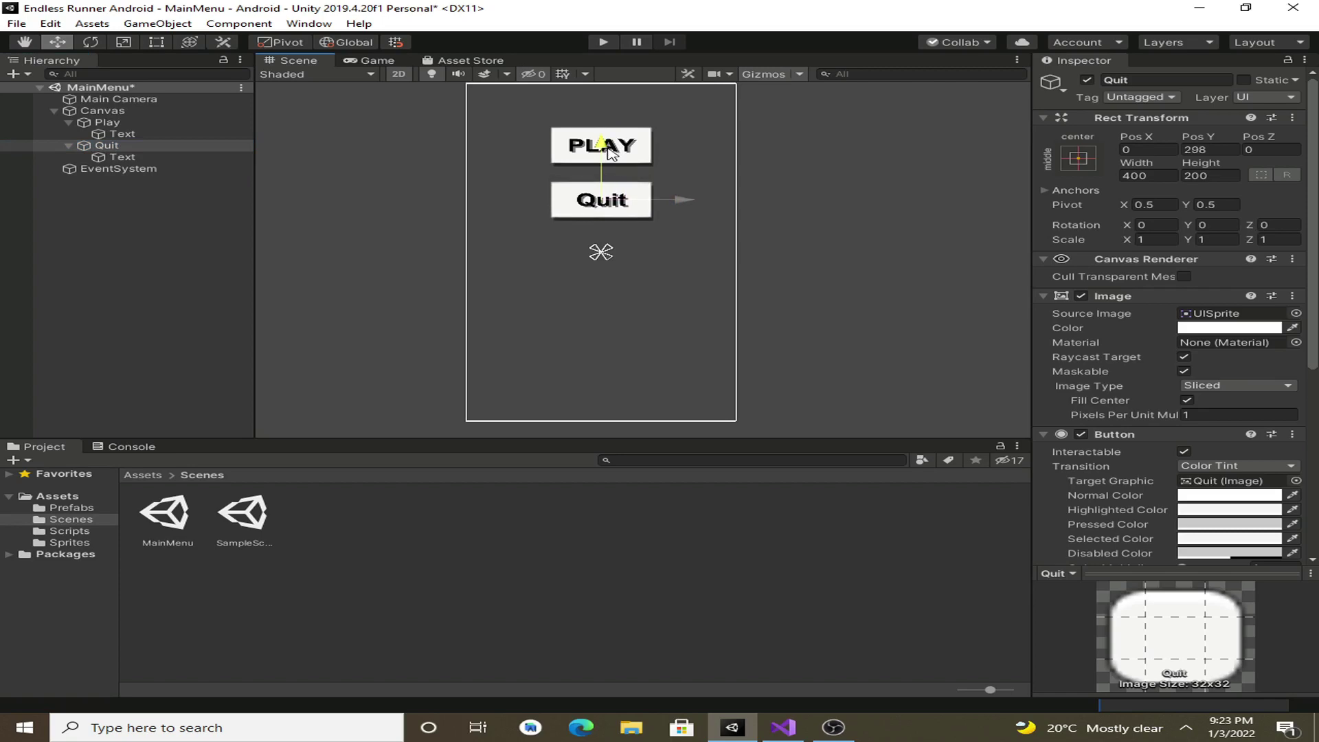
click(198, 195)
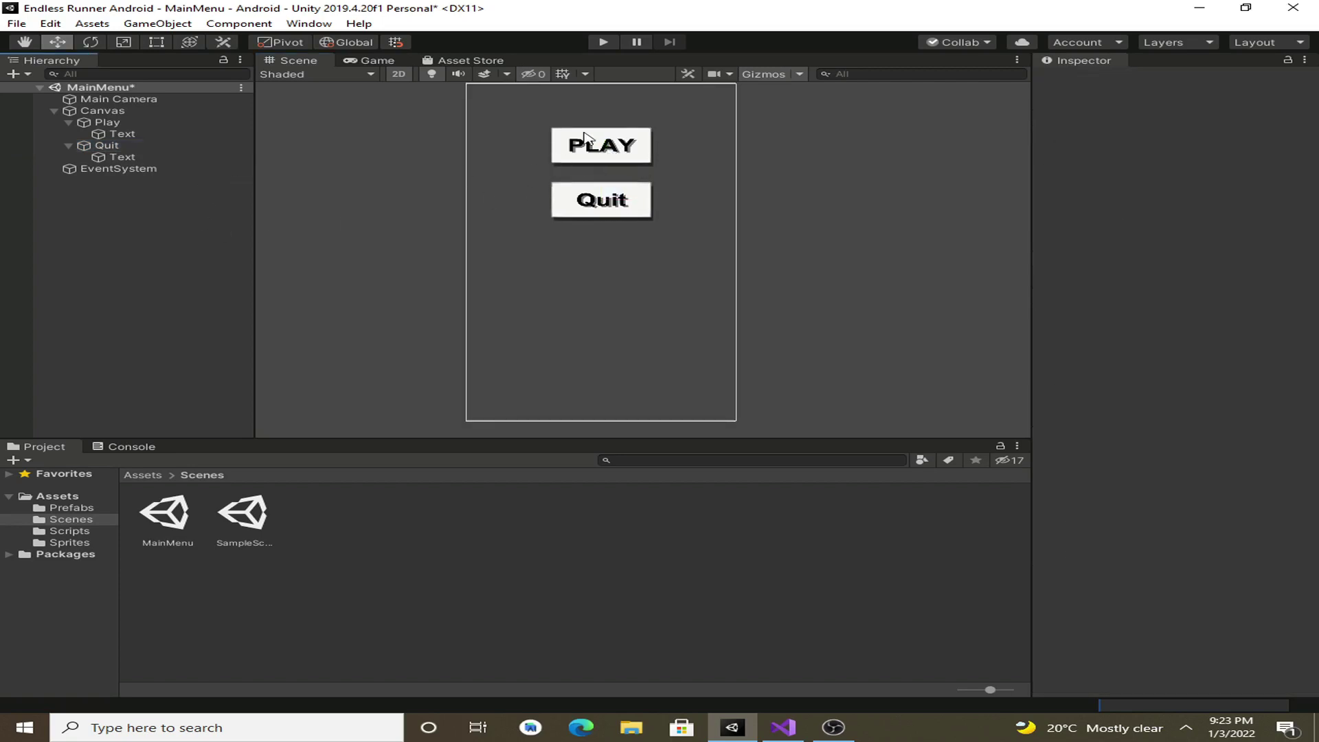
click(141, 125)
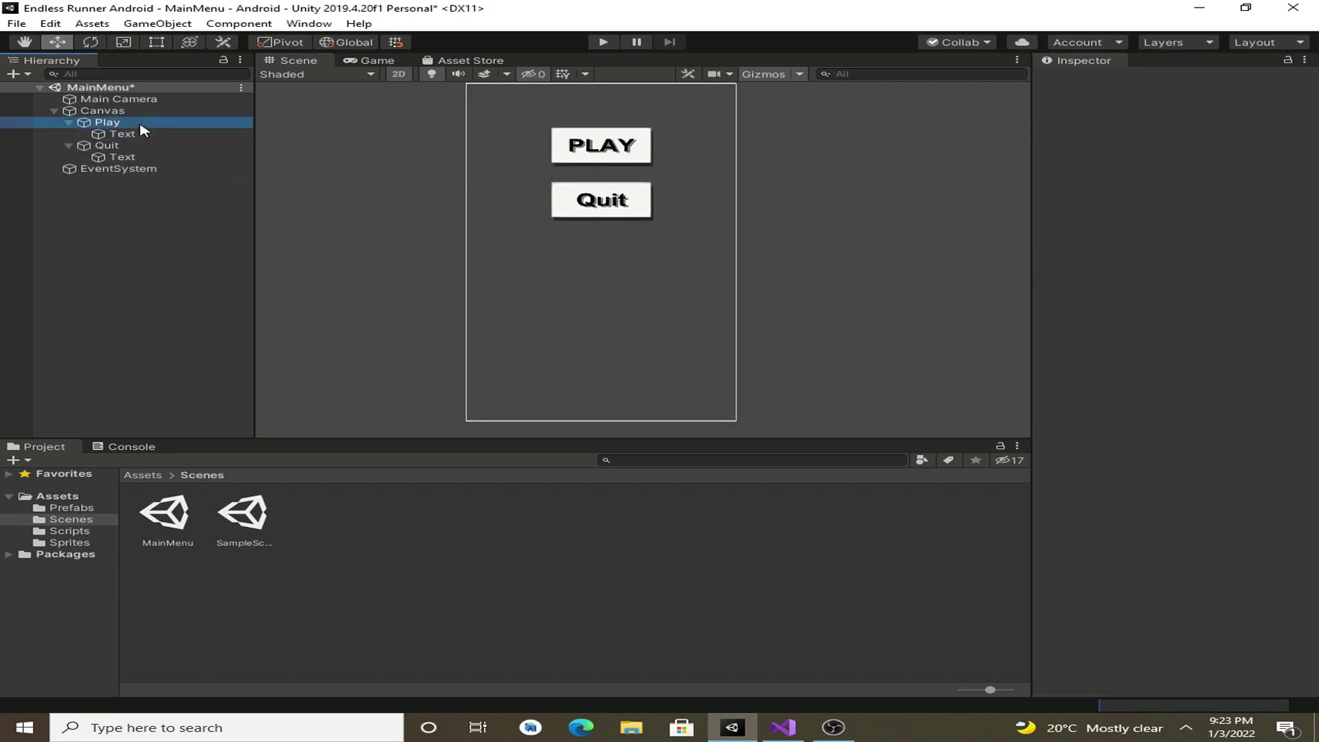
click(371, 60)
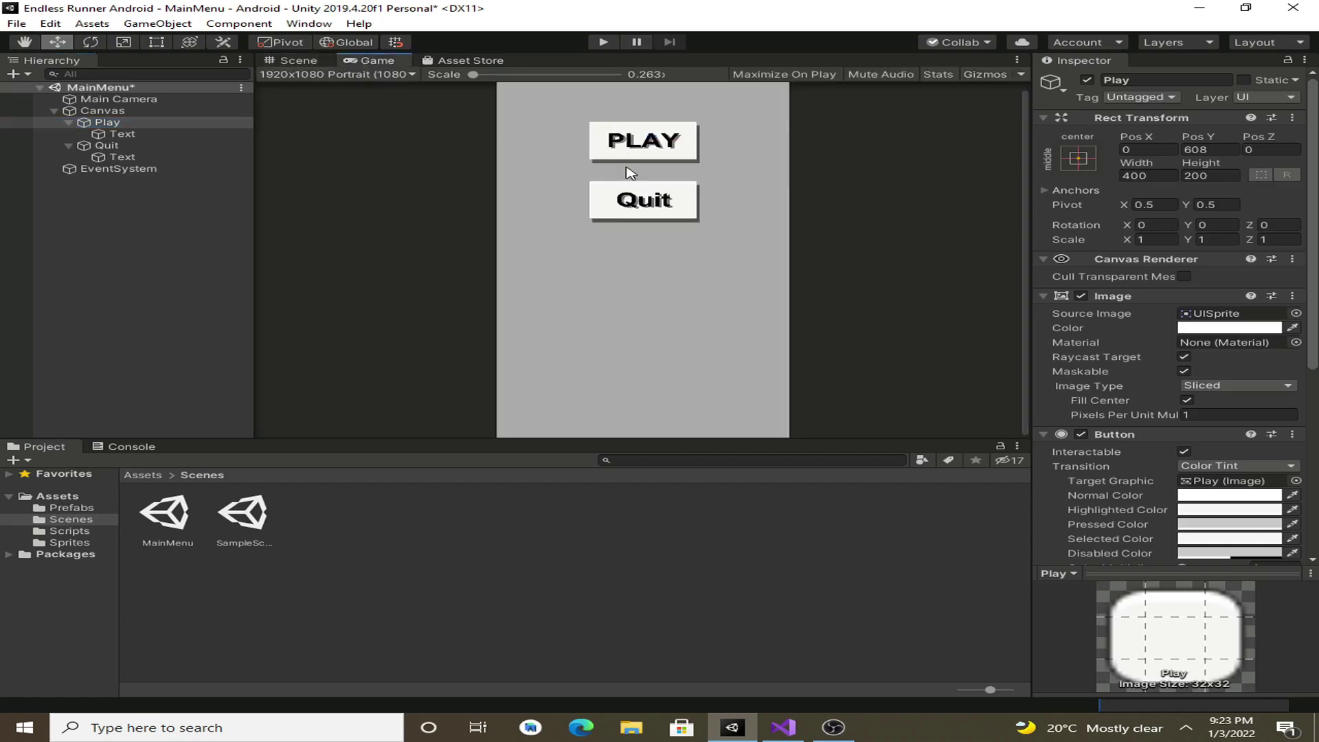
- Move the Play and Quit buttons with their labels down together to the middle of the canvas, with Quit at about Pos Y -174
click(292, 62)
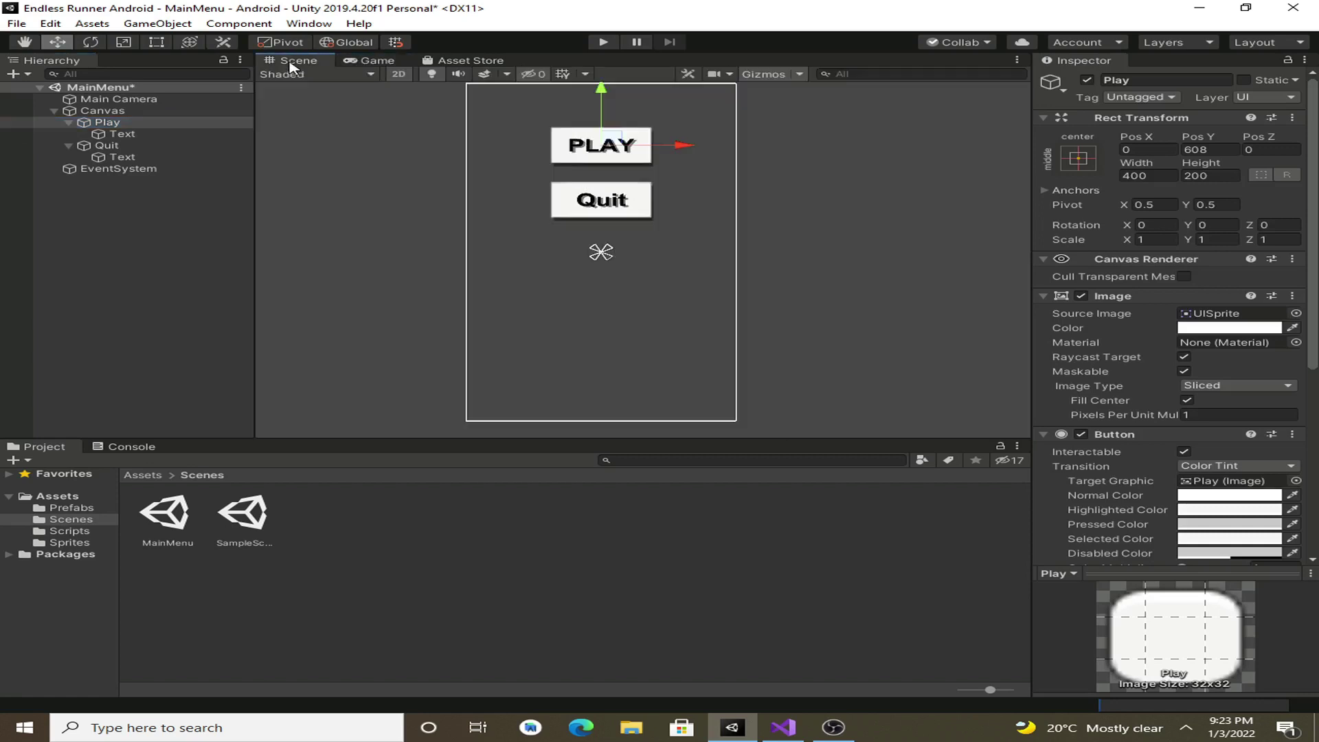
click(124, 125)
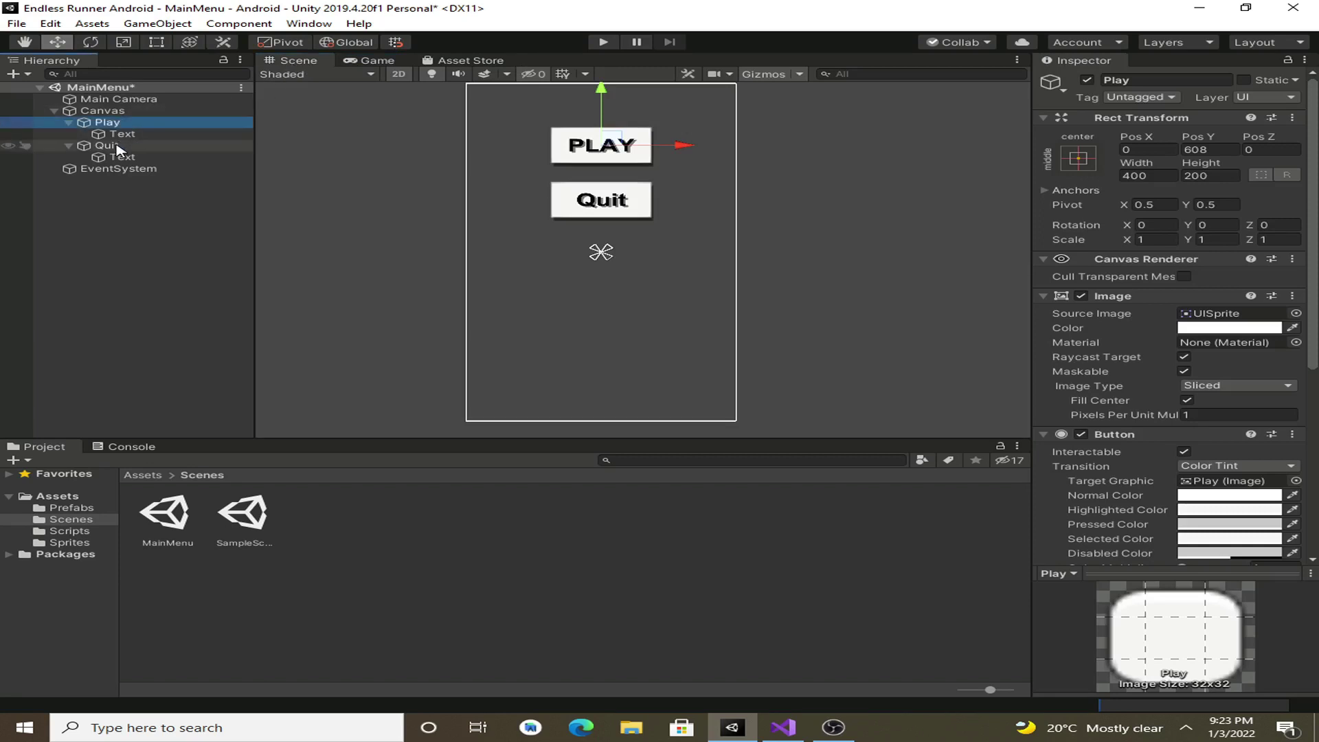
ctrl+click(121, 146)
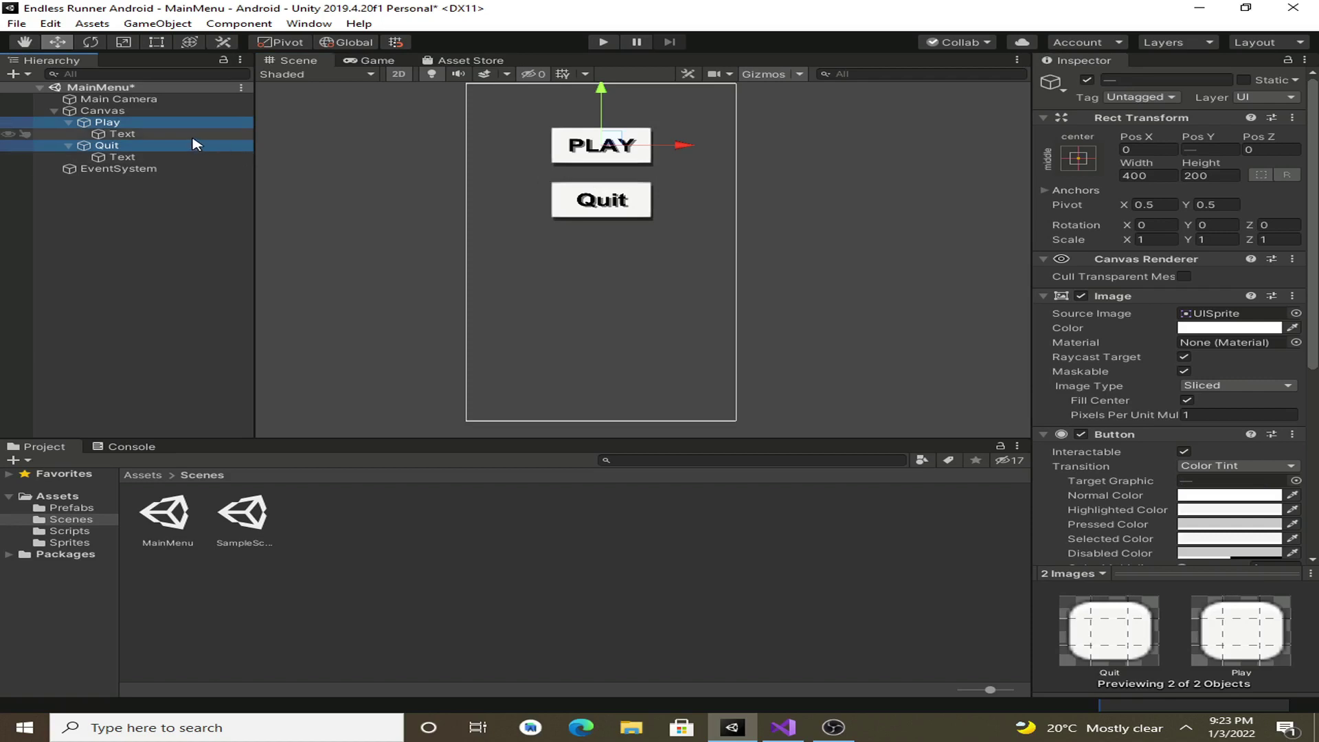
ctrl+click(172, 133)
ctrl+click(176, 158)
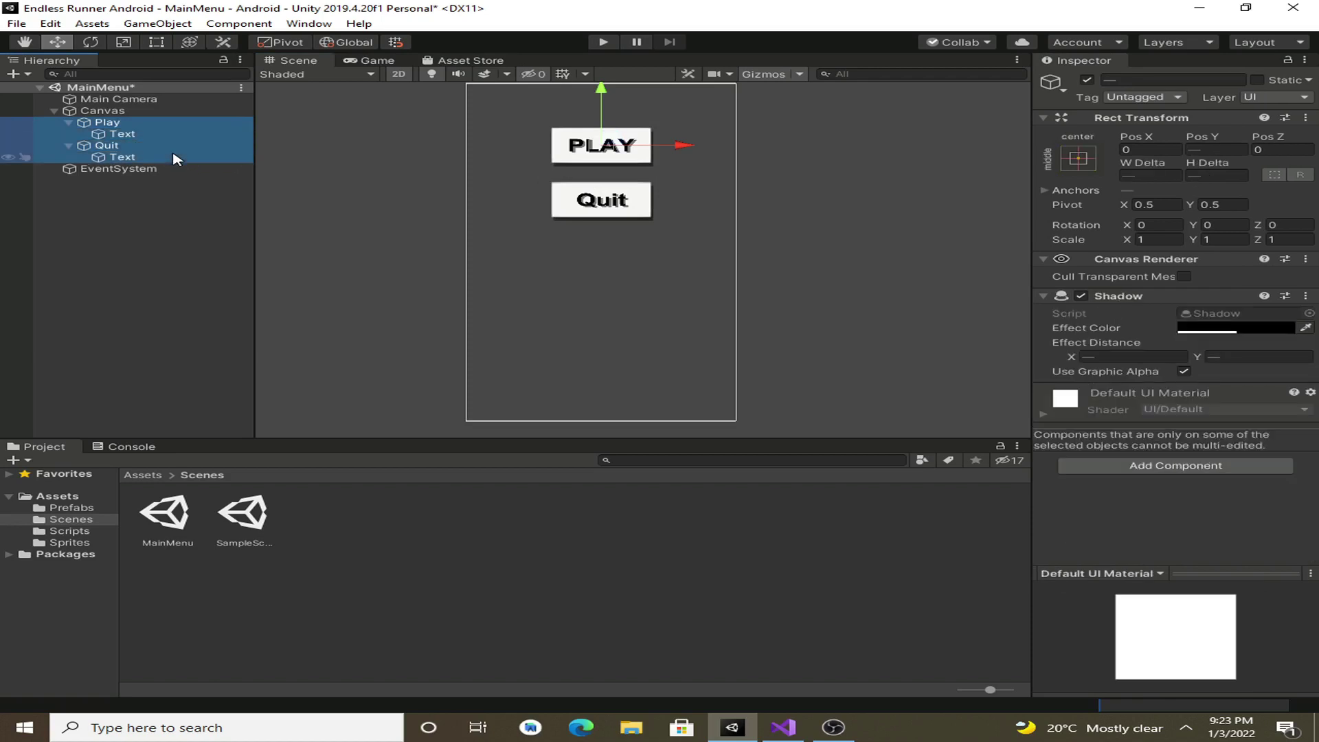
drag(600, 101, 601, 196)
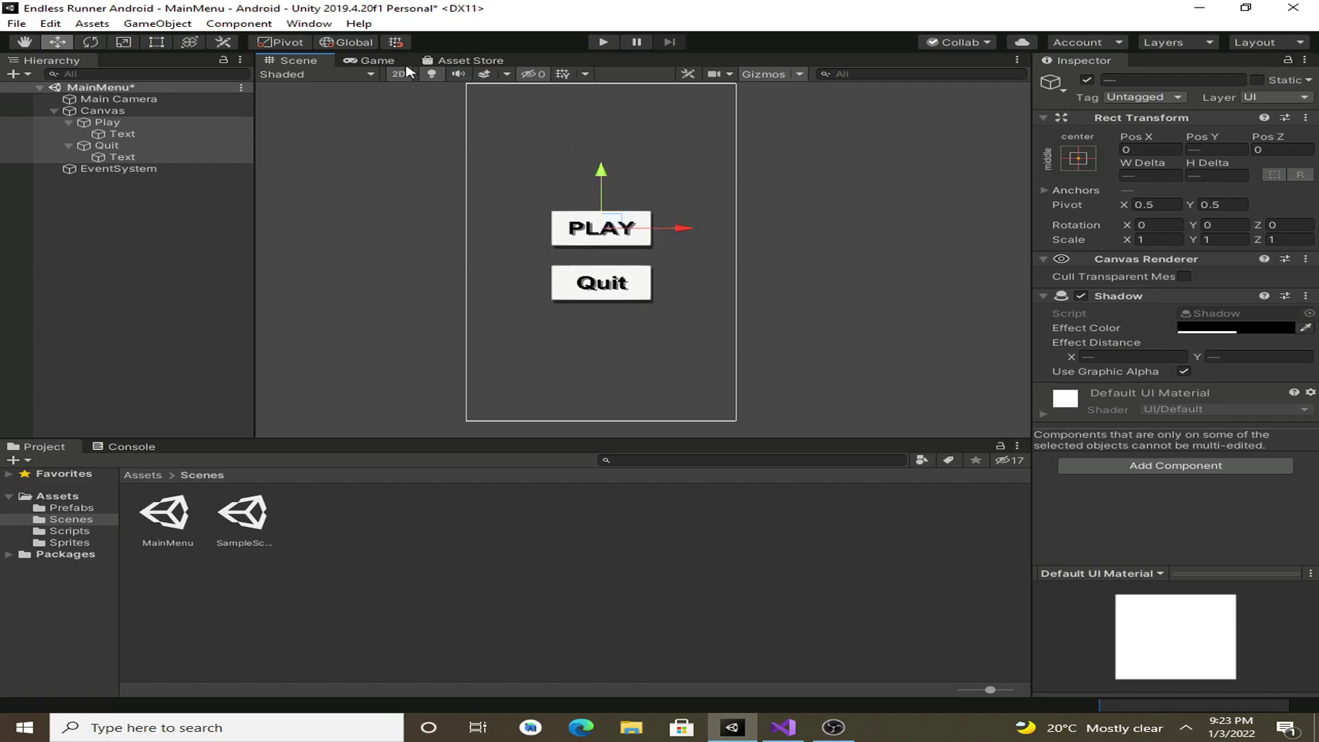
click(378, 61)
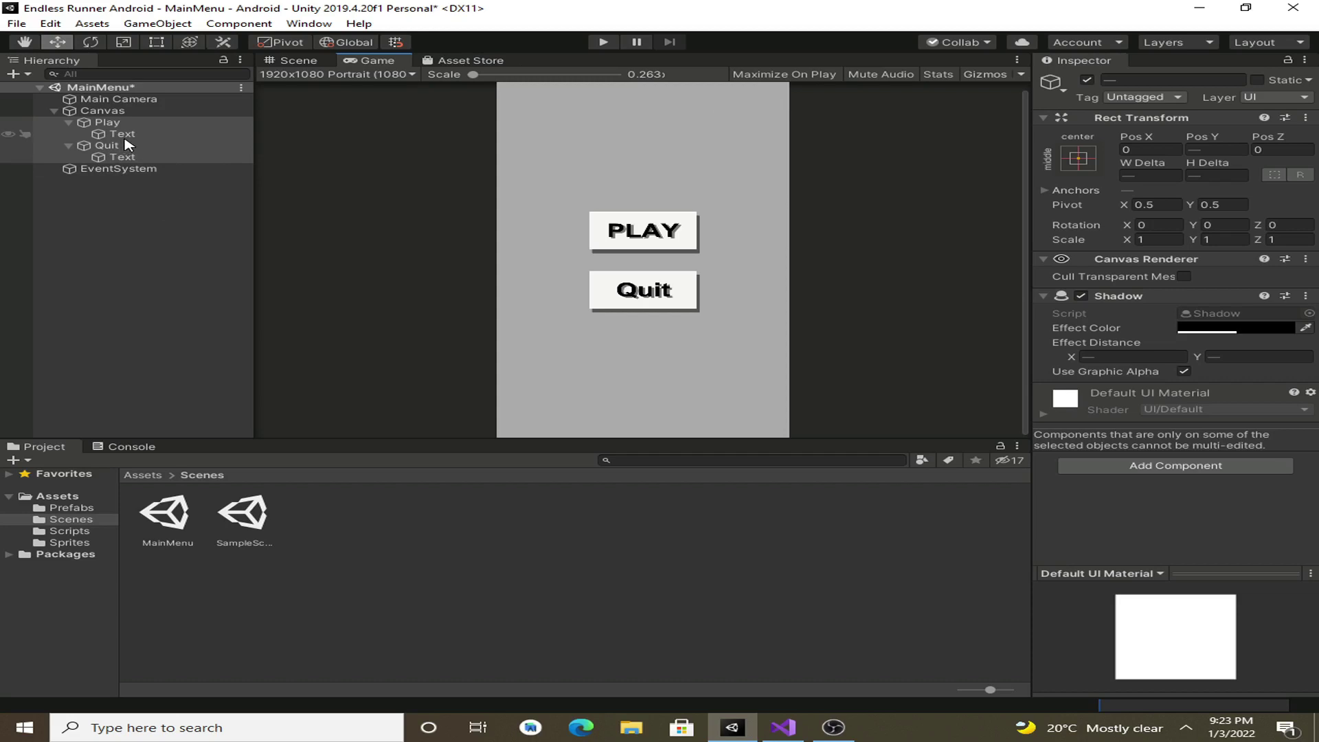
- Set the Quit button's width to 300
click(104, 147)
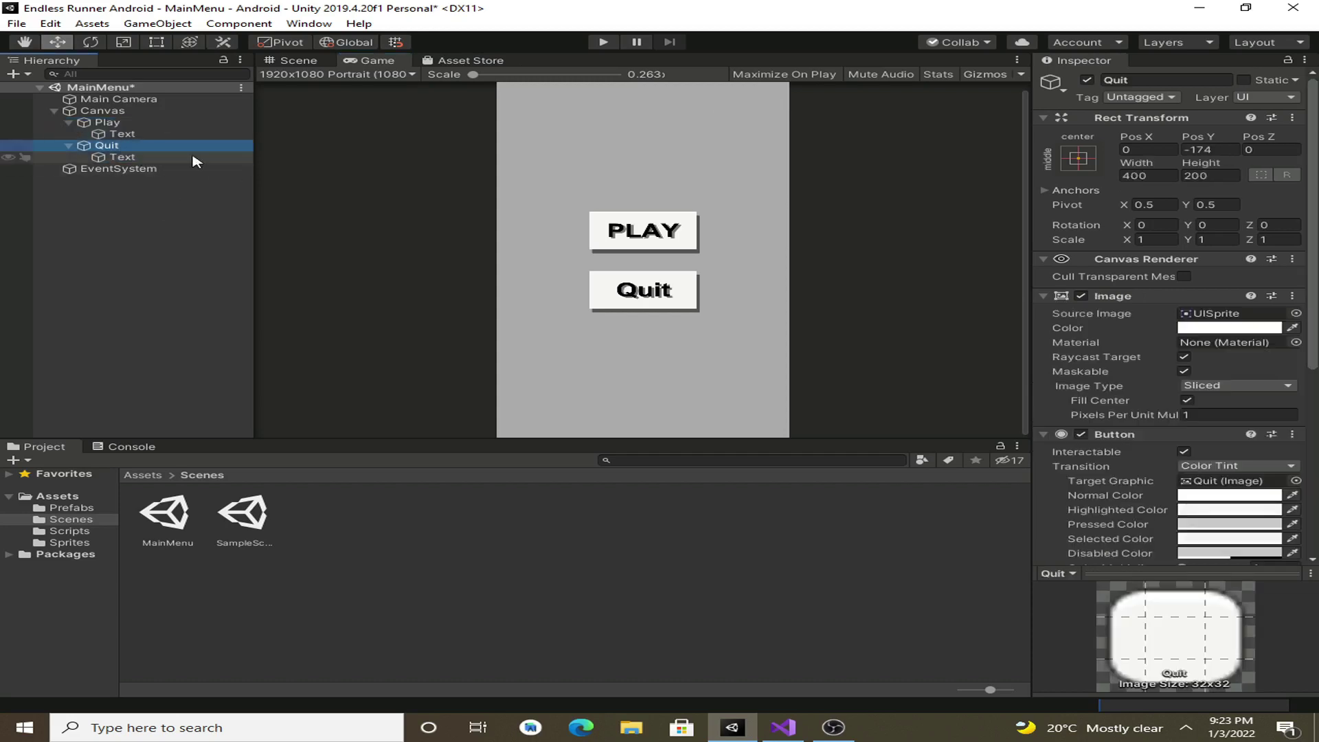
click(1155, 175)
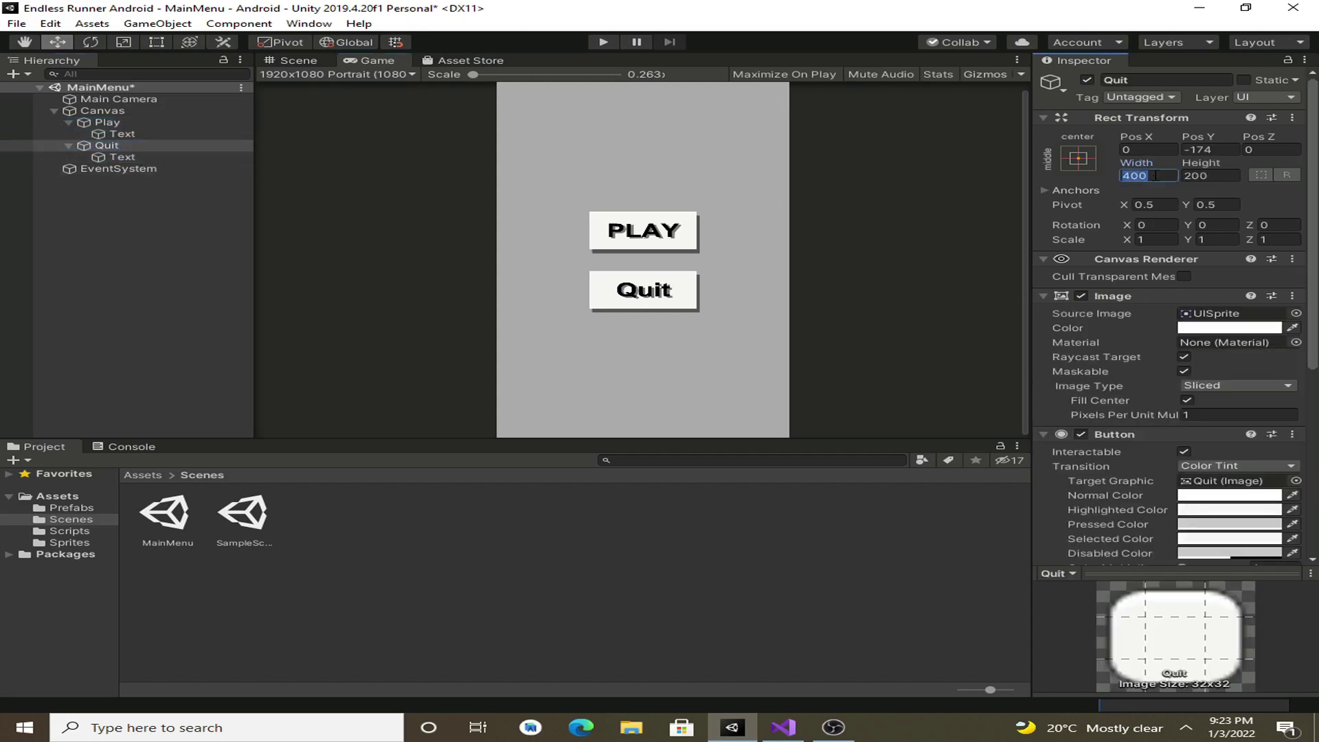
text(300)
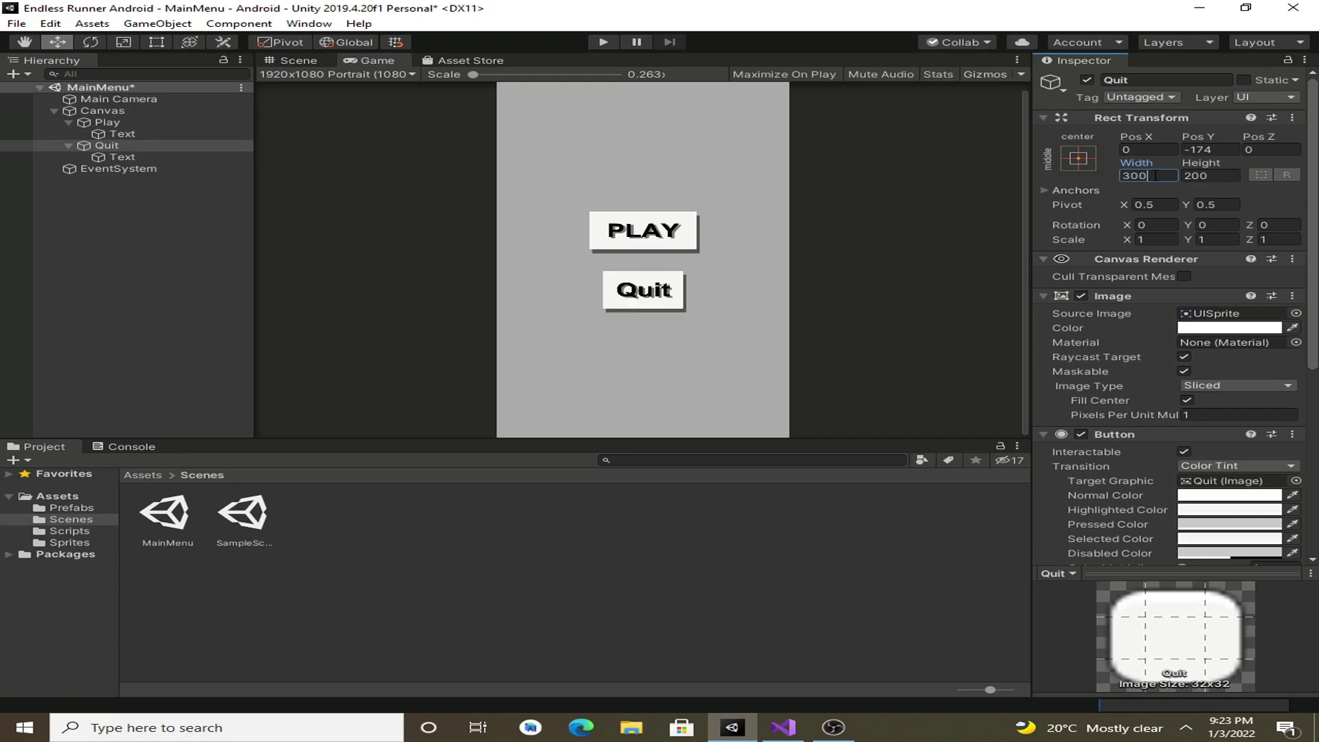
click(148, 237)
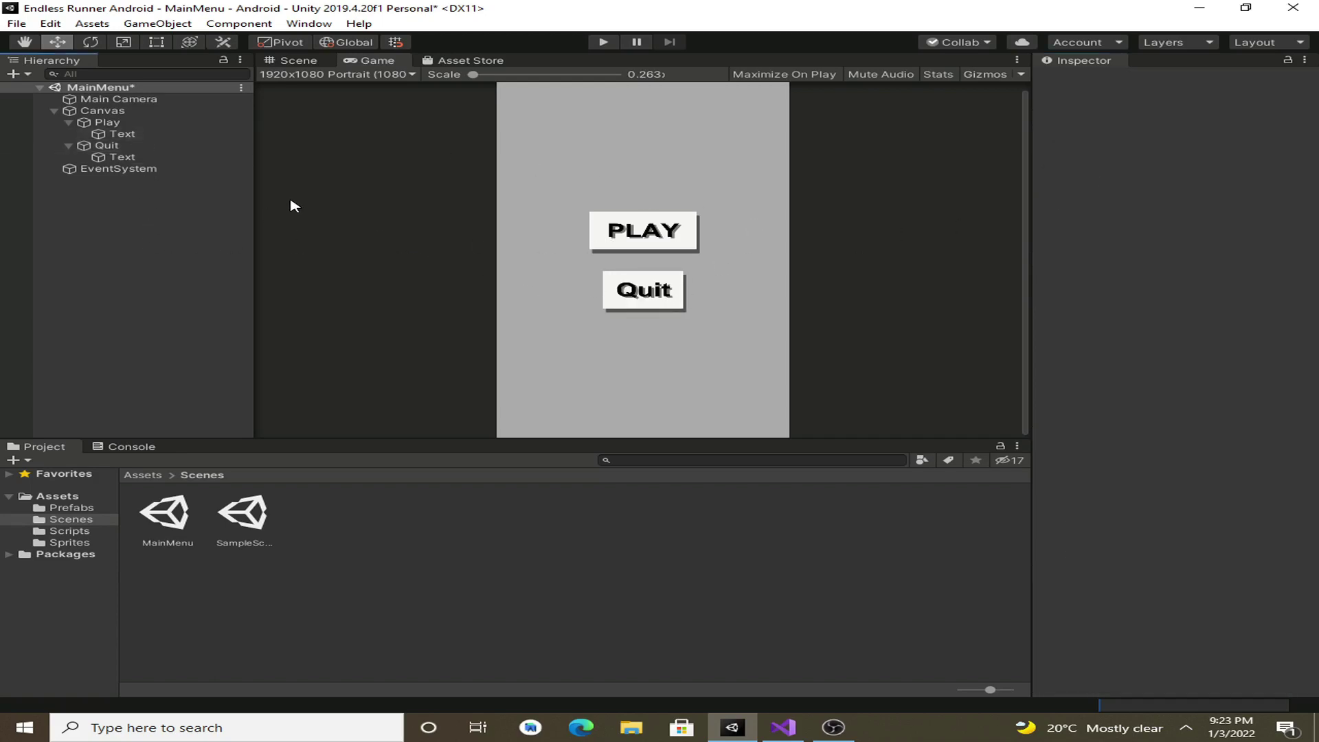
- Add a UI Text object under the Canvas reading "Our First Game" with font size 100
click(108, 114)
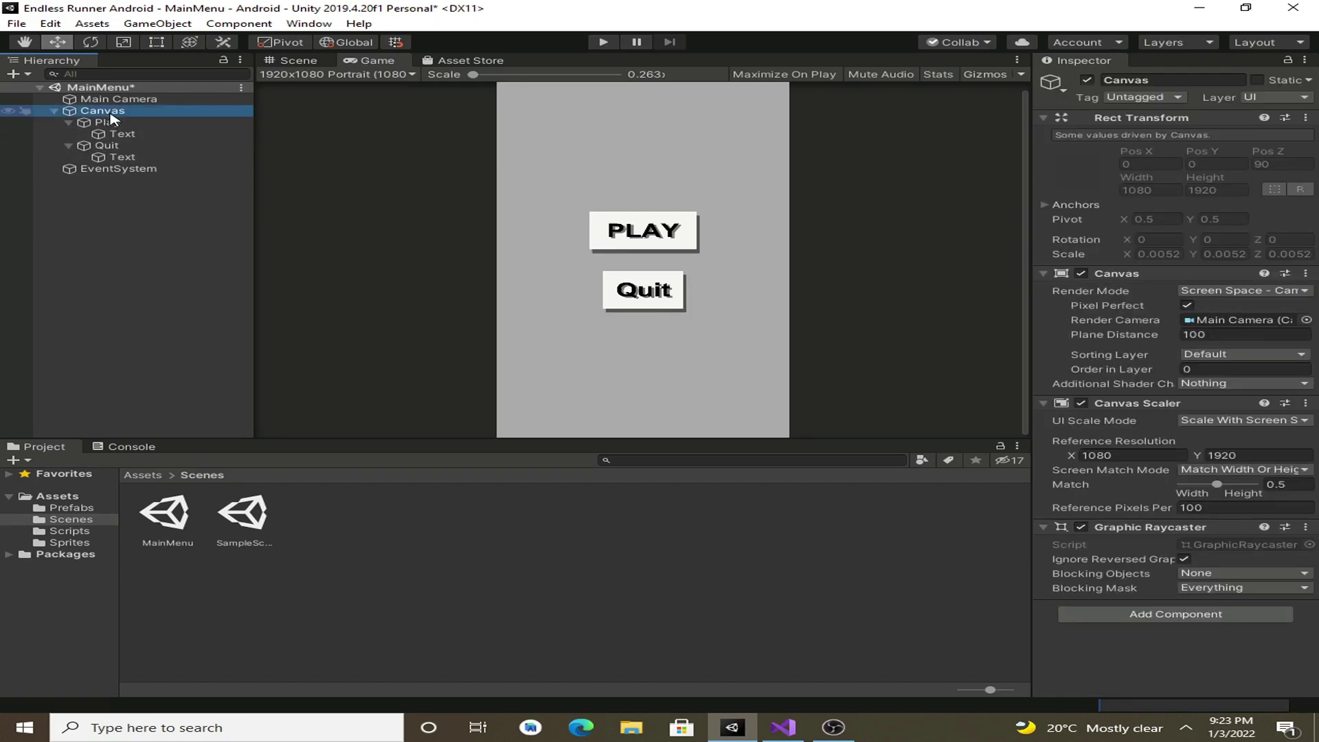
right_click(112, 116)
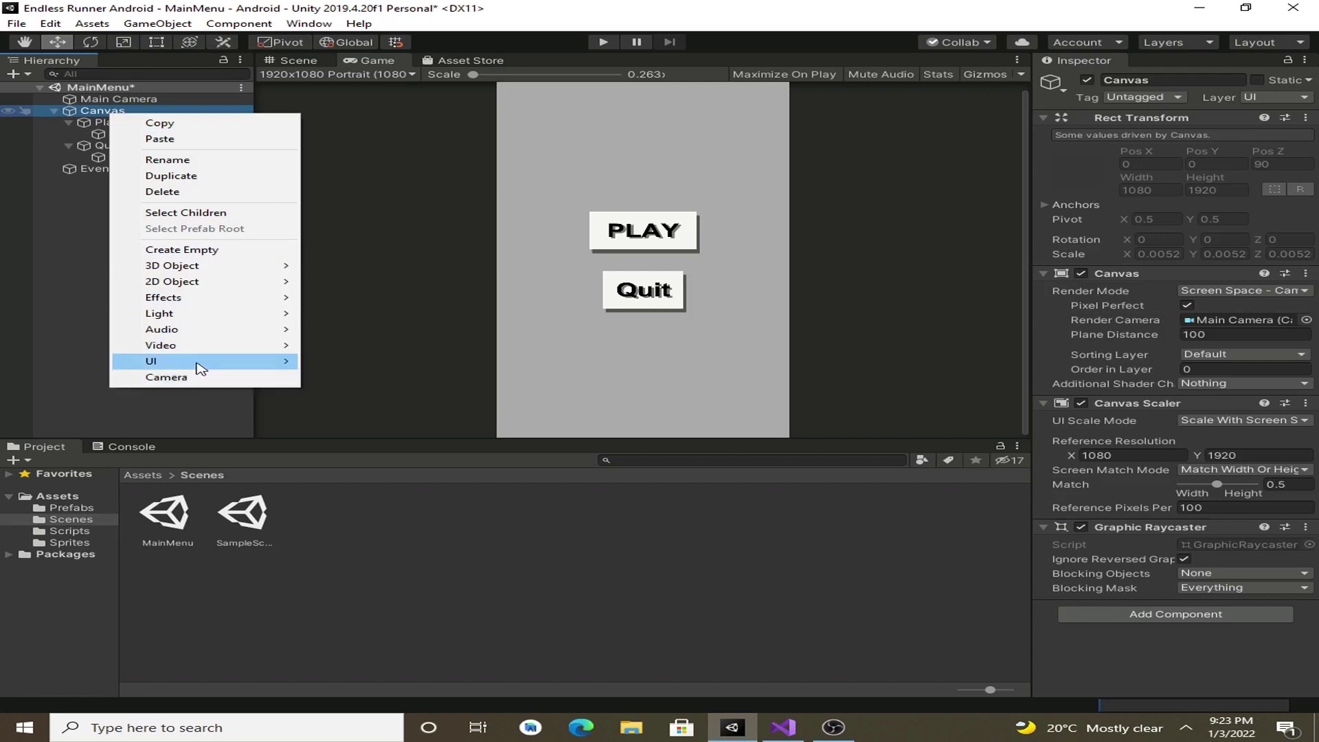
mouse_move(192, 364)
click(341, 362)
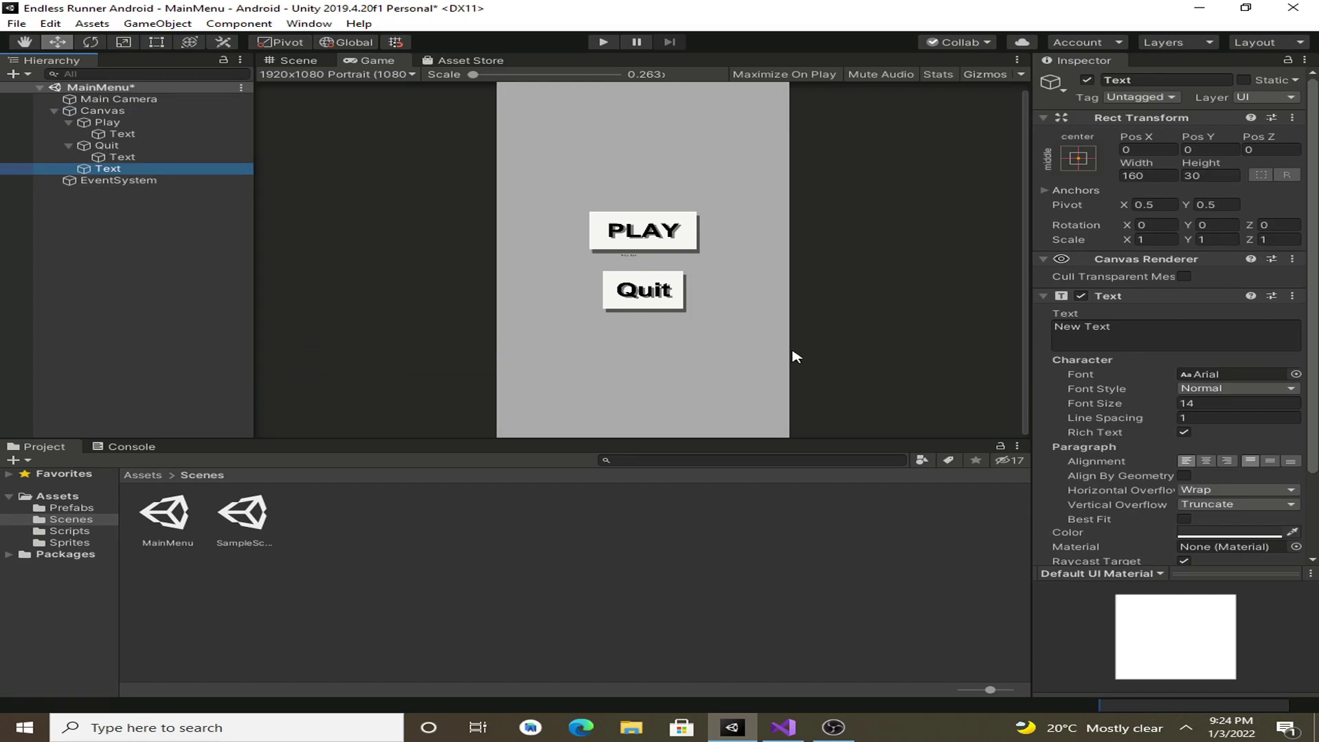
click(1150, 332)
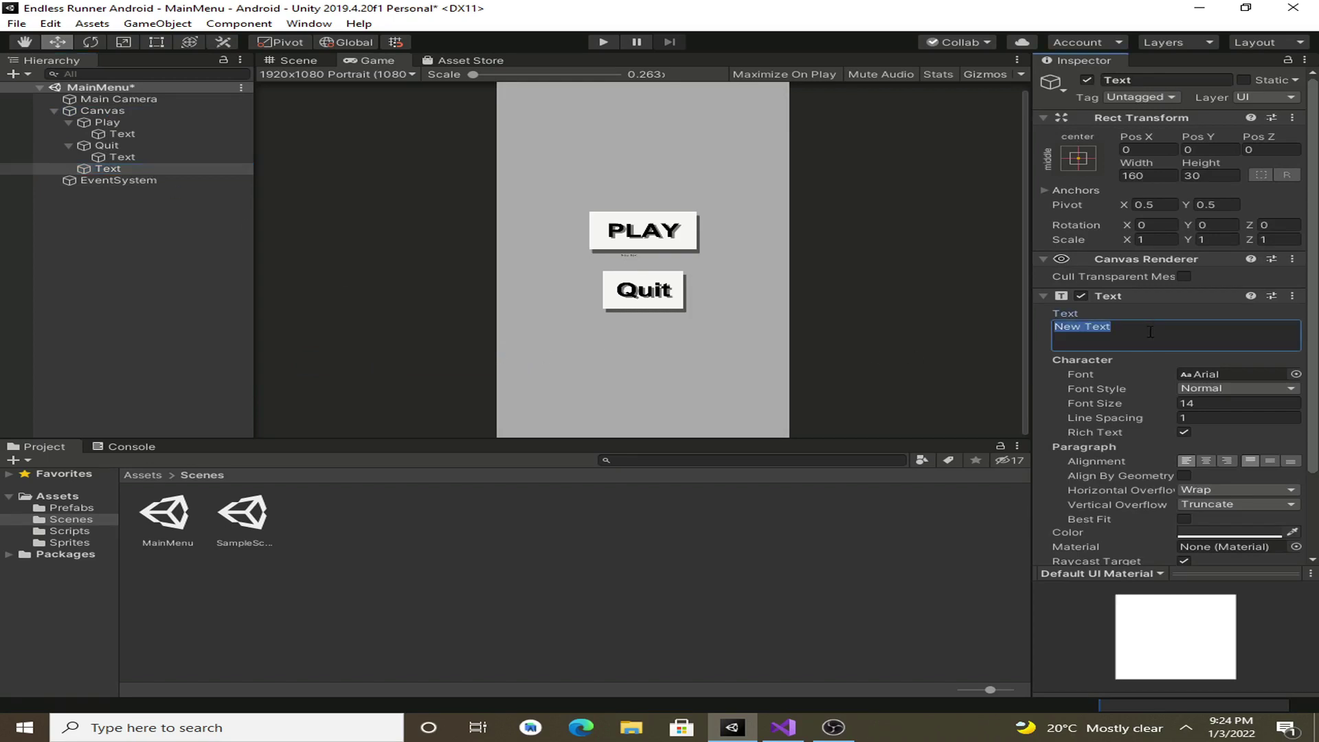
text(Our First Game)
click(1217, 401)
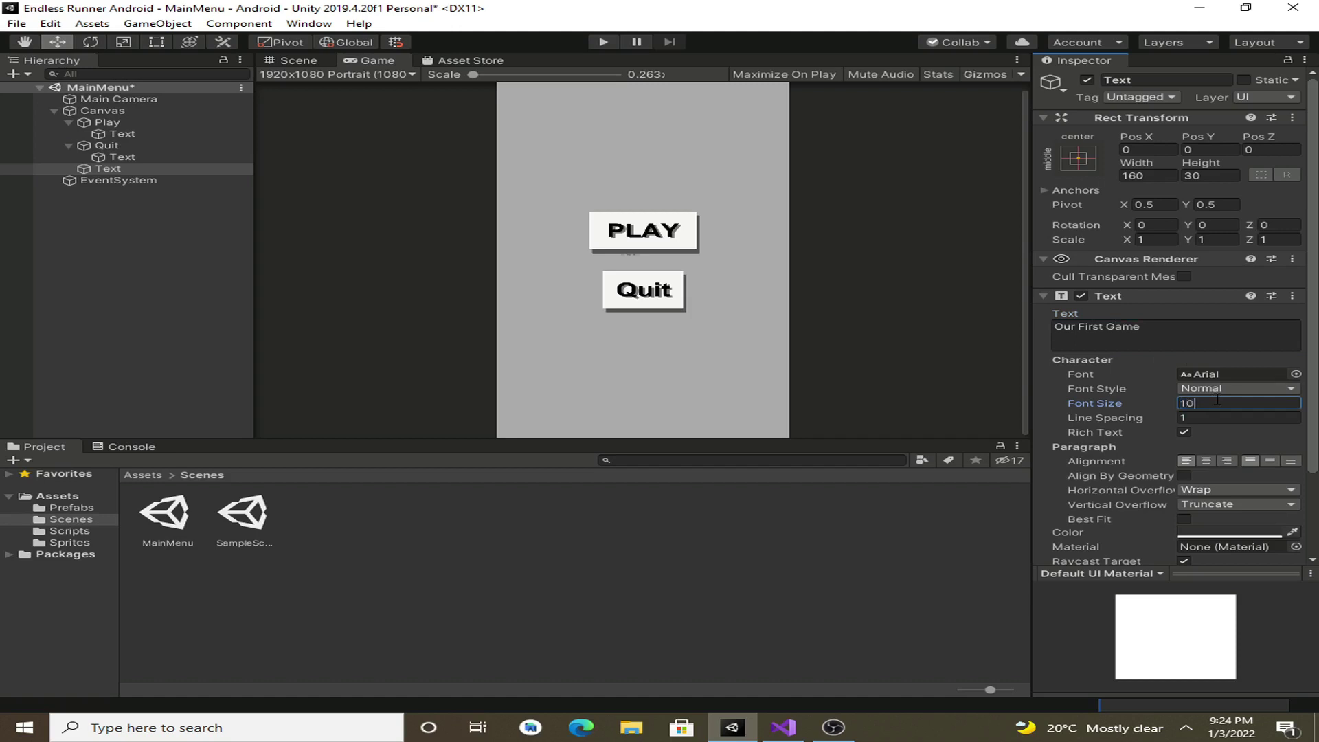
text(100)
- Enlarge the title text's rectangle in the Scene view to about 620 wide and 333 high
click(274, 60)
scroll(589, 237, up, 6)
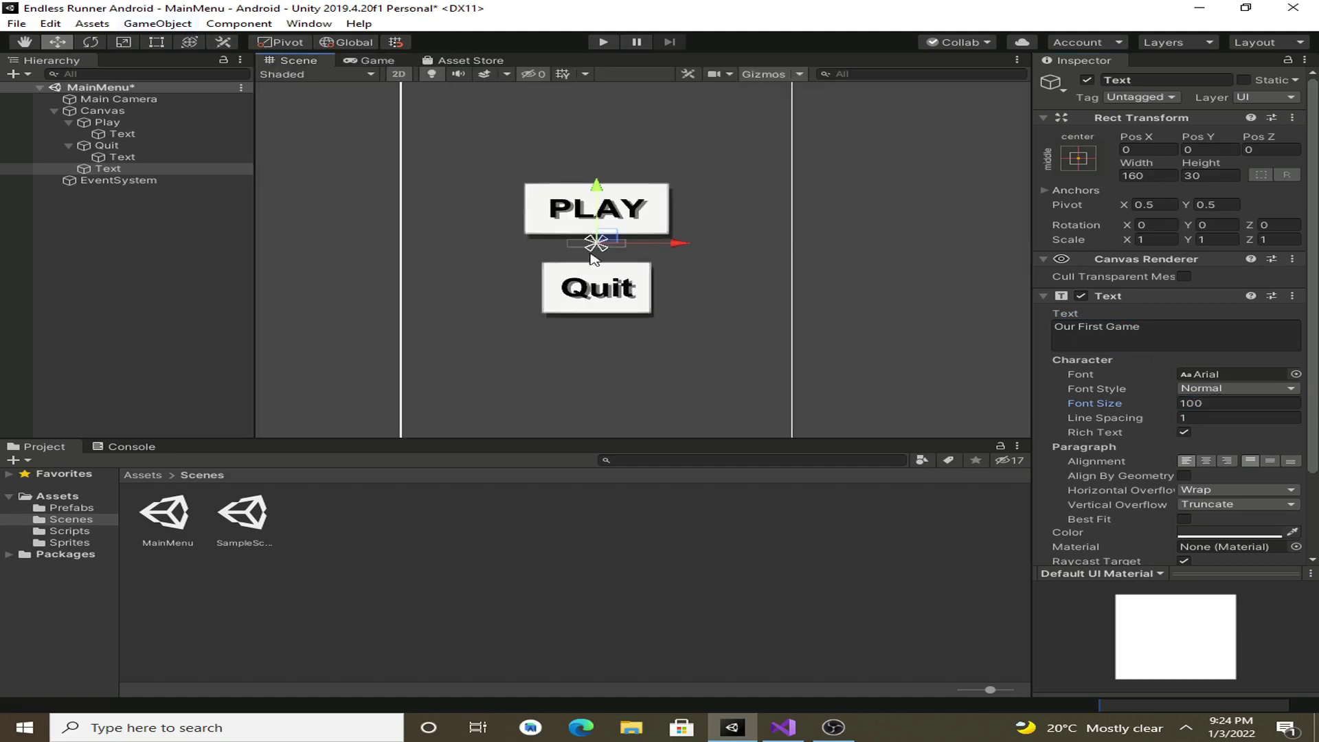
scroll(590, 237, up, 3)
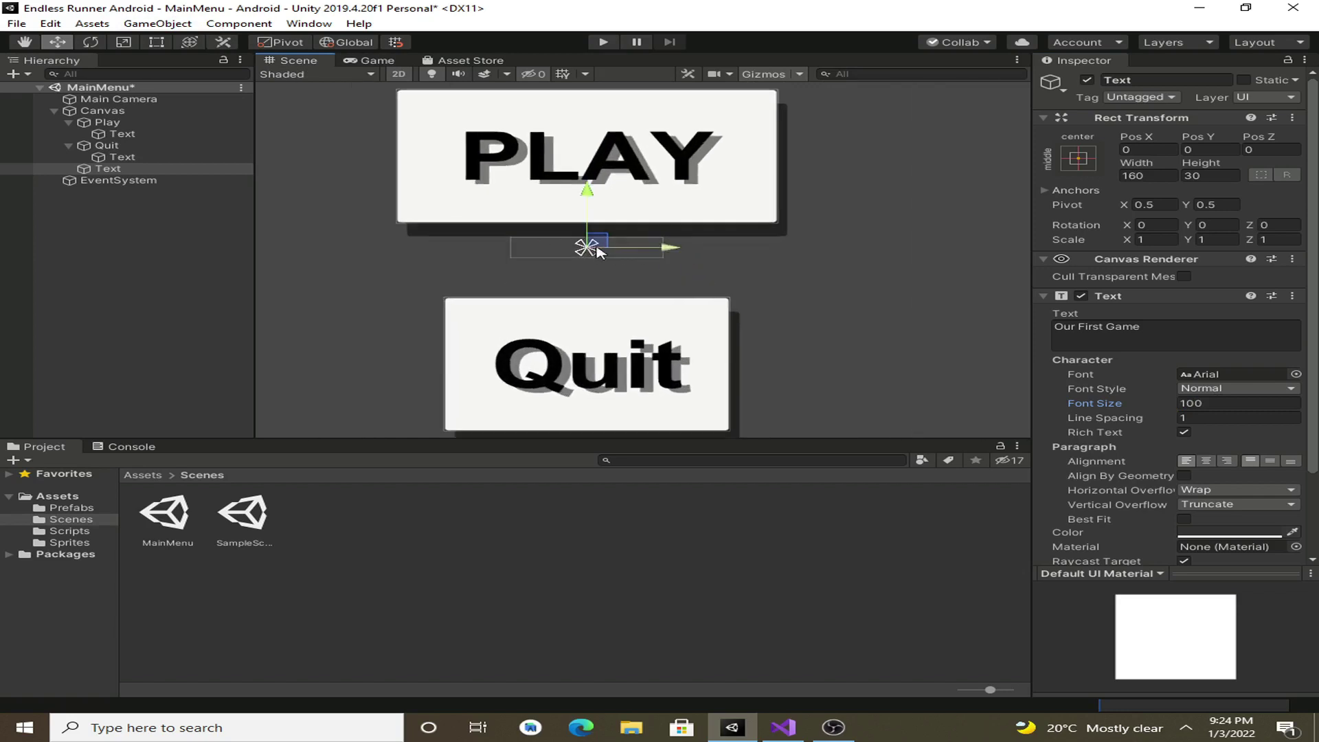
click(157, 42)
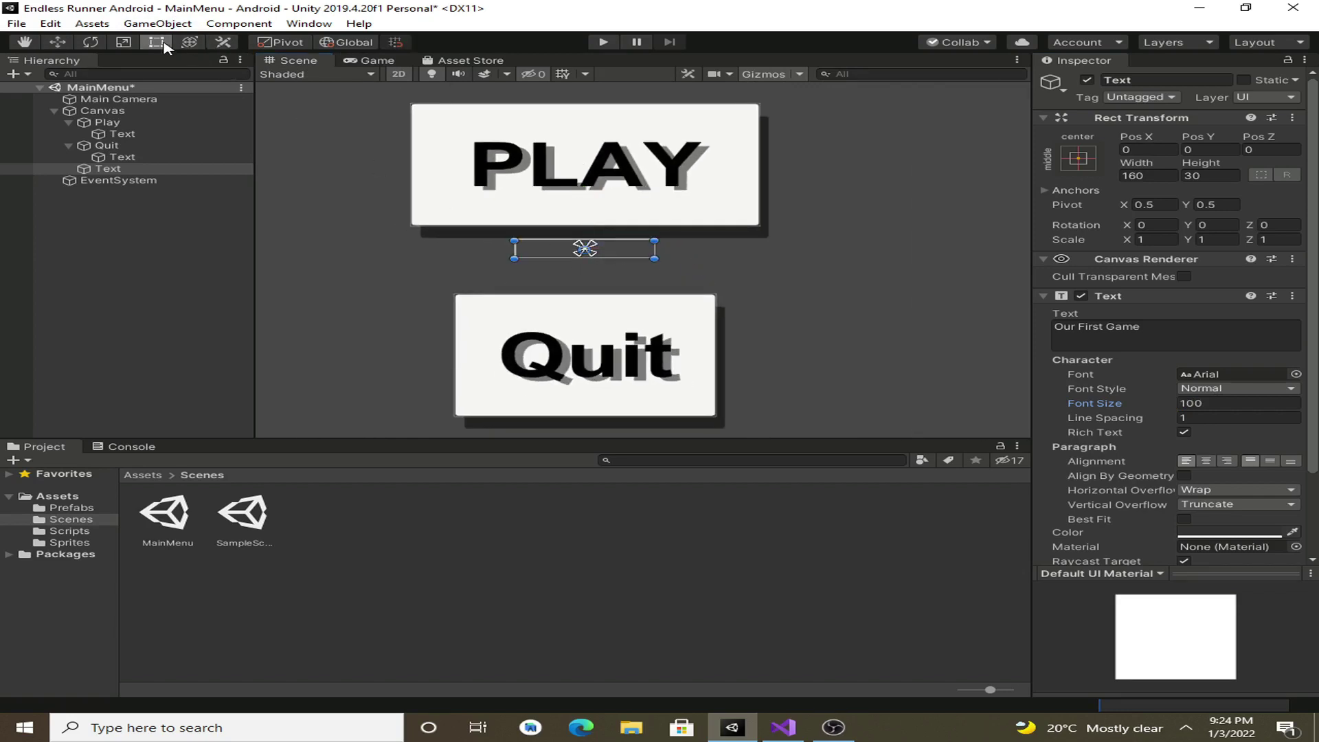
drag(654, 258, 1059, 447)
scroll(861, 297, down, 10)
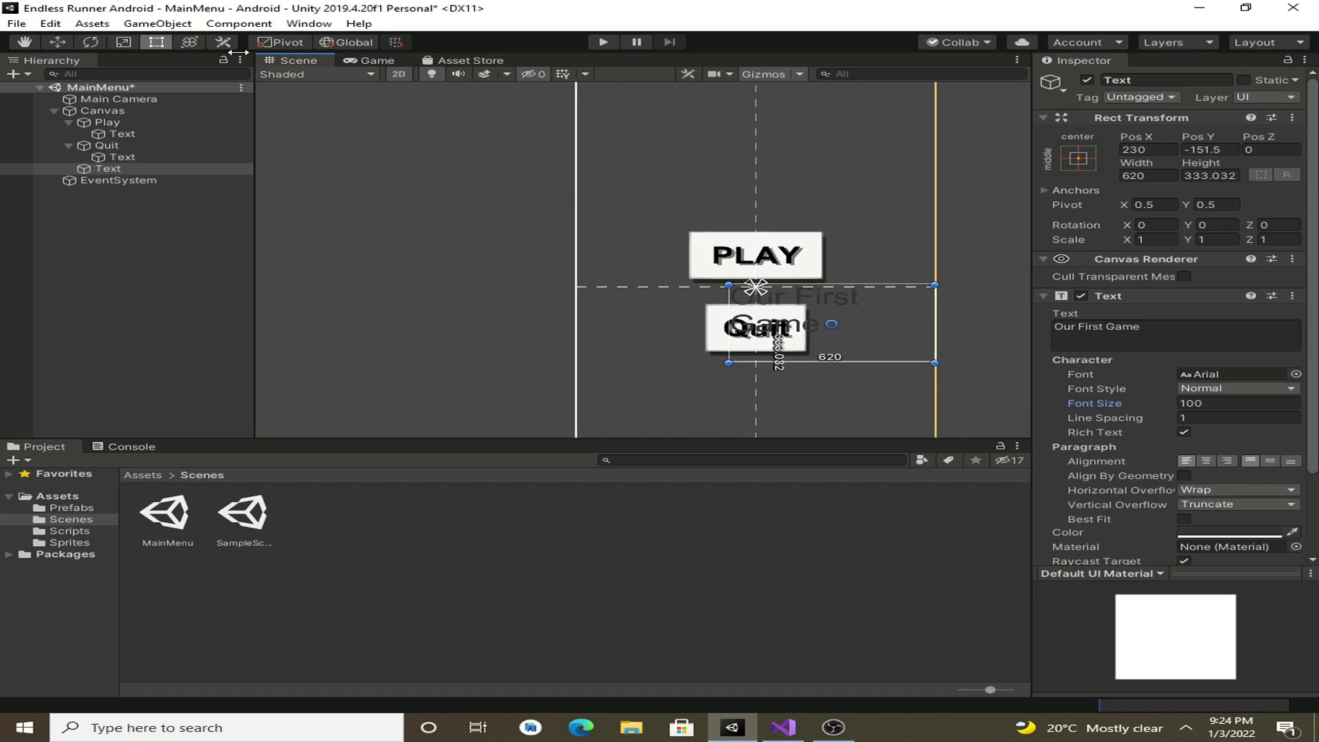
- Move the title text above the Play button to about Pos X 0, Pos Y 563, and centre its alignment horizontally and vertically
click(59, 43)
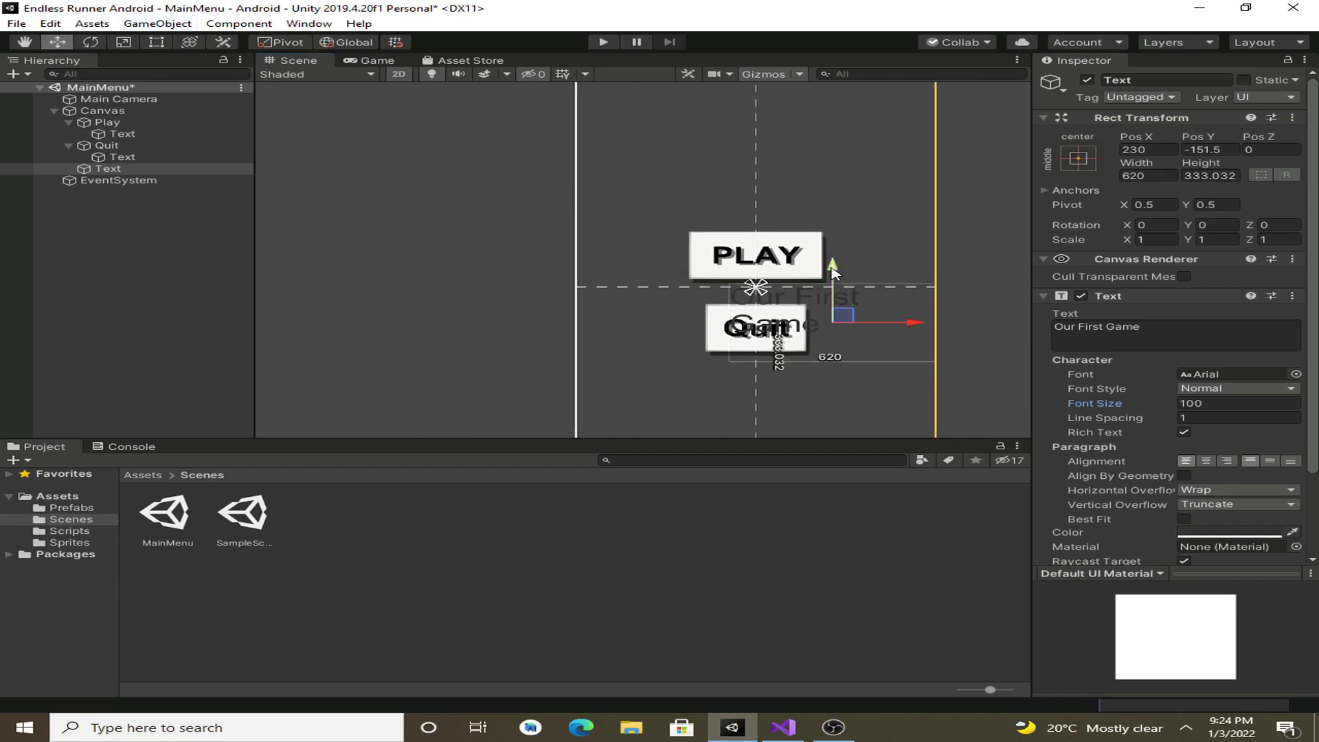
drag(834, 318, 816, 151)
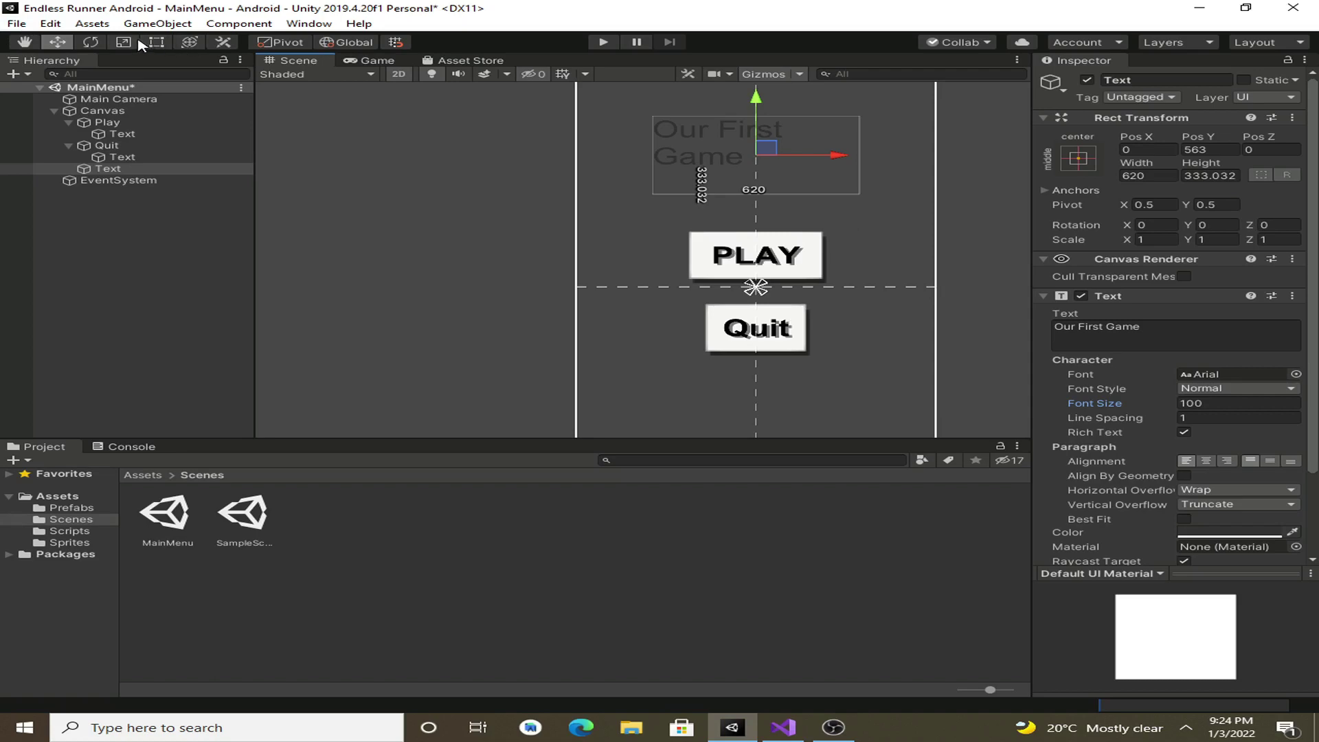
click(139, 171)
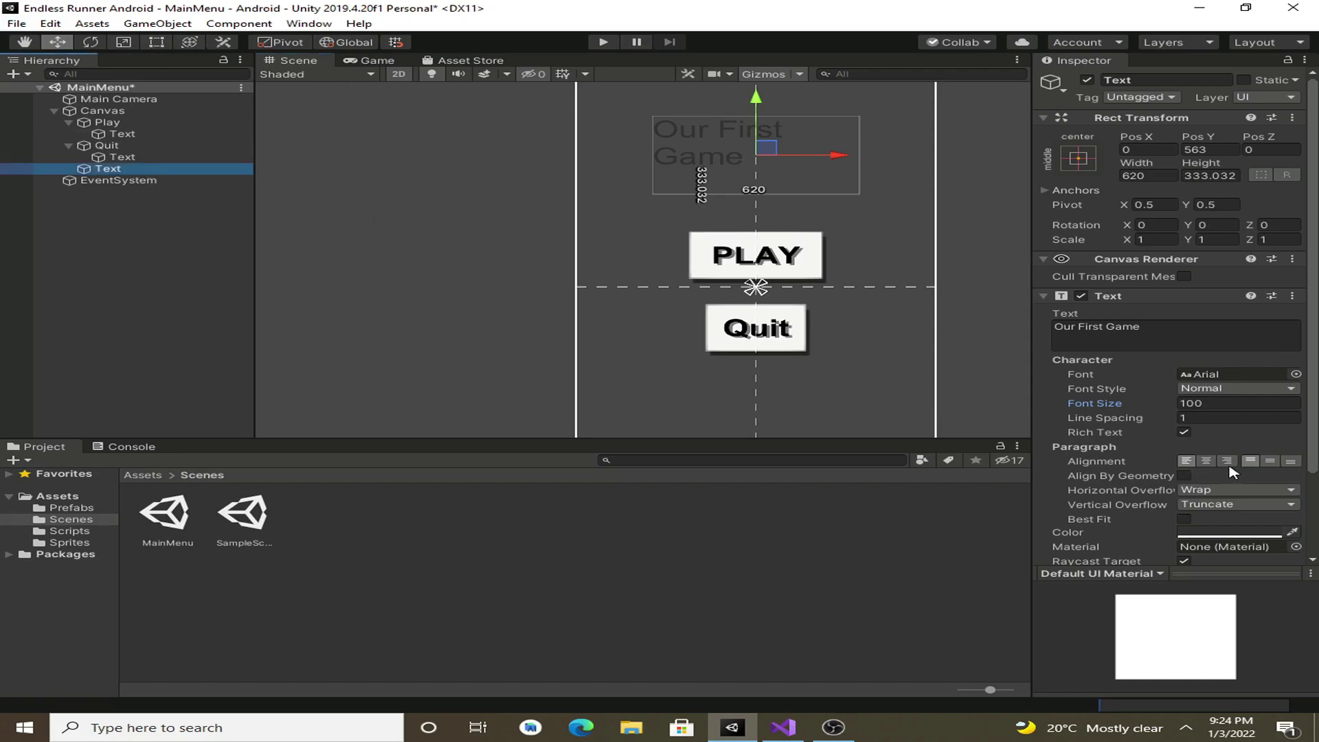
click(1205, 460)
click(1270, 461)
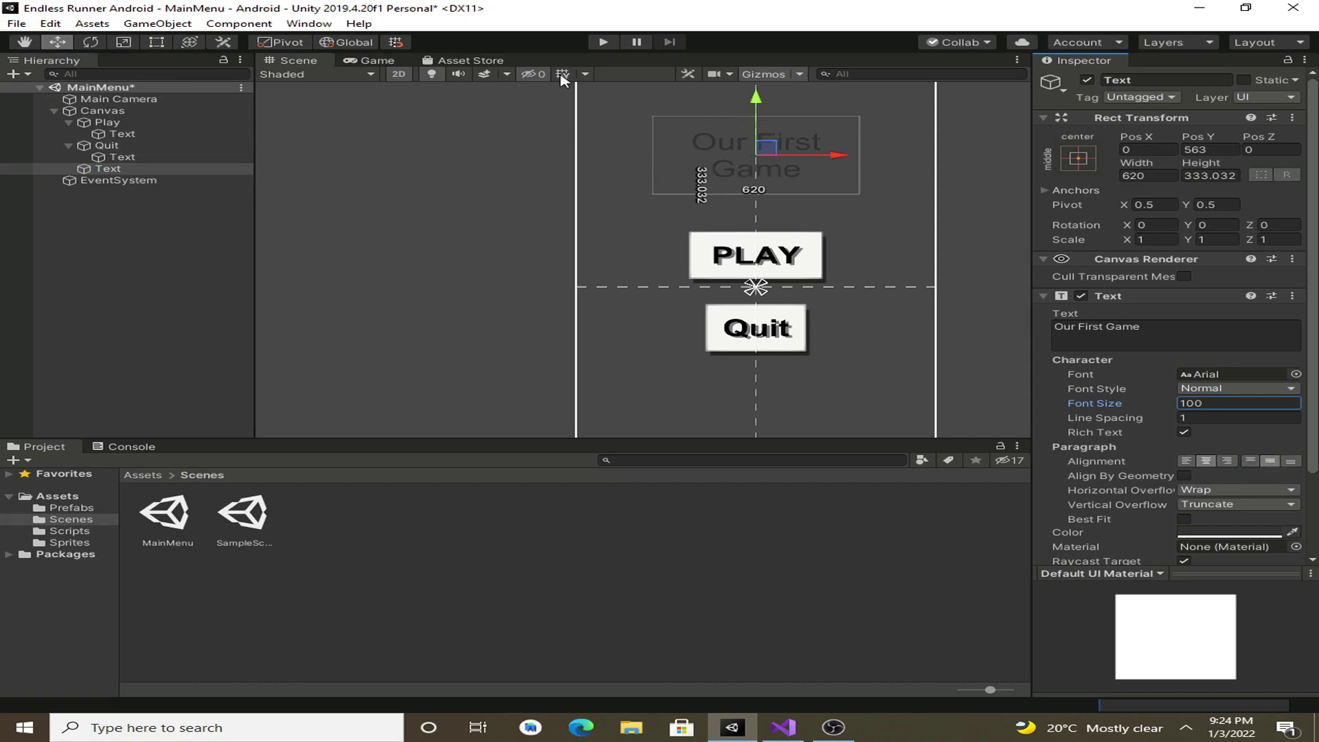
- Switch to the Game view preview and set the title text's colour to light pink FFC9C9
click(368, 61)
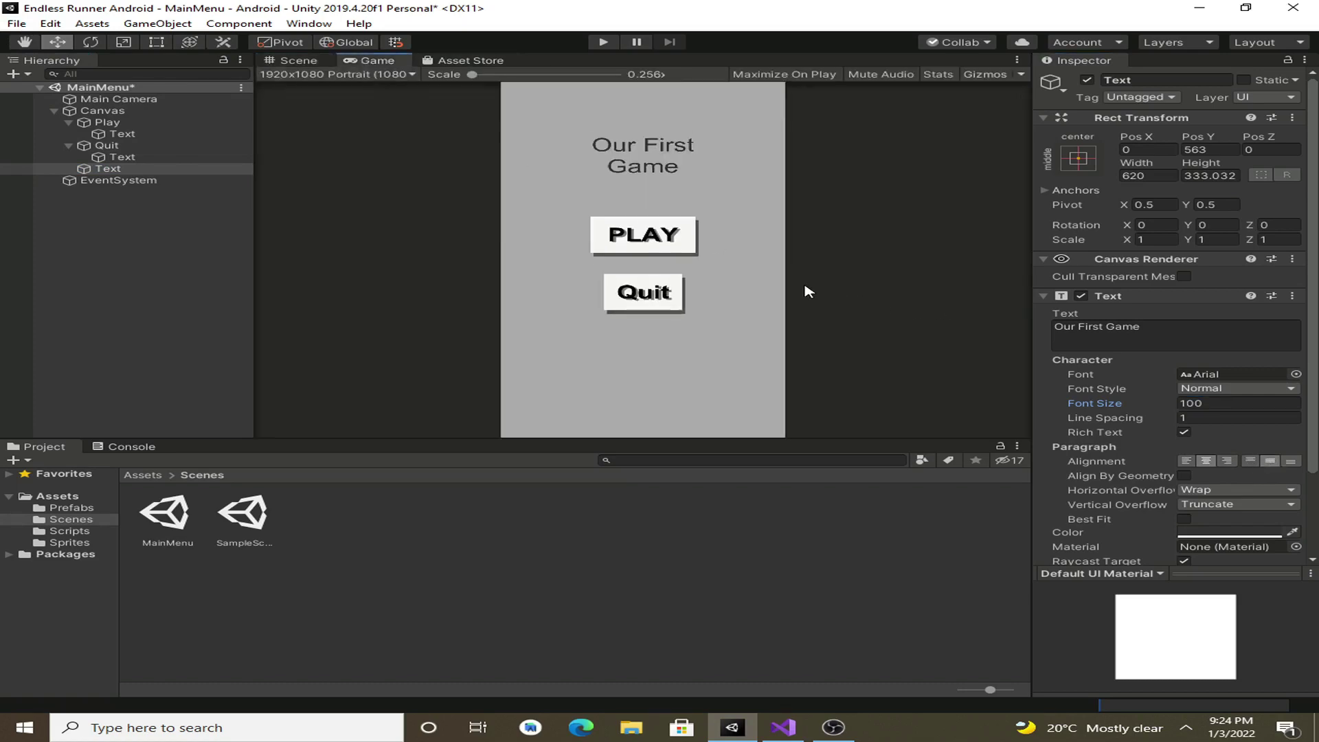
scroll(1216, 309, down, 3)
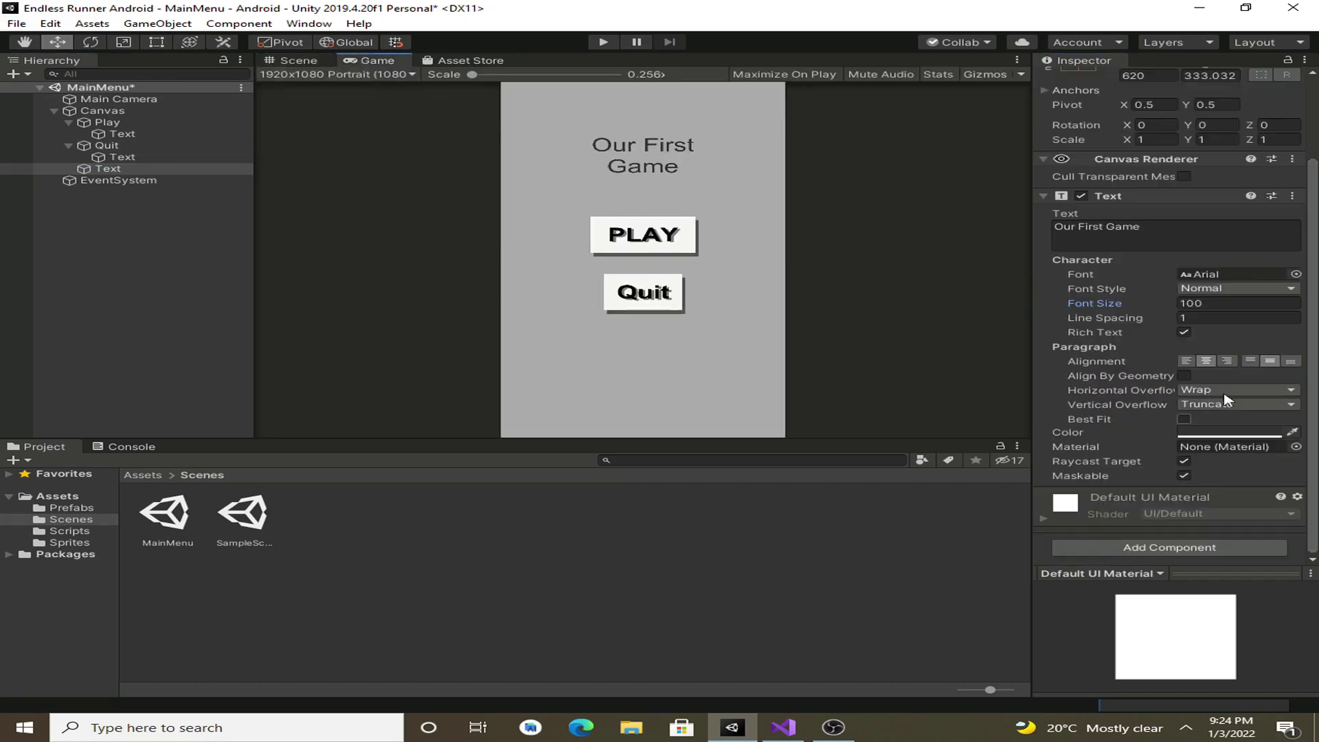
click(1216, 304)
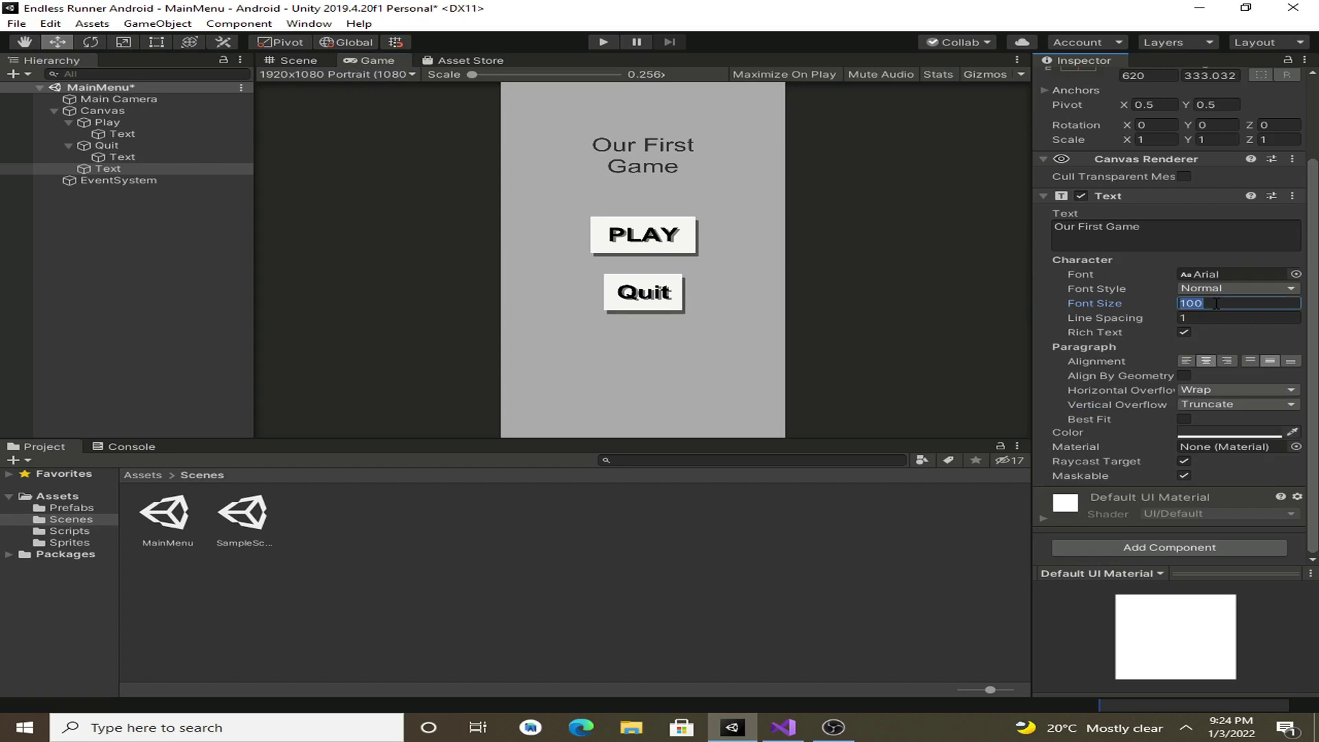
click(1229, 433)
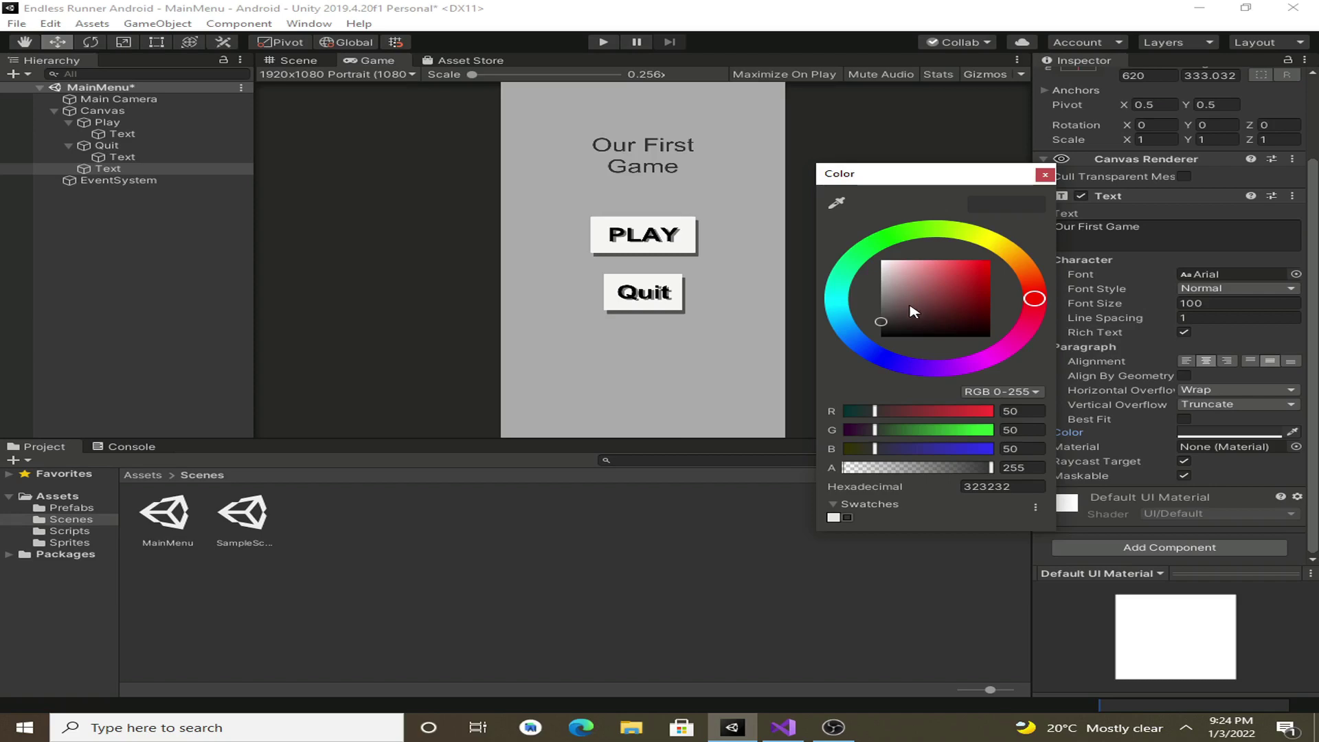
mouse_move(899, 312)
mouse_down()
mouse_move(923, 261)
mouse_move(908, 250)
mouse_up()
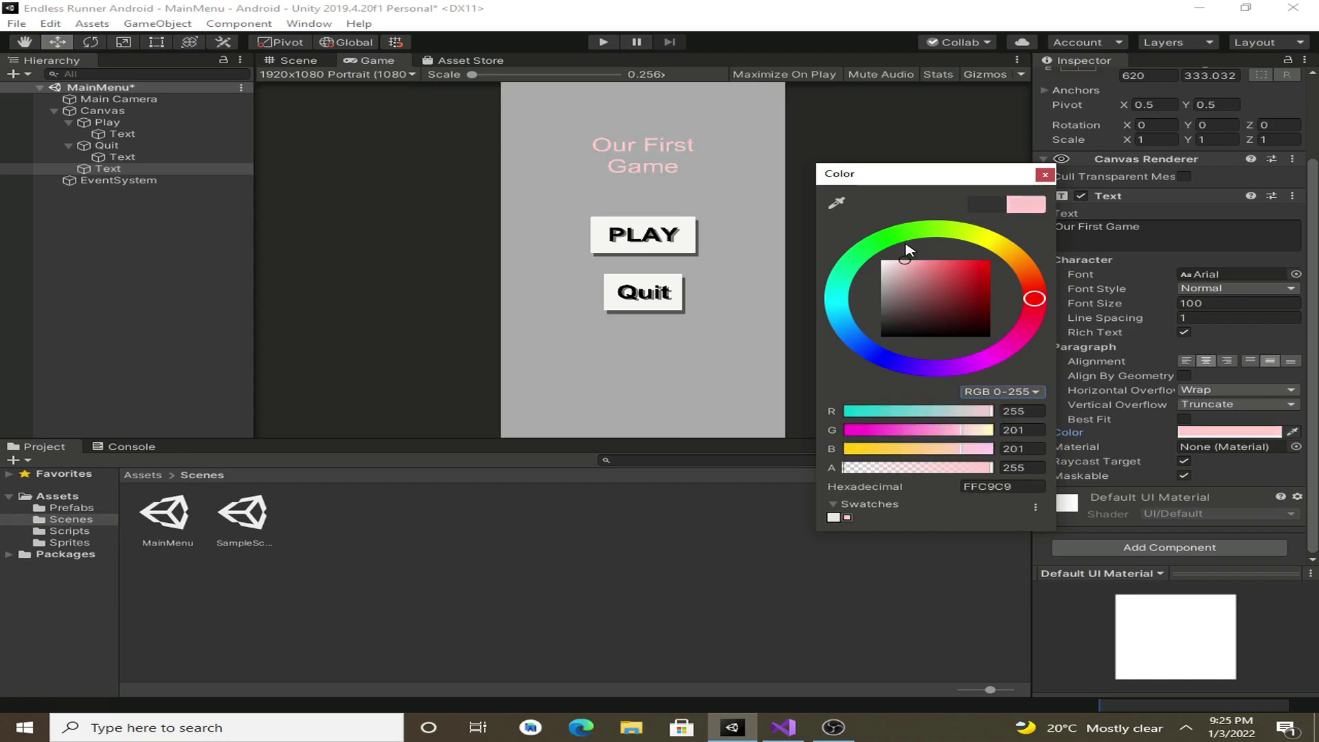
click(1045, 174)
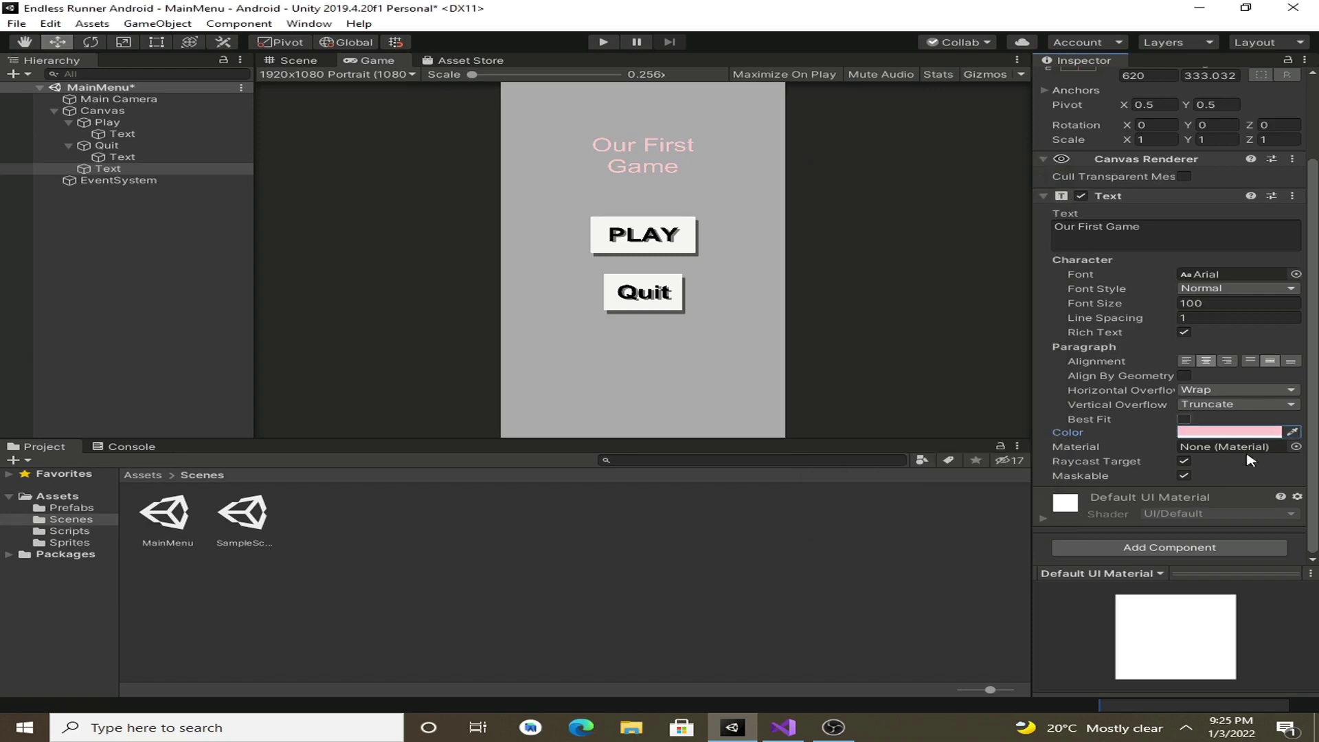
- Try the title text at font size 150
click(1209, 303)
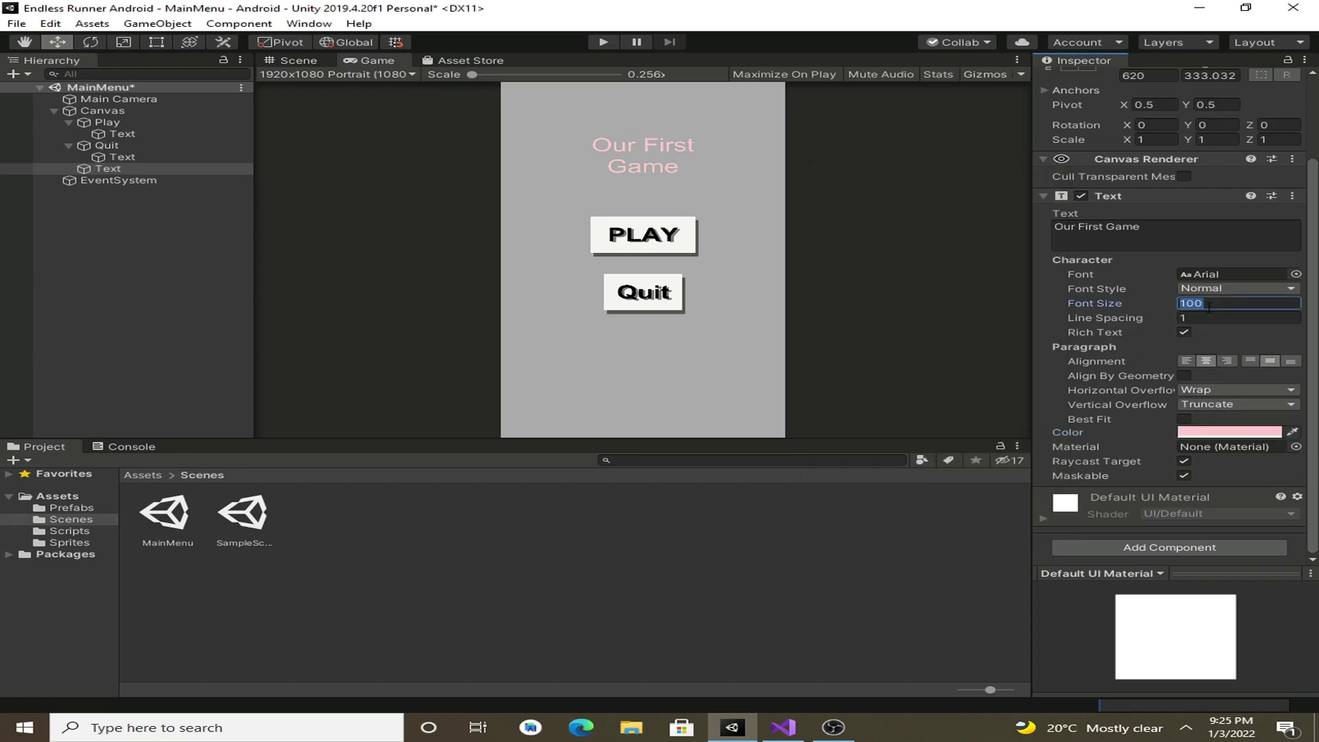
text(2000)
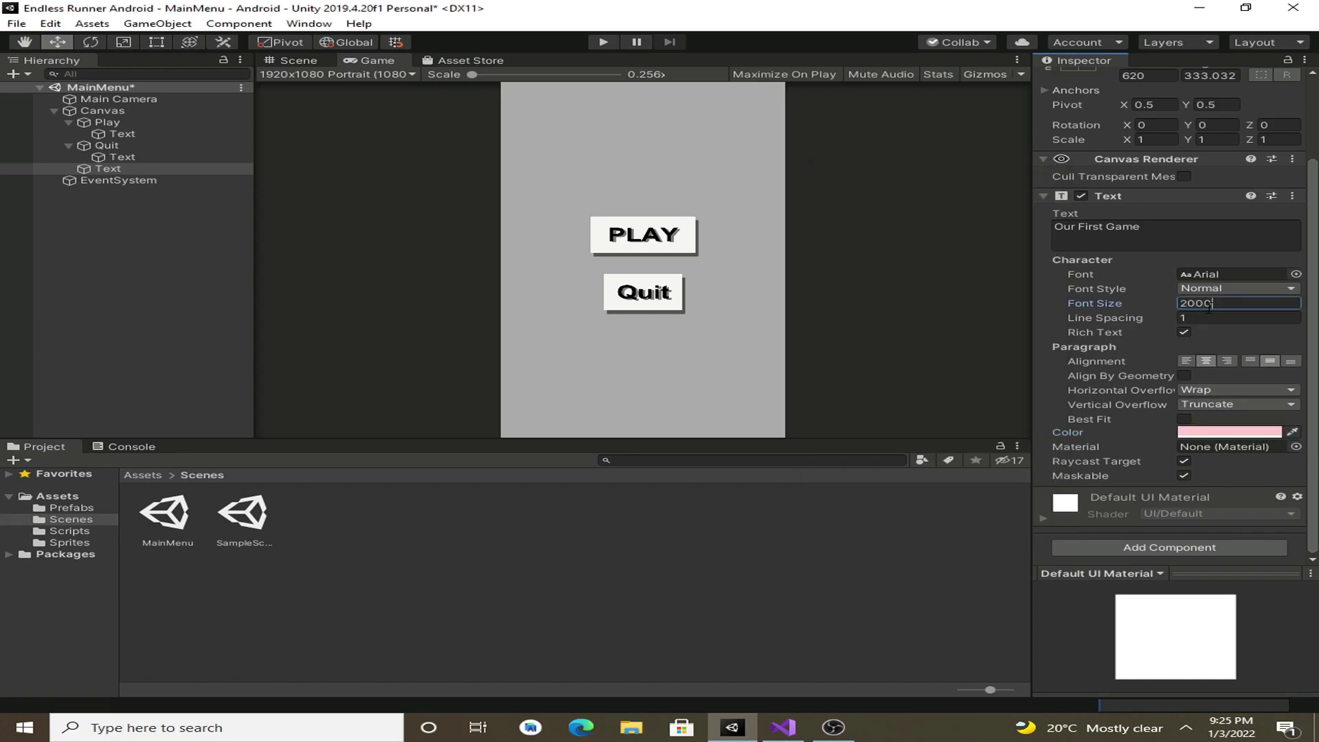
key(BackSpace)
key(BackSpace)
text(0)
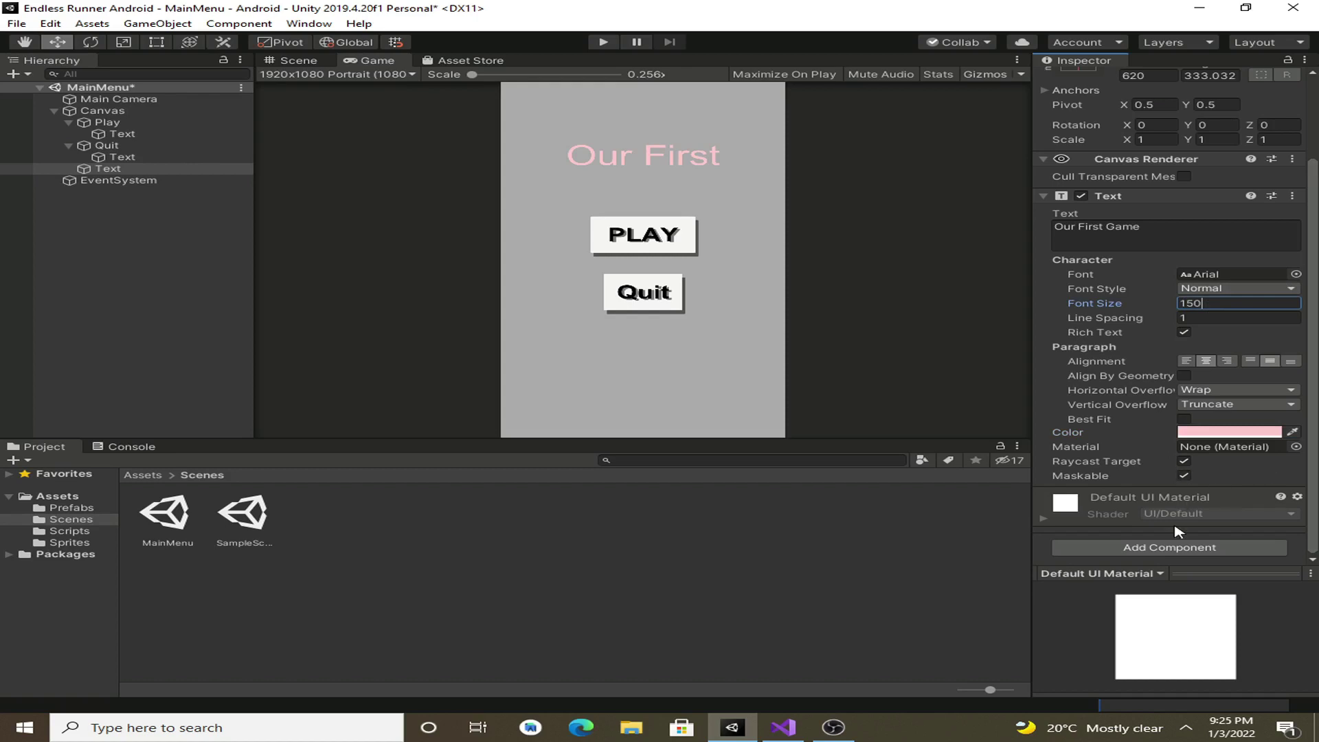
- Add a Shadow component to the title text and raise its X effect distance to about 3.29
click(1161, 549)
click(1156, 527)
scroll(1187, 529, down, 3)
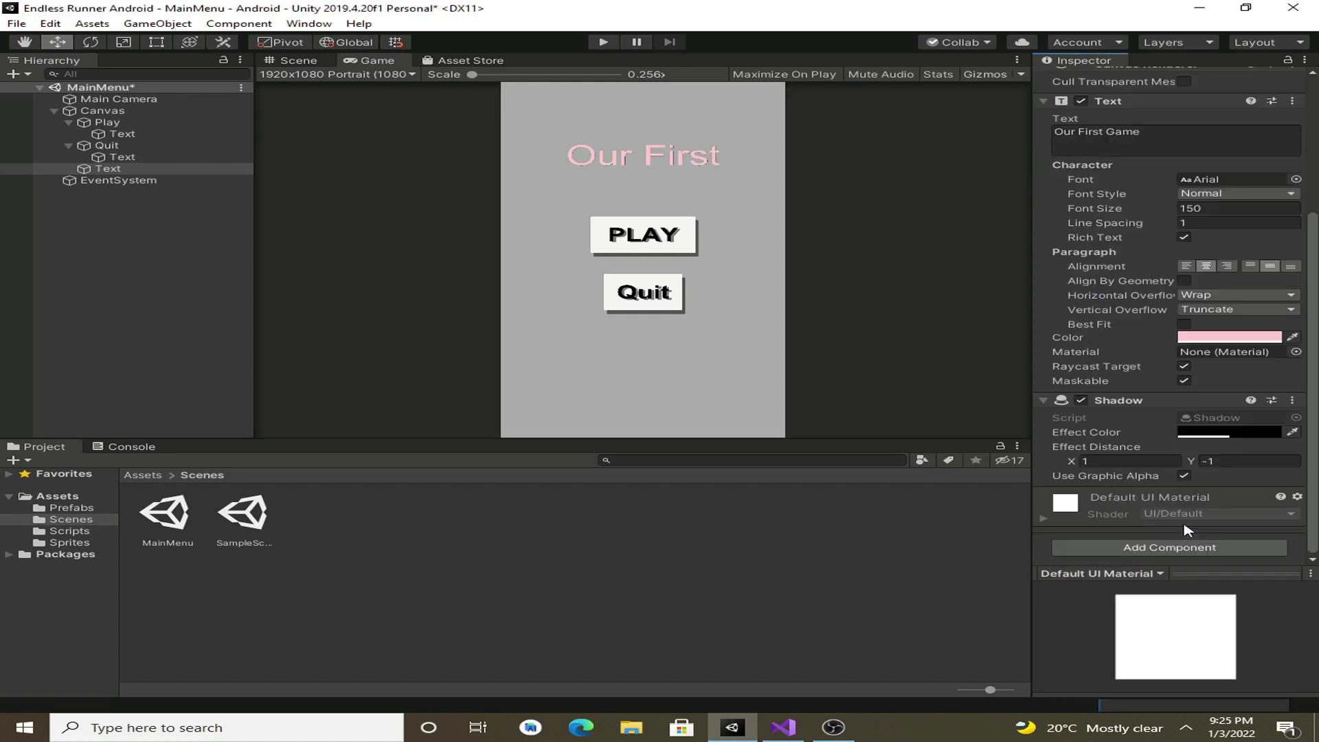
drag(1069, 461, 1166, 462)
- Set the title text's font size to 120
scroll(1202, 412, up, 4)
click(1211, 340)
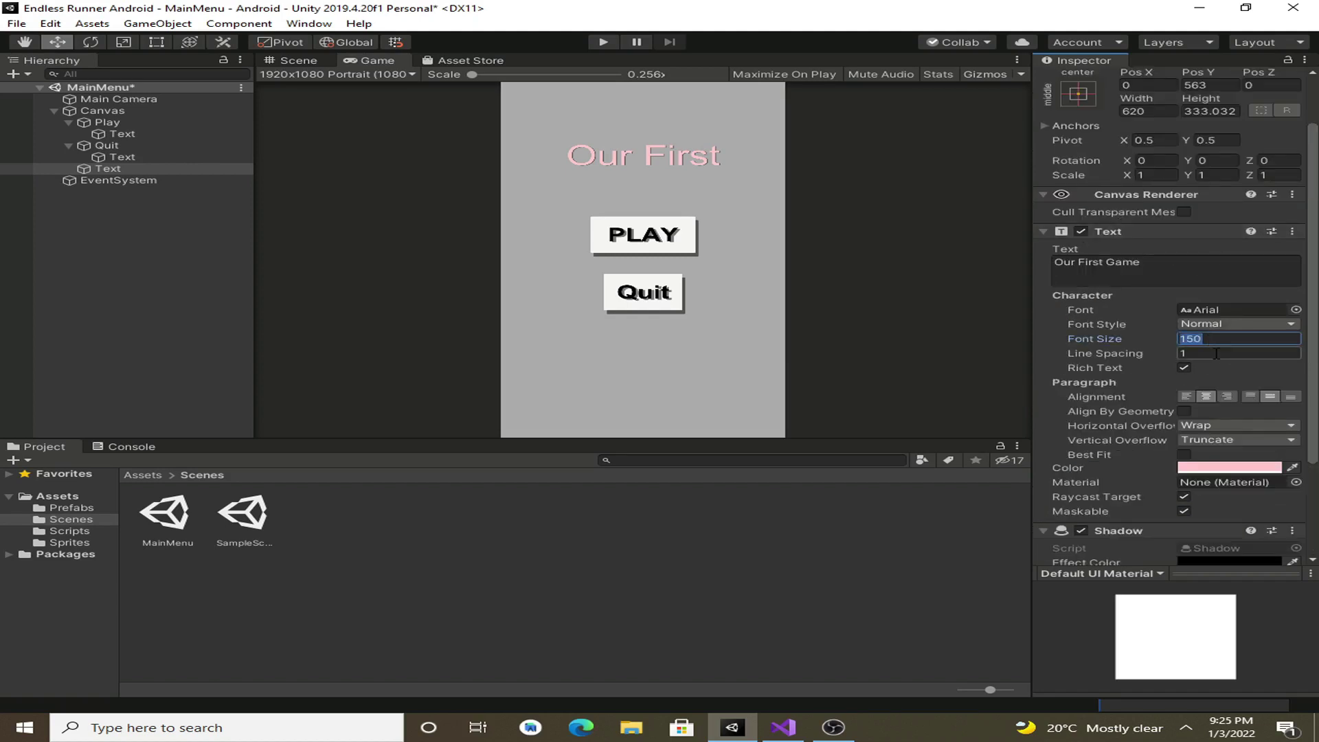
text(120)
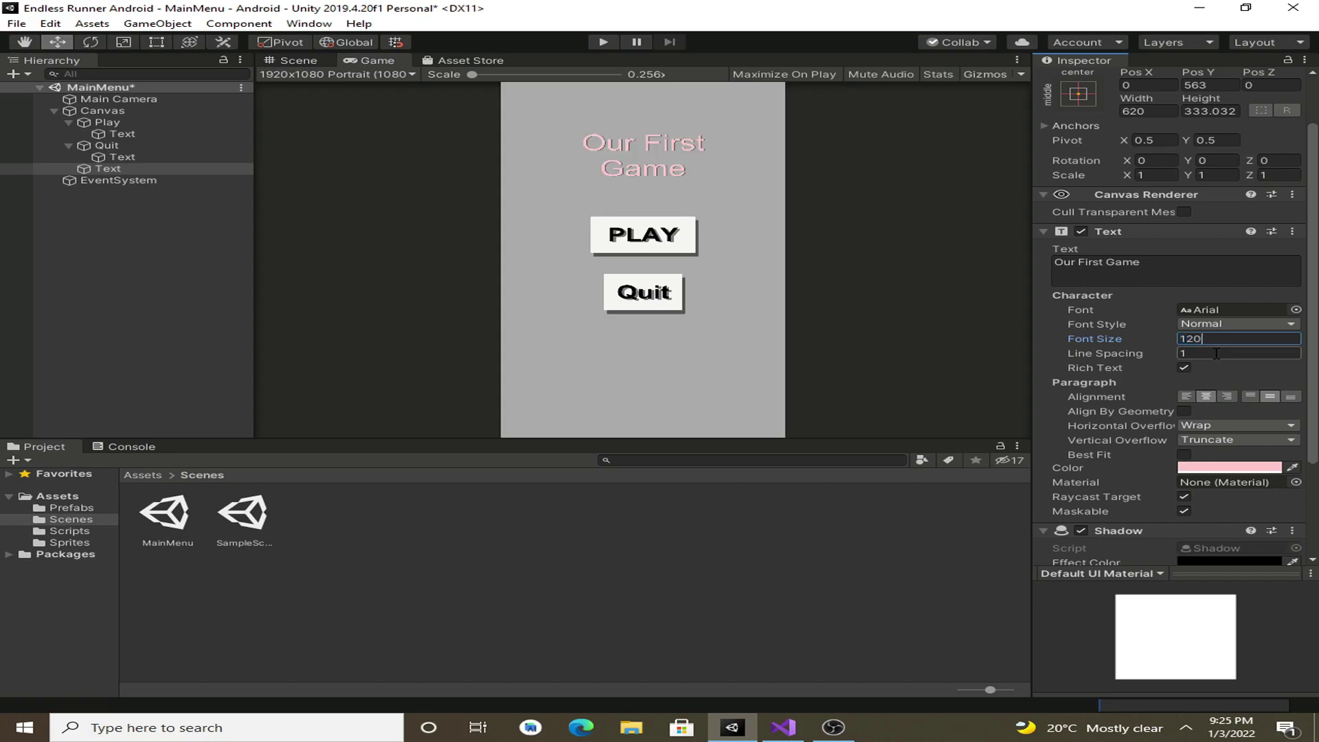
- Change the title's wording to "Endless Runner"
scroll(1212, 347, down, 2)
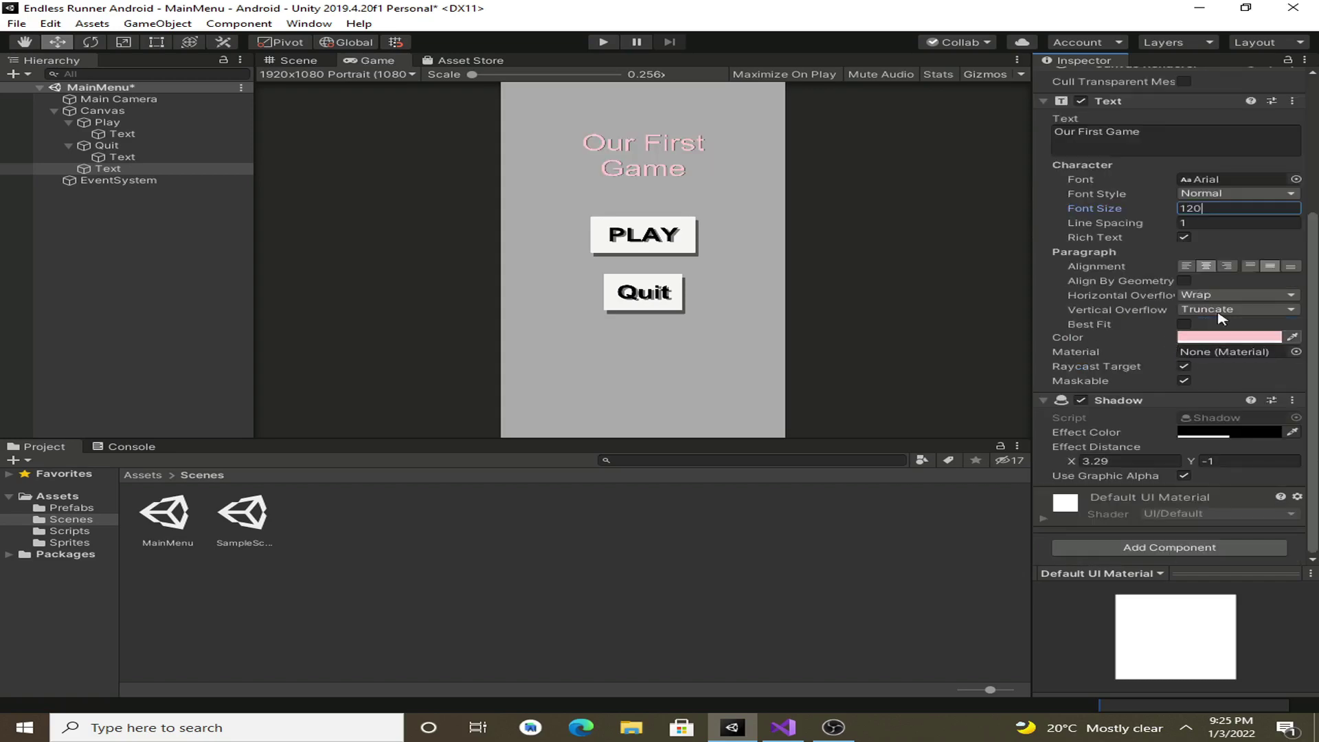
scroll(1168, 336, up, 4)
click(1166, 335)
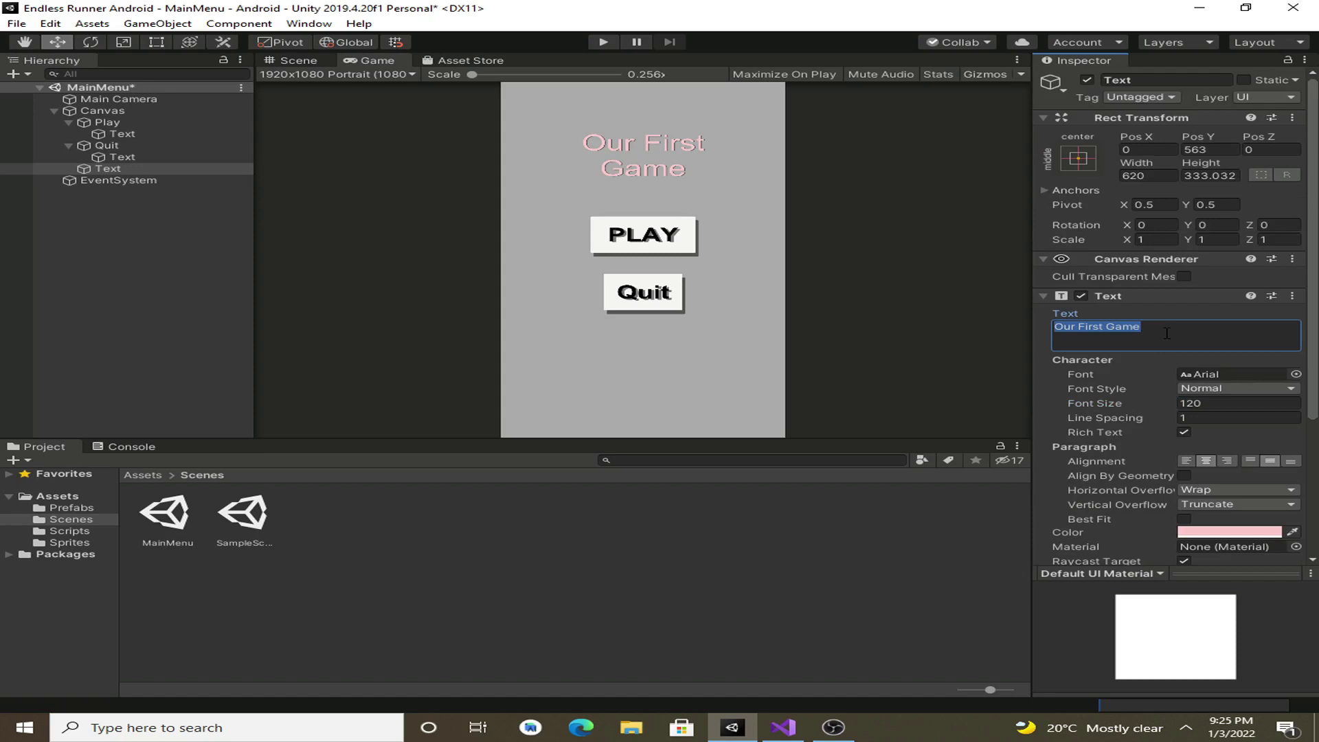
text(Endles)
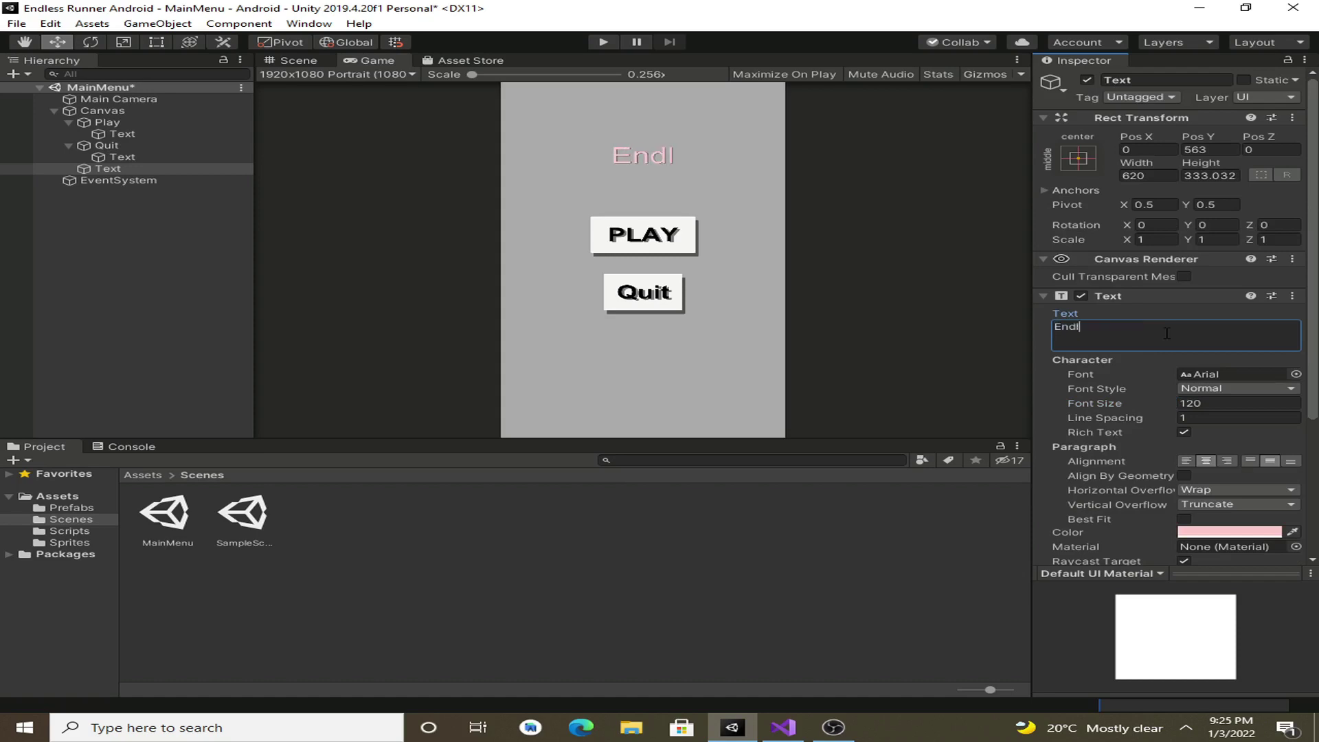
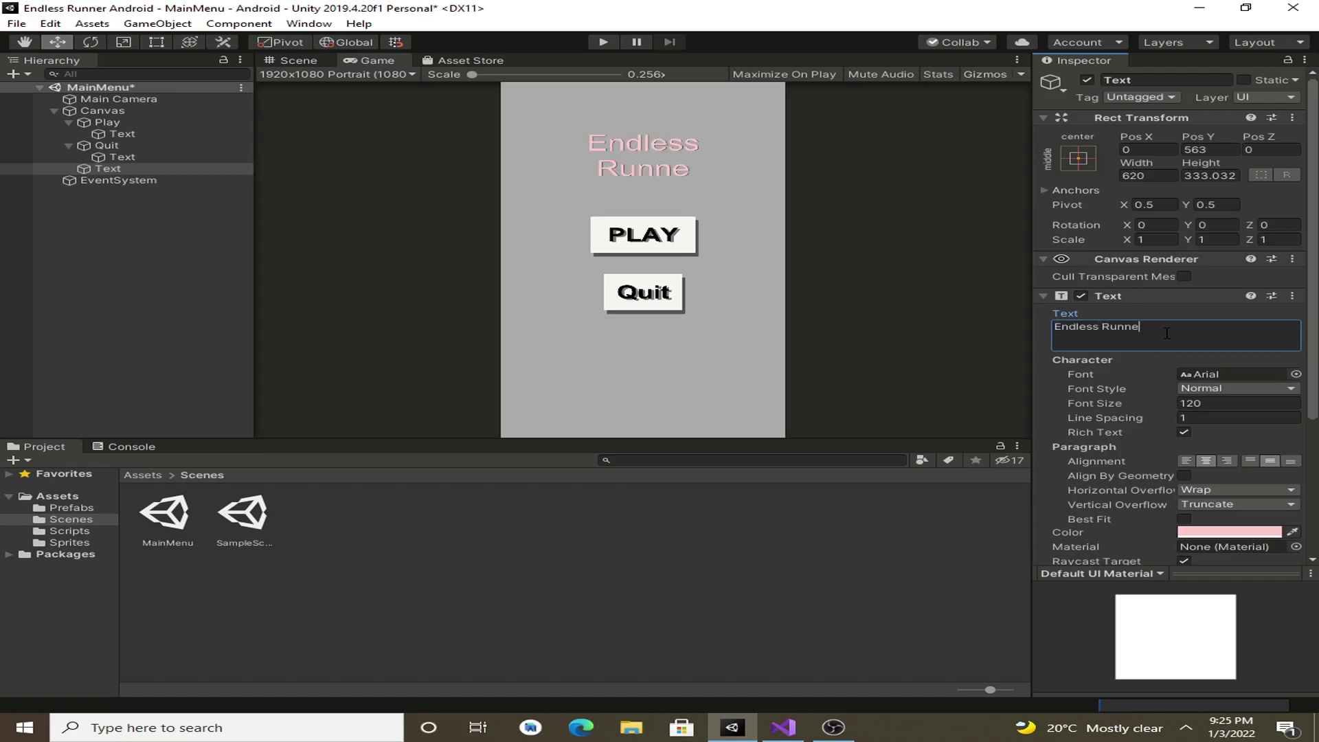
- Raise the title shadow's Y effect distance to about 9.41 and save the scene
scroll(1161, 371, down, 5)
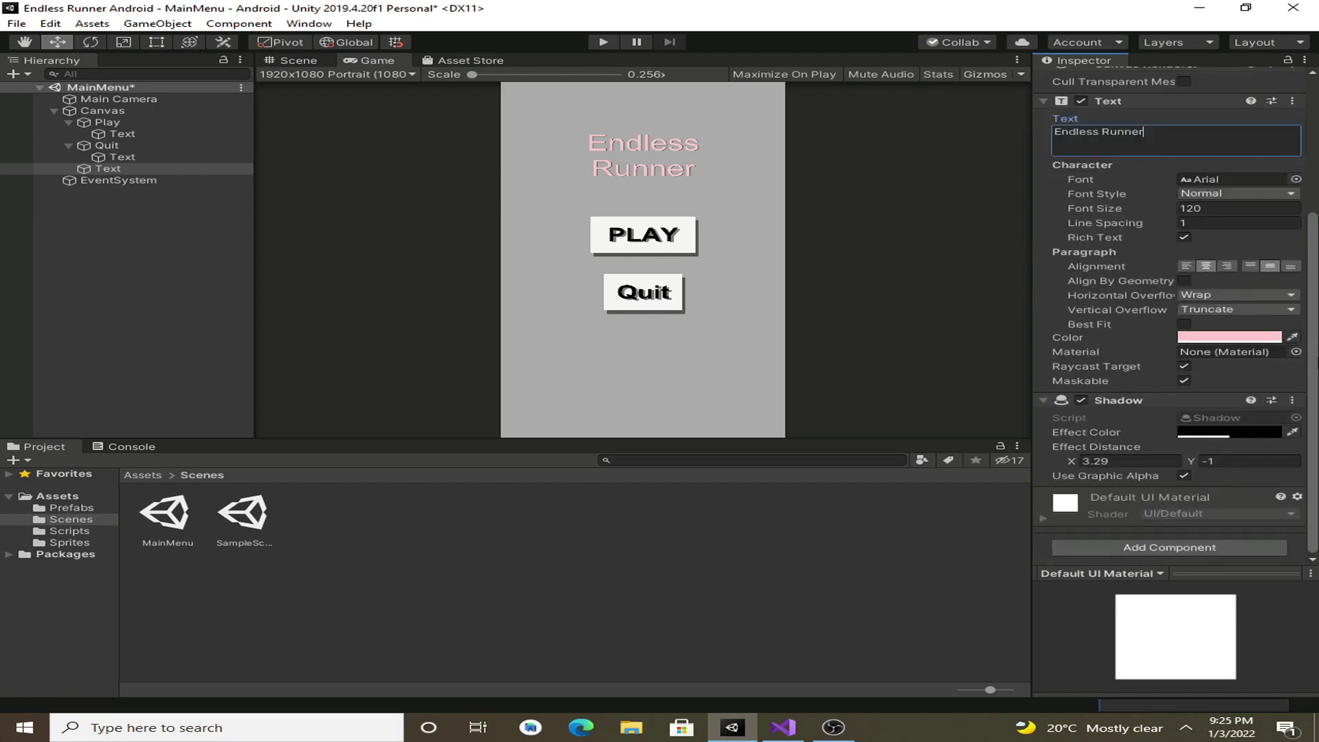
drag(1194, 461, 60, 471)
mouse_move(250, 484)
mouse_down()
mouse_move(302, 486)
mouse_move(249, 482)
mouse_up()
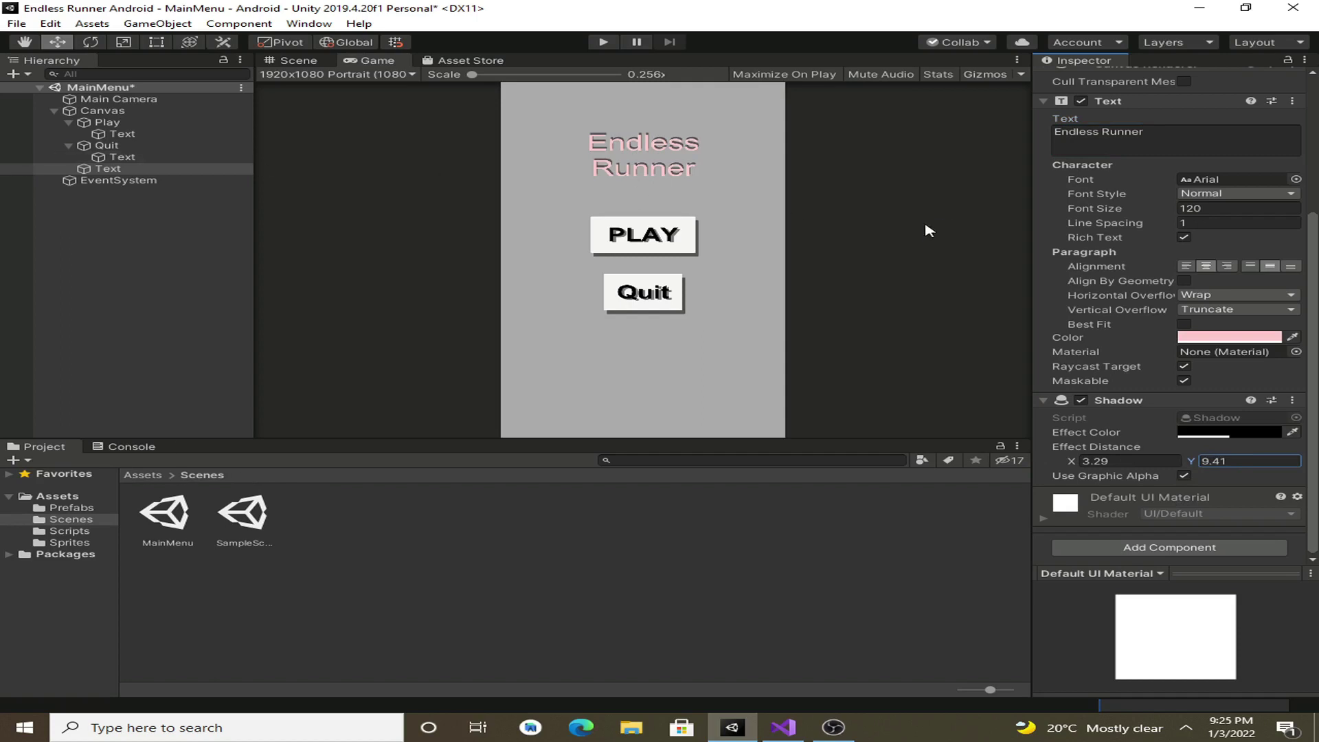
key(ctrl+s)
click(598, 333)
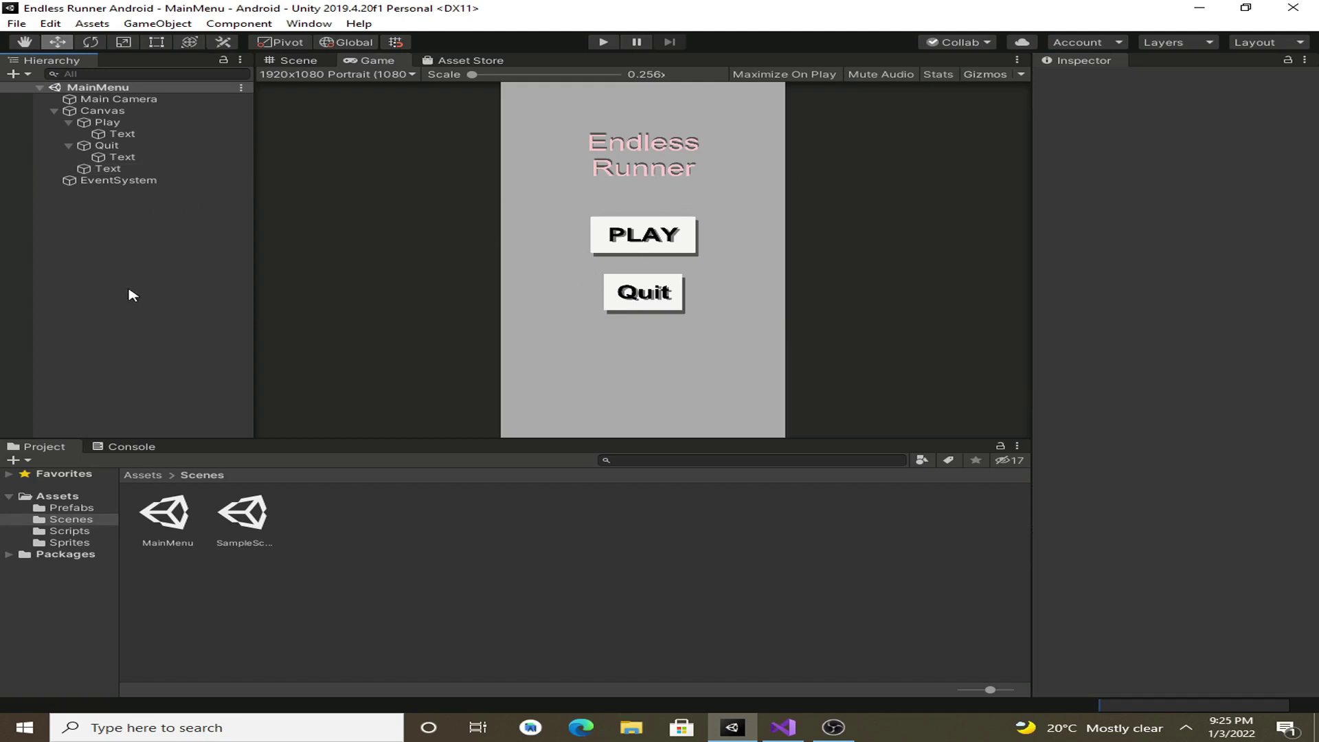
- Add the MainMenu scene to Scenes In Build after SampleScene in the Build Settings
click(17, 25)
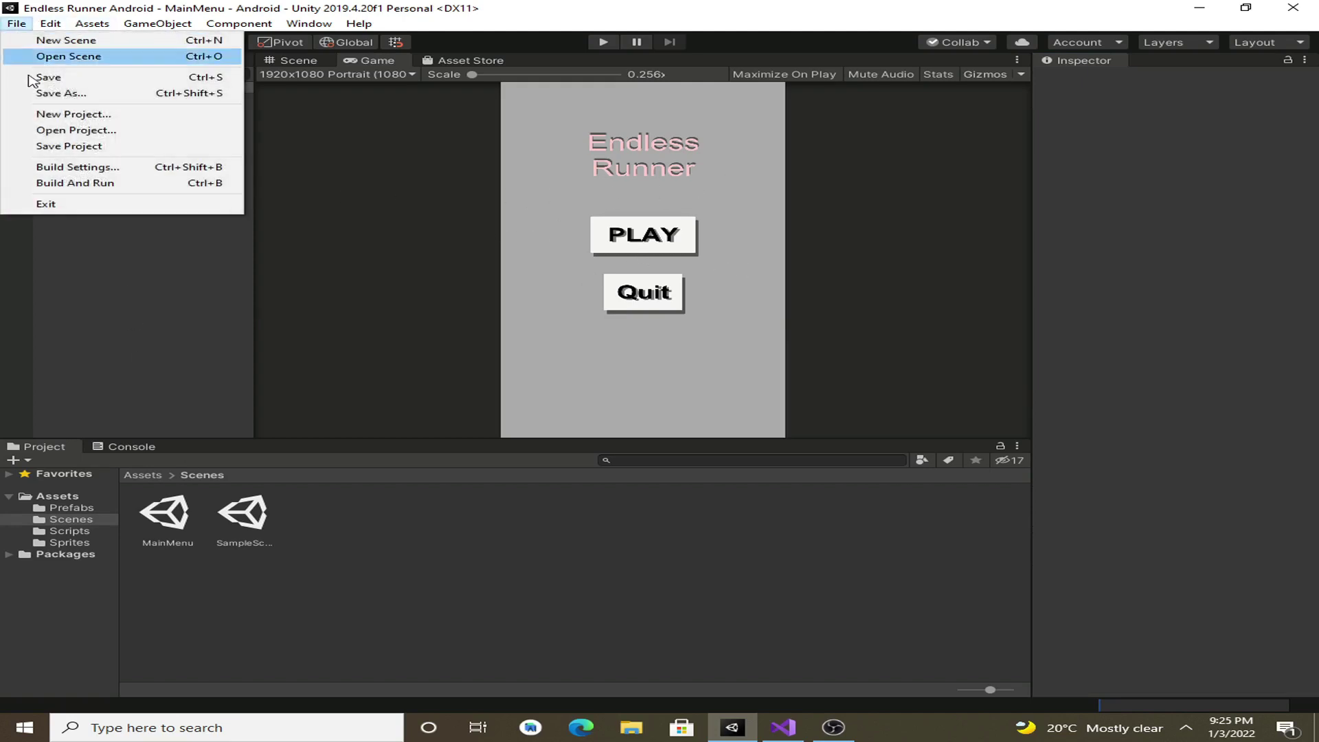
click(90, 170)
drag(172, 518, 705, 276)
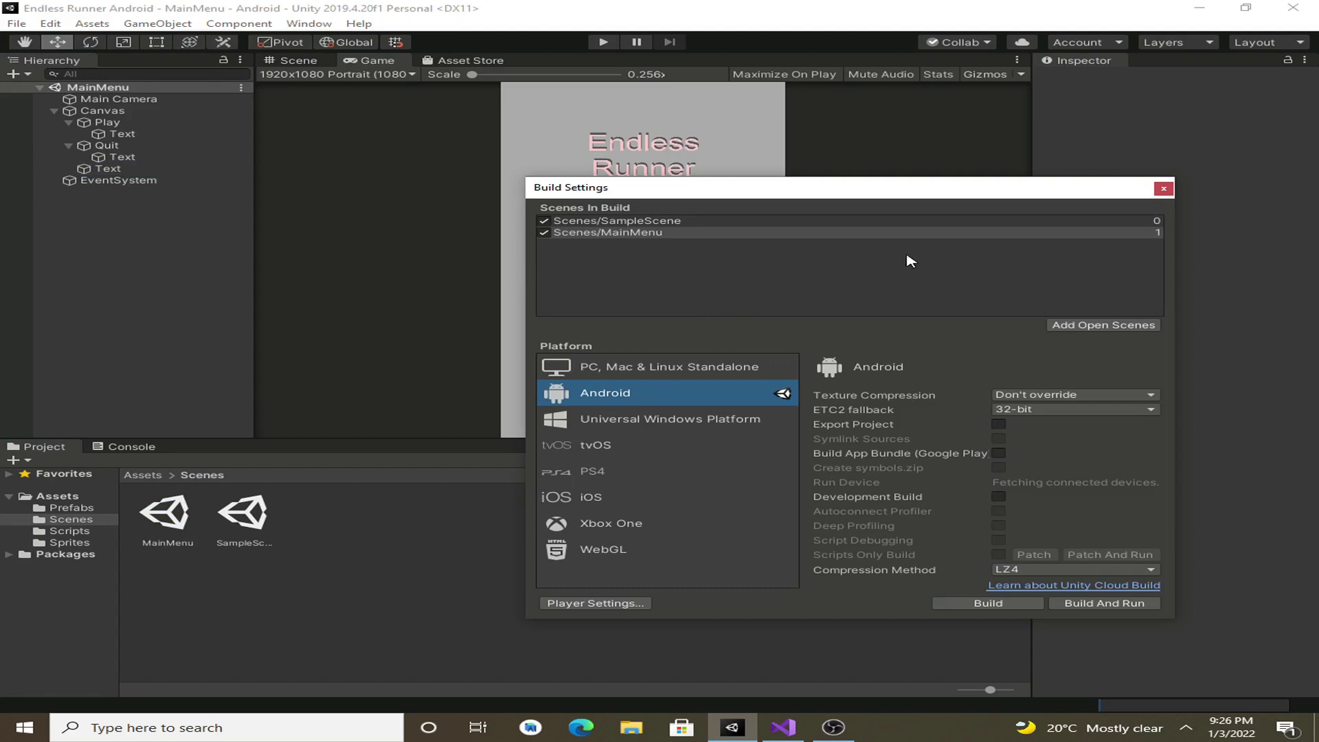
click(1163, 189)
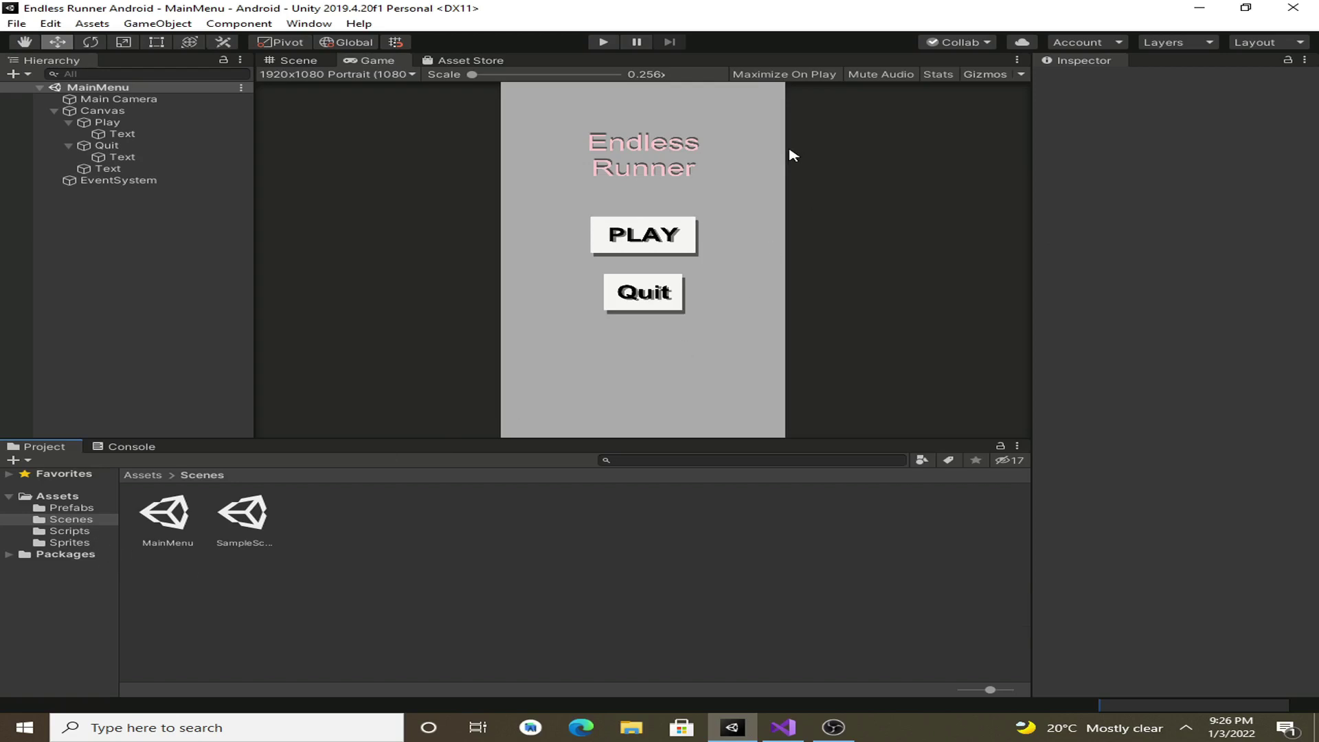
- Create a C# script named MainMenu in the Scripts folder
click(81, 531)
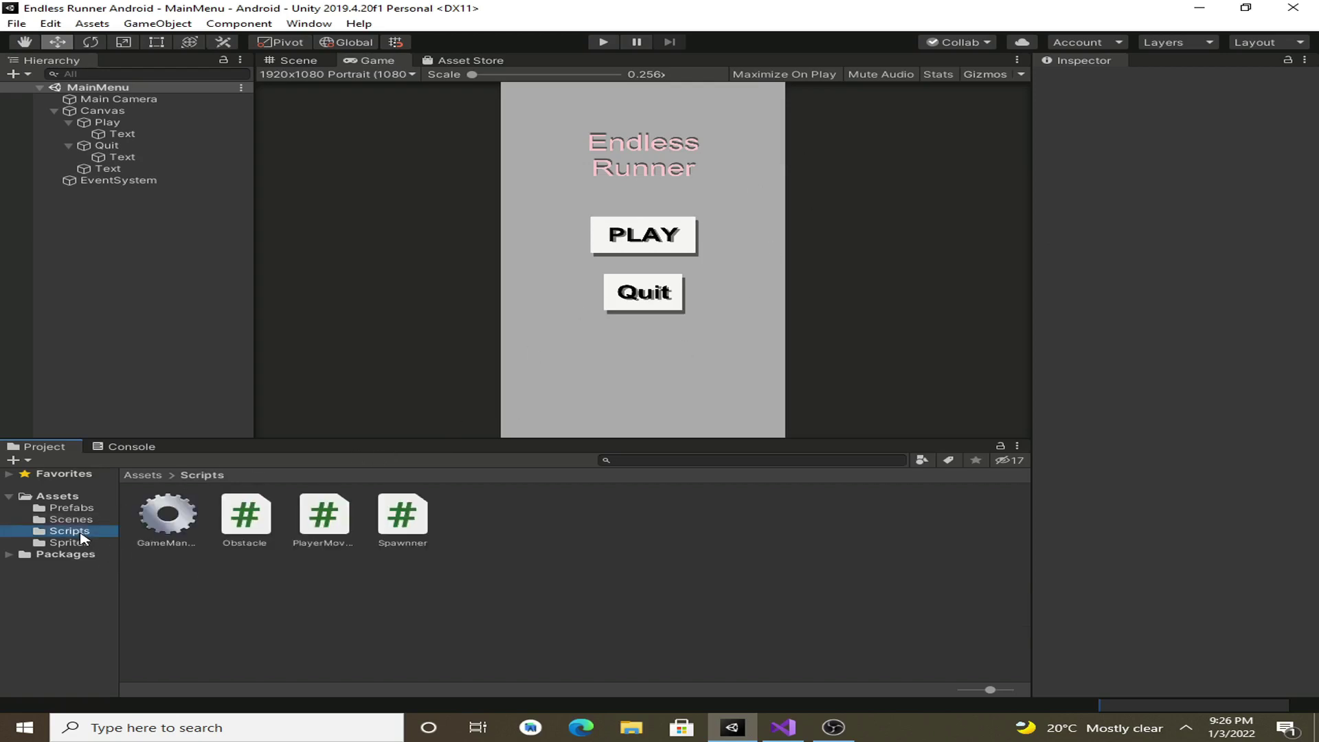
right_click(541, 569)
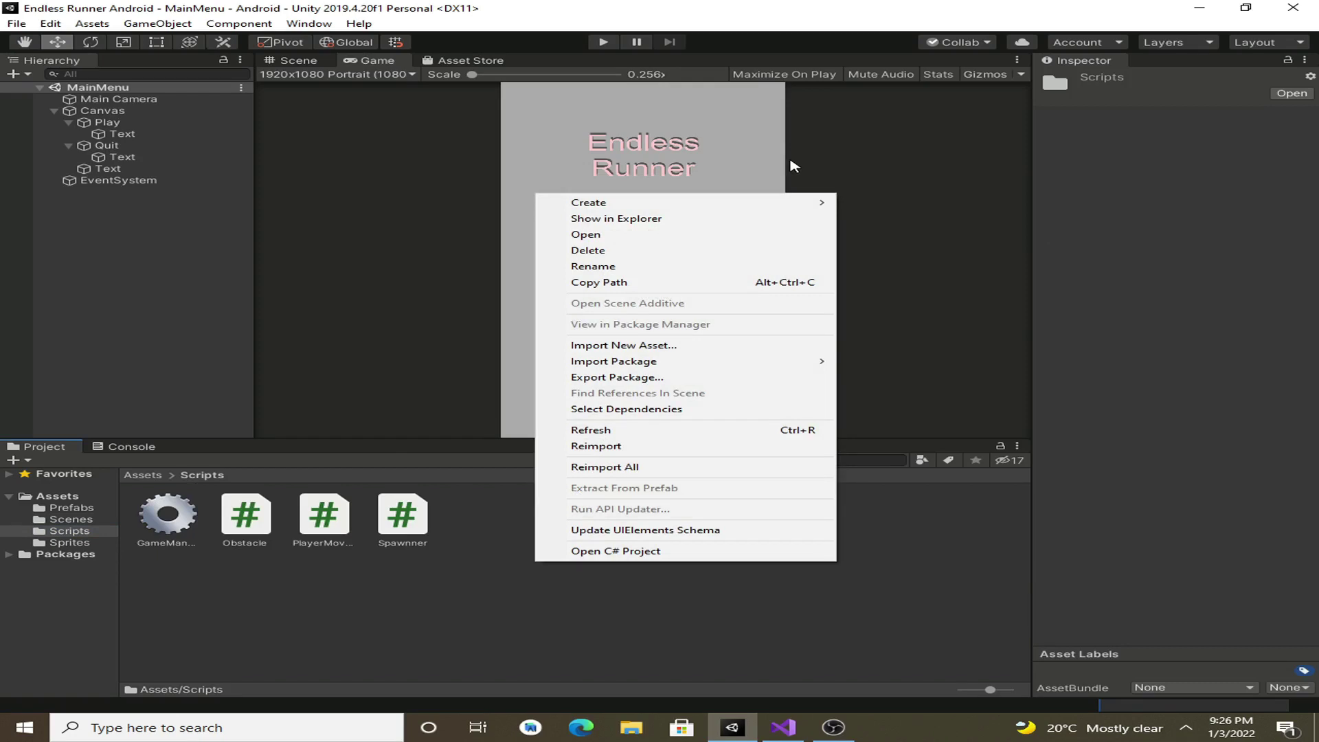
mouse_move(788, 208)
click(913, 155)
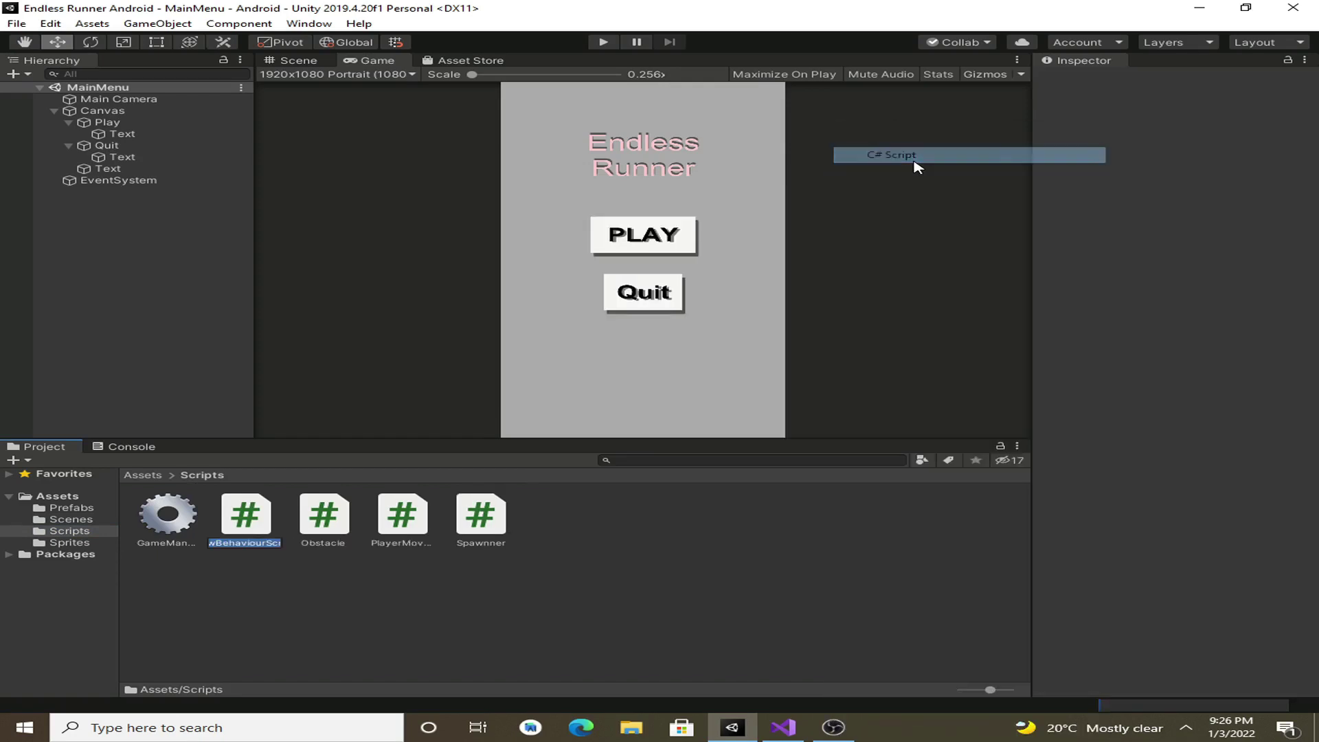
text(M)
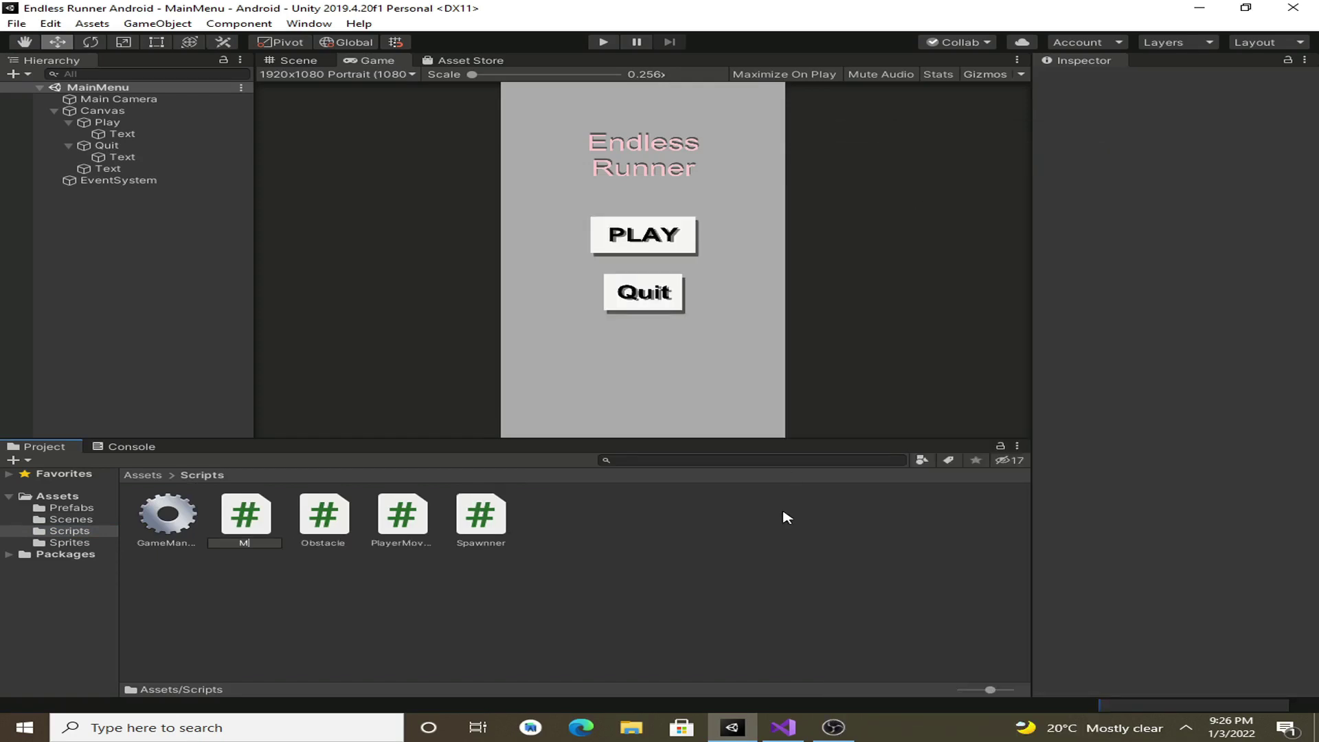
text(ainMenu)
key(Return)
- Open the MainMenu script in Visual Studio for editing
key(alt+Tab)
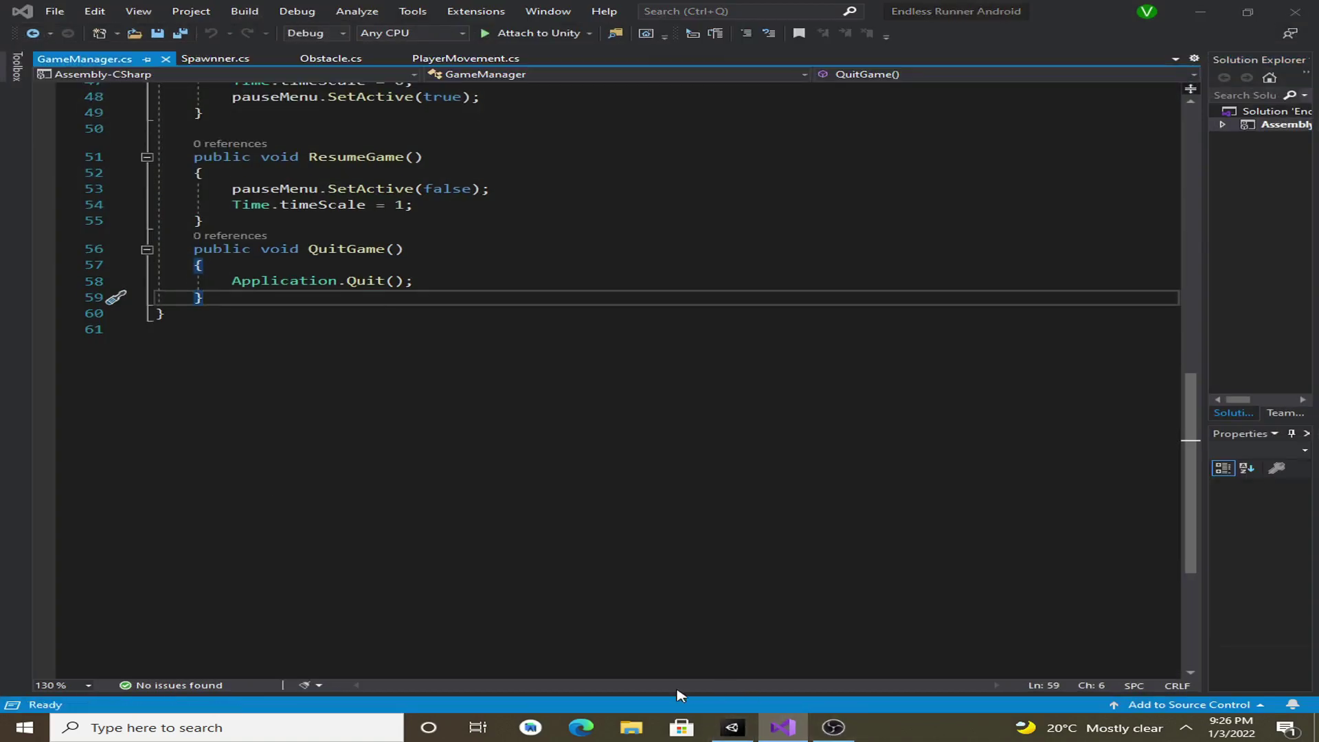
click(732, 728)
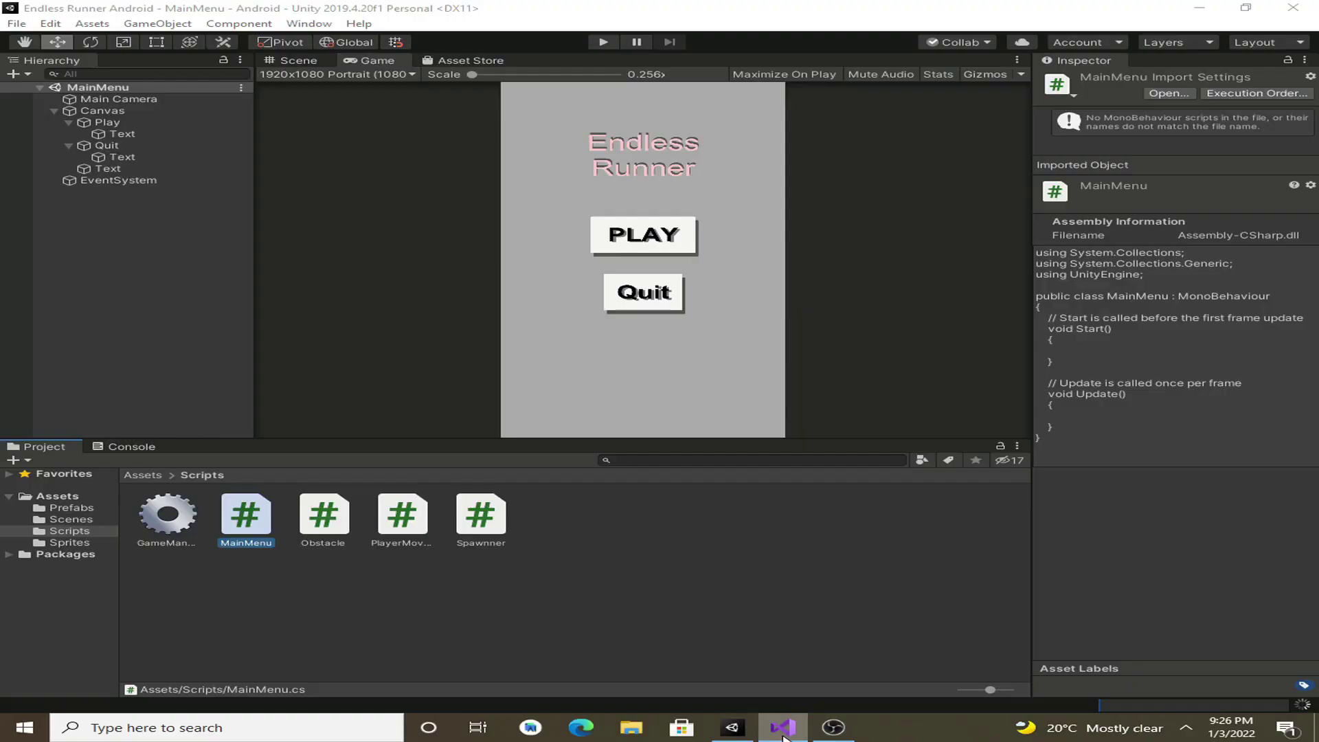
double_click(242, 532)
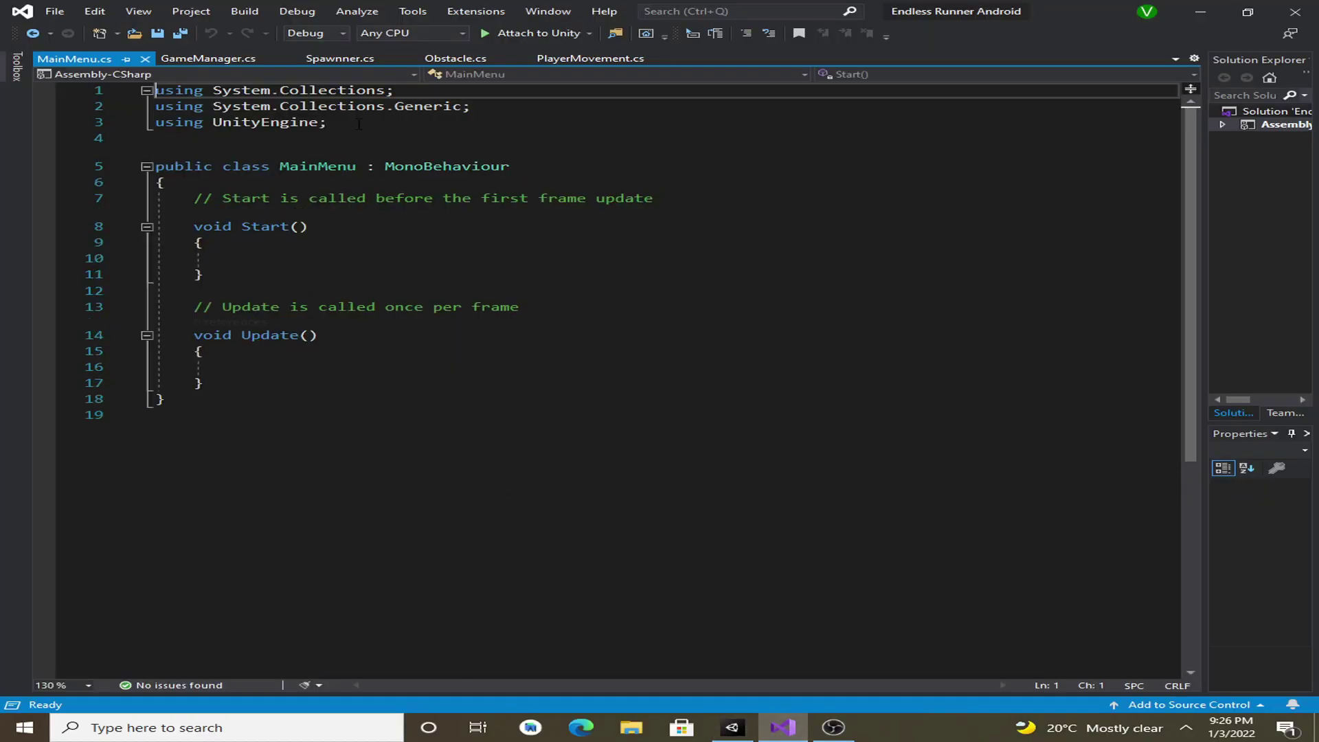
- Add a using directive for UnityEngine.UI below the UnityEngine directive in the MainMenu script
click(359, 123)
key(Return)
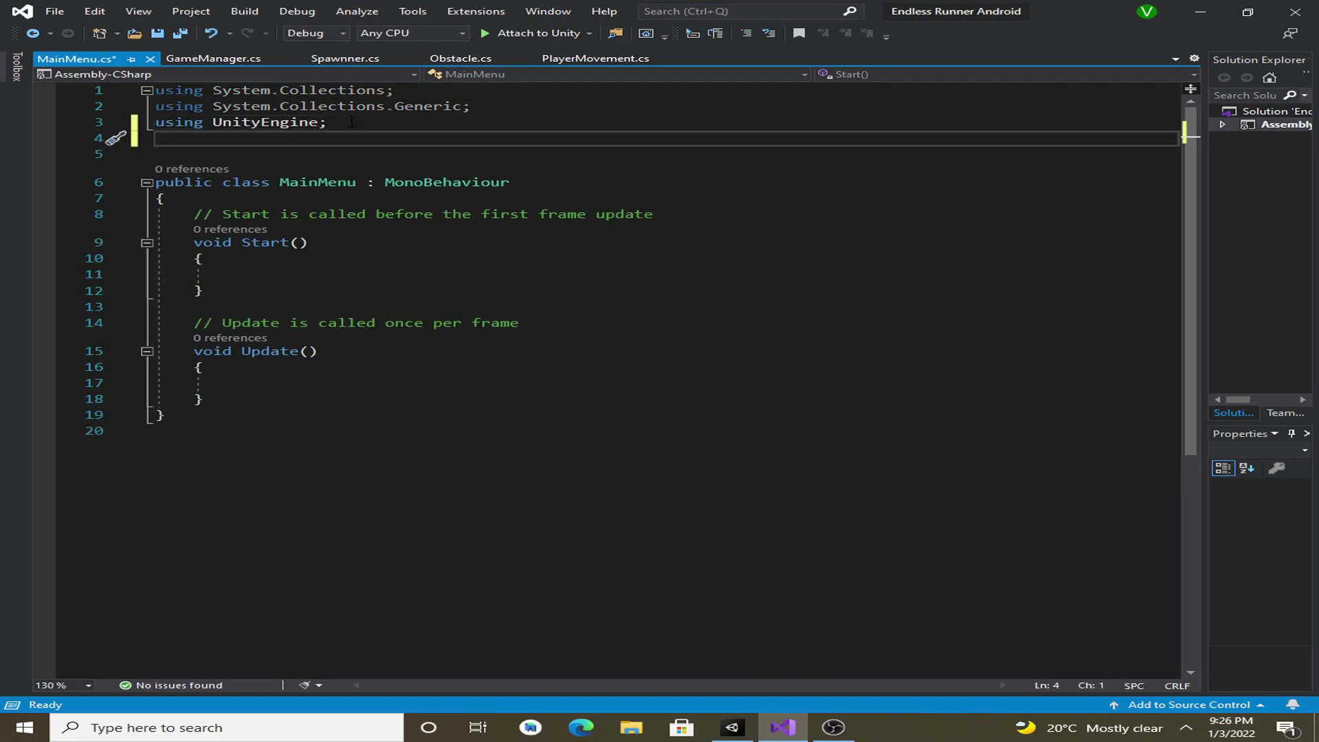
text(using )
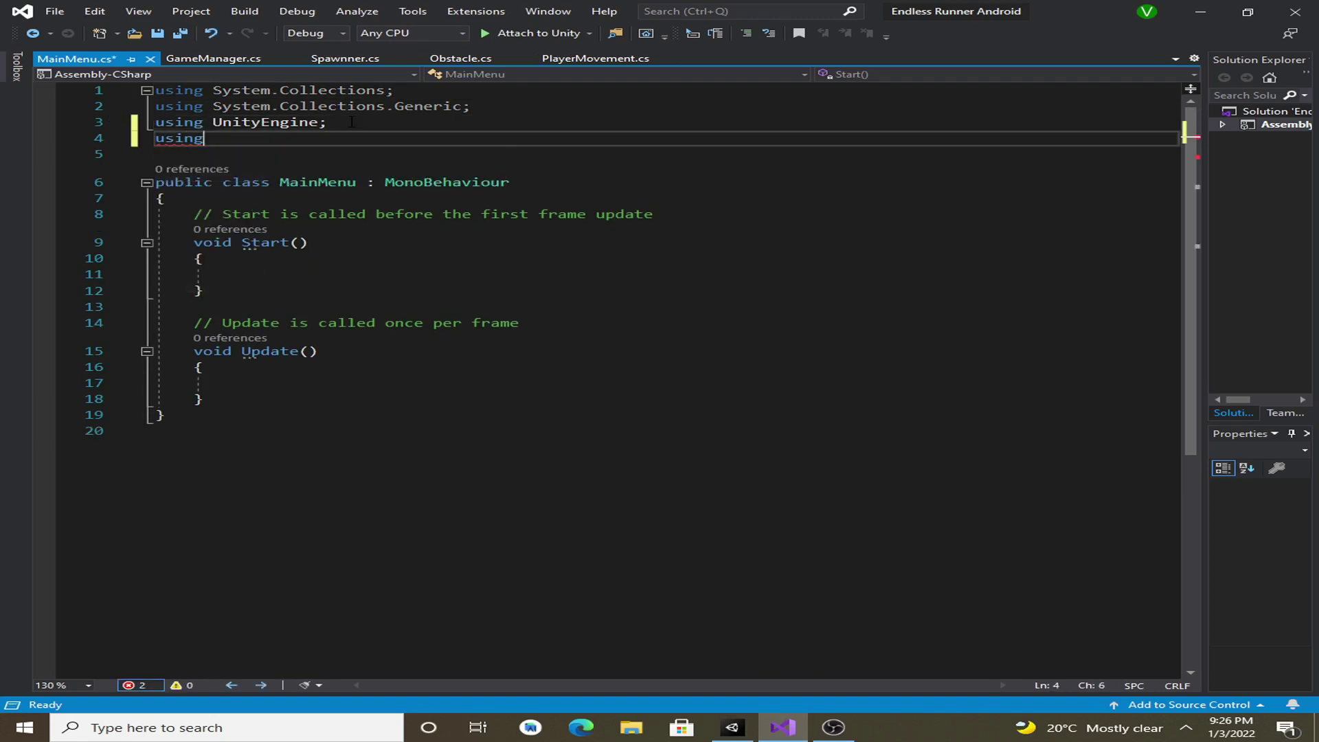
text(uni)
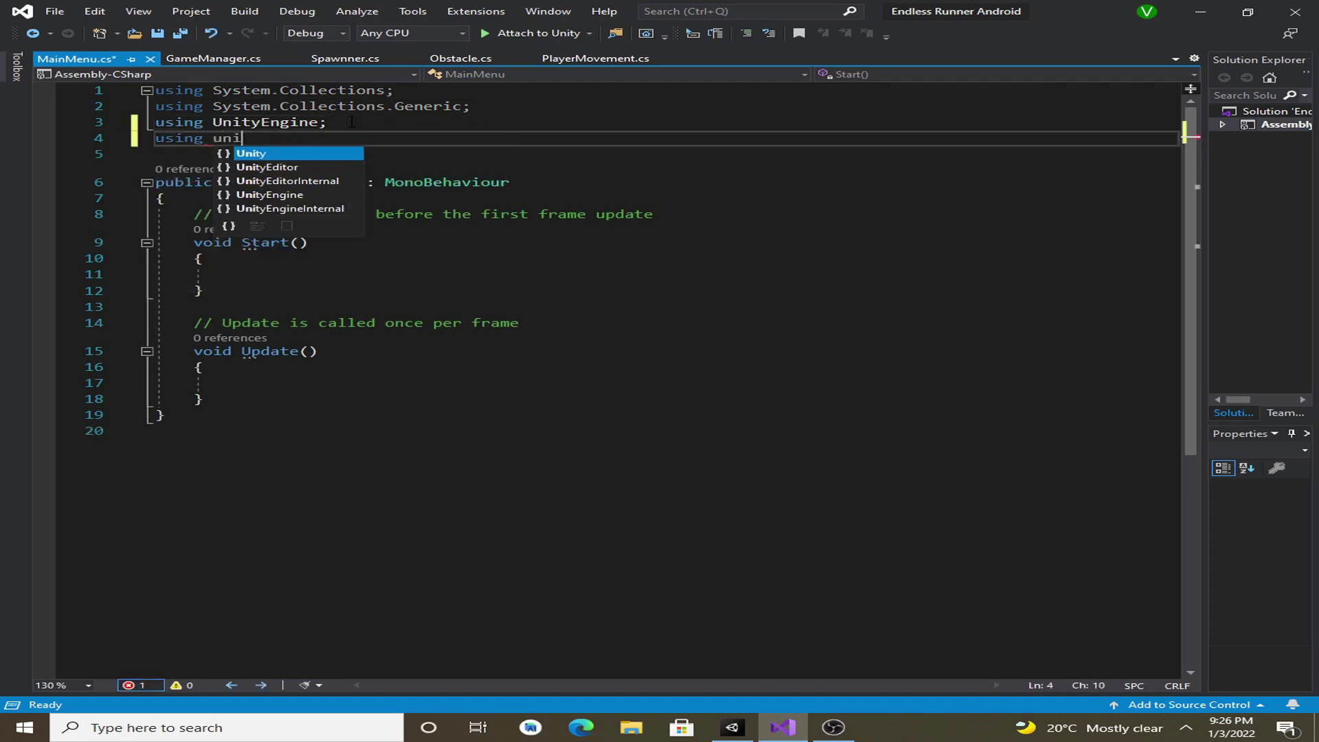
key(Down)
key(Tab)
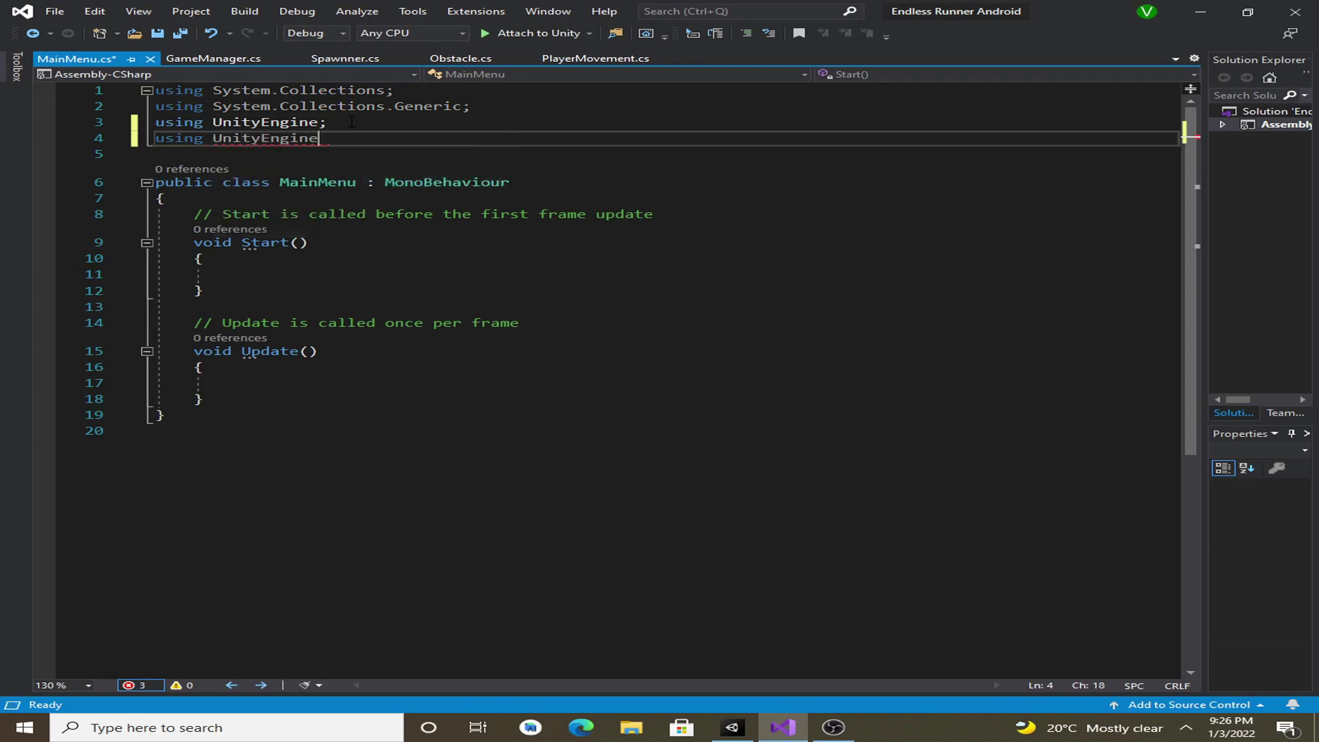
text(.UI;)
key(Return)
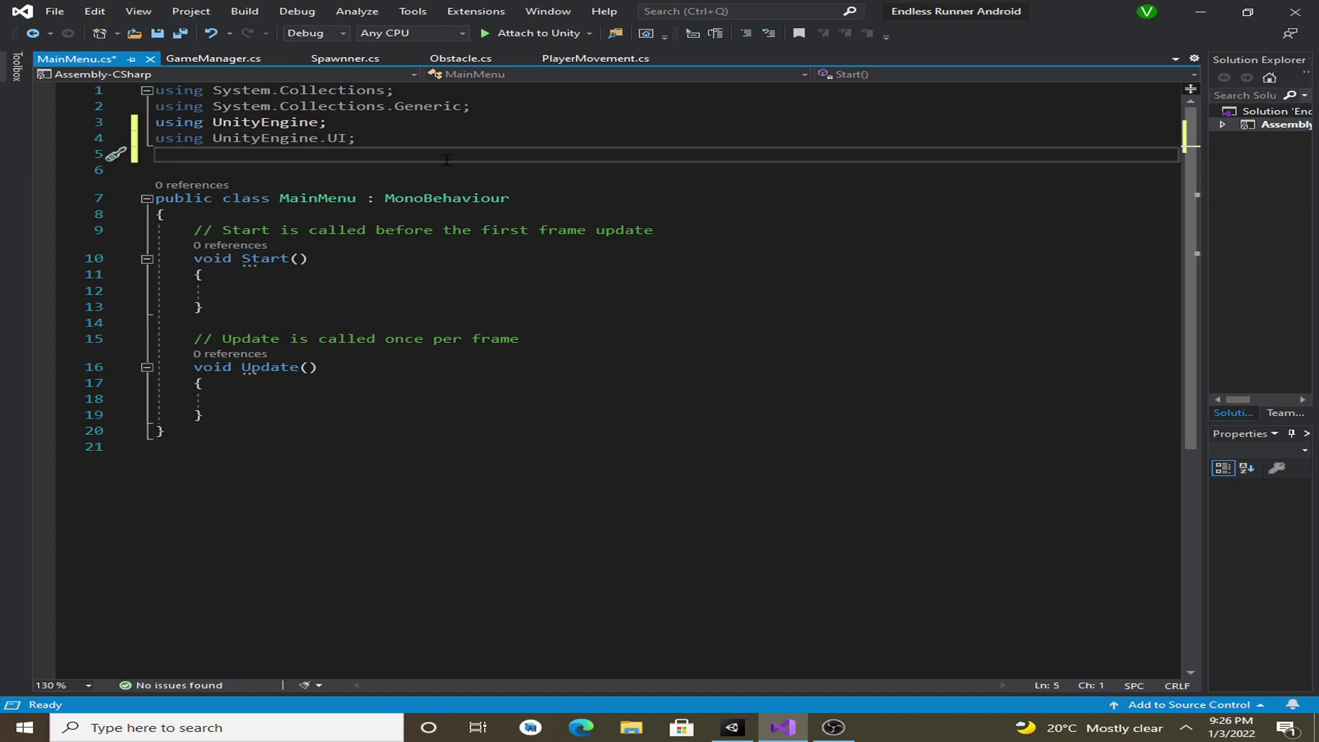
- Add a using directive for UnityEngine.SceneManagement below the UnityEngine.UI directive
text(usi)
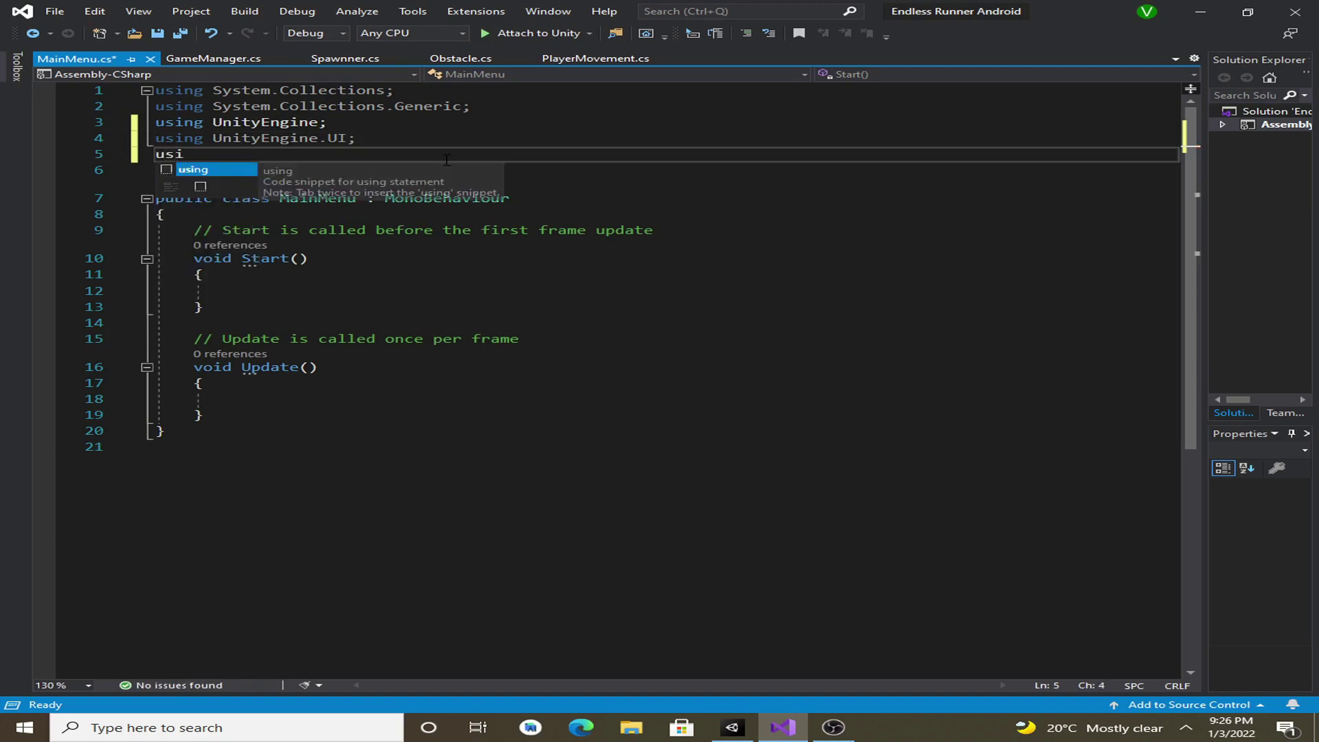
text(ng )
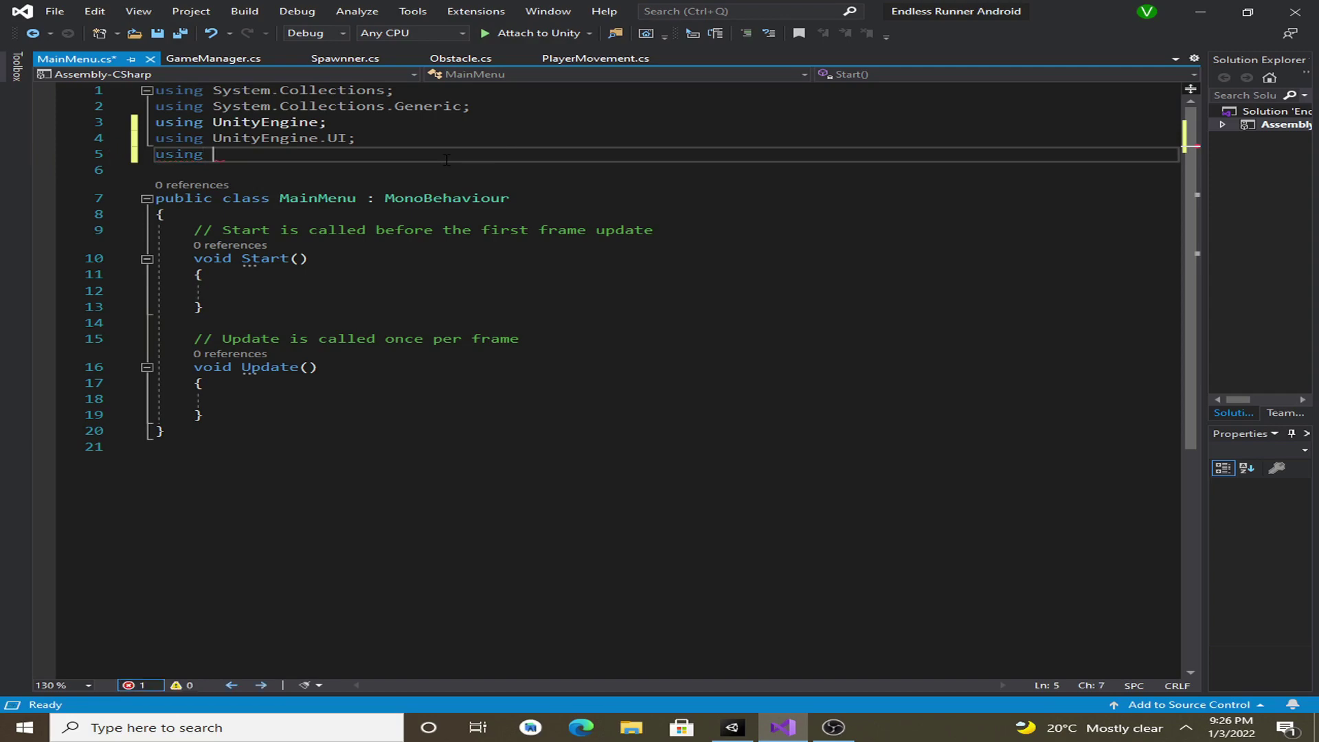
text(uni)
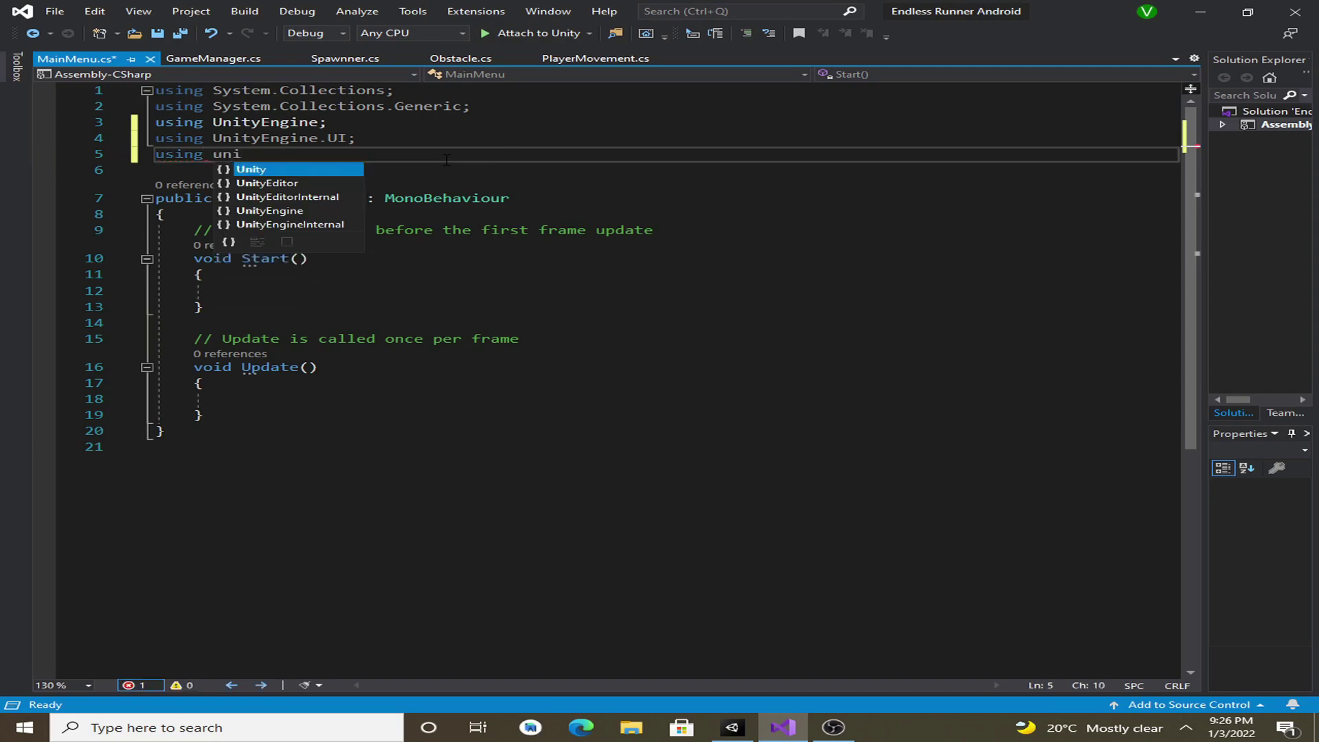
key(Down)
key(Down)
key(Tab)
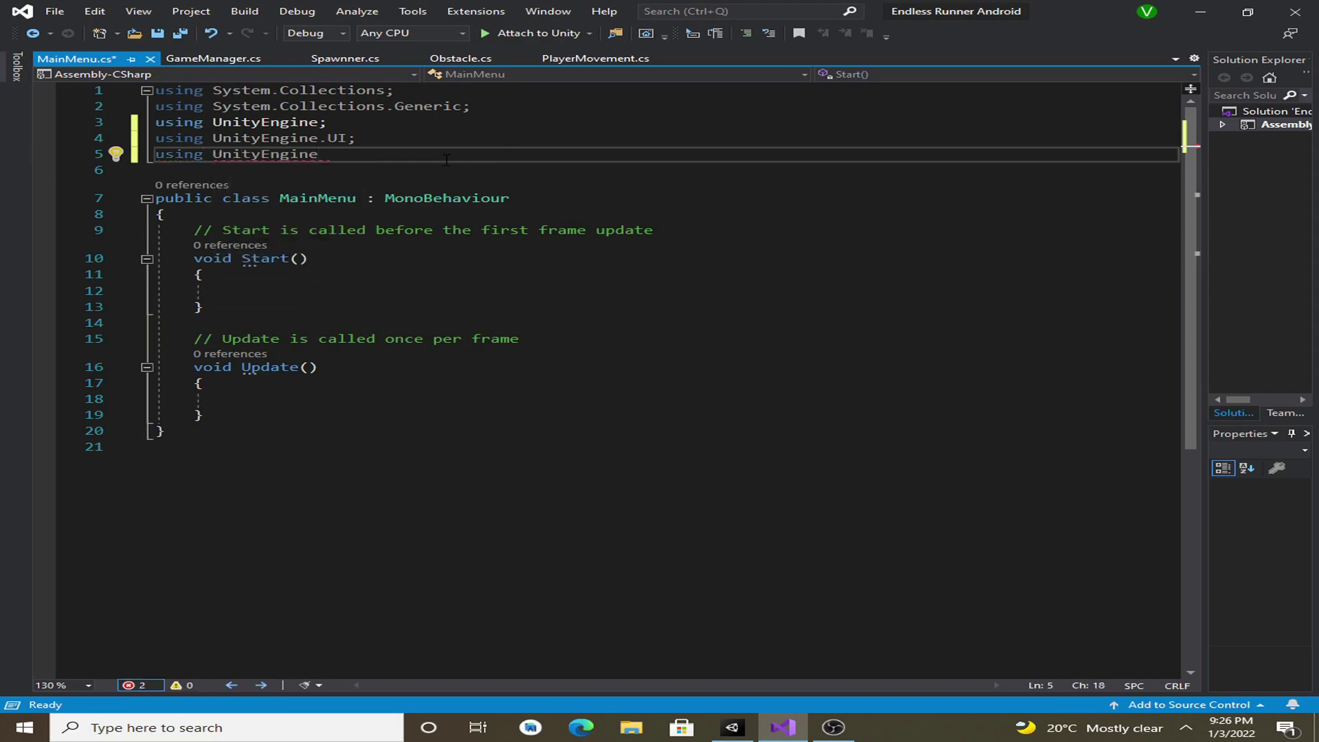
text(.Sce)
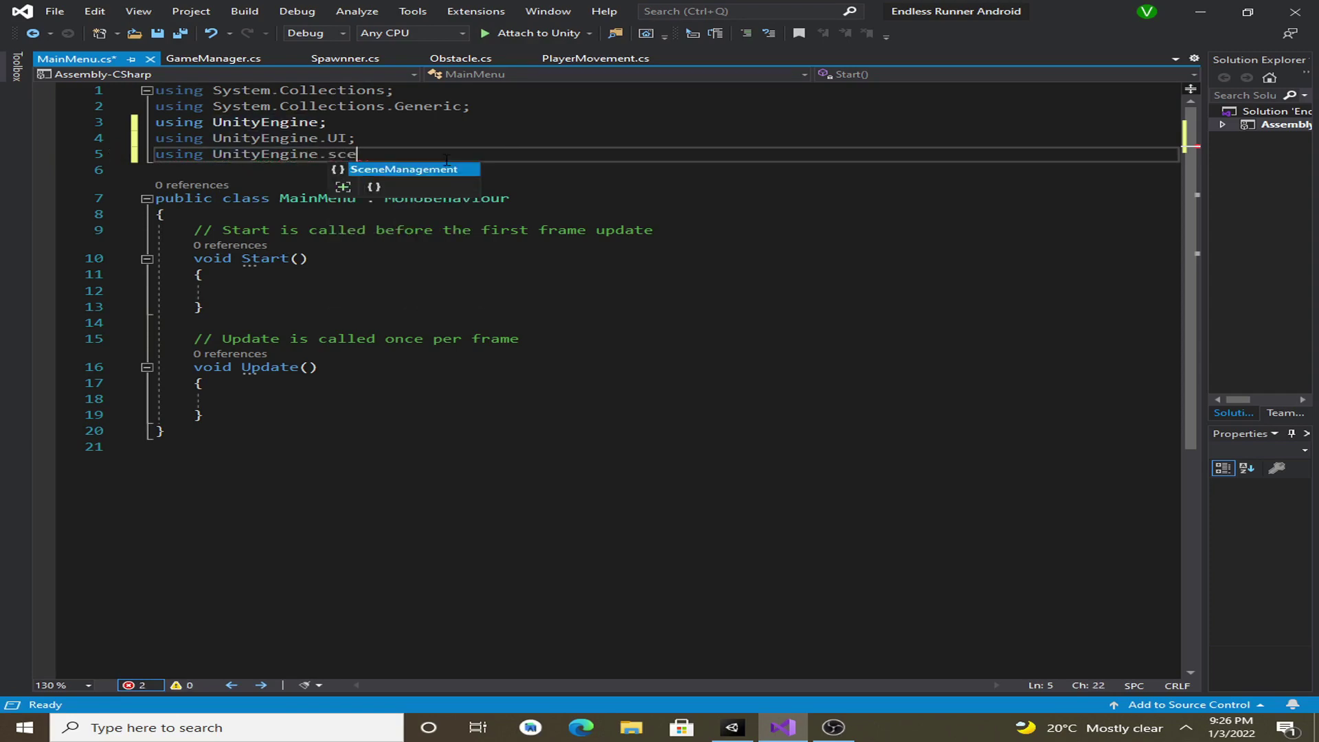
key(Tab)
text(;)
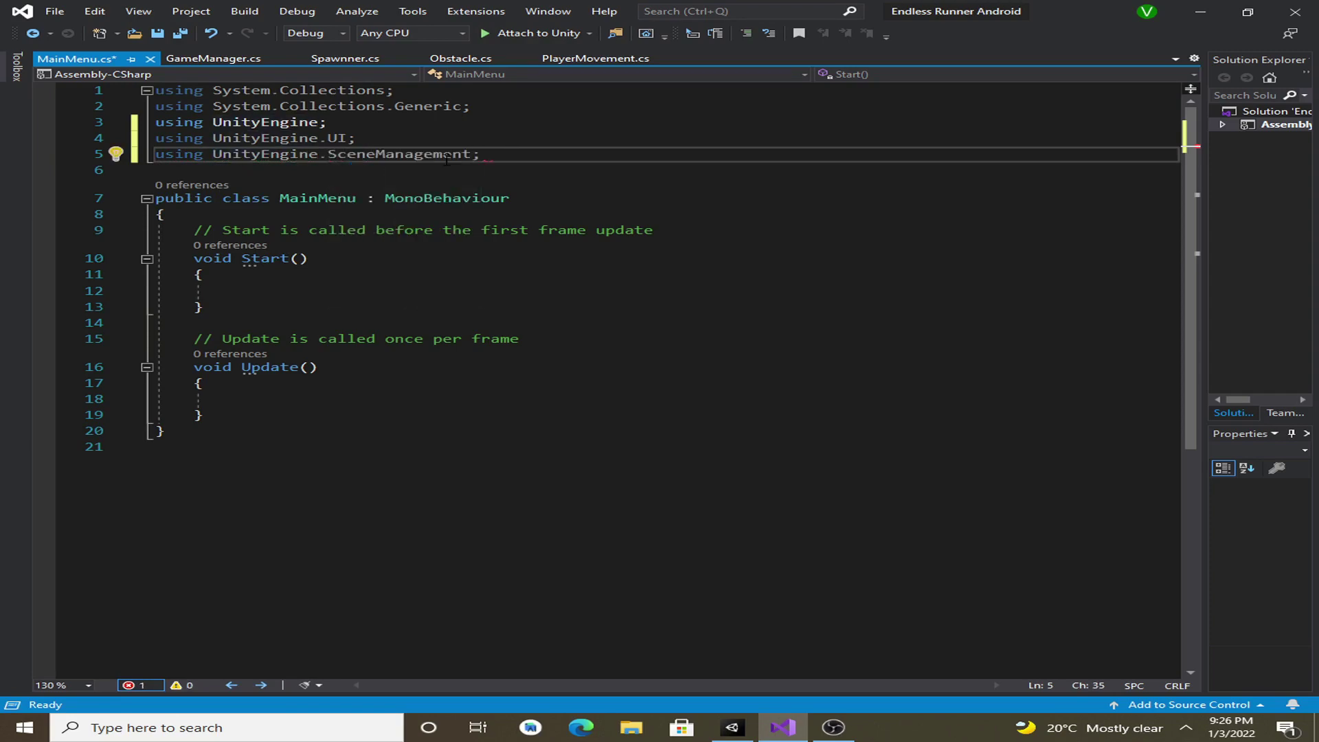
mouse_move(365, 157)
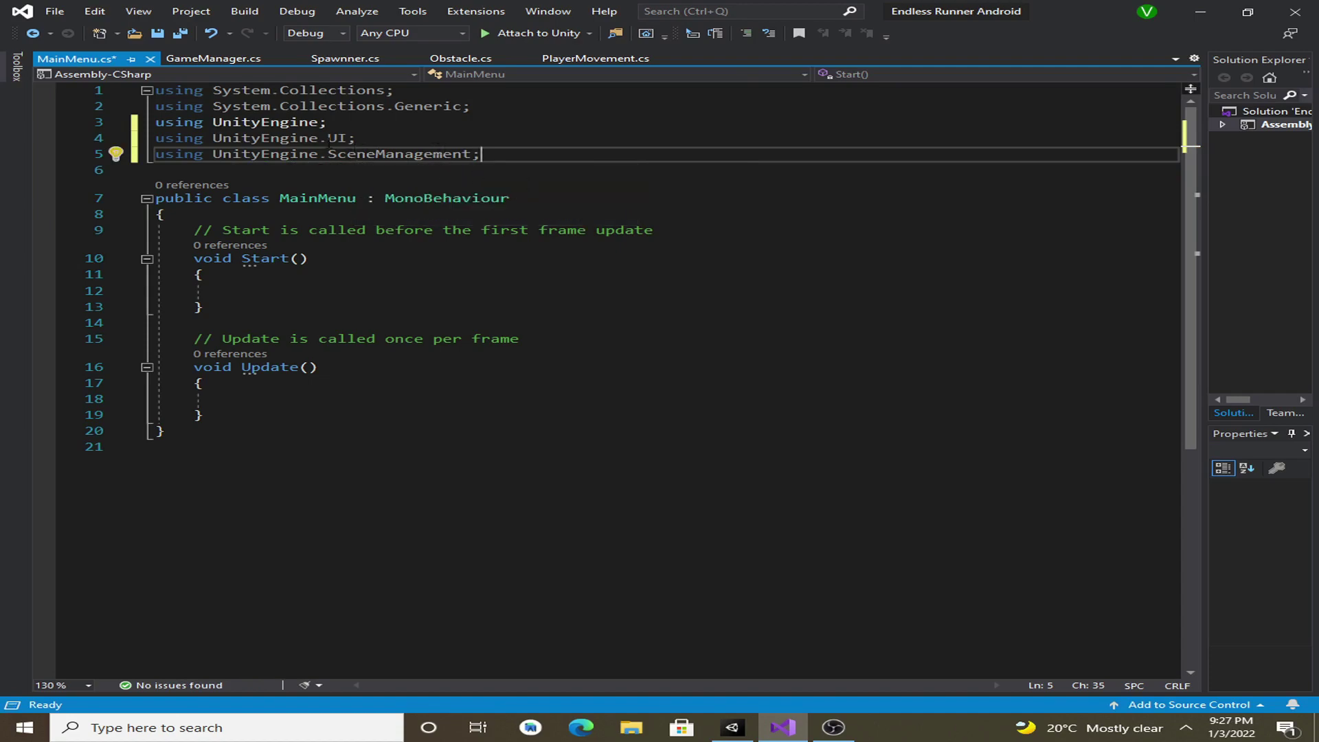
click(340, 140)
click(398, 143)
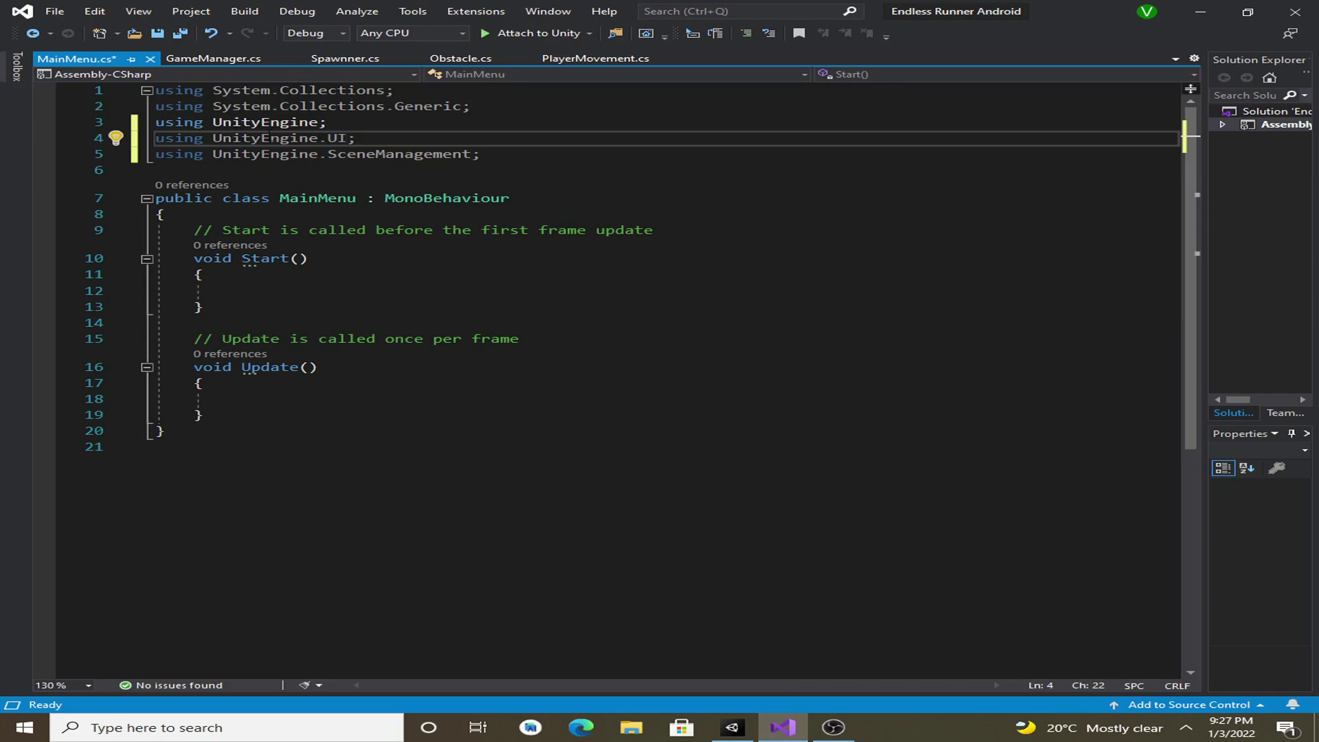
double_click(384, 137)
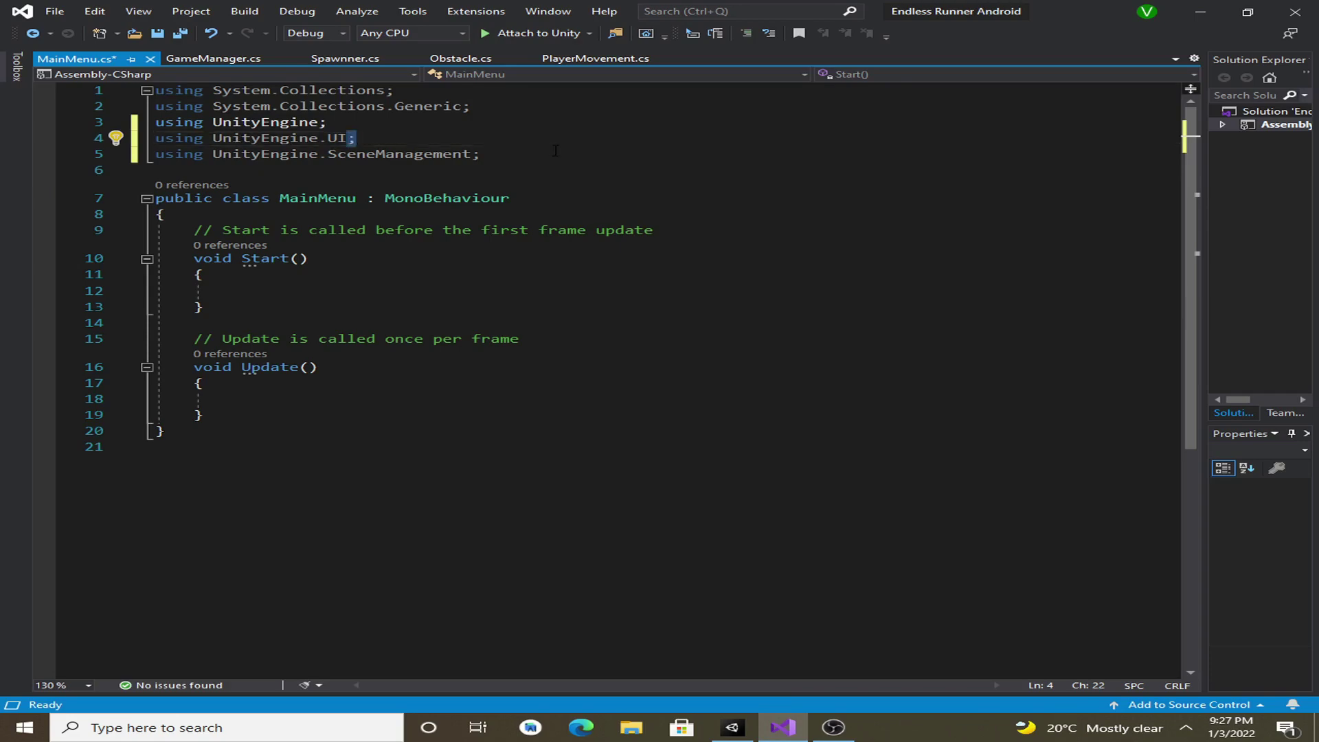
click(523, 158)
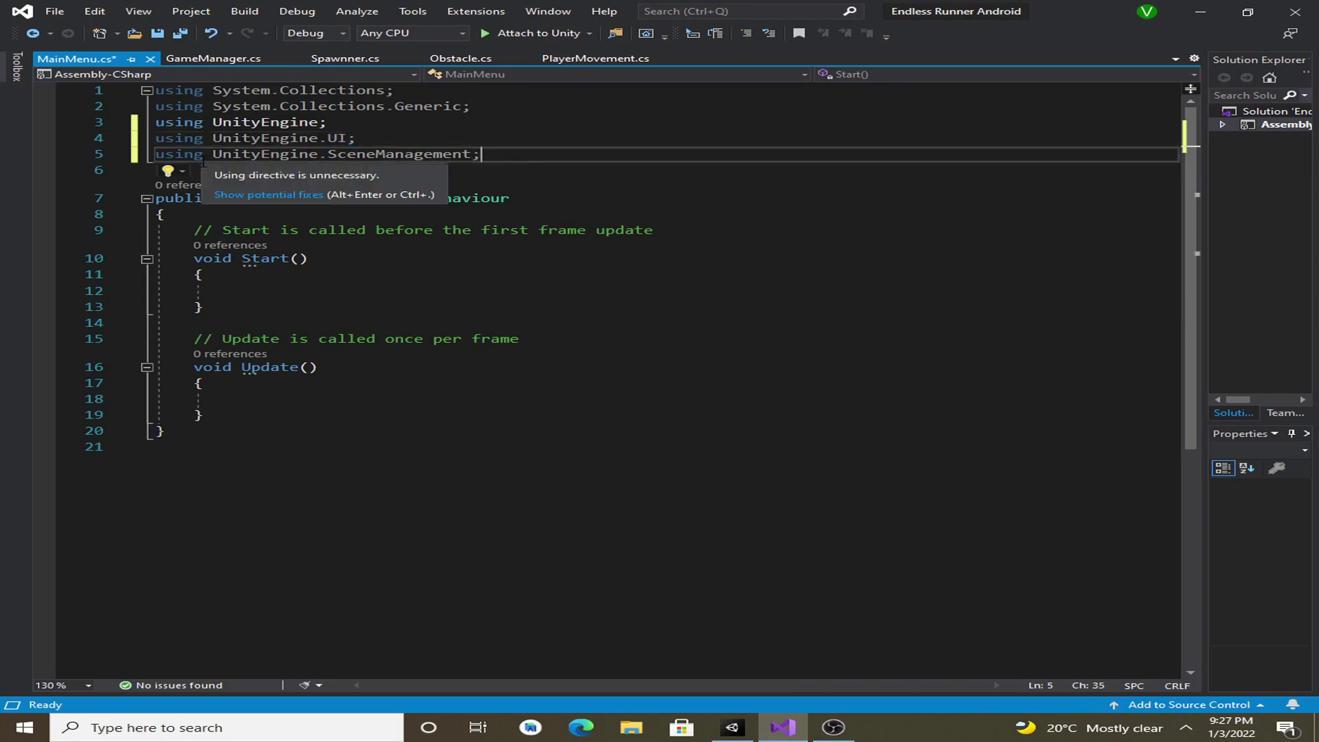
click(253, 292)
scroll(253, 292, down, 4)
scroll(283, 210, up, 4)
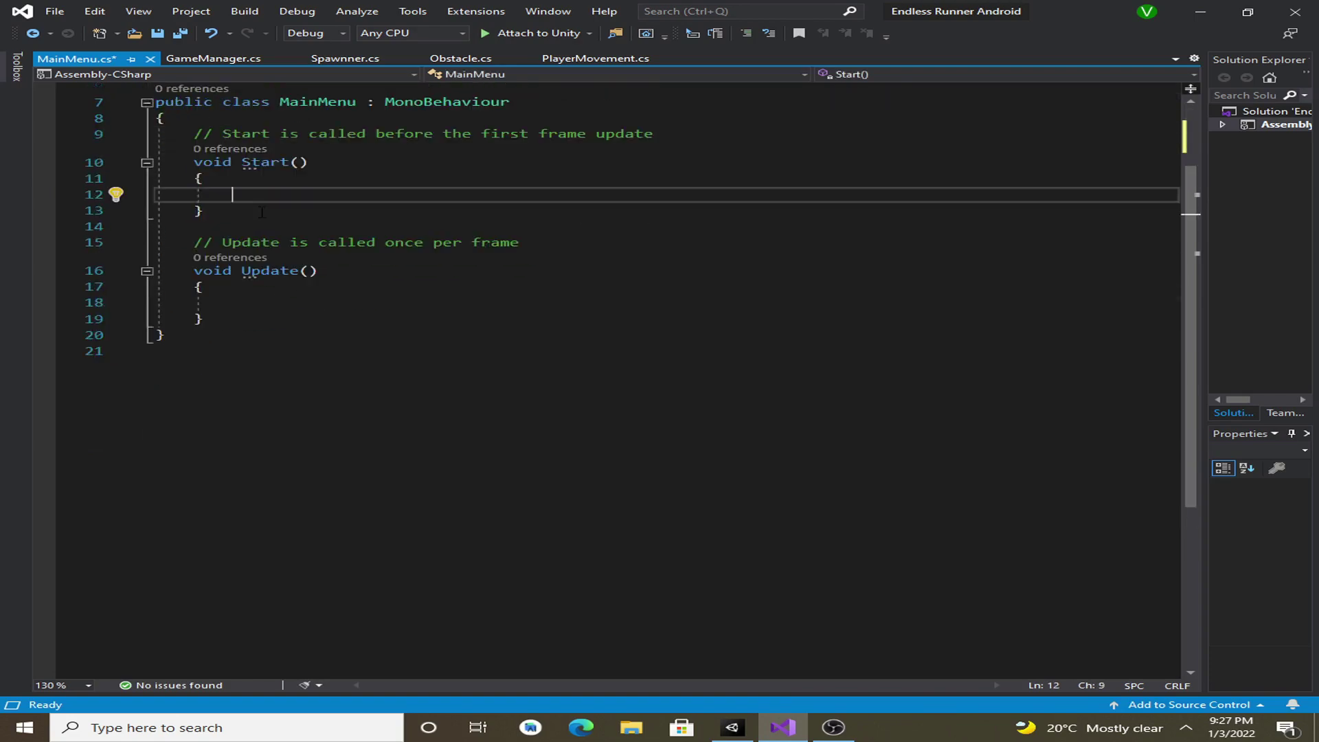
- Add an empty public void PlayGame() method below the Update method in the MainMenu class
scroll(371, 170, down, 2)
click(462, 319)
key(Return)
key(Return)
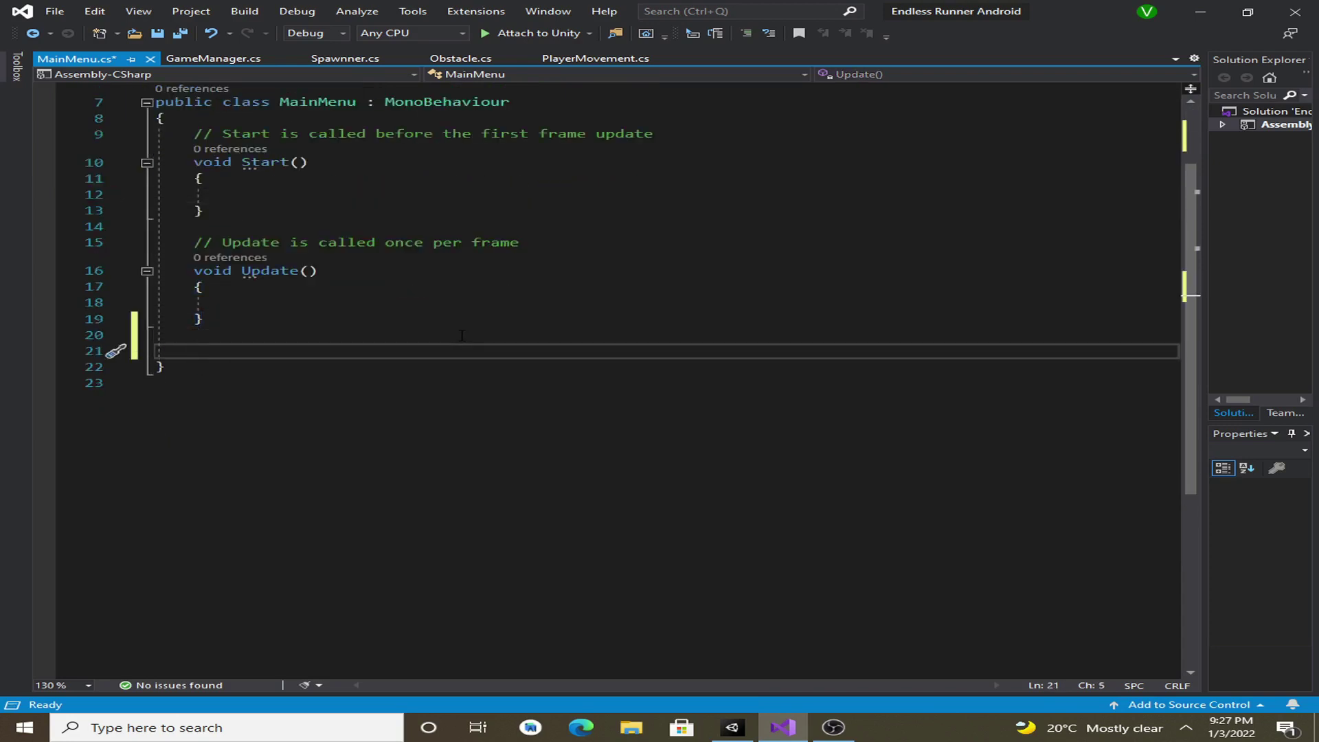
text(public)
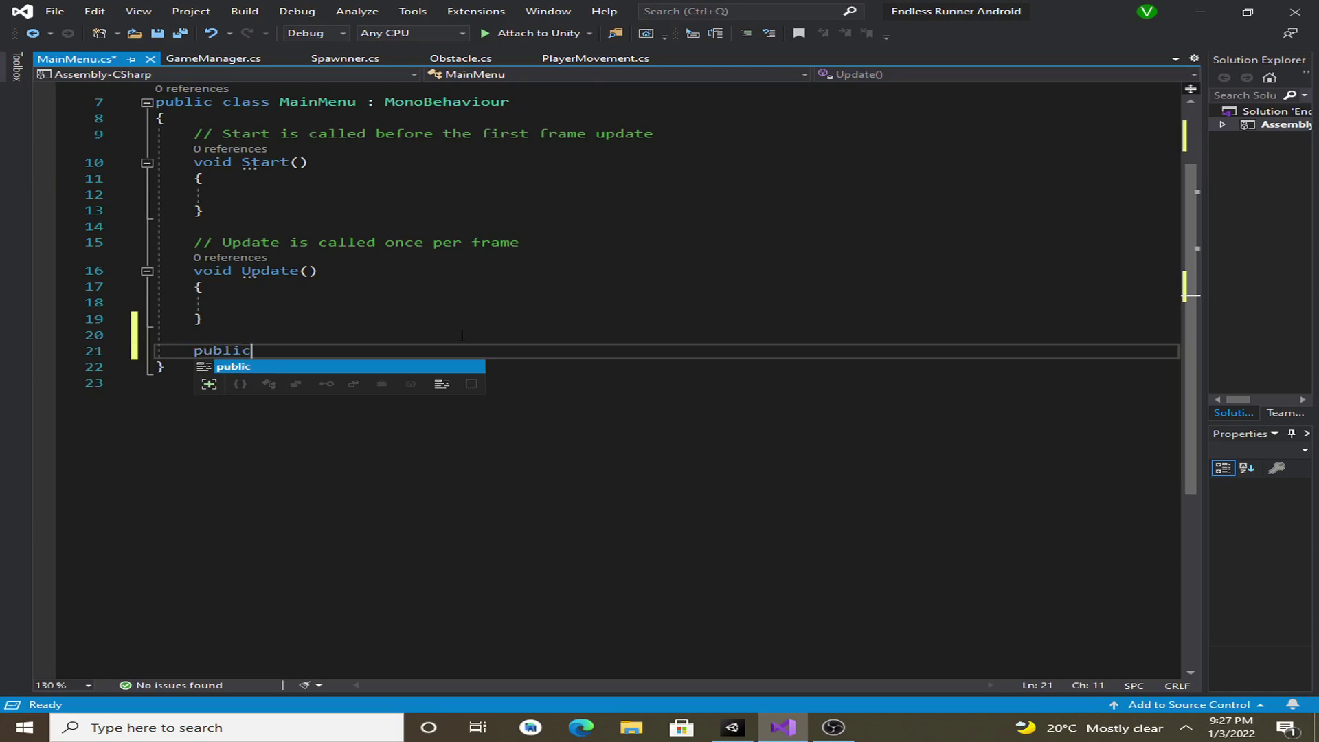
text( vo)
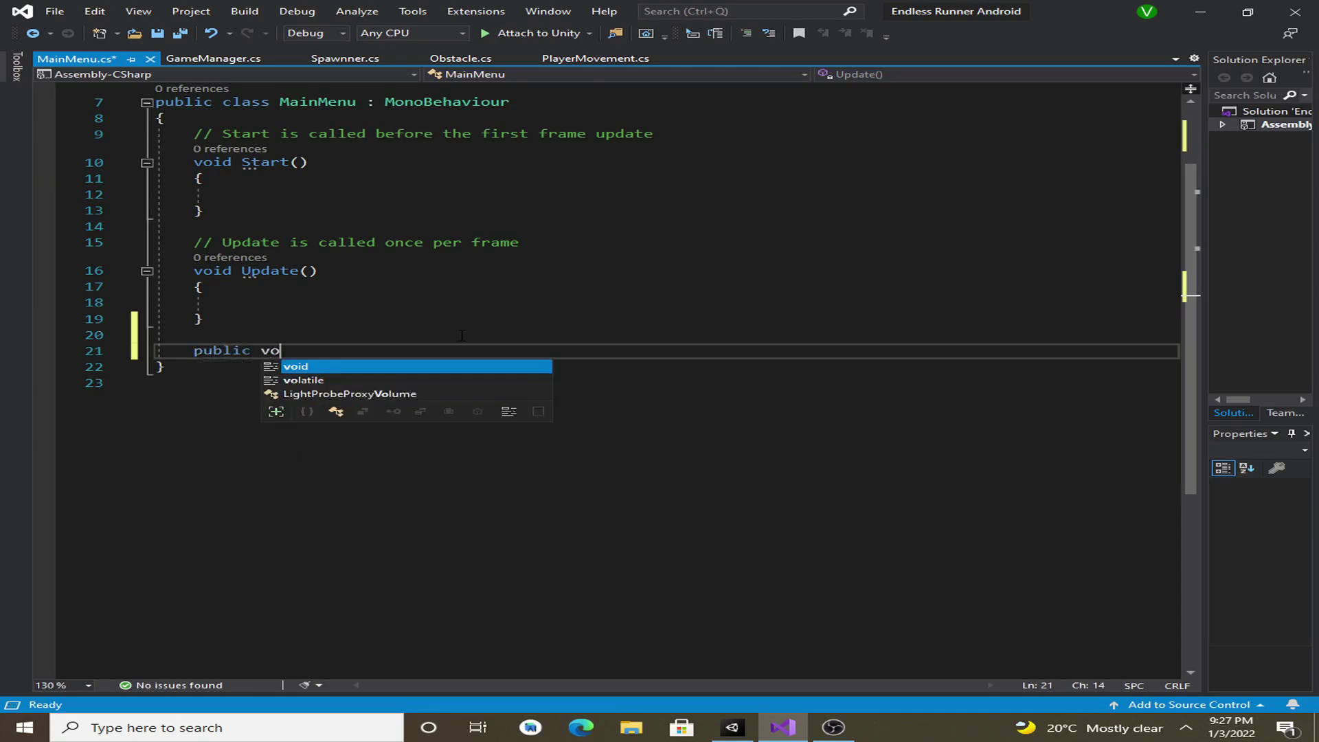
text(id Play)
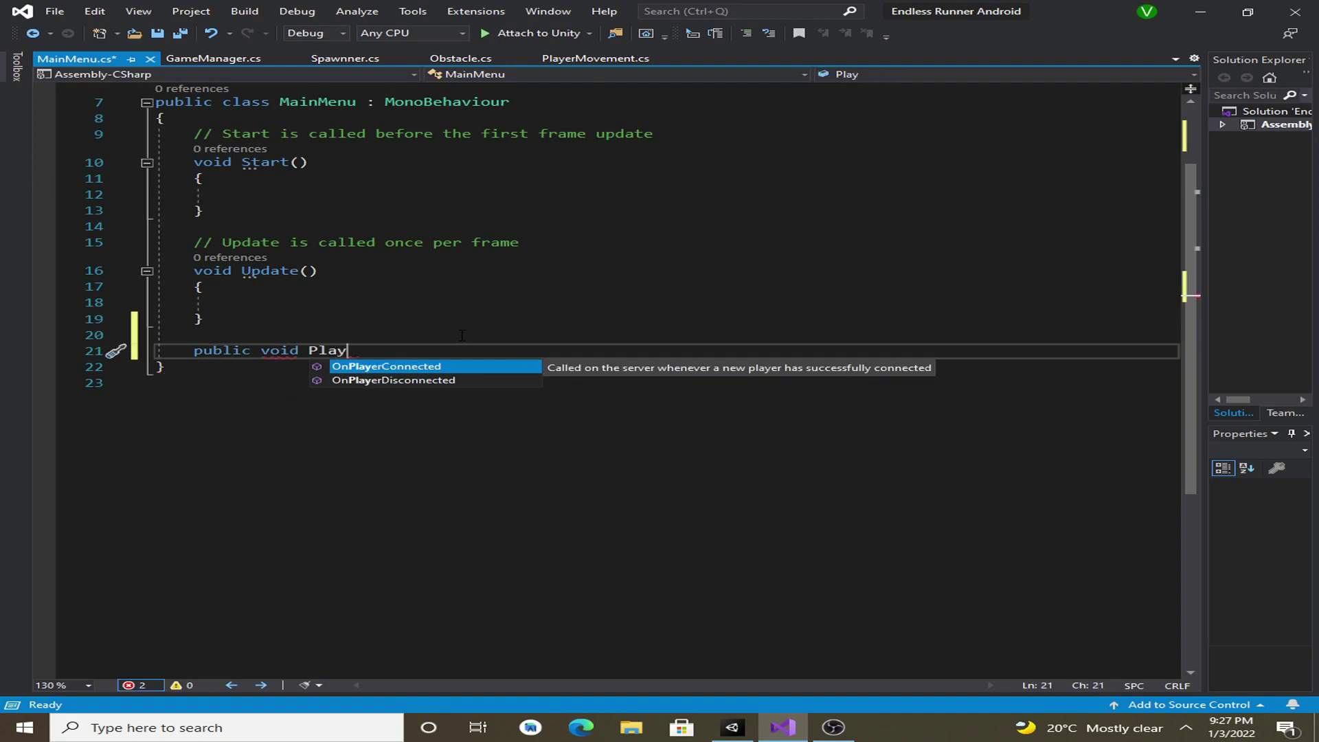
text(Gamn)
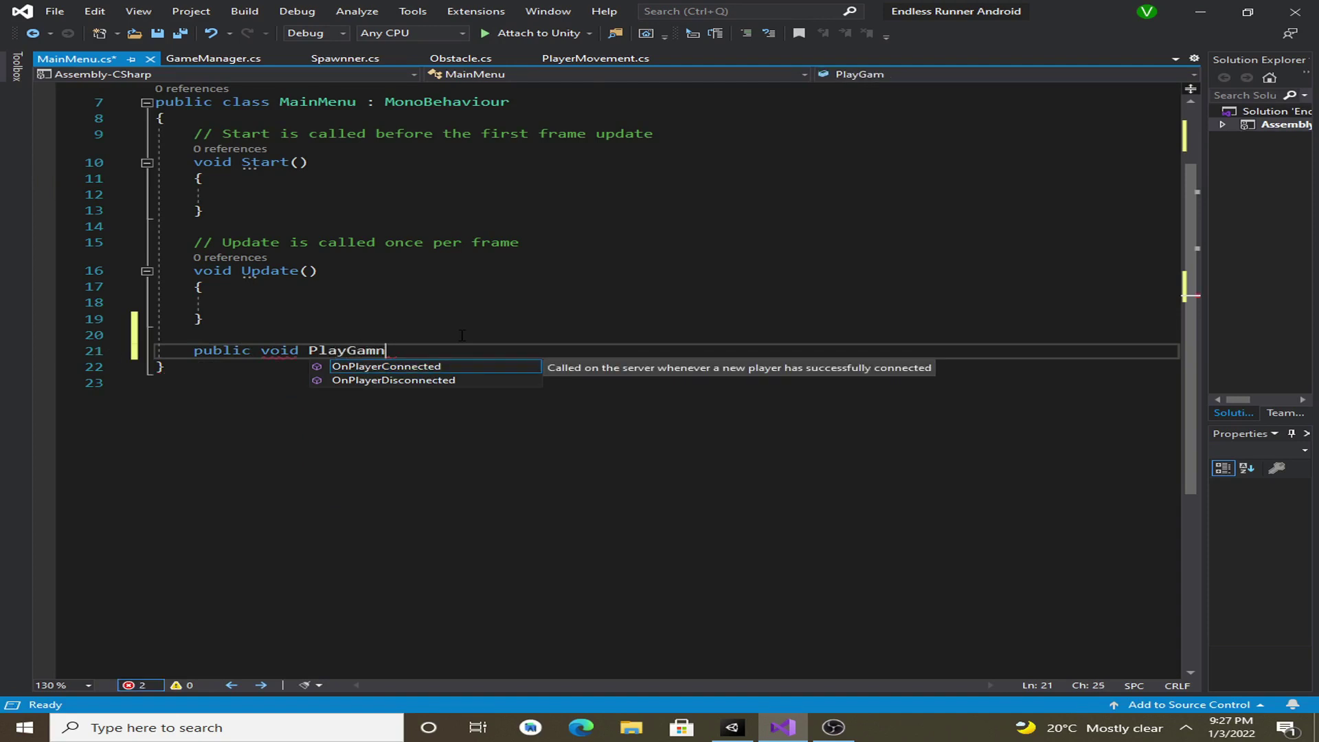
key(BackSpace)
text(e)
text(({)
key(BackSpace)
text())
key(Return)
text({)
key(Return)
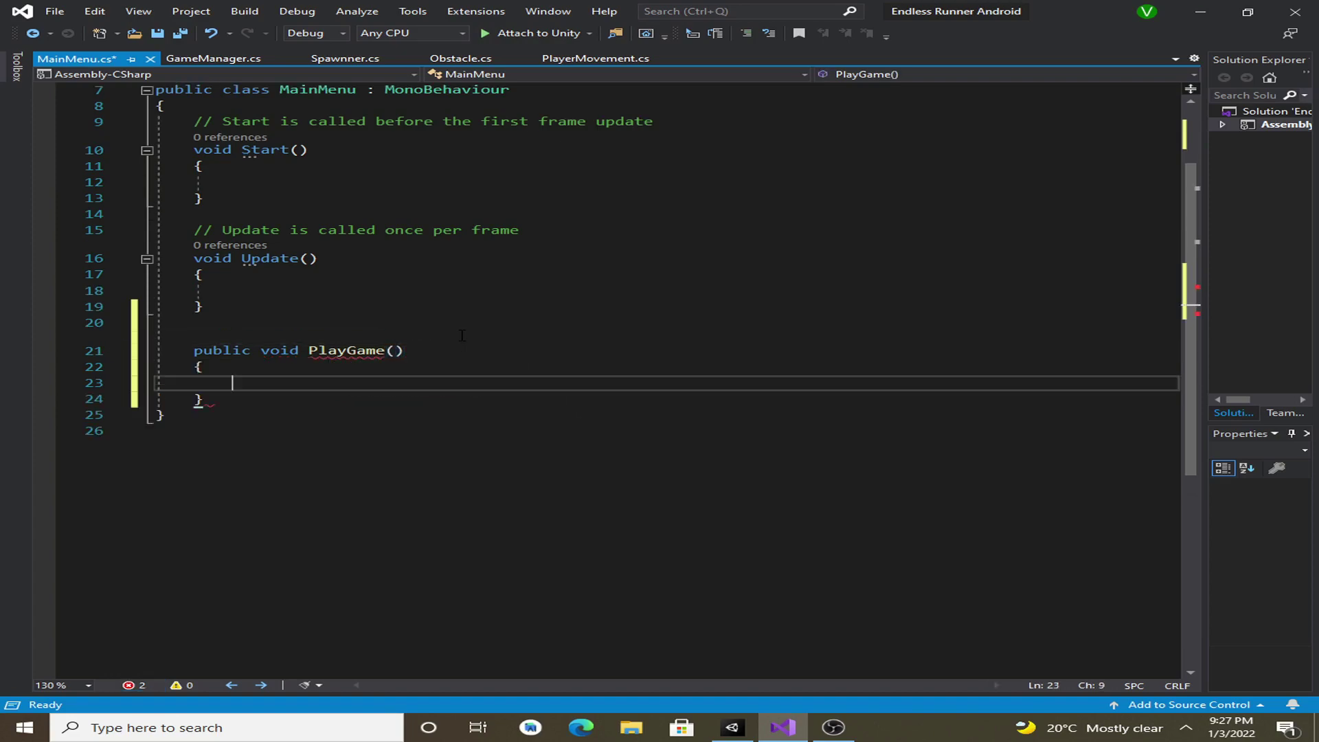
- Write a SceneManager.LoadScene call with an empty string argument inside the PlayGame method
text(SceneManager)
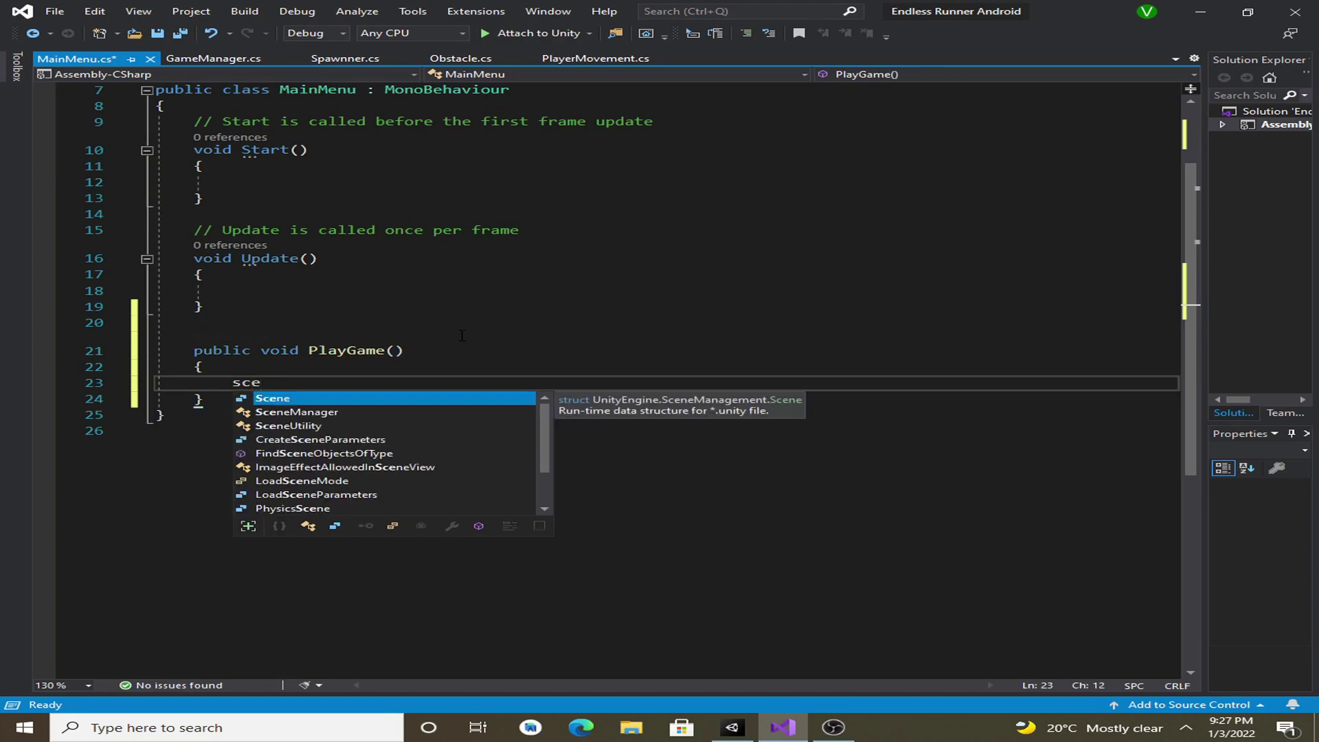
text(.loa)
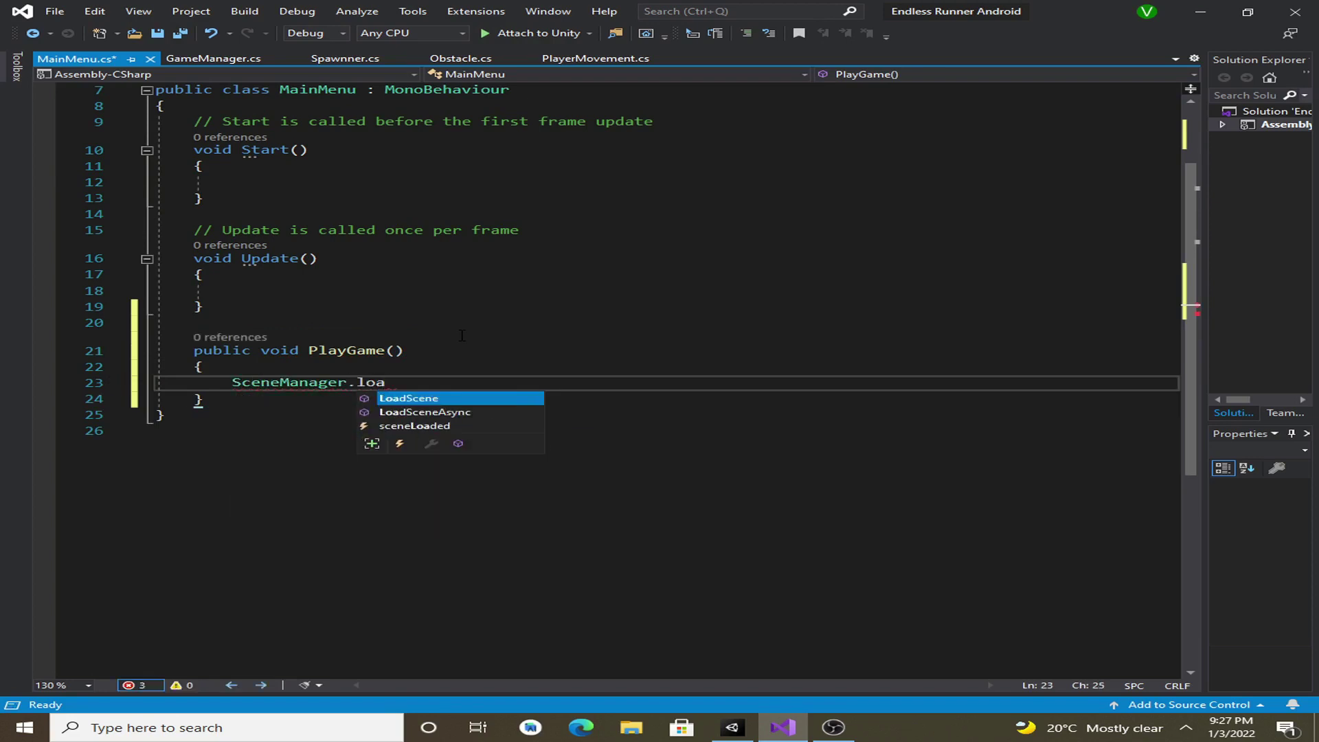
key(Tab)
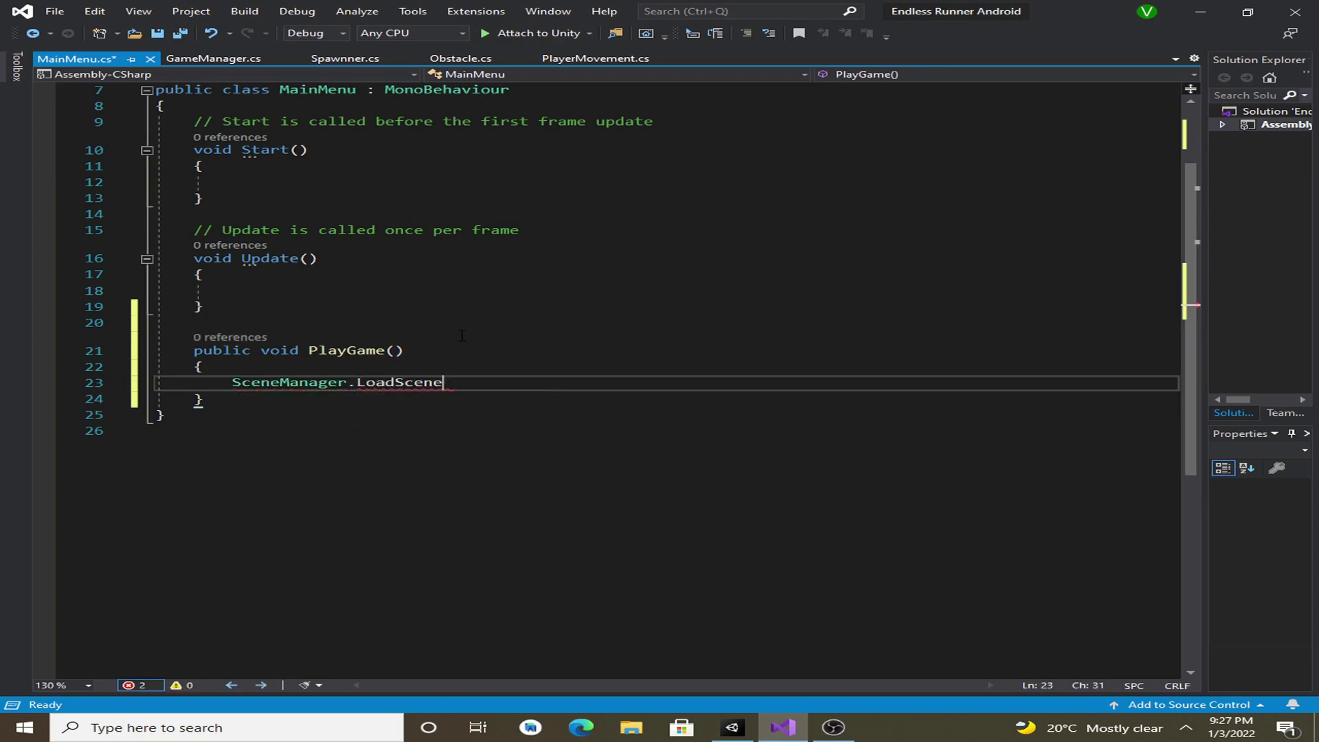
text(()
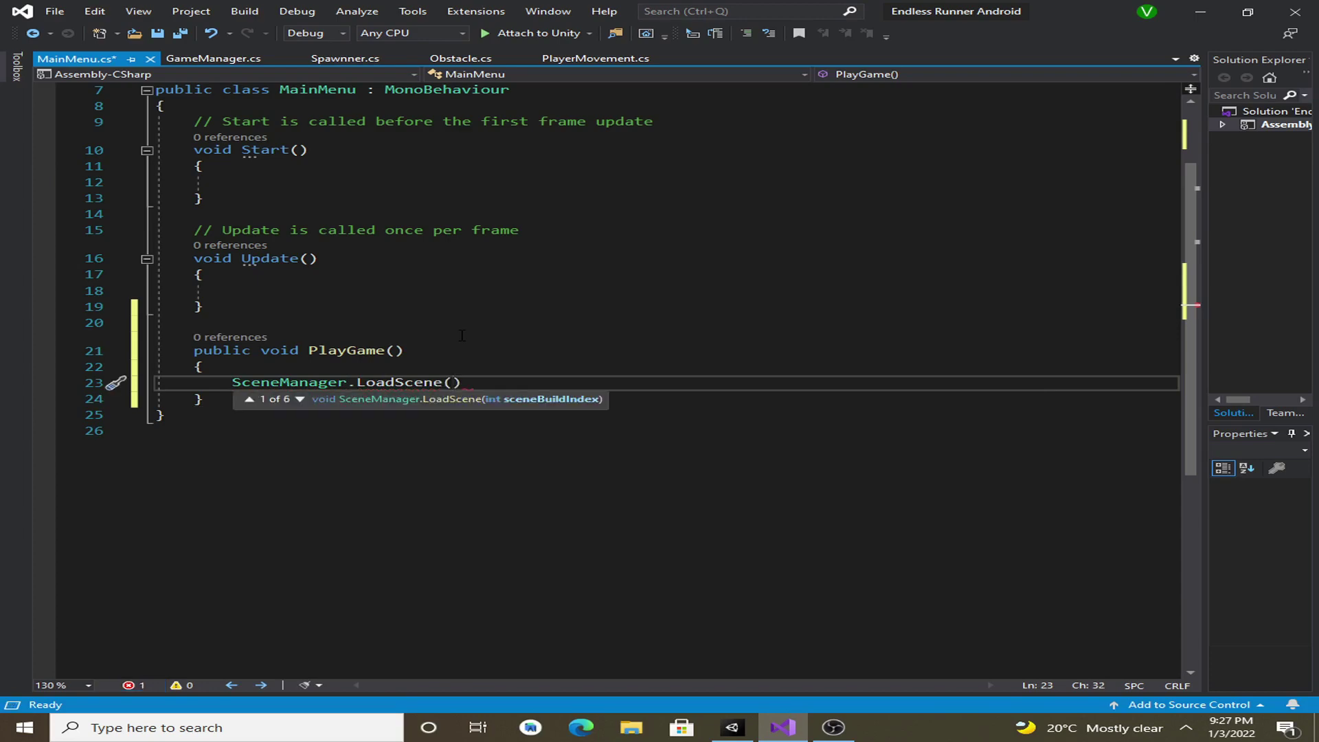
text(")
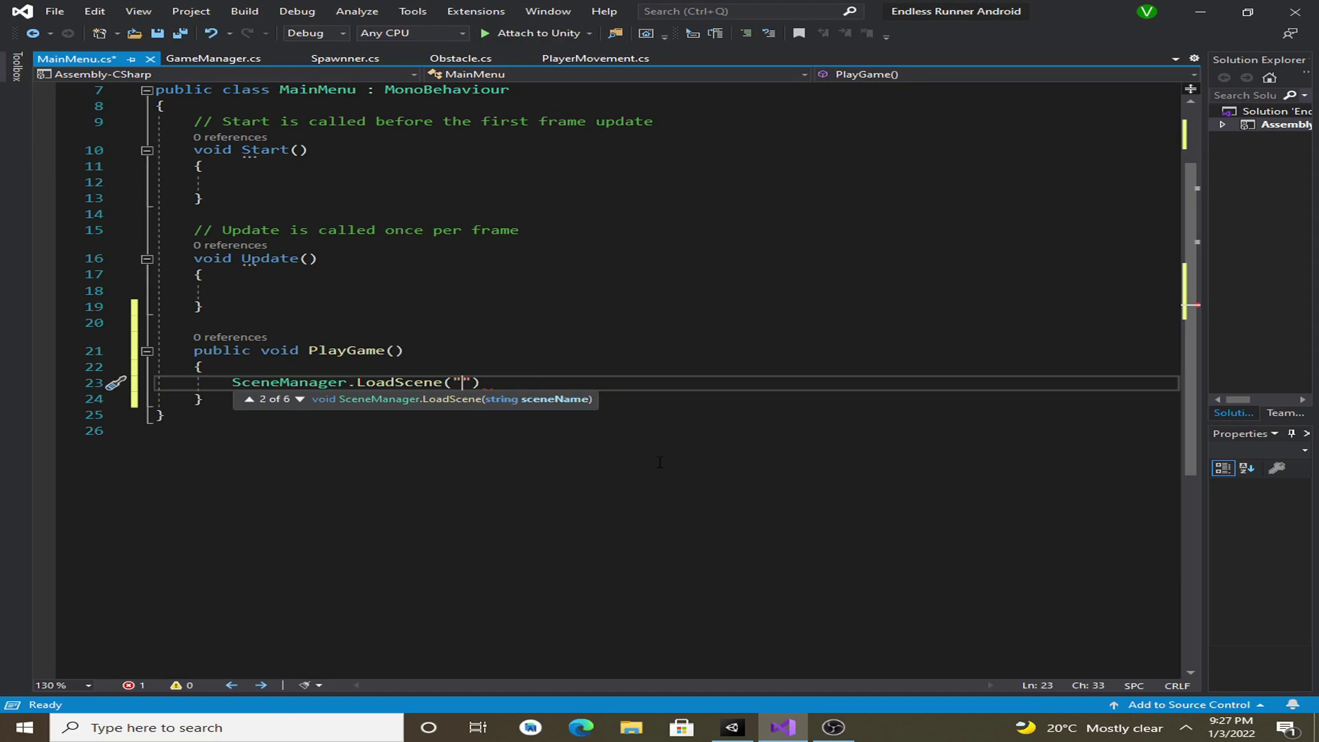
key(End)
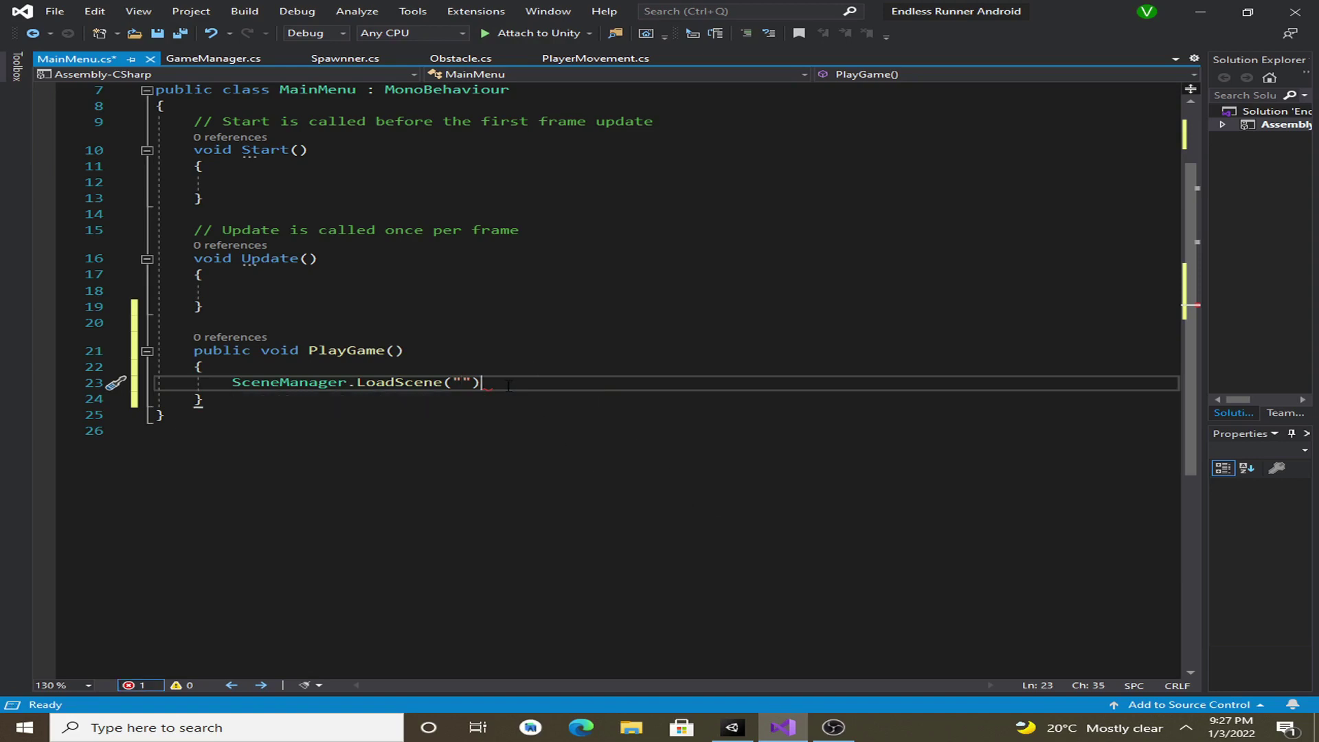
key(Left)
key(Left)
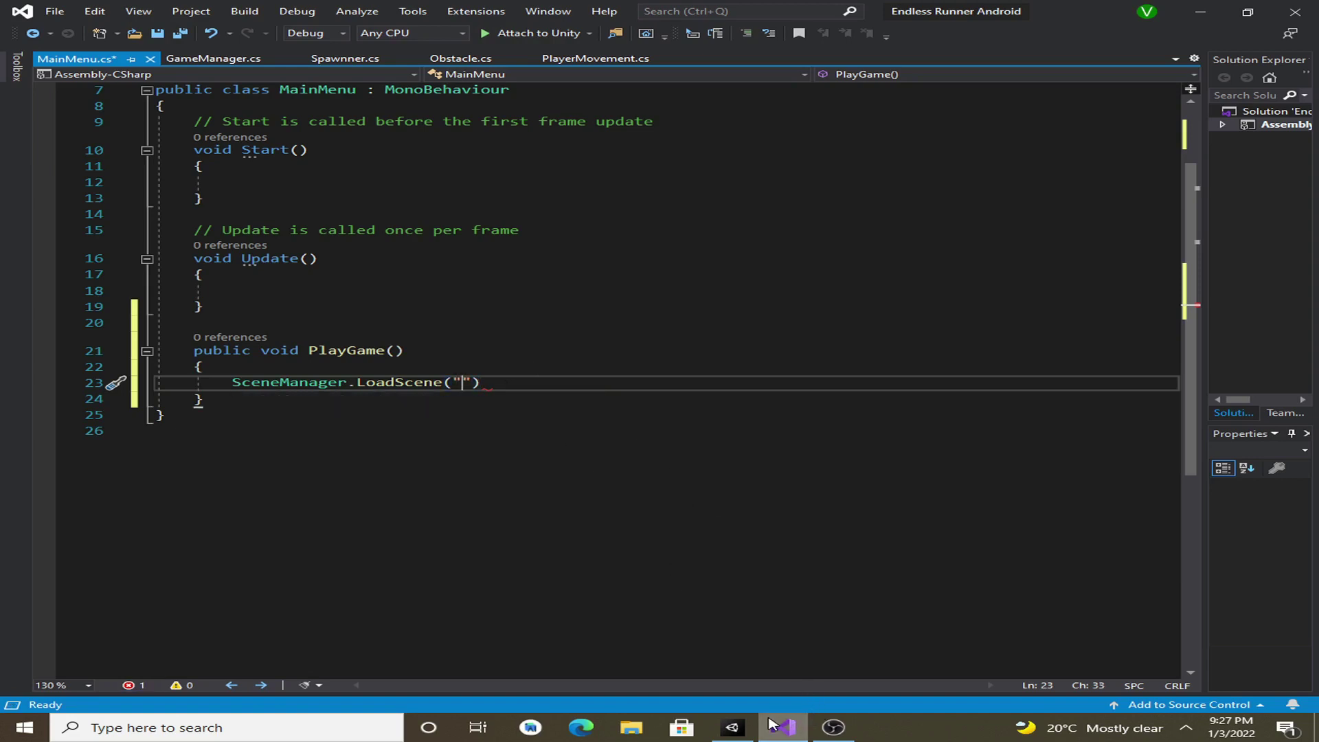
- Switch to Unity and copy the name of the SampleScene asset in the Scenes folder
click(740, 728)
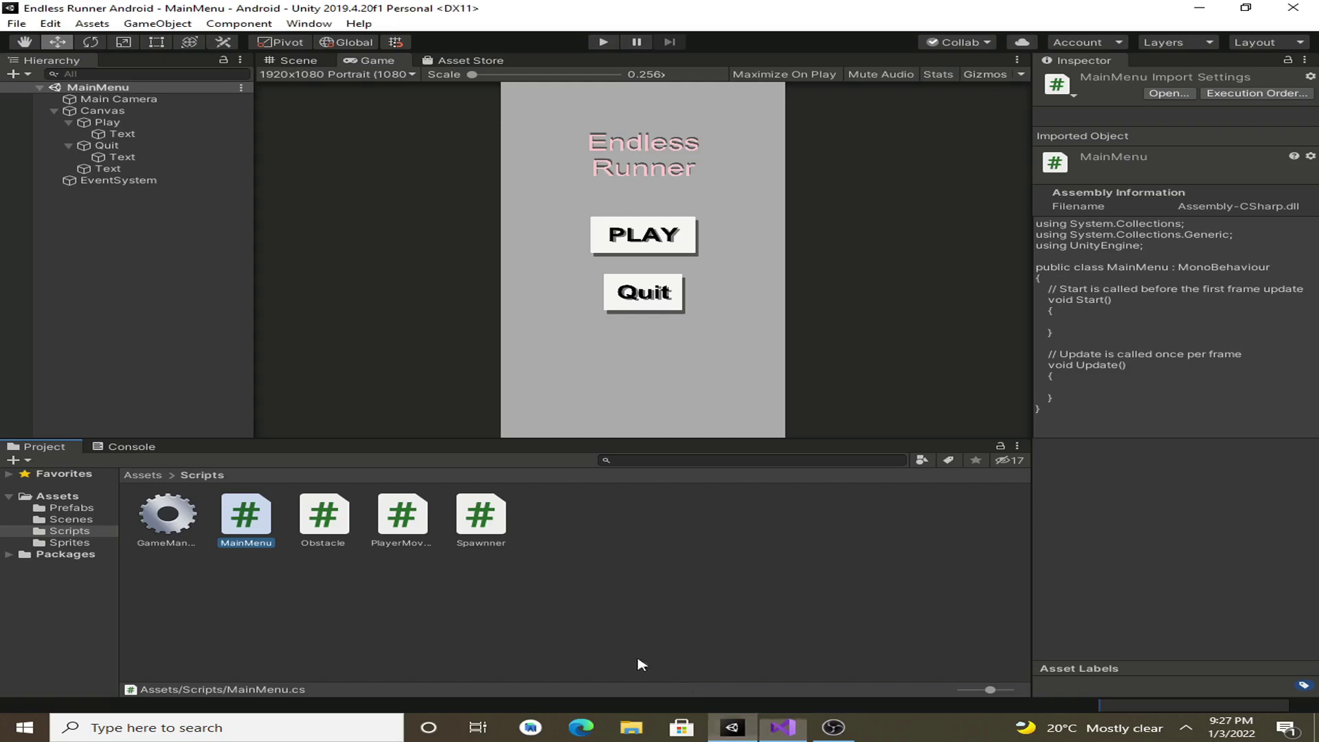
click(71, 520)
click(230, 542)
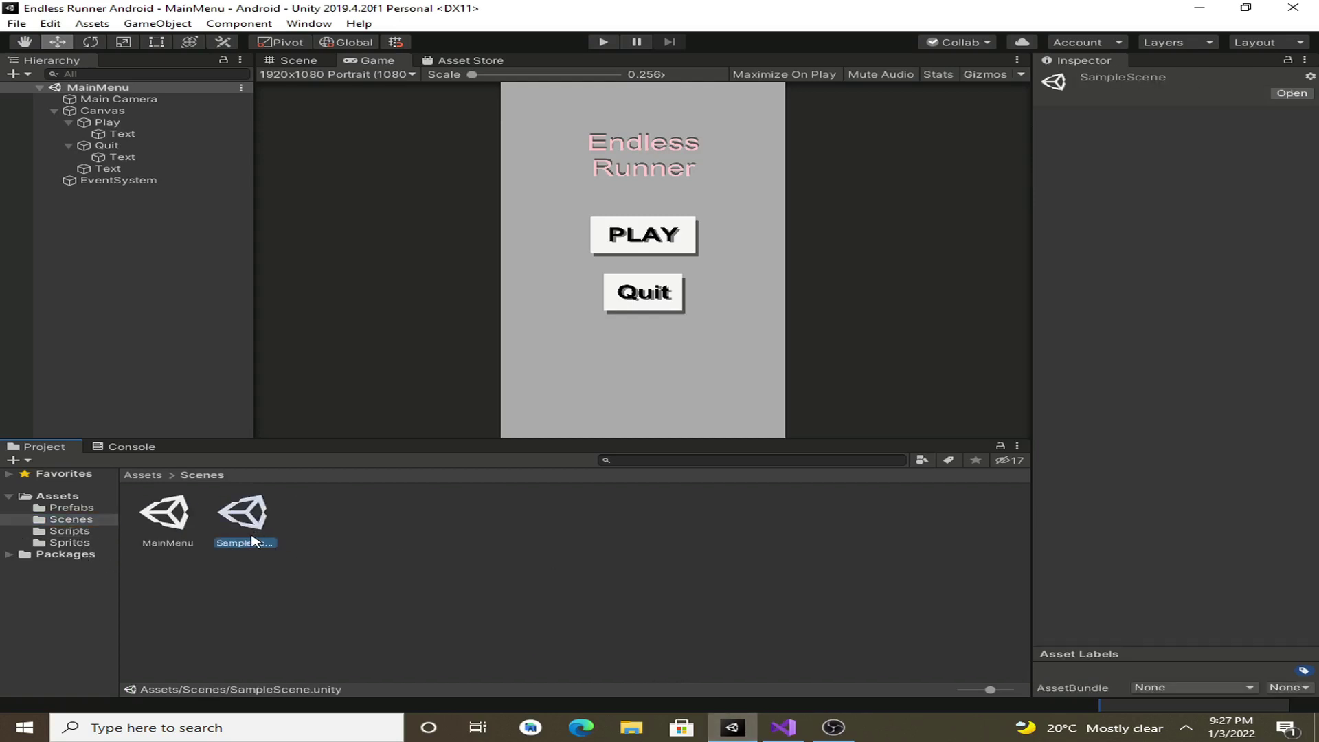
click(253, 541)
key(ctrl+c)
- Back in Visual Studio, insert SampleScene as the LoadScene argument, end the statement with a semicolon, and save the script
click(787, 729)
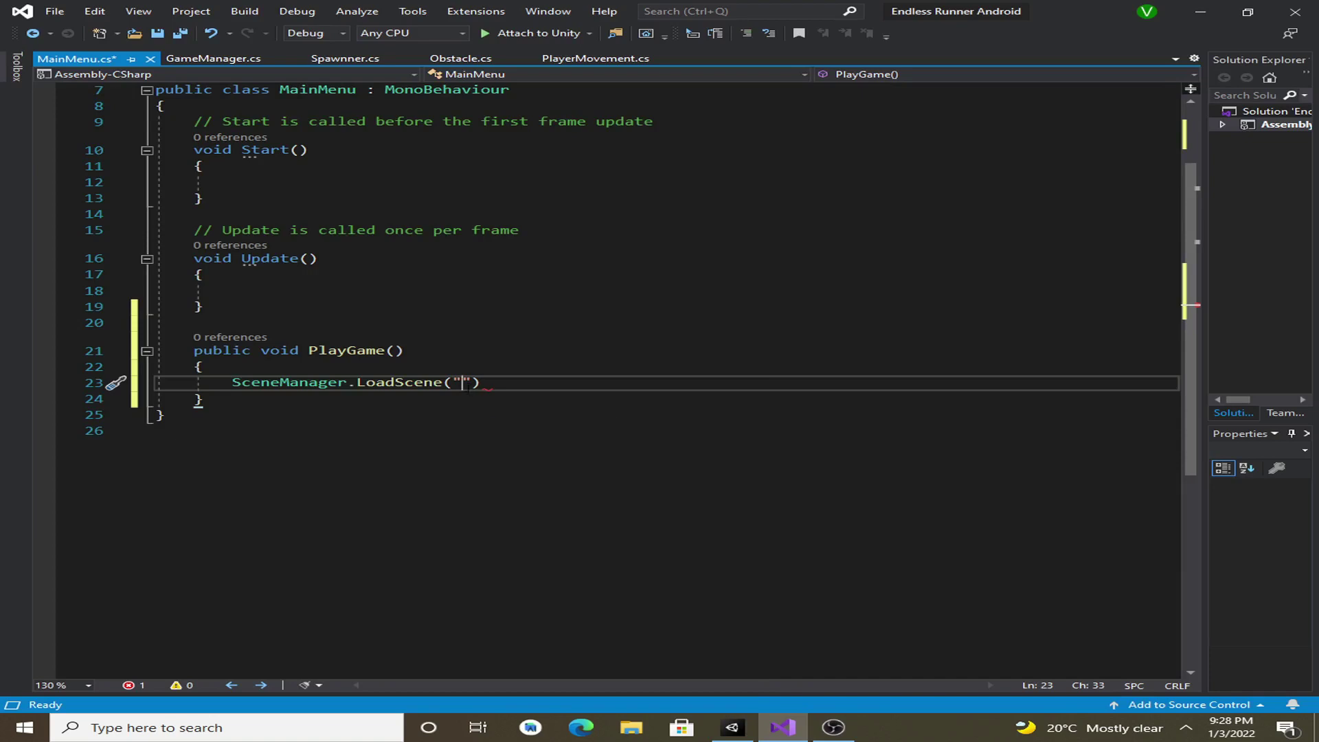
key(ctrl+v)
key(End)
text(;)
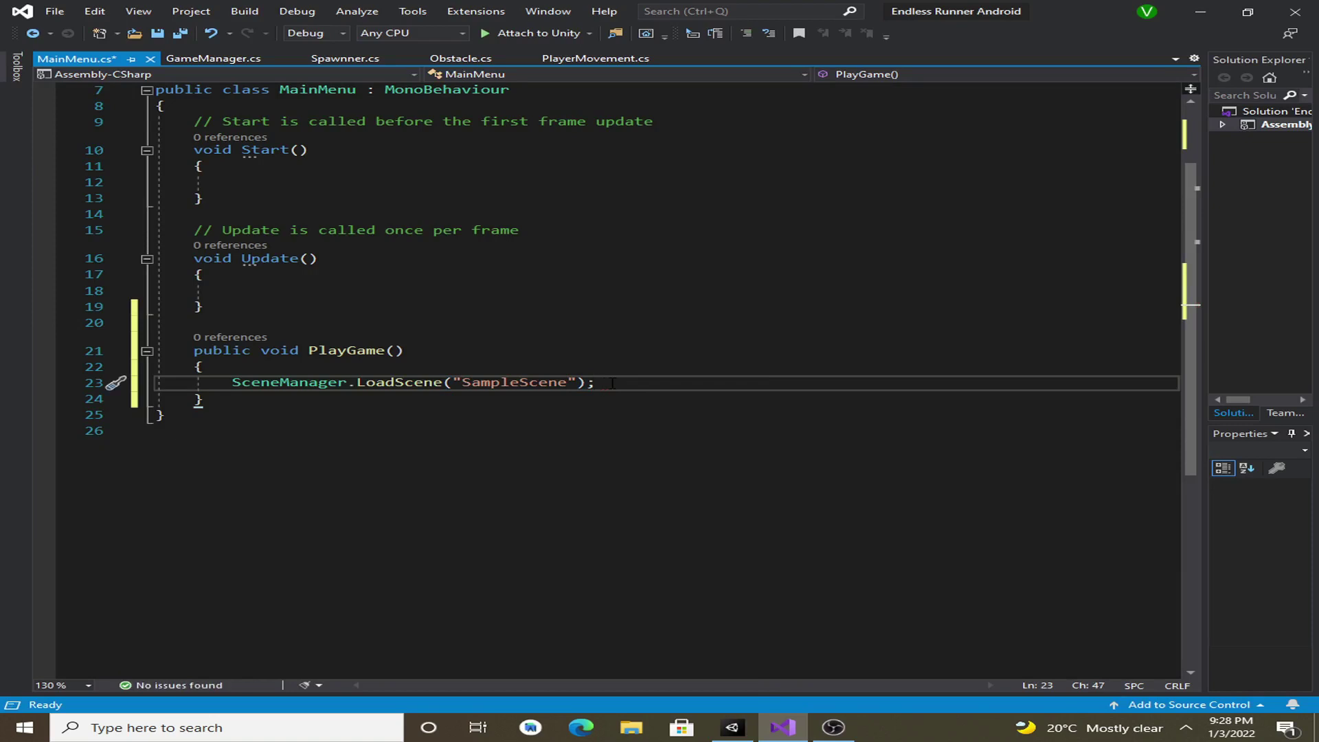
key(ctrl+s)
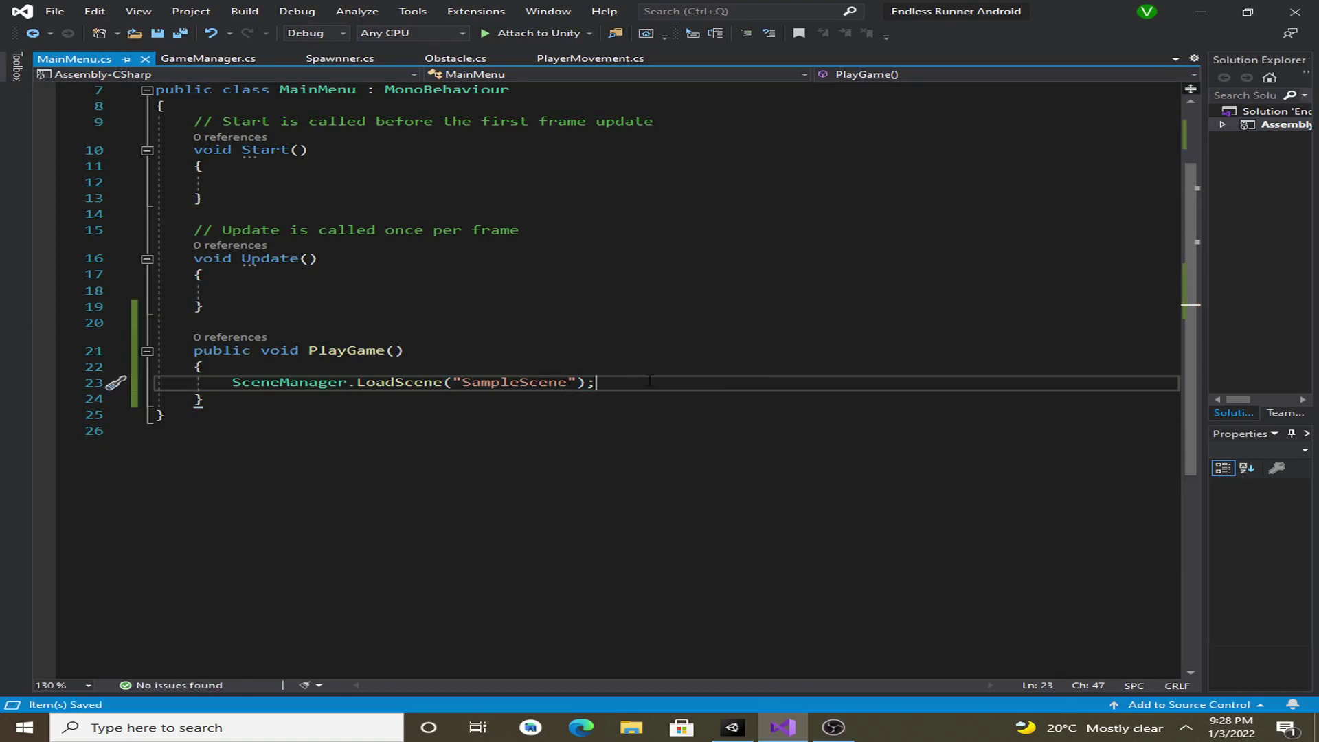
key(Down)
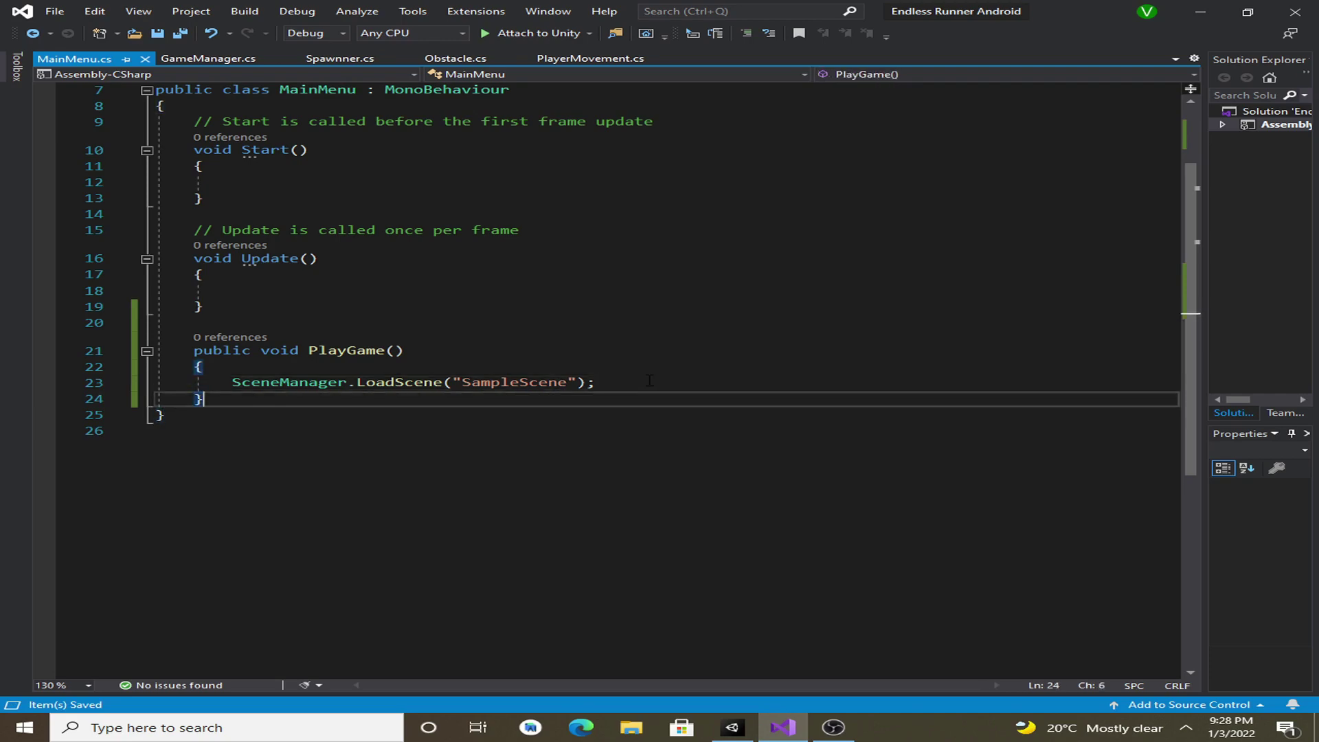
- Add two blank lines below the PlayGame method in the MainMenu class
key(Return)
key(Return)
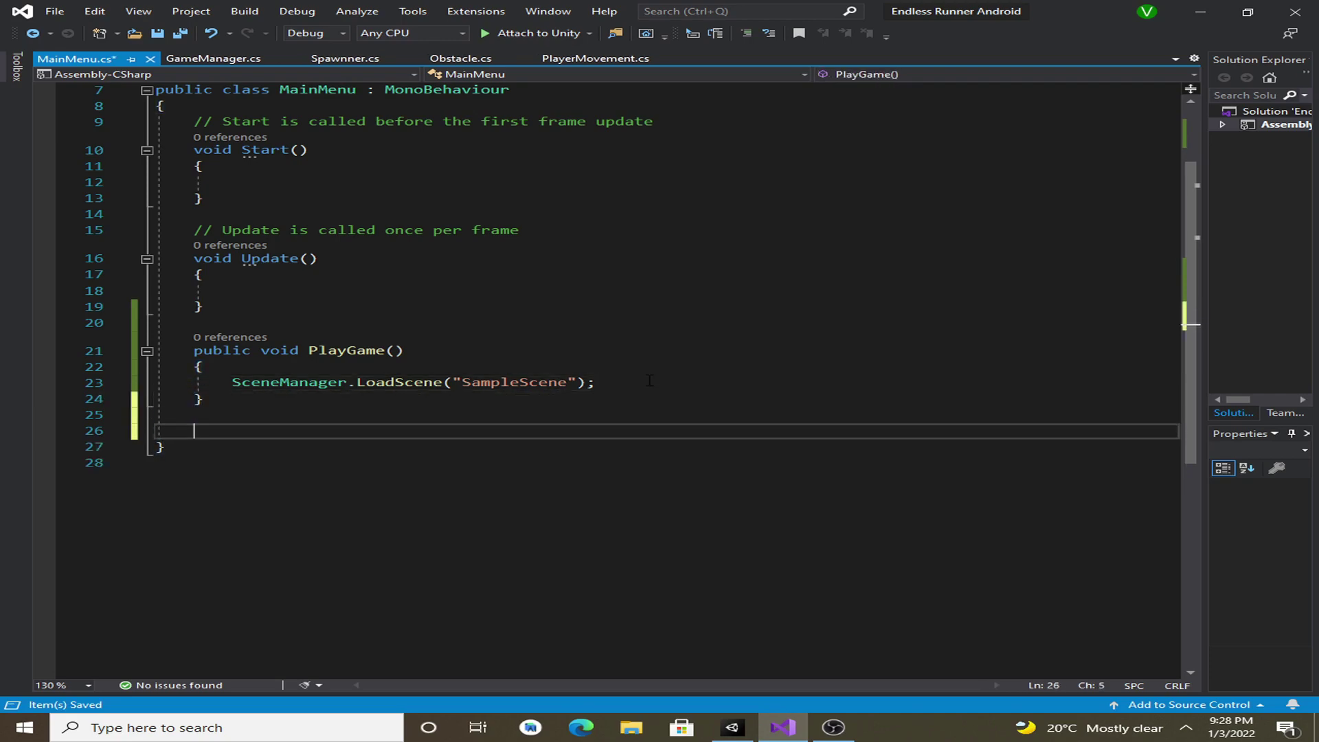
text(pub)
key(Tab)
key(BackSpace)
key(BackSpace)
key(BackSpace)
key(BackSpace)
key(BackSpace)
- Copy the whole QuitGame method, including its Application.Quit call, from GameManager.cs
click(218, 60)
scroll(257, 369, up, 3)
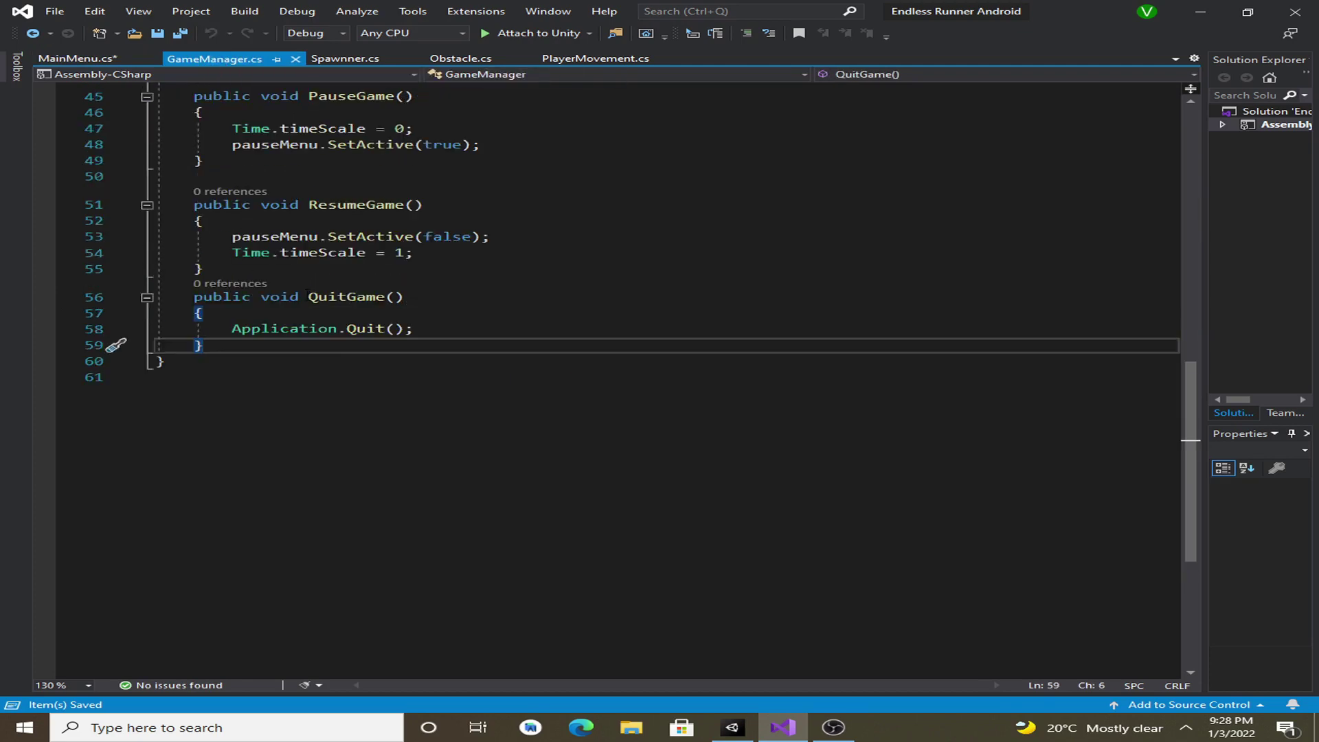
drag(184, 392, 233, 441)
key(ctrl+c)
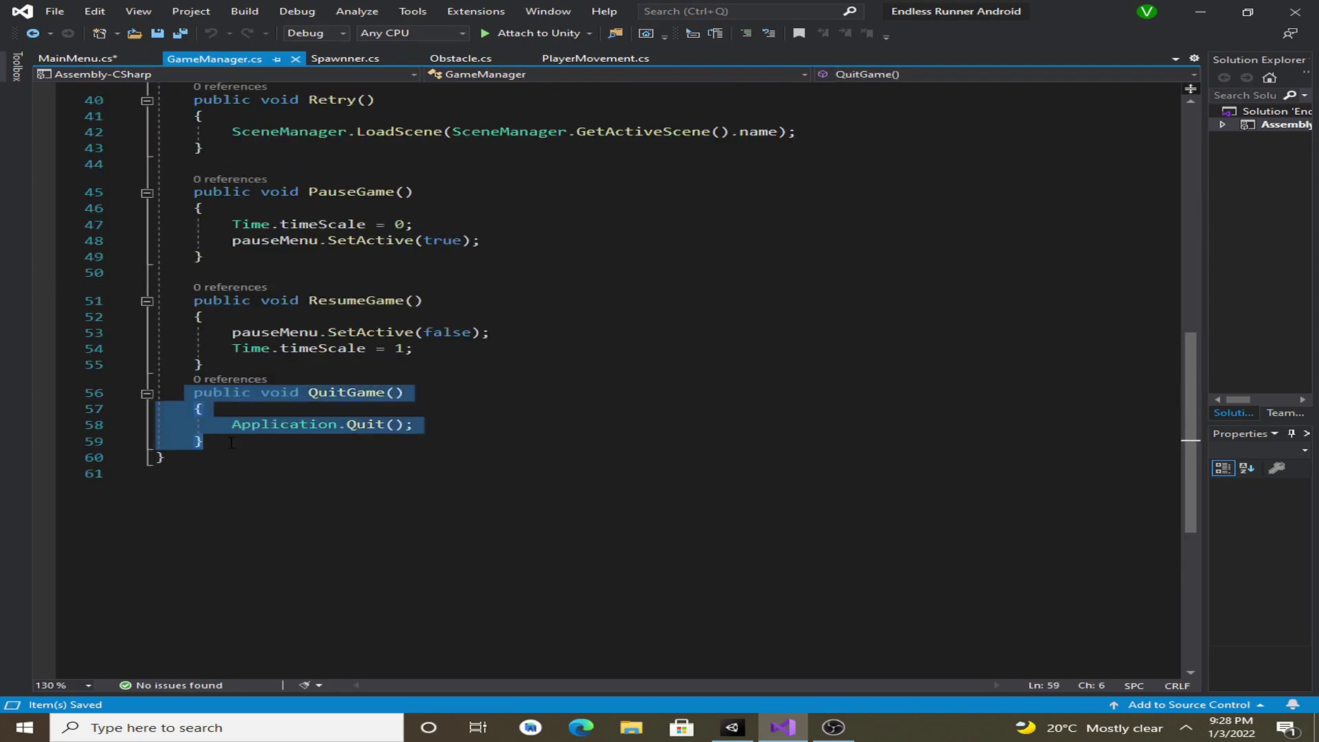
- Paste the copied QuitGame method below PlayGame in MainMenu.cs and save the script
click(77, 58)
click(235, 424)
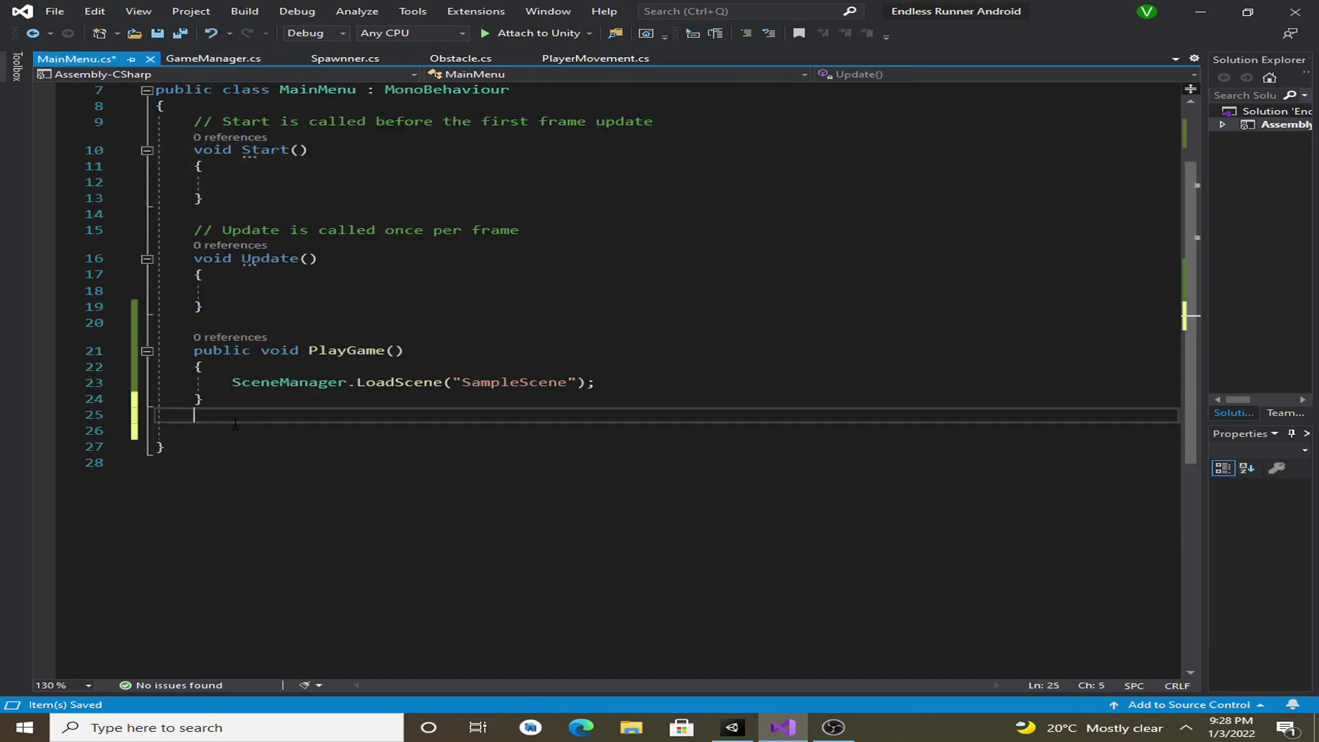
click(230, 429)
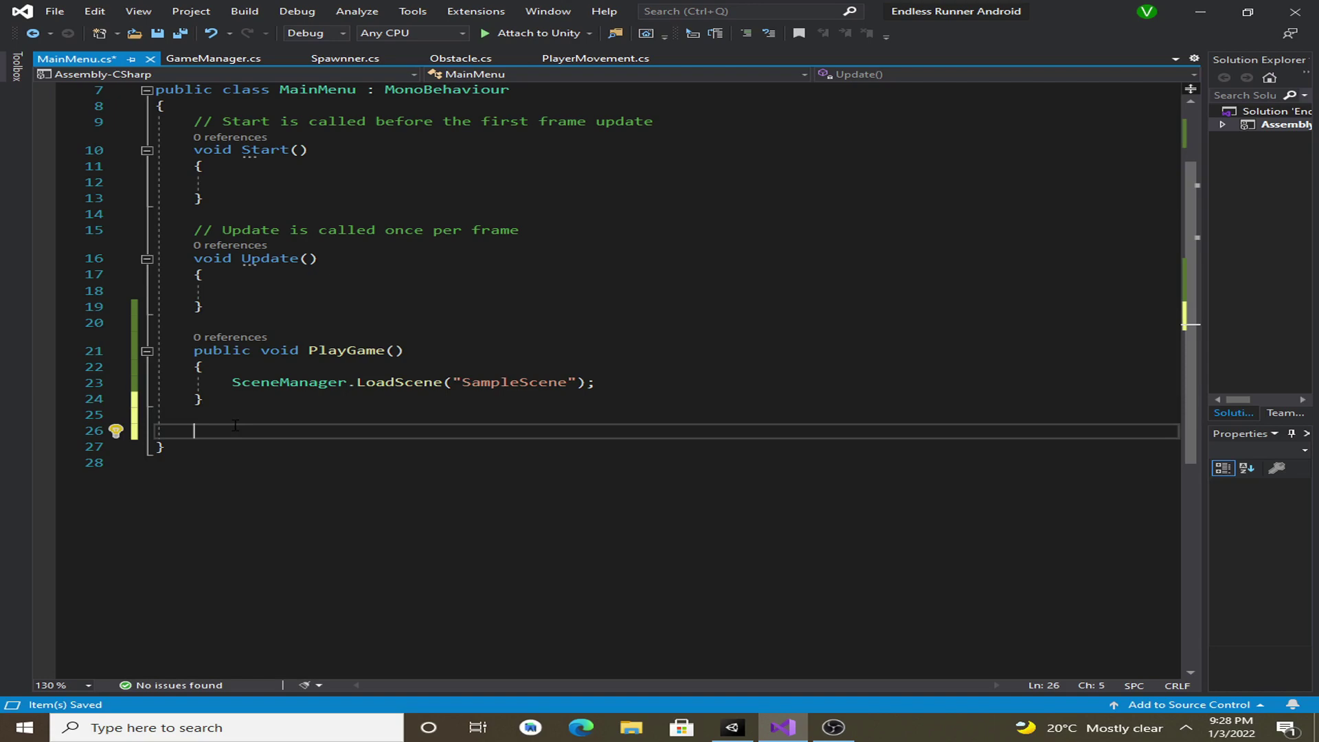
key(ctrl+v)
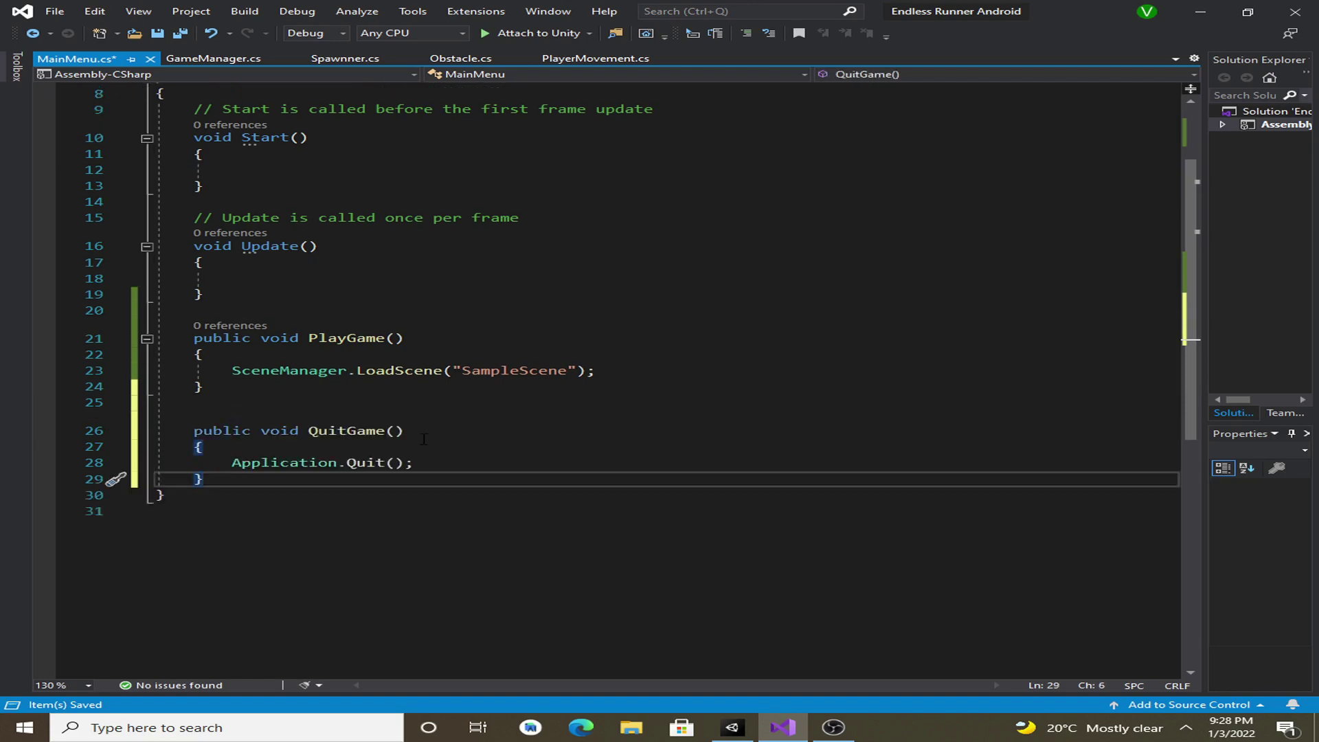
key(Up)
key(End)
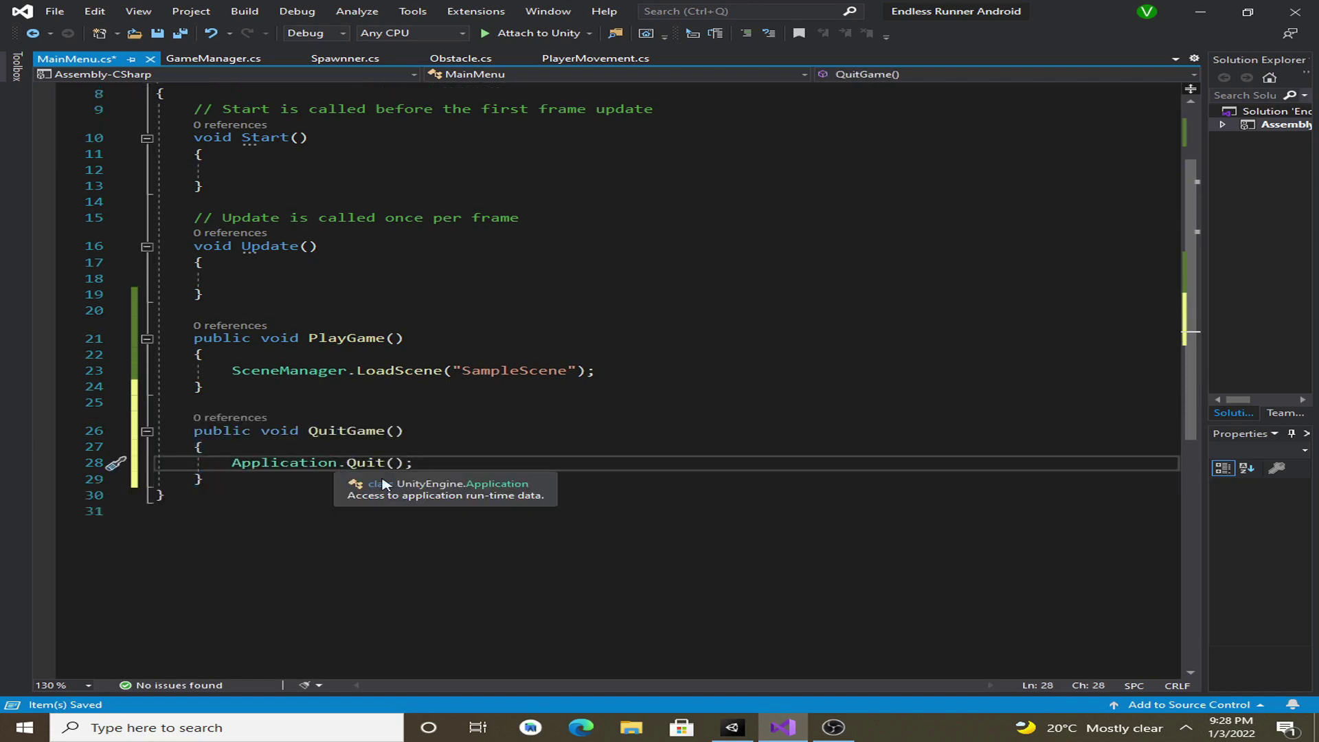
scroll(341, 410, down, 2)
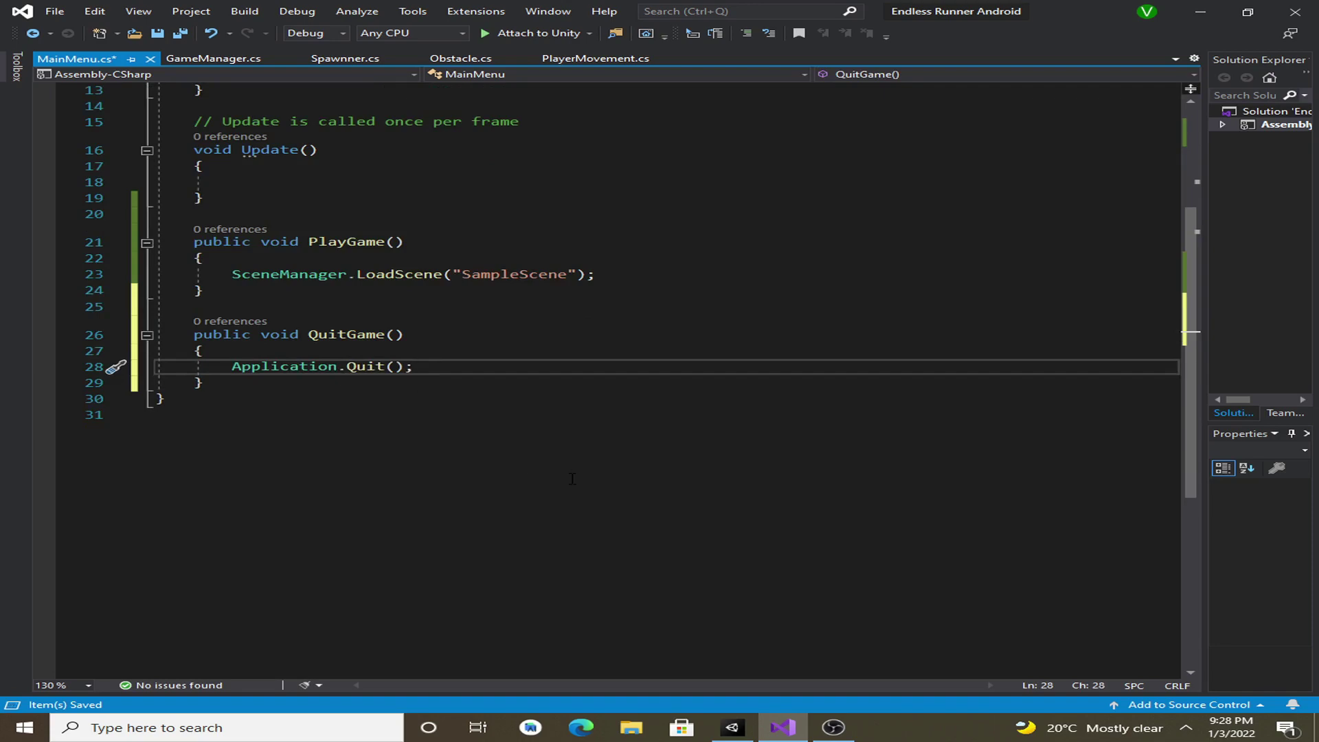
key(ctrl+s)
scroll(330, 129, up, 3)
scroll(329, 129, up, 2)
scroll(397, 362, down, 2)
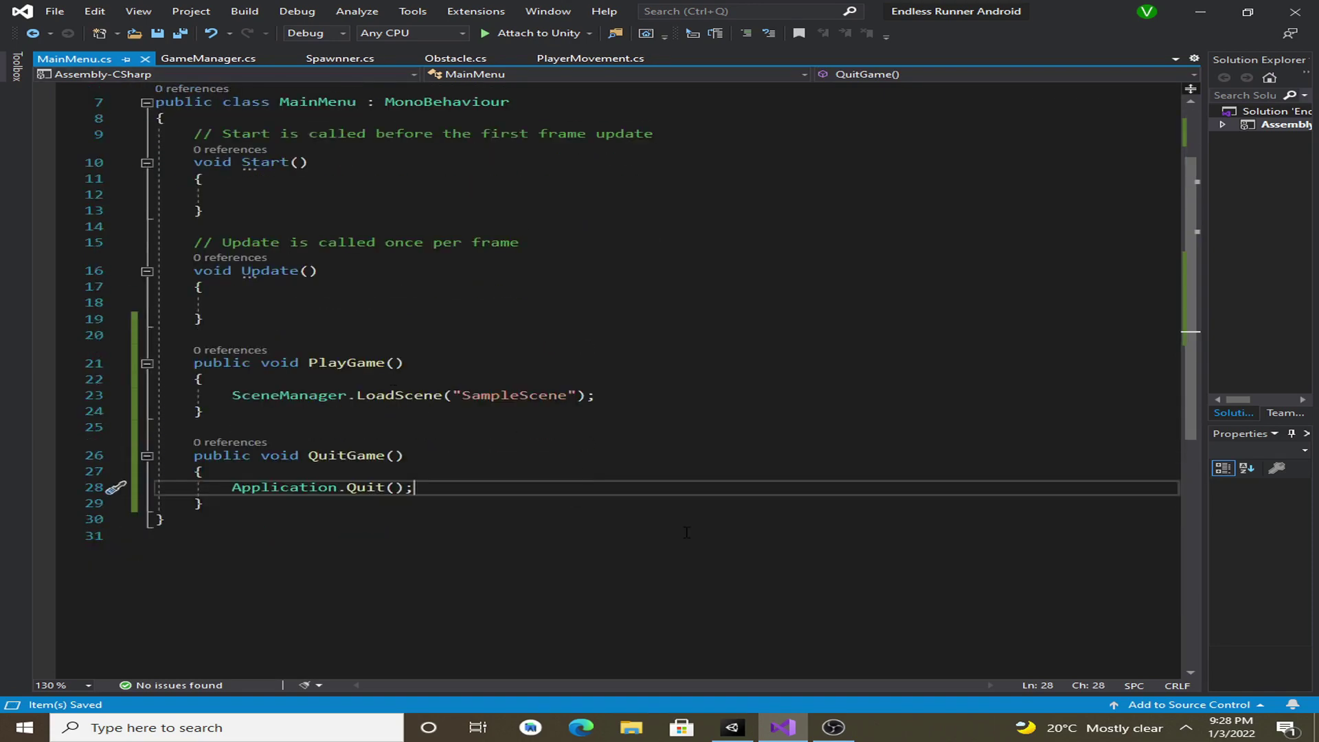
- Switch to Unity and attach the MainMenu script to the Canvas object as a component
click(732, 727)
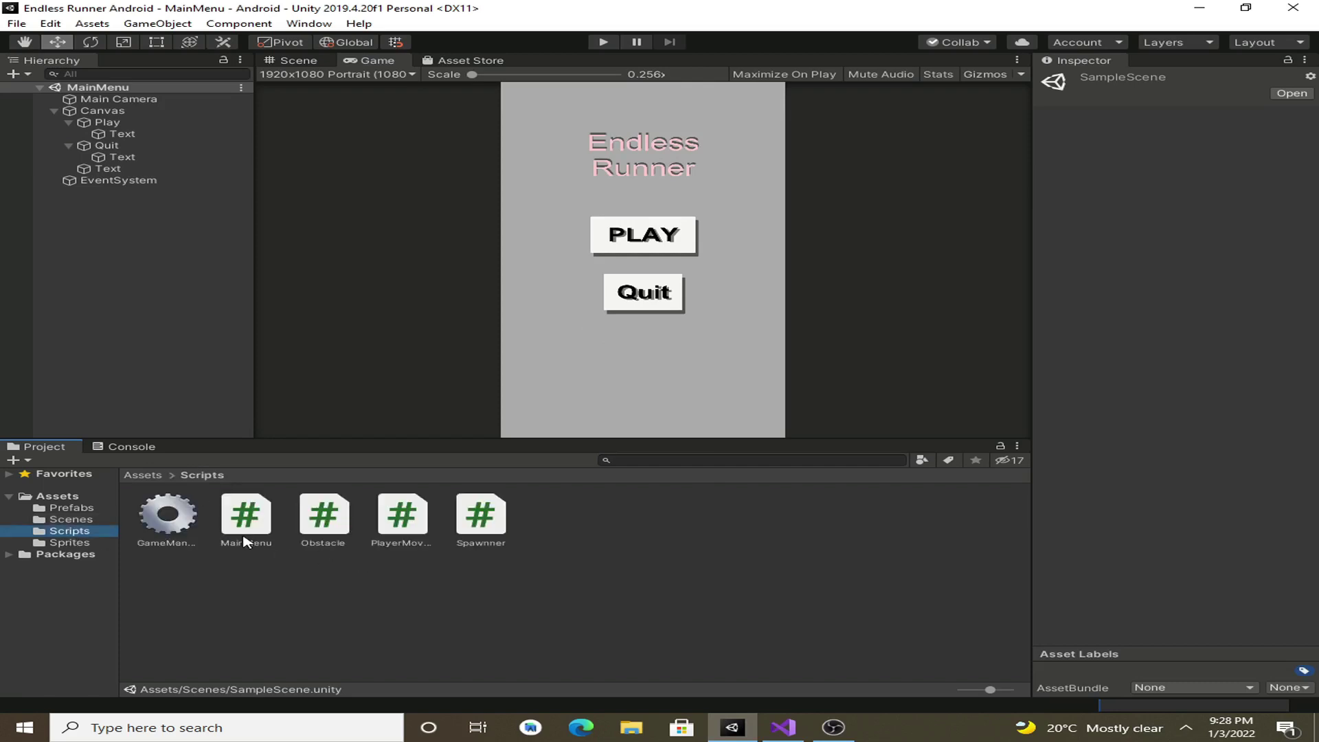
click(103, 111)
drag(245, 541, 1079, 648)
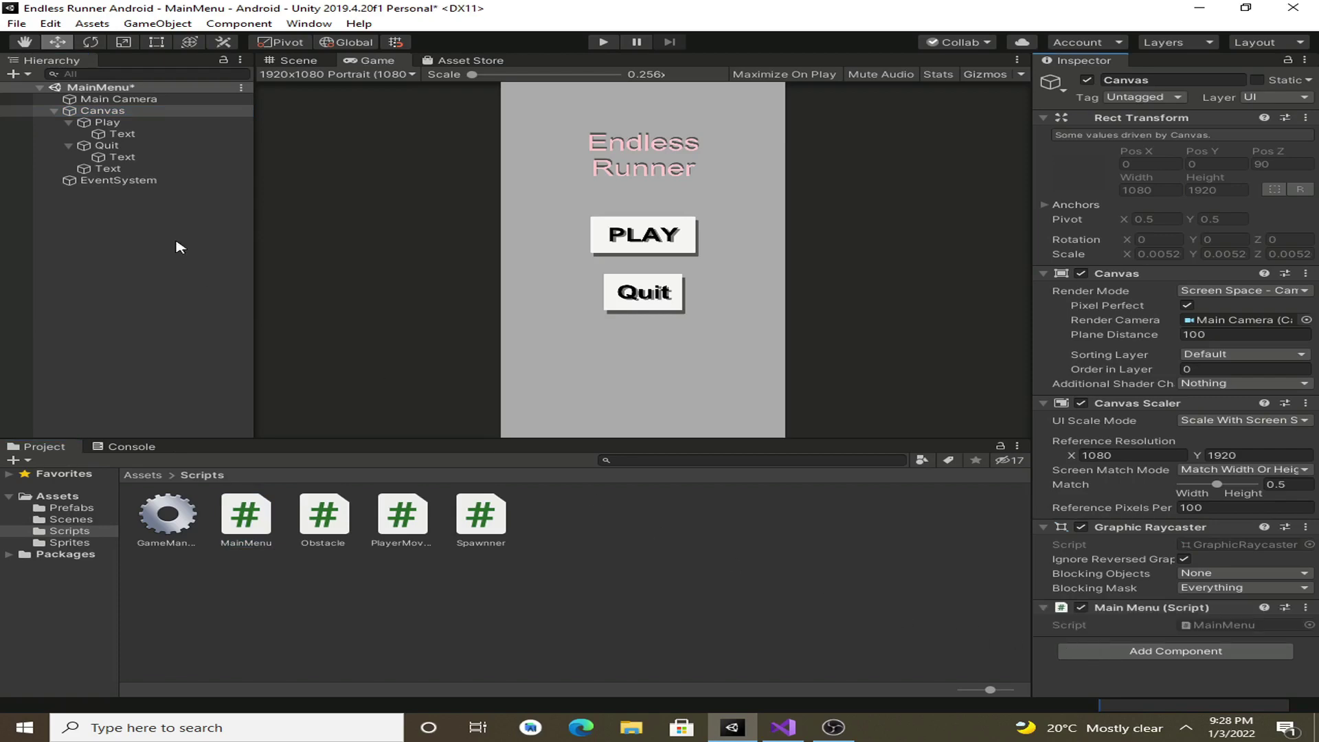
- Add an On Click event entry to both the Play and Quit buttons, with the Canvas as its target object
click(109, 123)
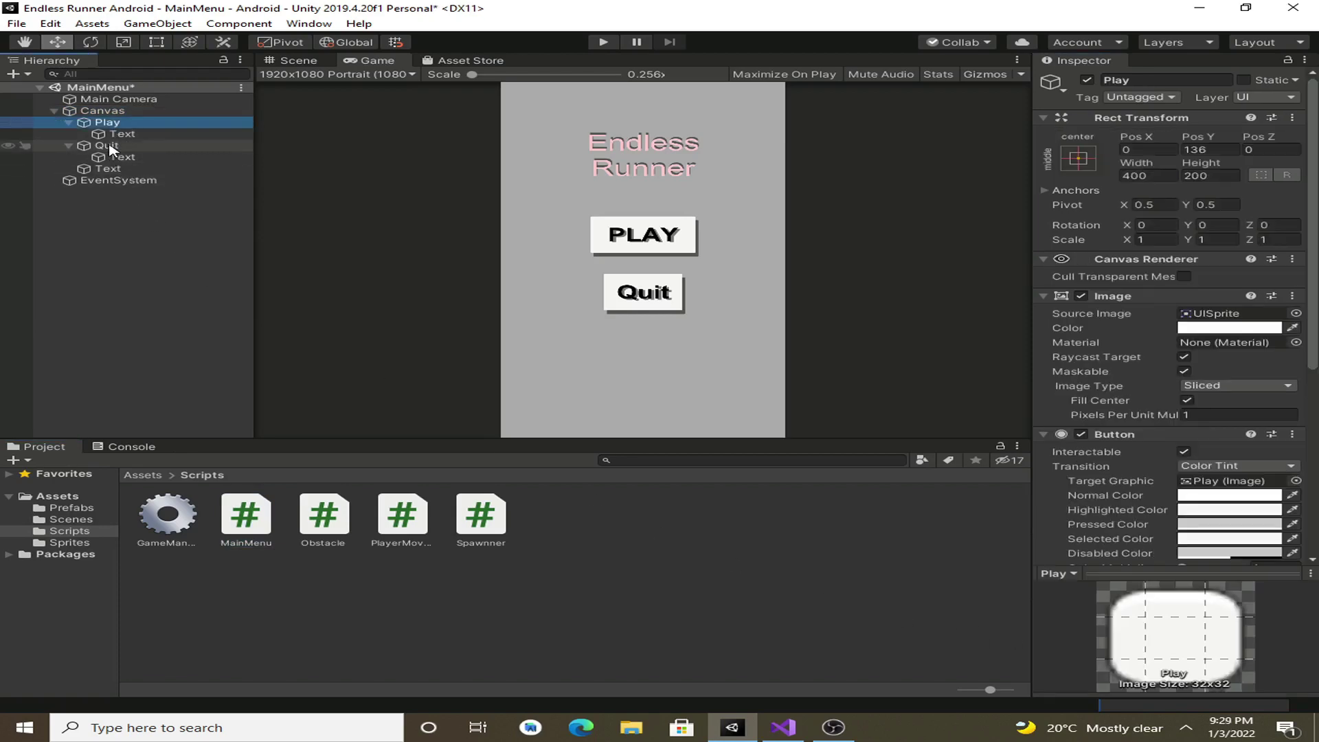
ctrl+click(107, 147)
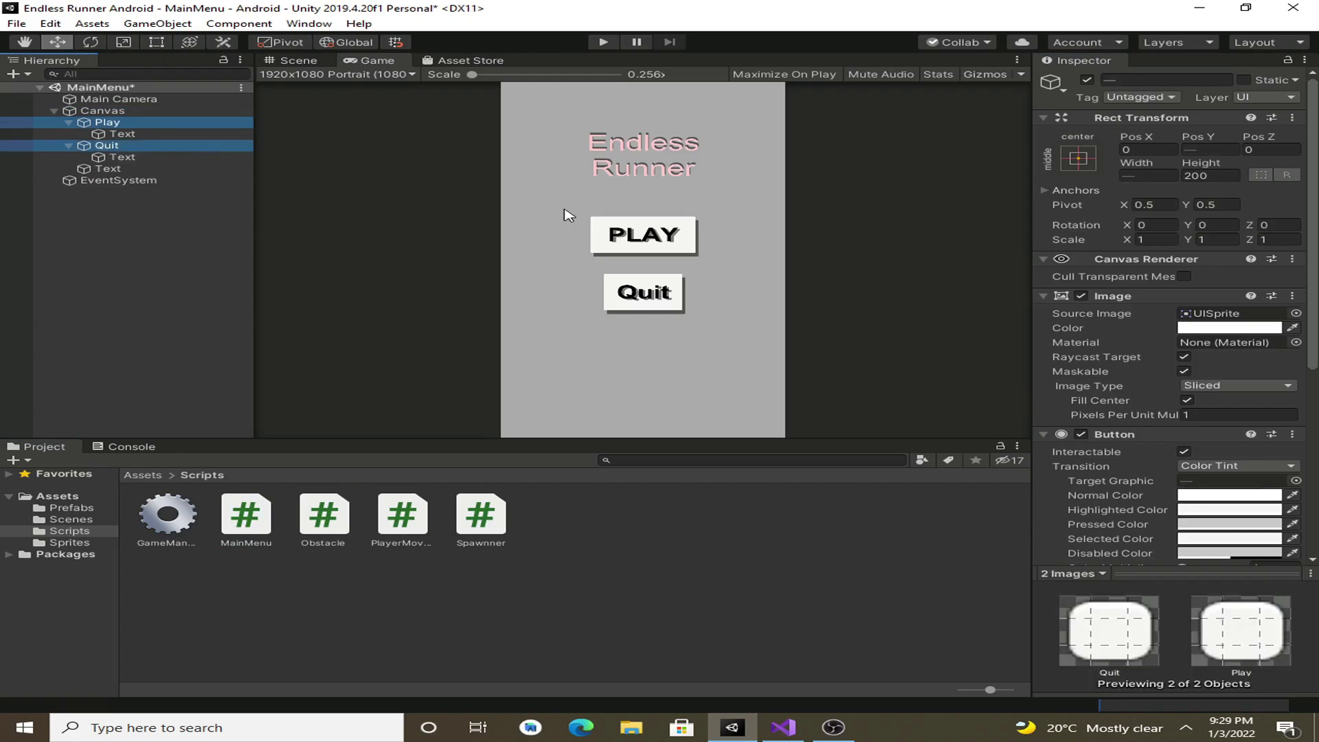
scroll(1049, 337, down, 5)
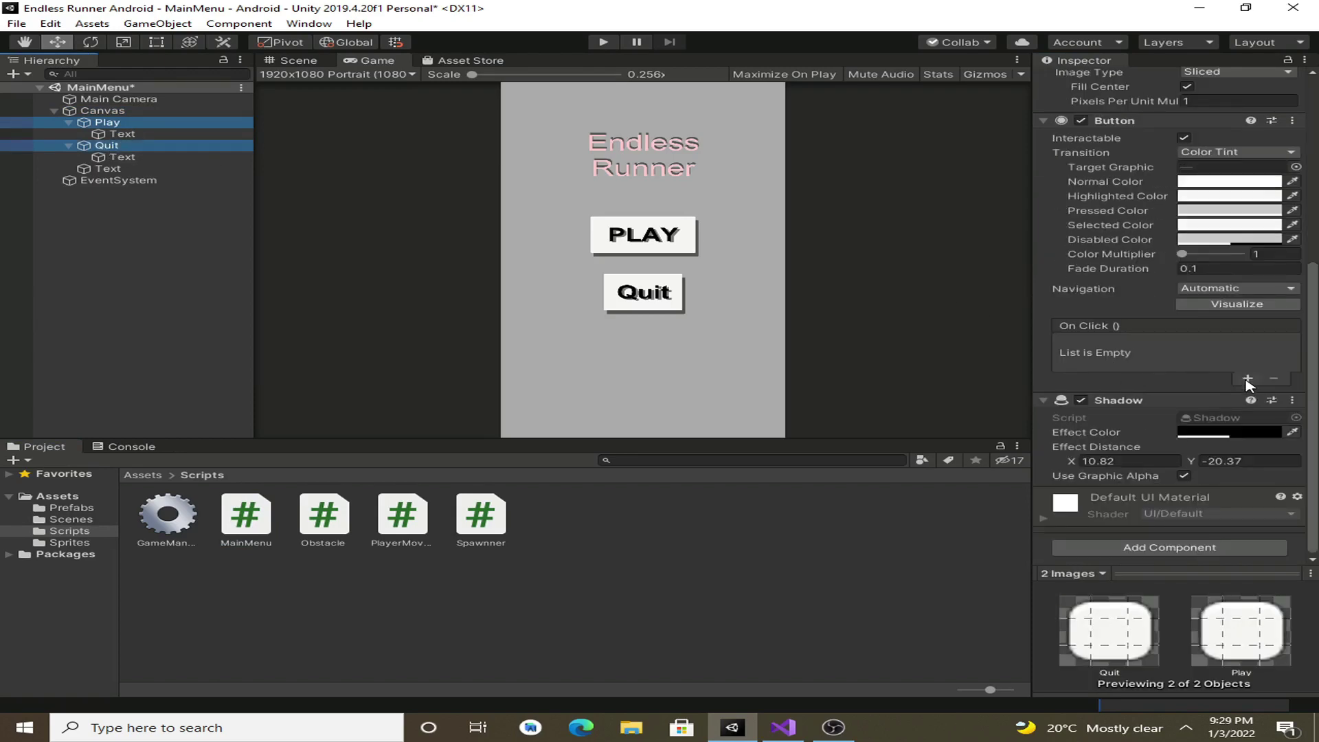
click(1247, 378)
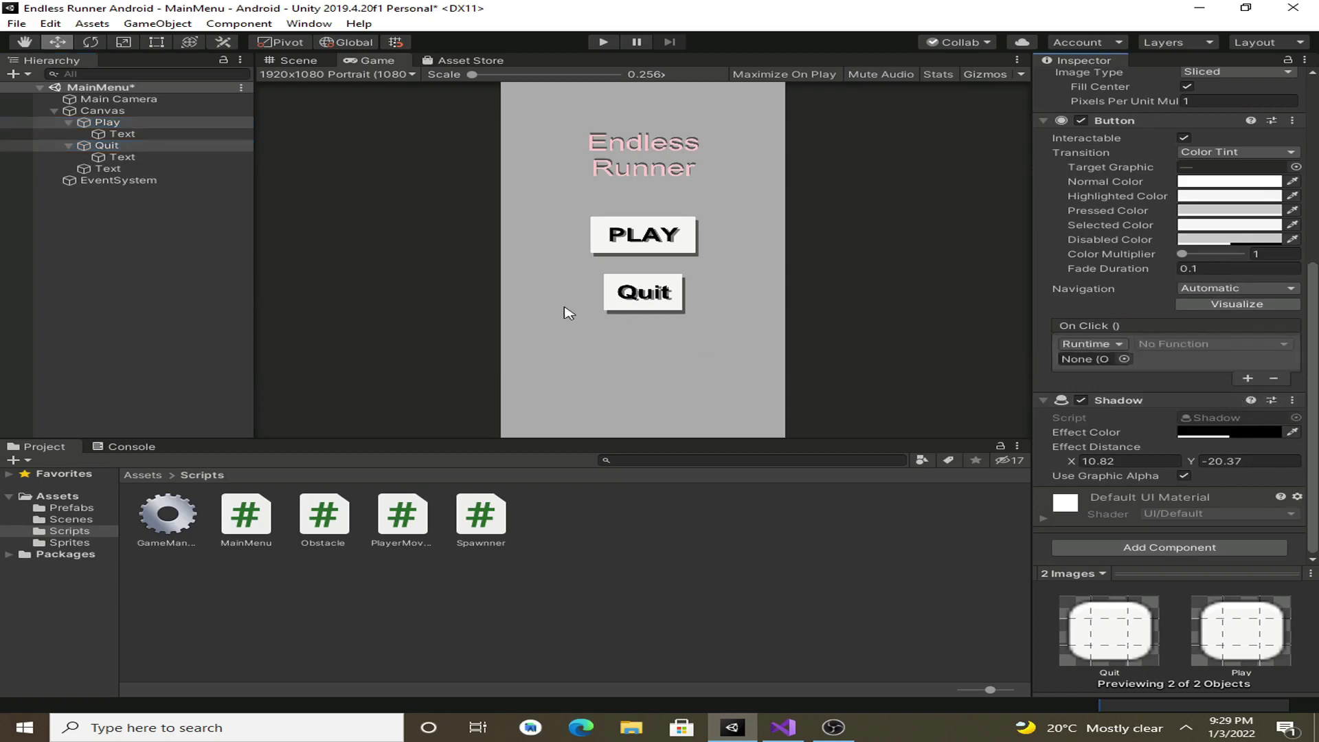
drag(113, 112, 1093, 359)
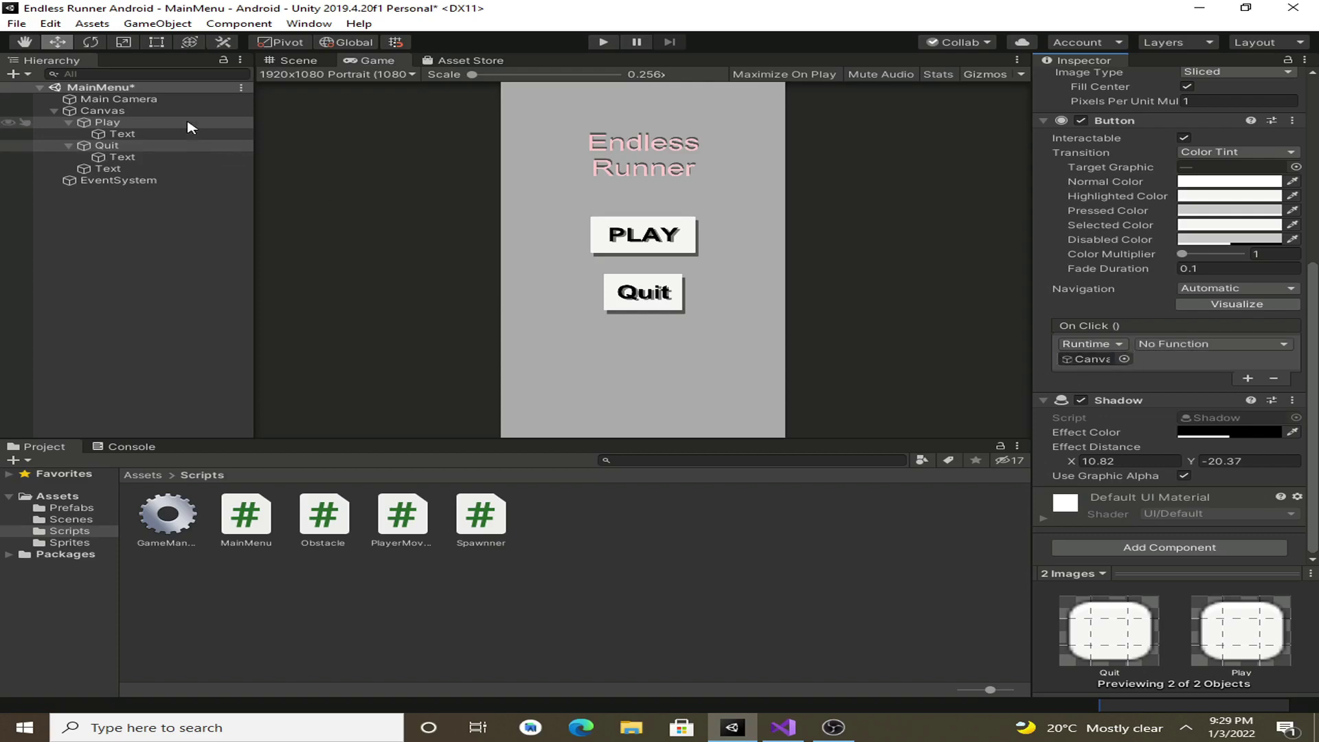
- Assign the MainMenu.PlayGame function to the Play button's On Click event
click(162, 122)
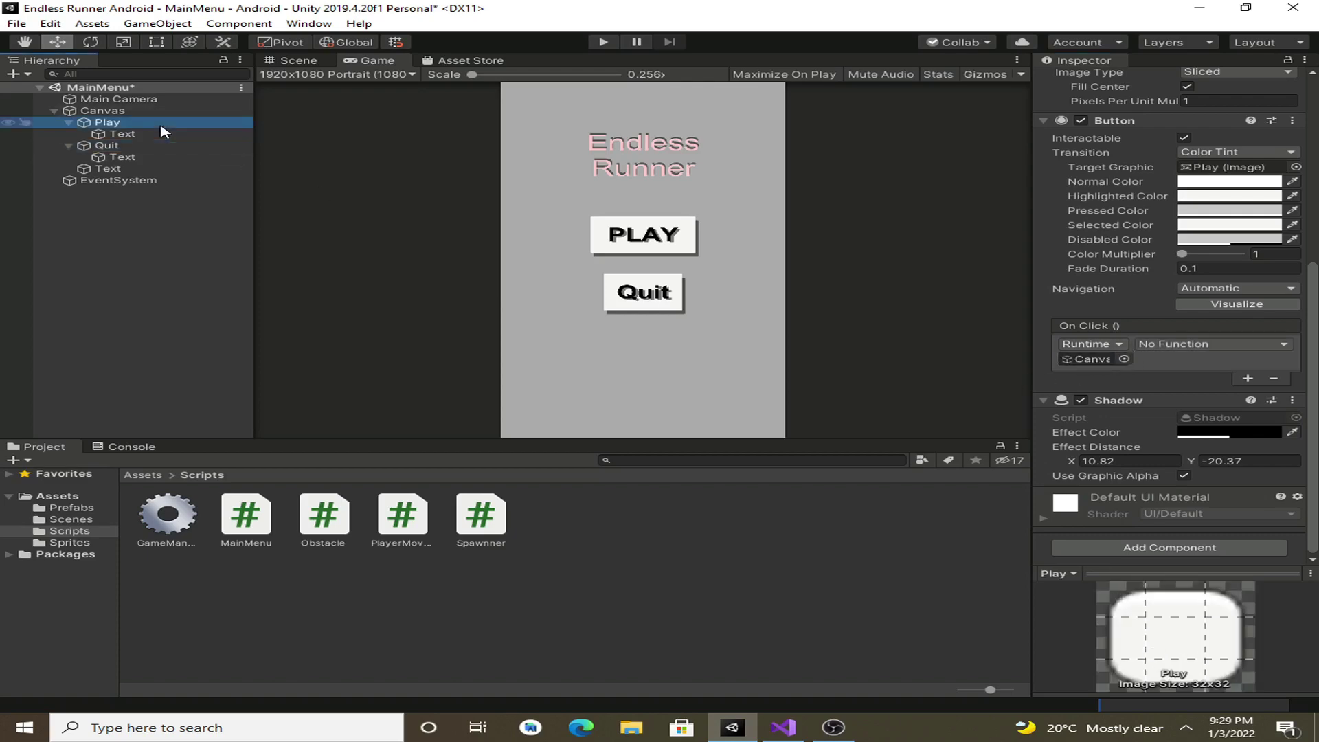
click(1179, 345)
mouse_move(1198, 462)
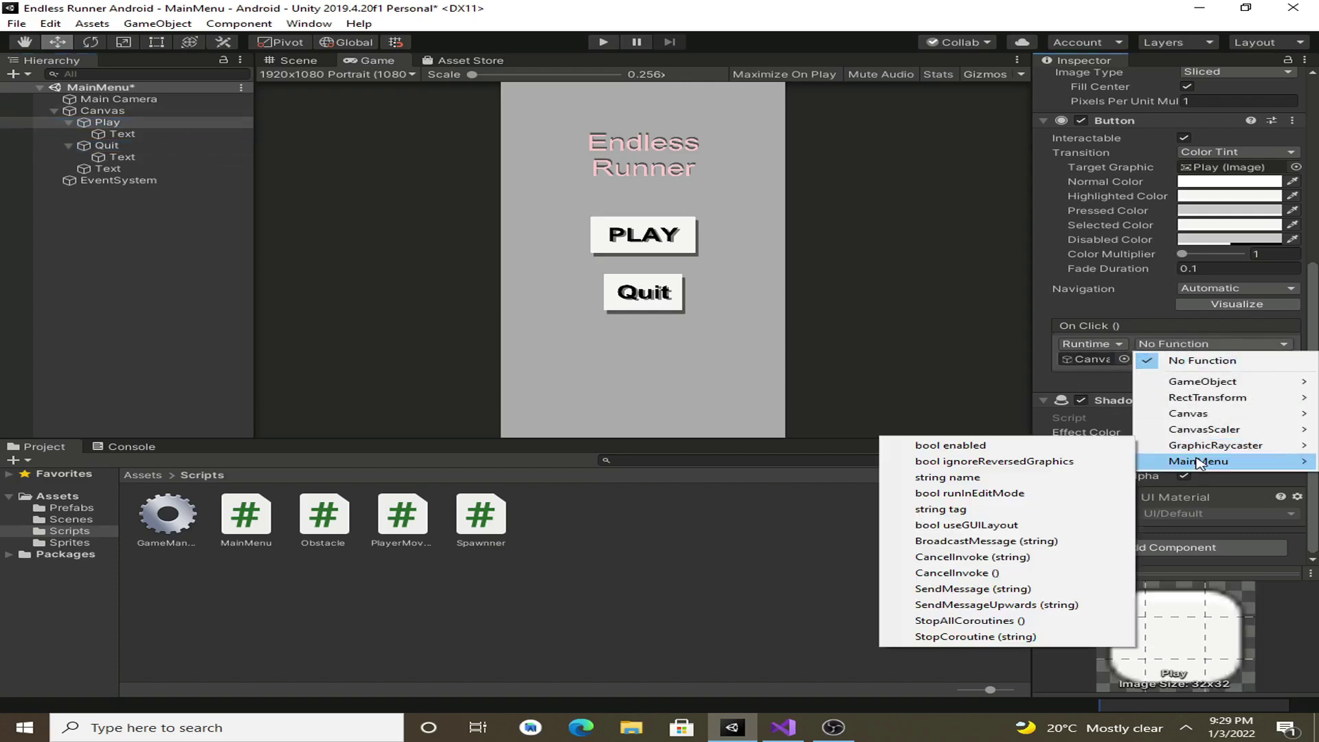
click(948, 590)
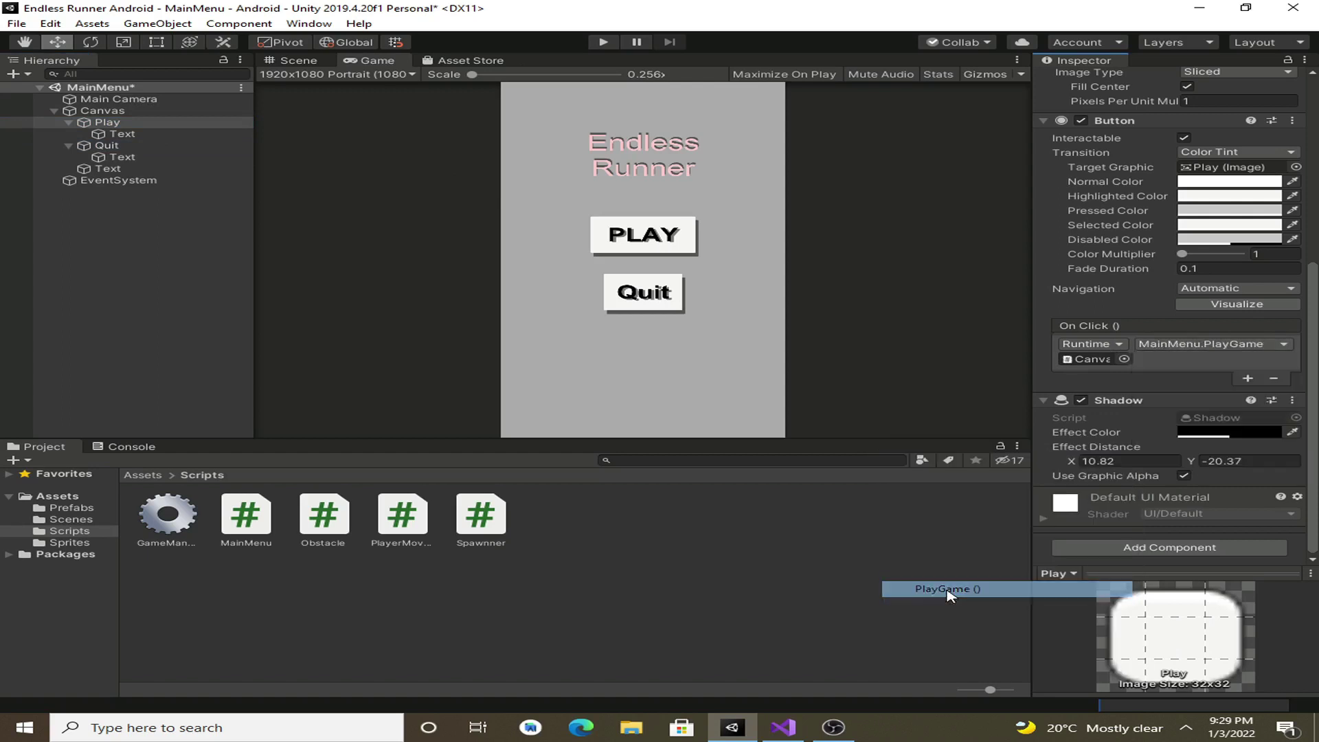
- Assign the MainMenu.QuitGame function to the Quit button's On Click event and save the scene
click(104, 146)
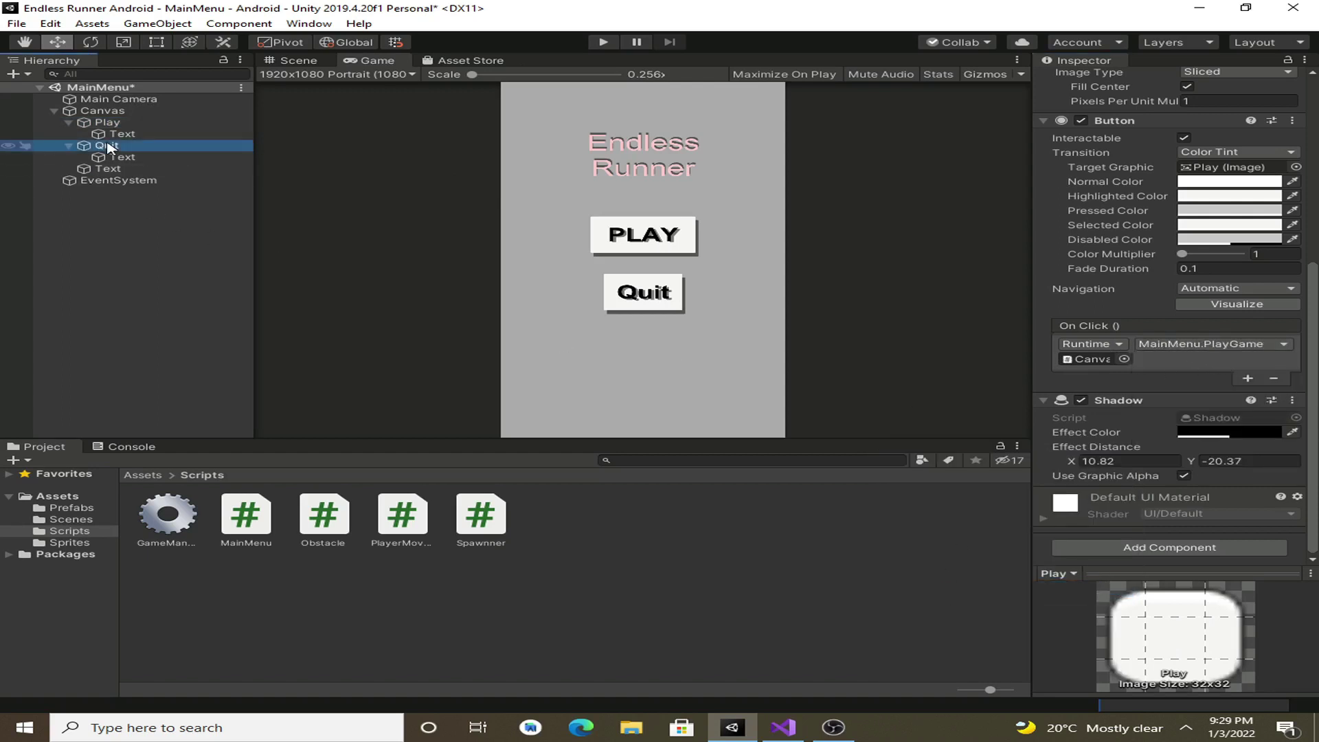
click(1179, 346)
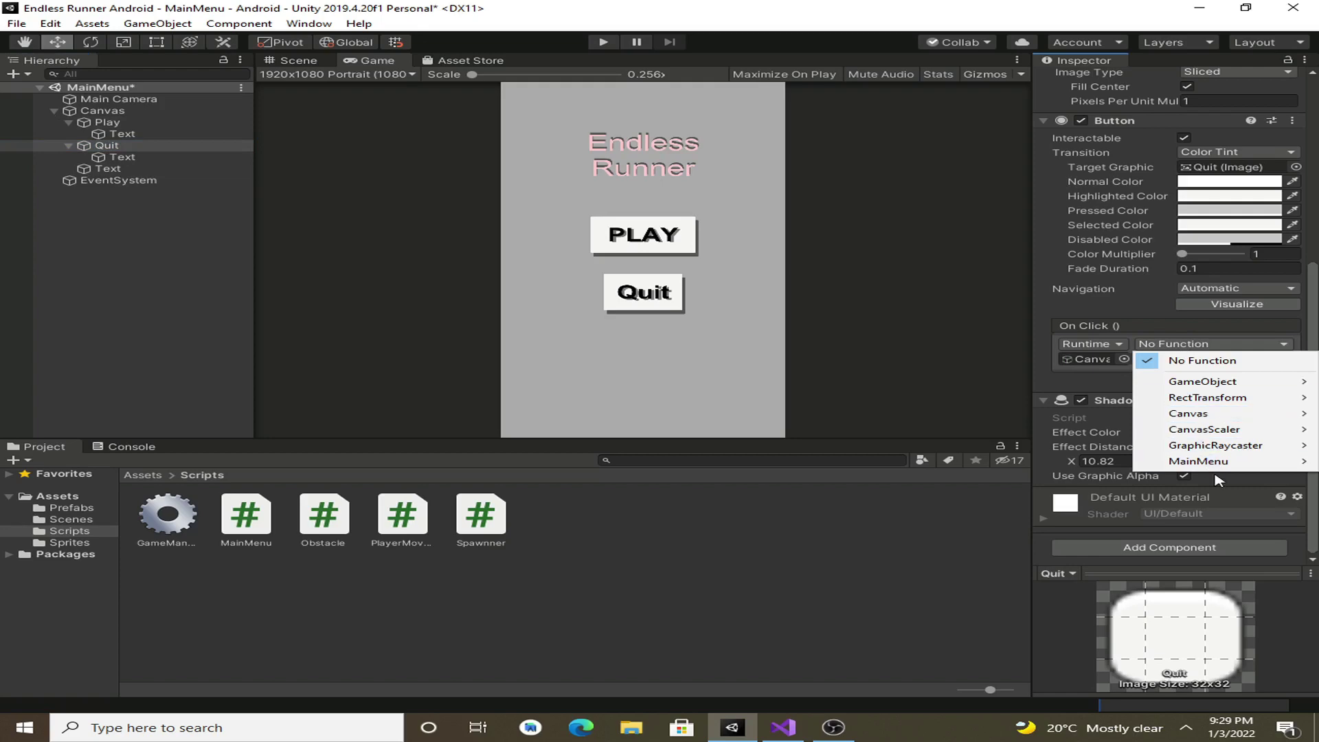
mouse_move(1212, 461)
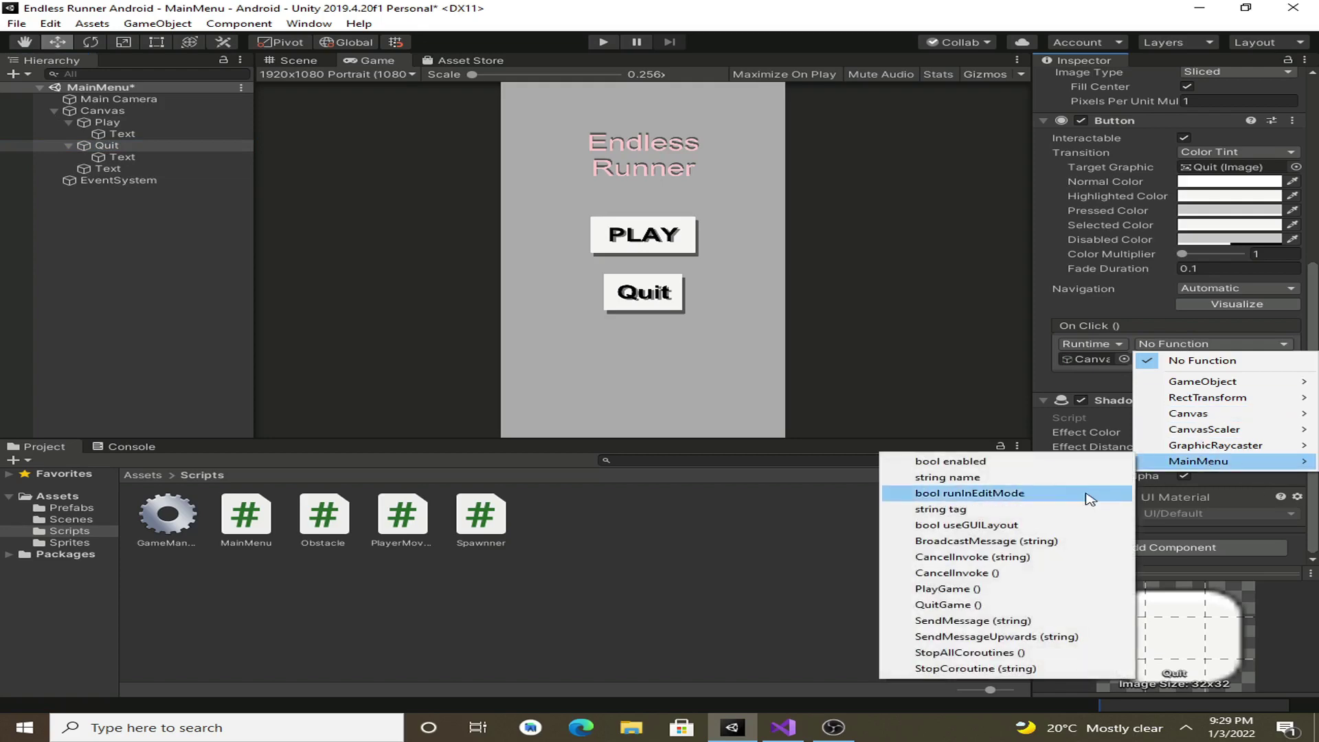
click(961, 605)
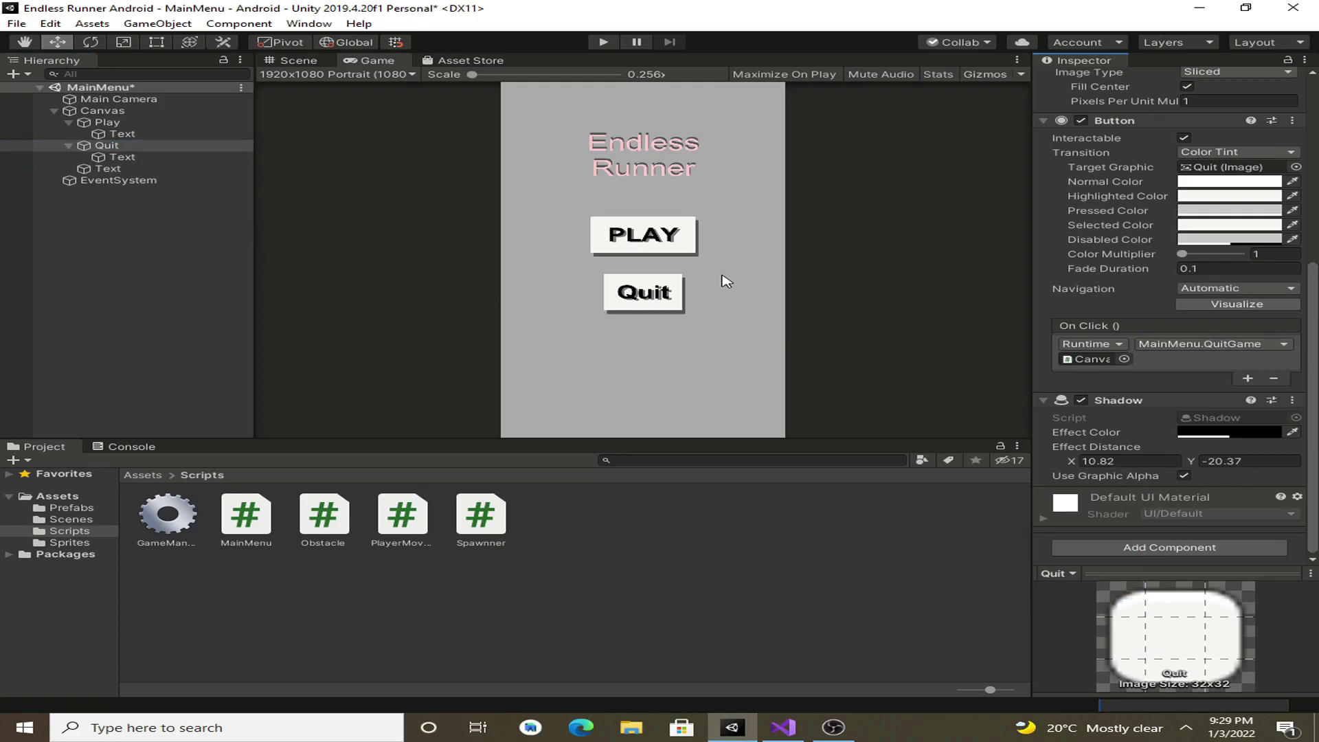
click(92, 250)
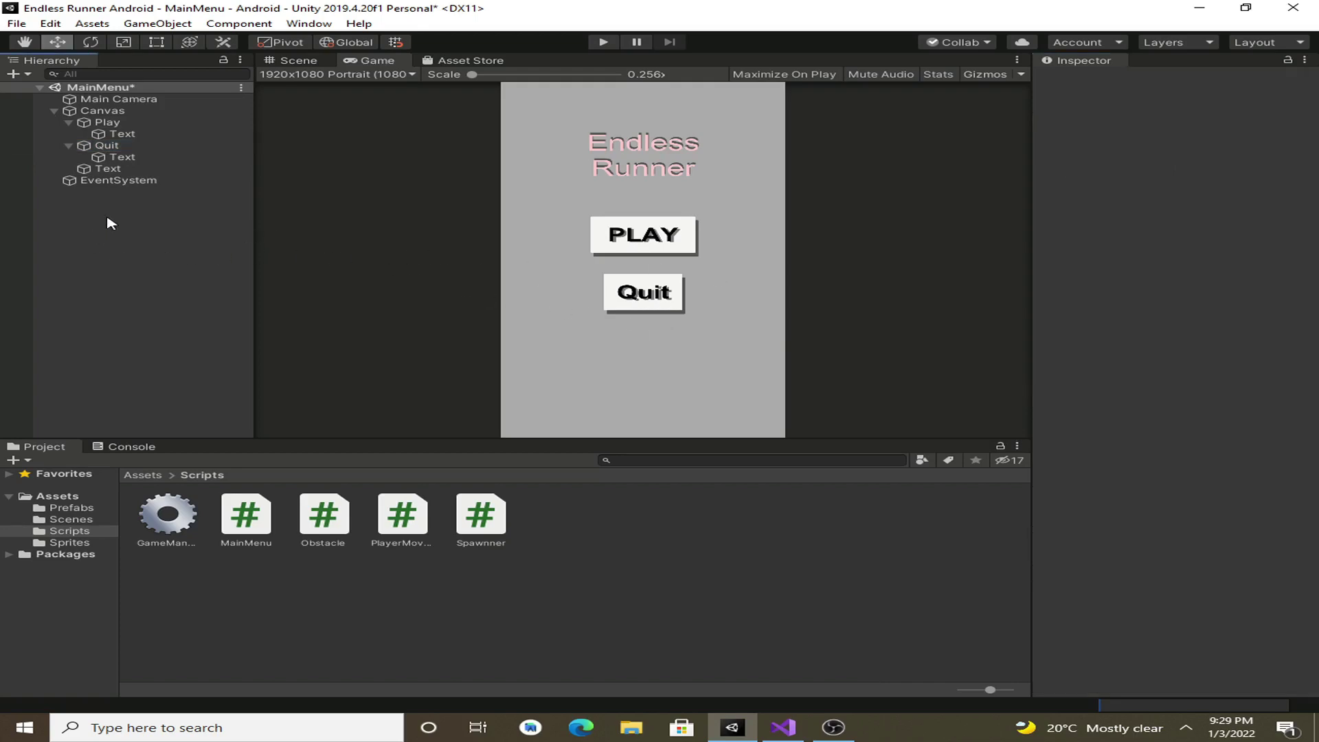
key(ctrl+s)
- Play-test the menu's Quit and Play buttons and the game-over screen's Main button, ending the run when done
click(593, 44)
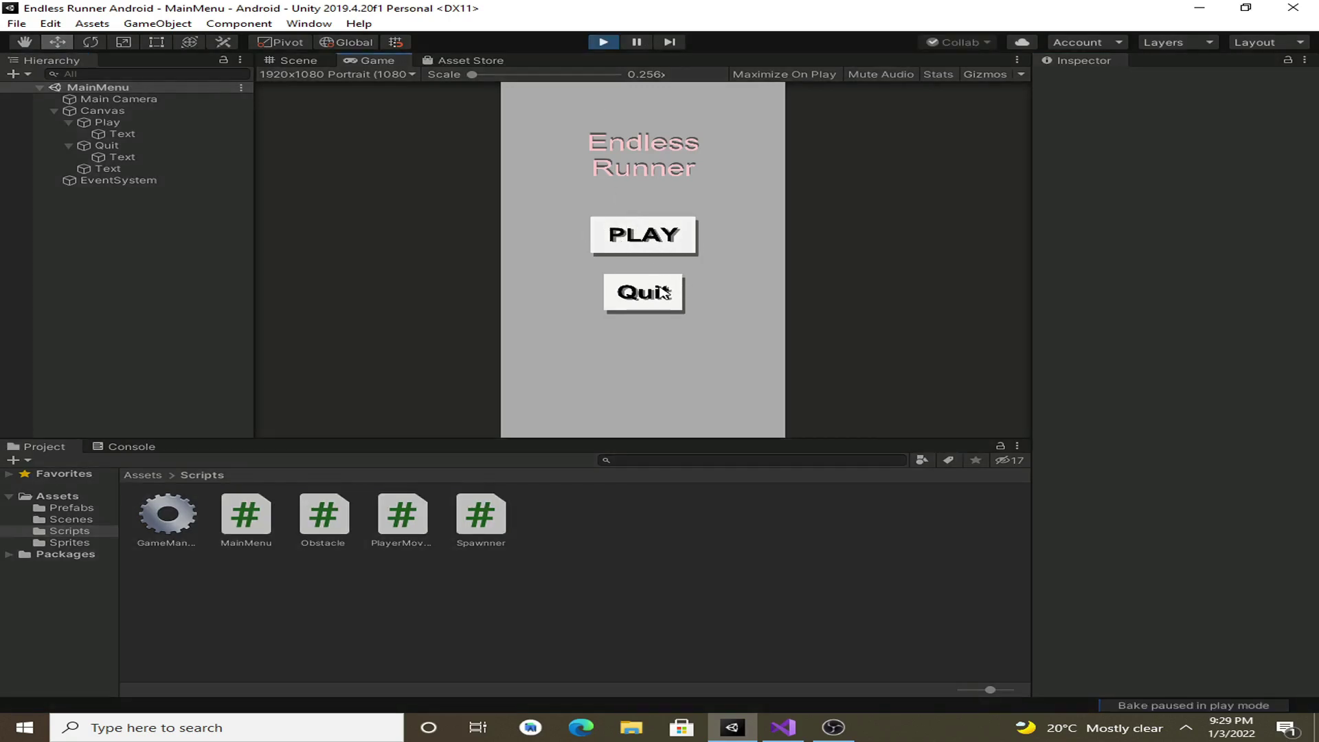
click(664, 292)
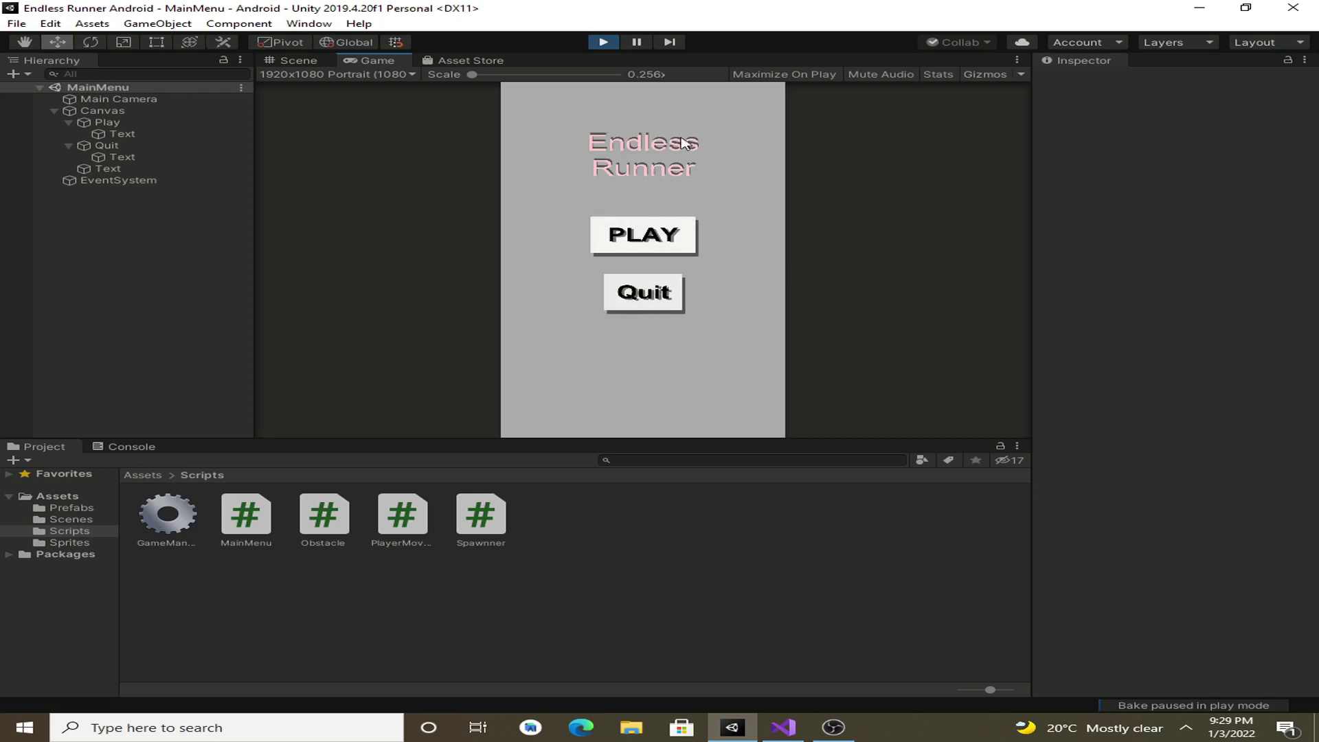
click(661, 295)
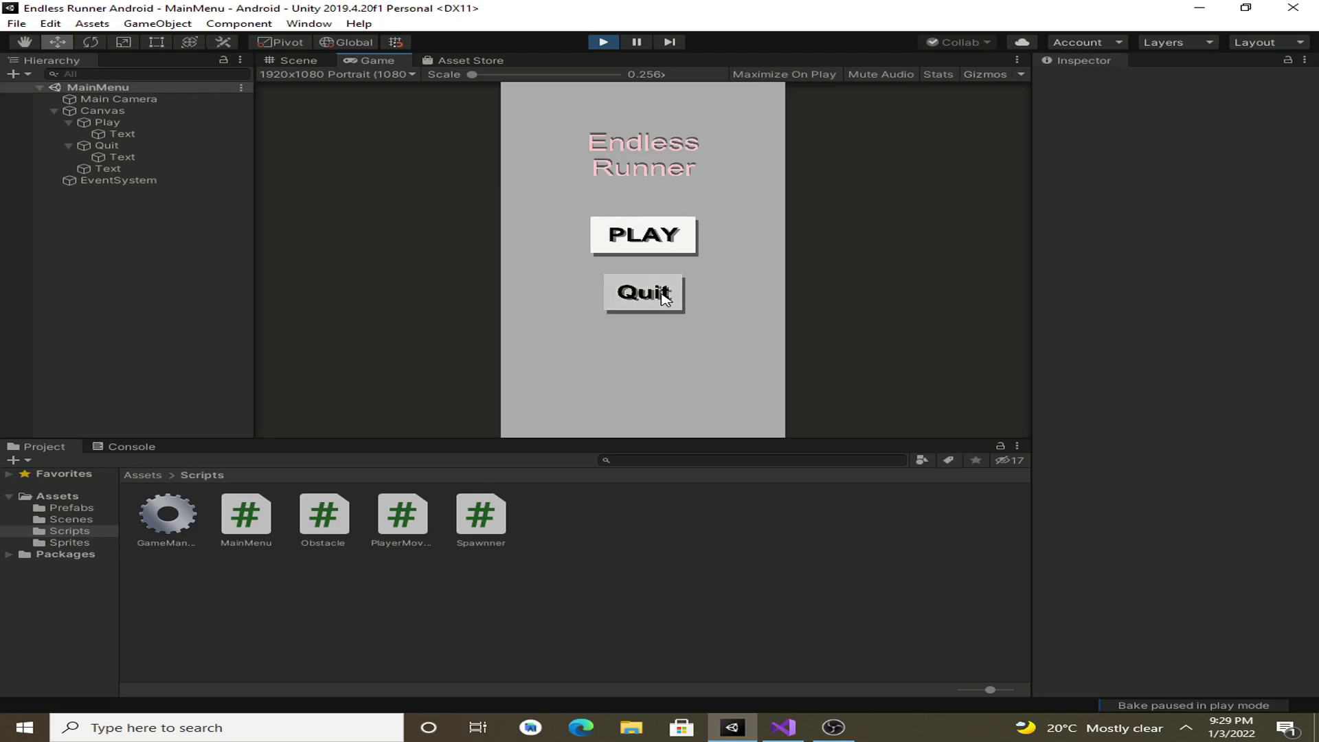
click(644, 236)
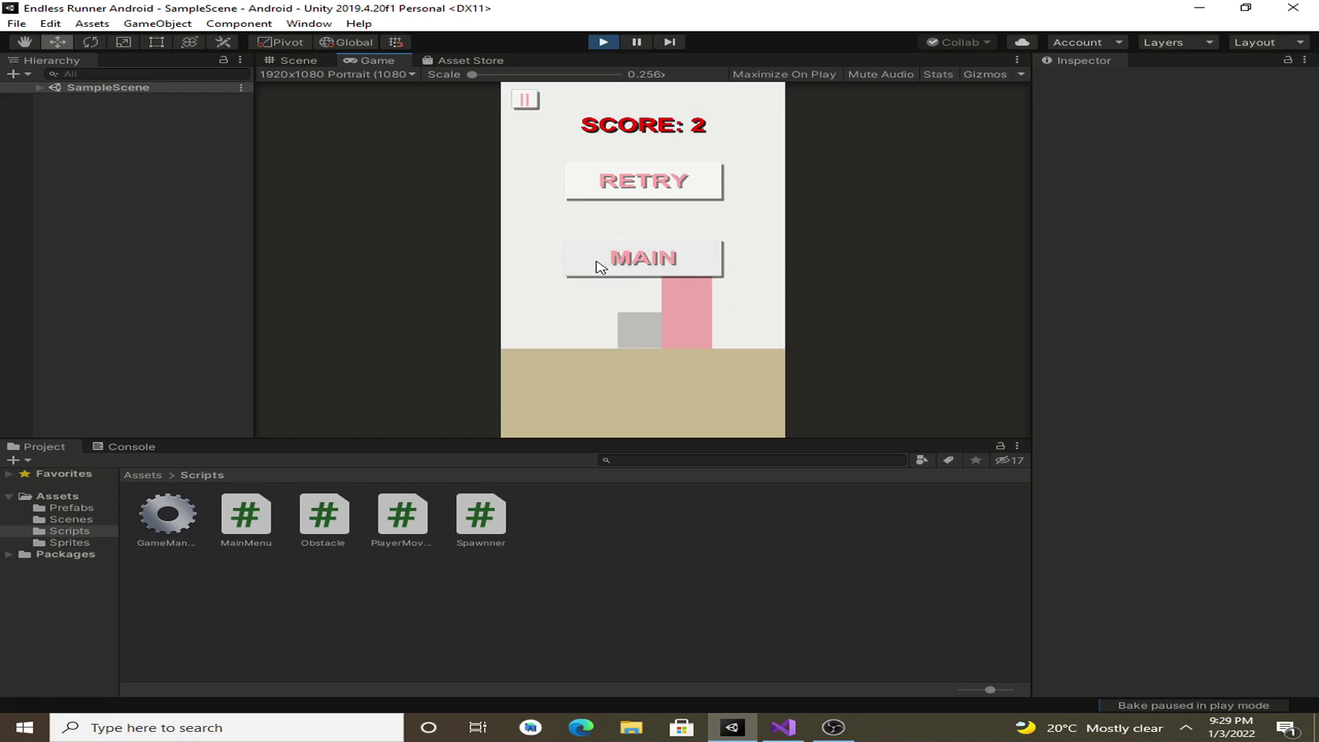
click(621, 268)
click(602, 42)
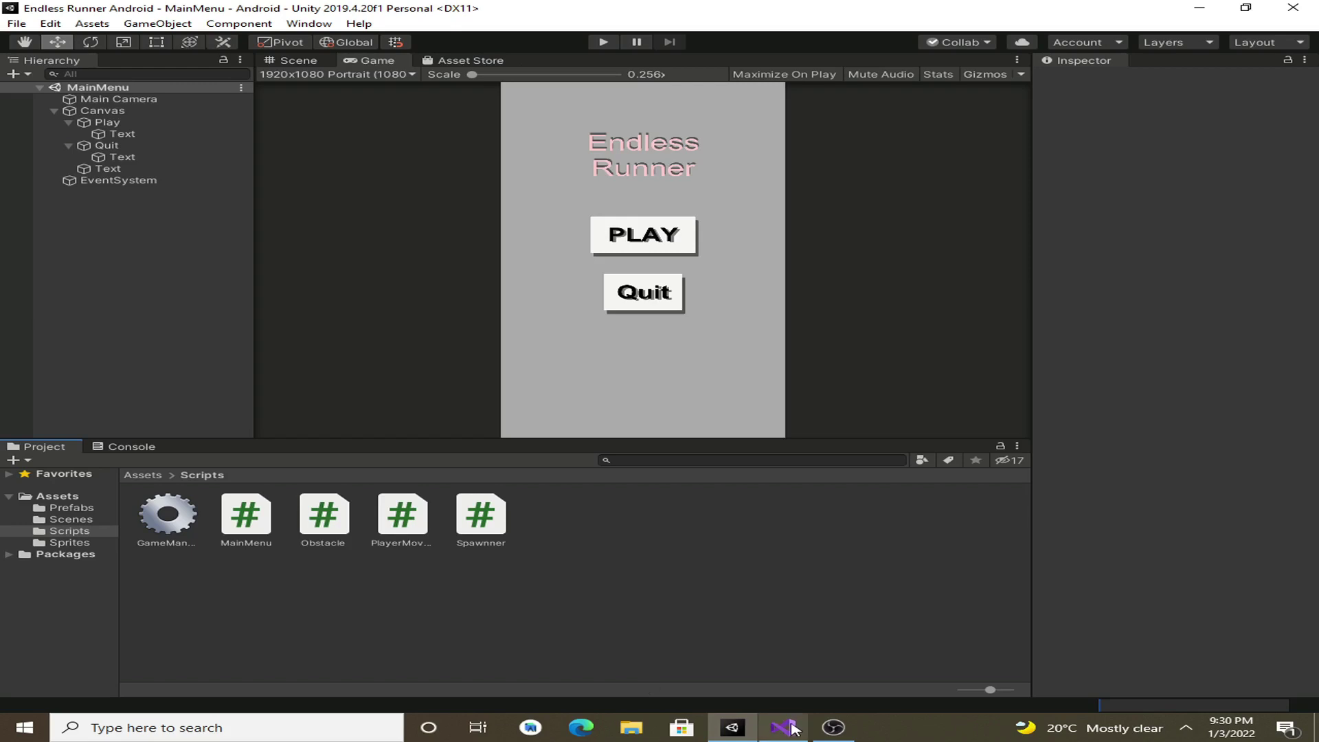
- Add an empty public void MainMenu() method below QuitGame() in the GameManager.cs script in Visual Studio
click(783, 604)
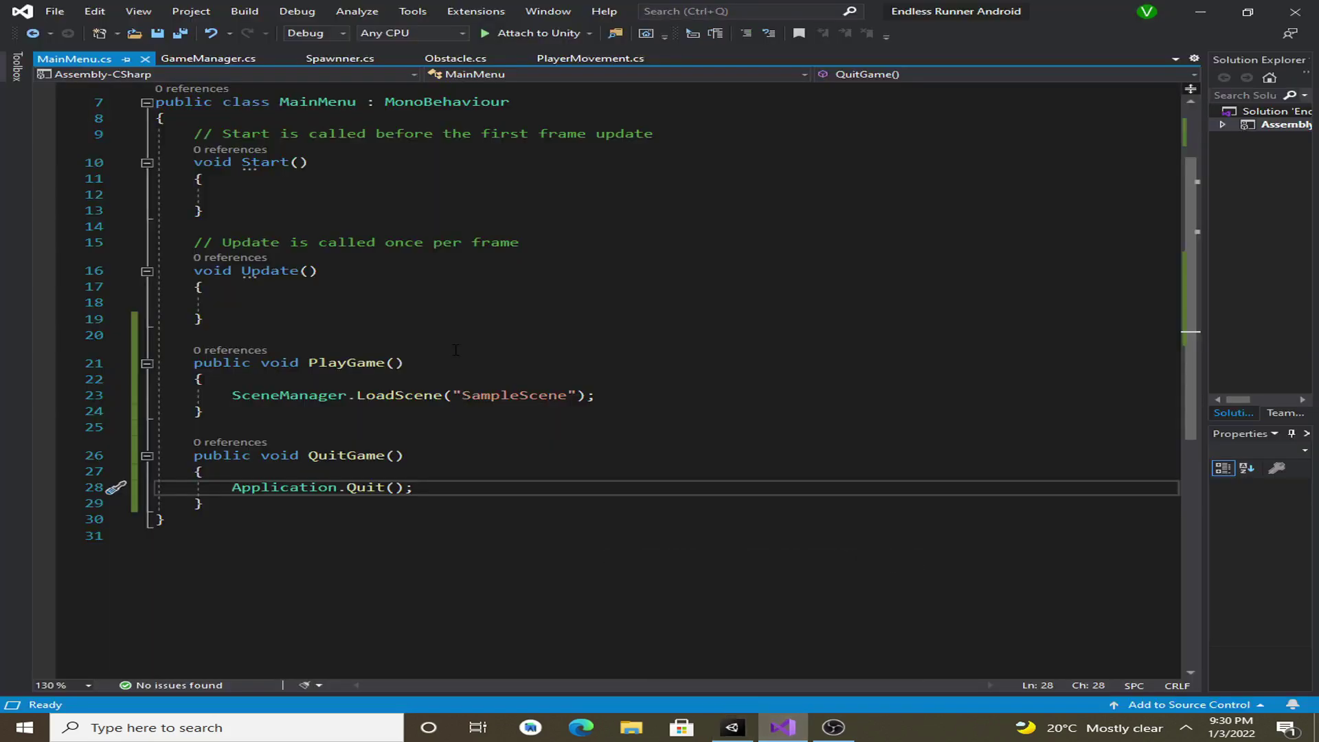
click(208, 58)
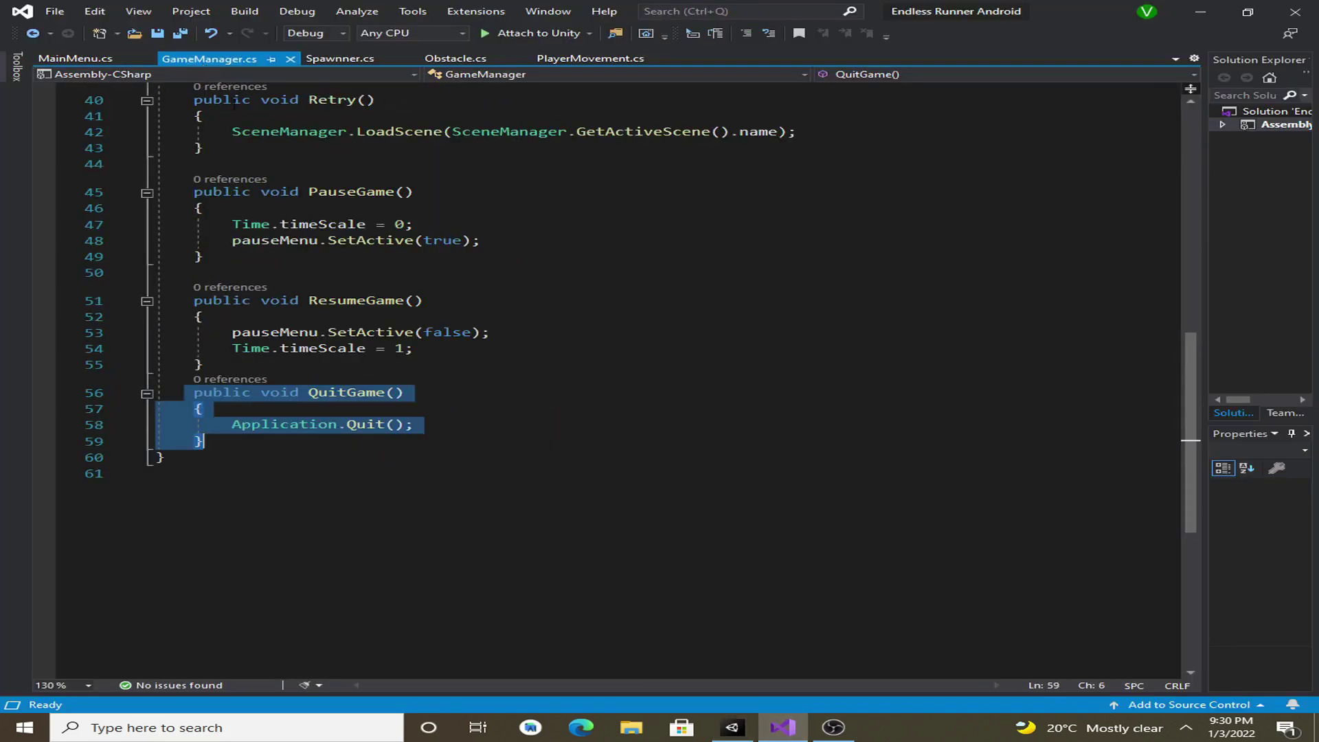
click(283, 454)
click(273, 445)
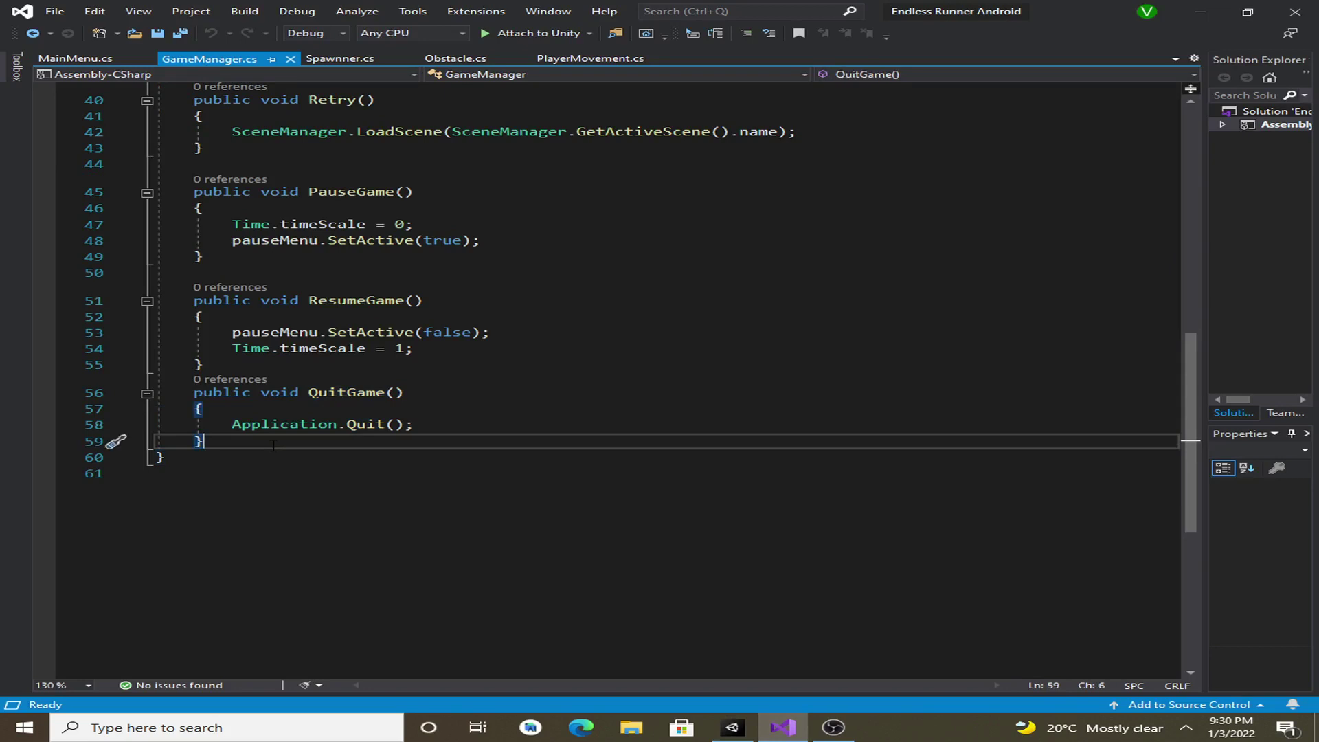
key(Return)
key(Return)
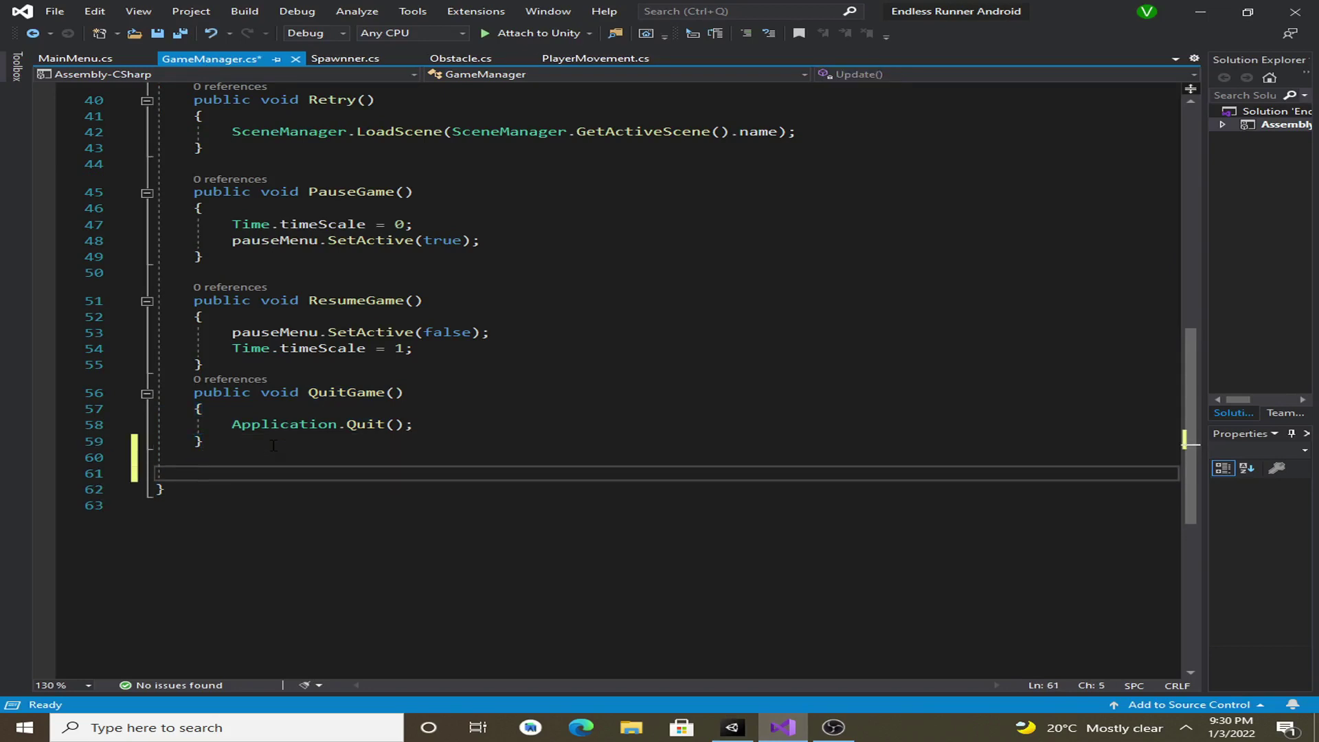
text(public)
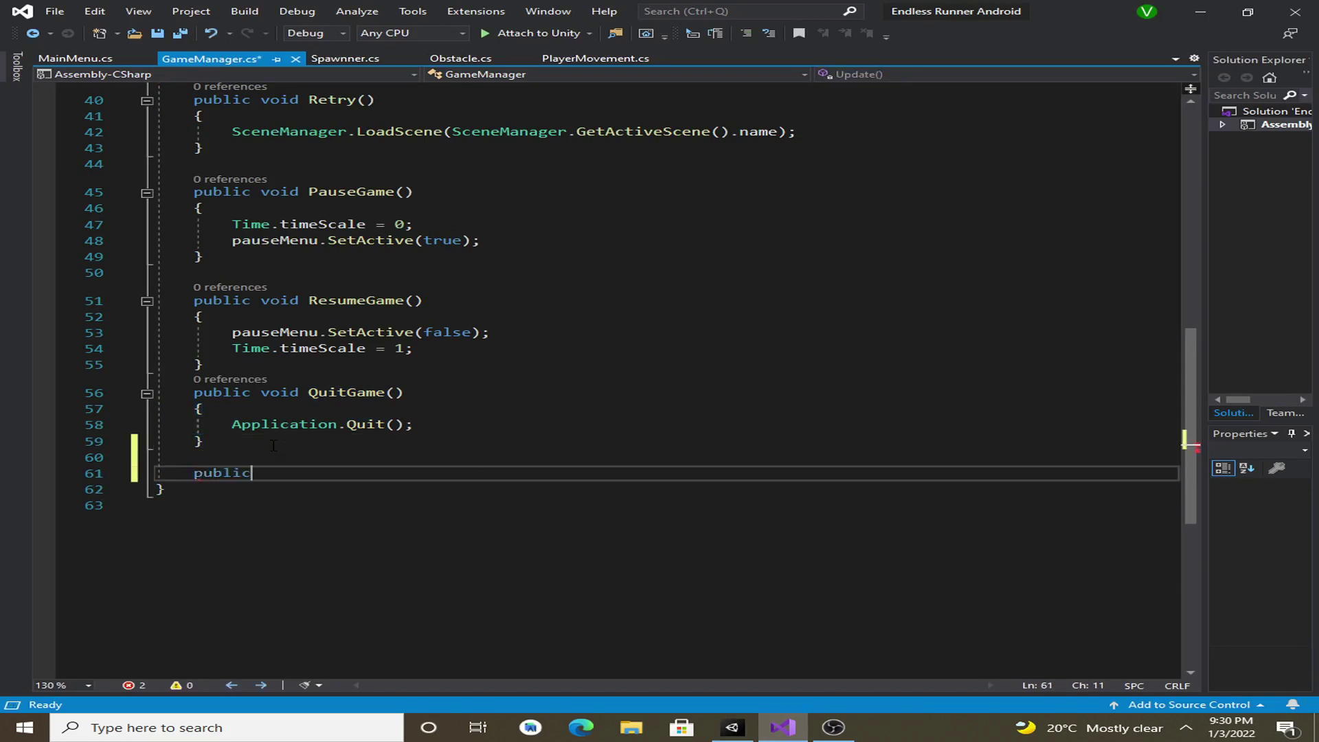
text( void M)
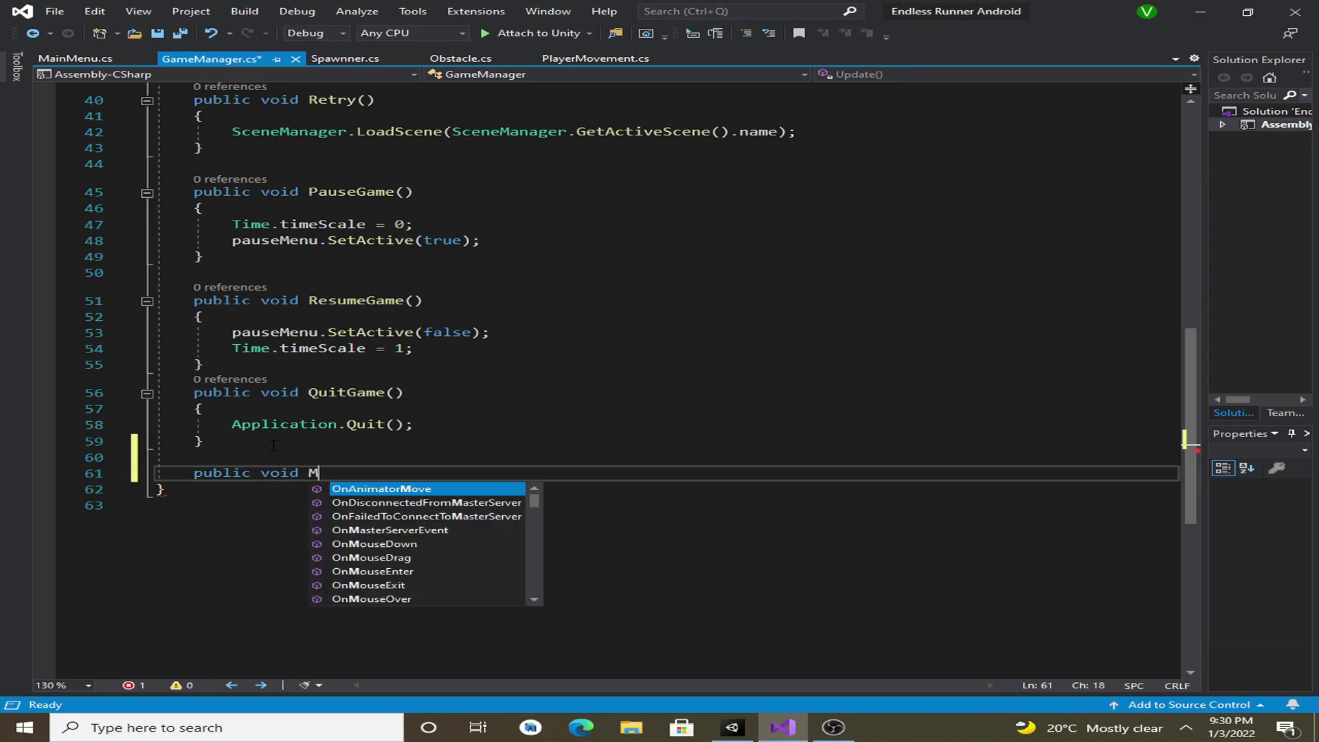
text(ainMen)
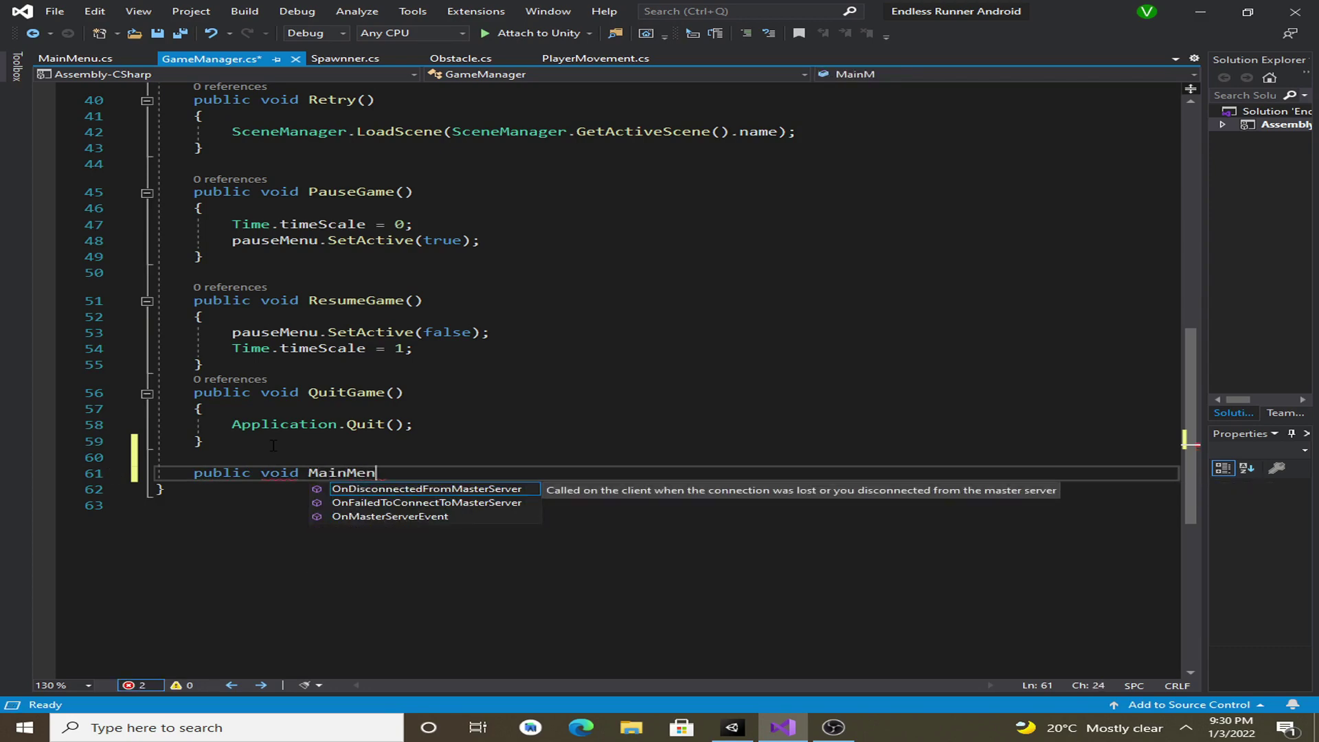
text(u())
key(Down)
text({)
key(Return)
key(End)
key(Return)
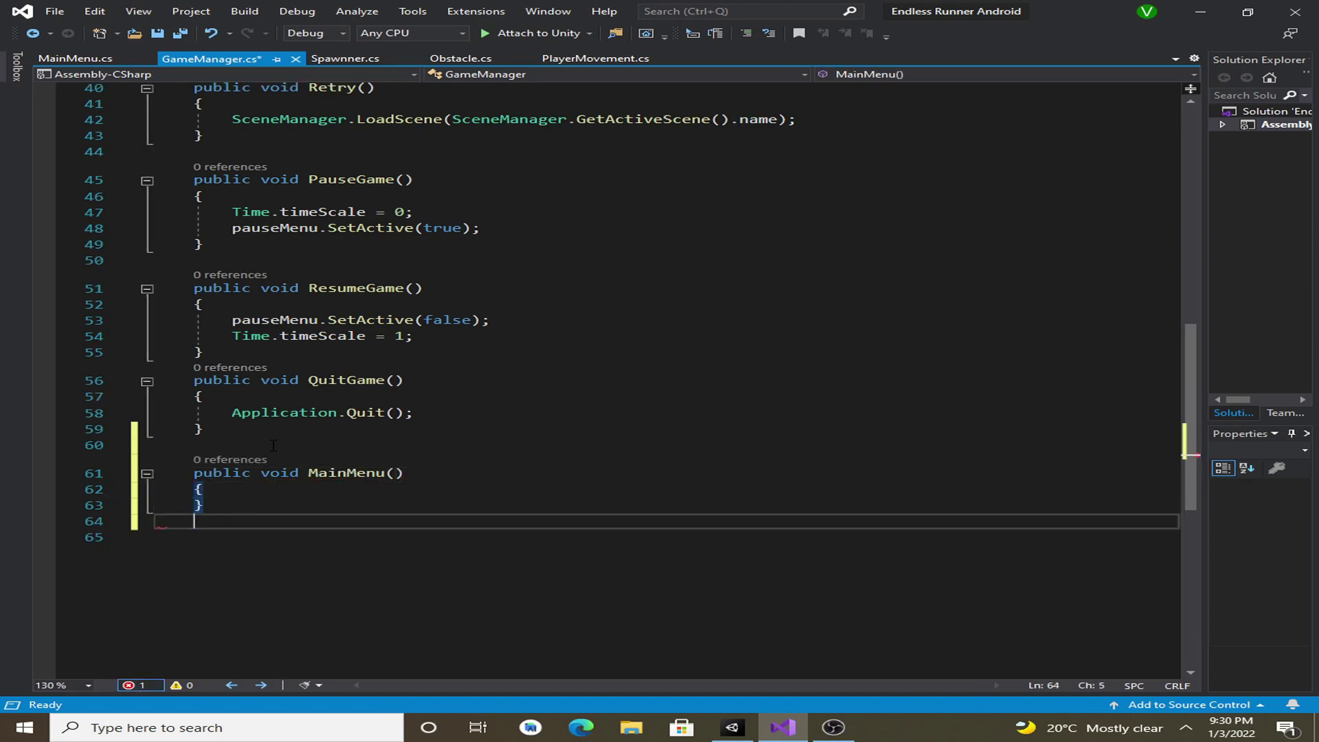
text(})
key(Up)
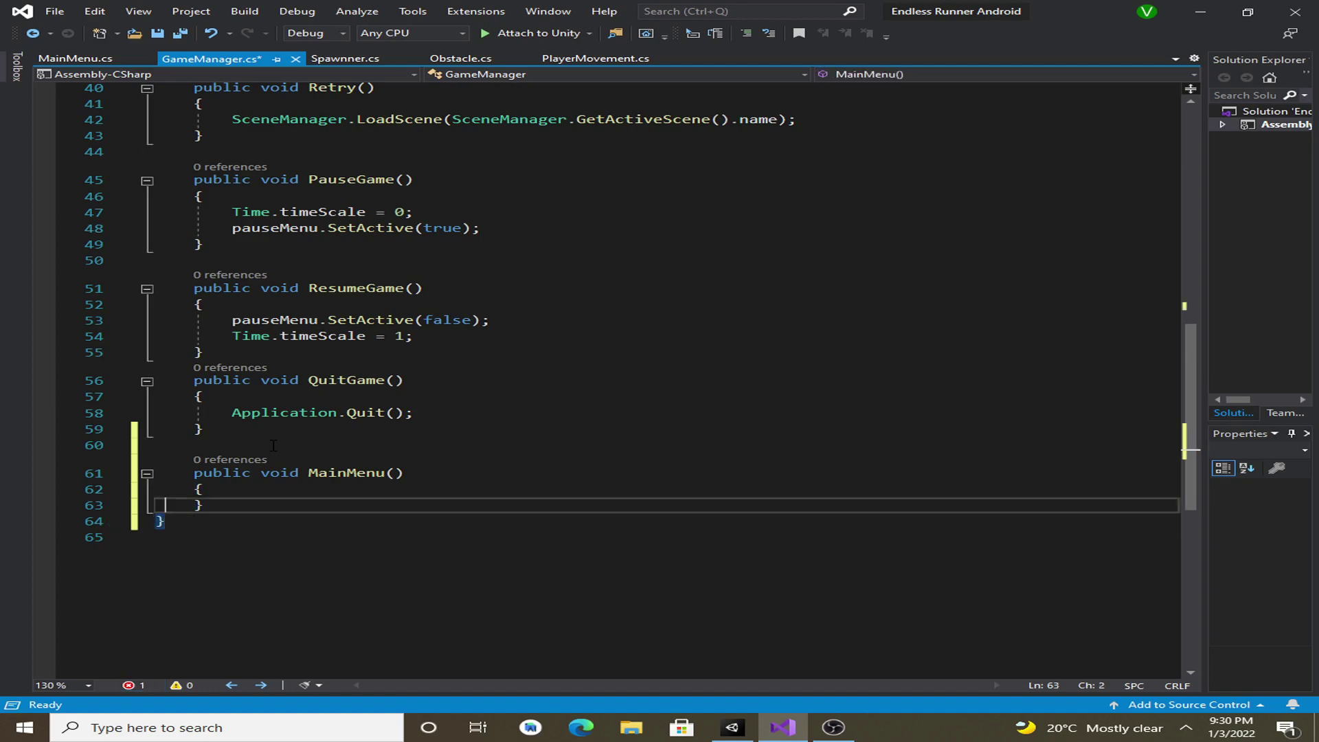
- Add a SceneManager.LoadScene call with an empty string argument inside the MainMenu() method
key(End)
key(Left)
key(Return)
text(sce)
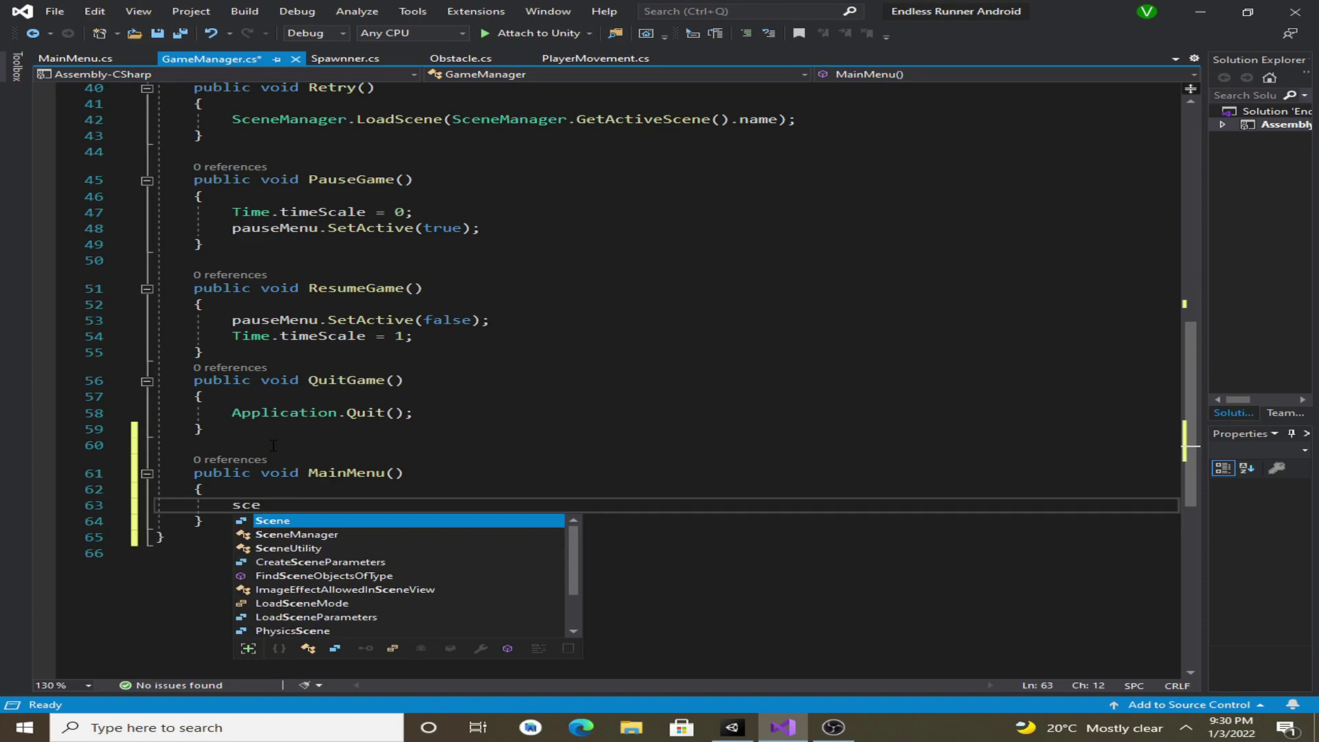
text(neManager.lo)
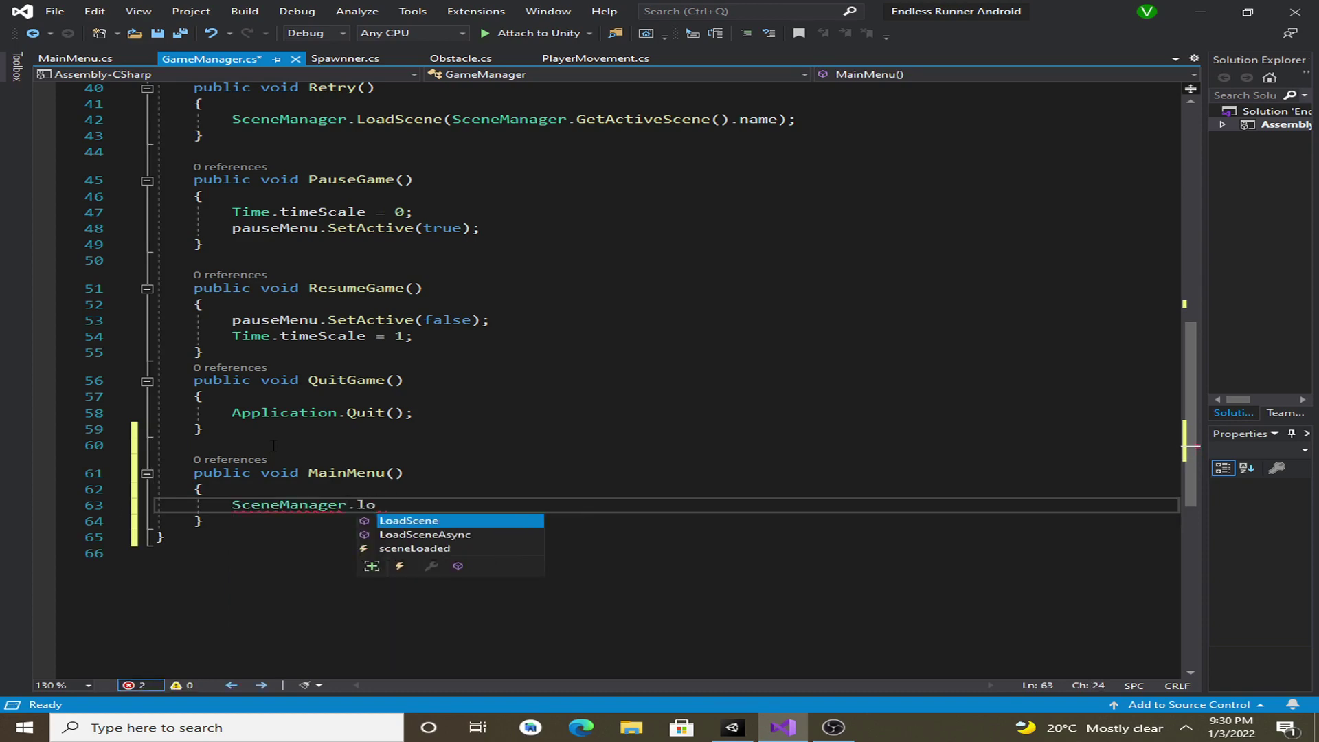
key(Tab)
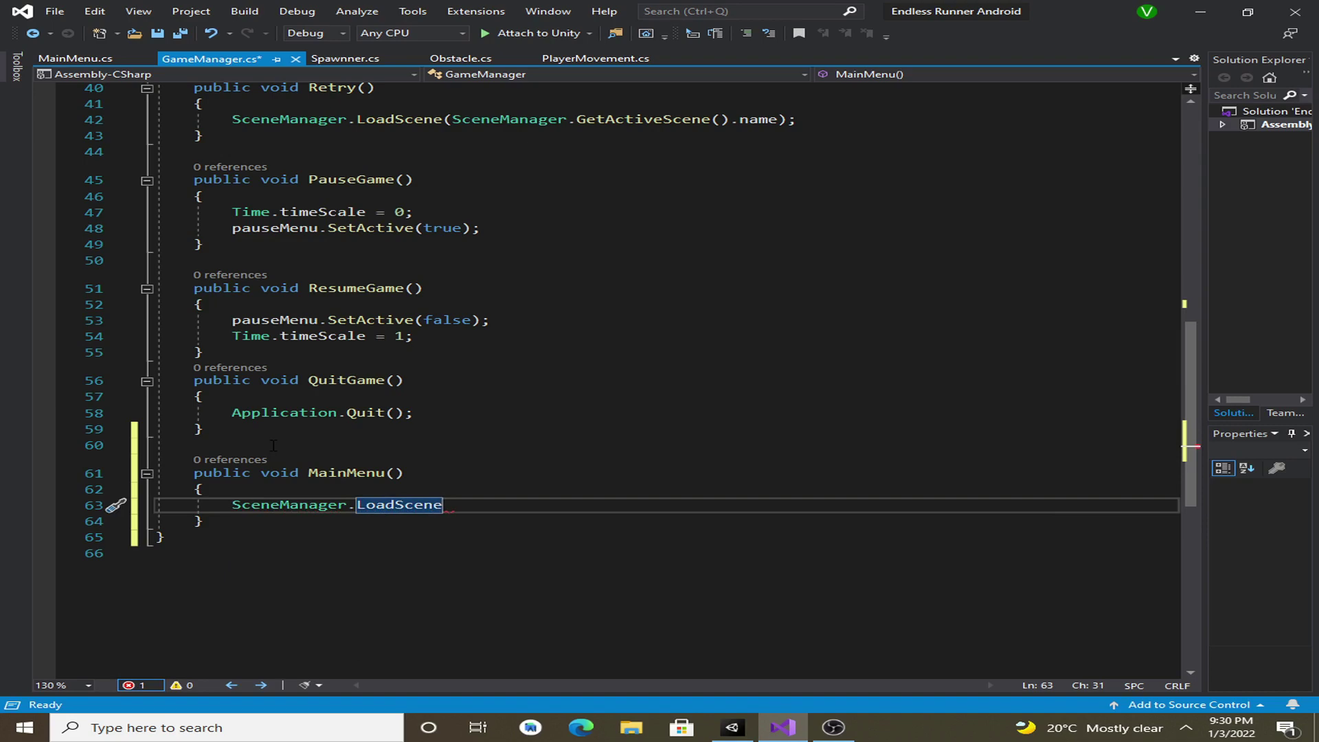
text((")
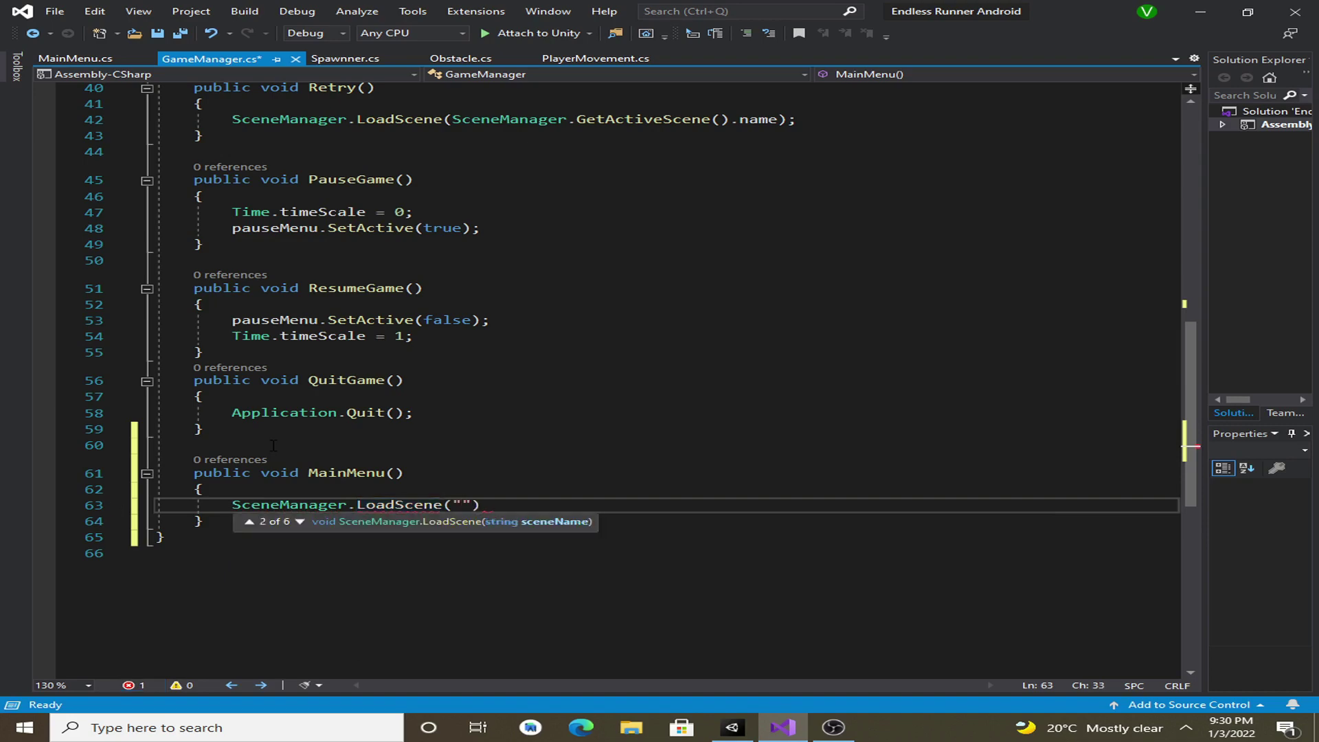
- Copy the MainMenu scene's name from Unity, insert it as the LoadScene argument in GameManager.cs, finish the statement with a semicolon and save the script
click(732, 727)
click(48, 521)
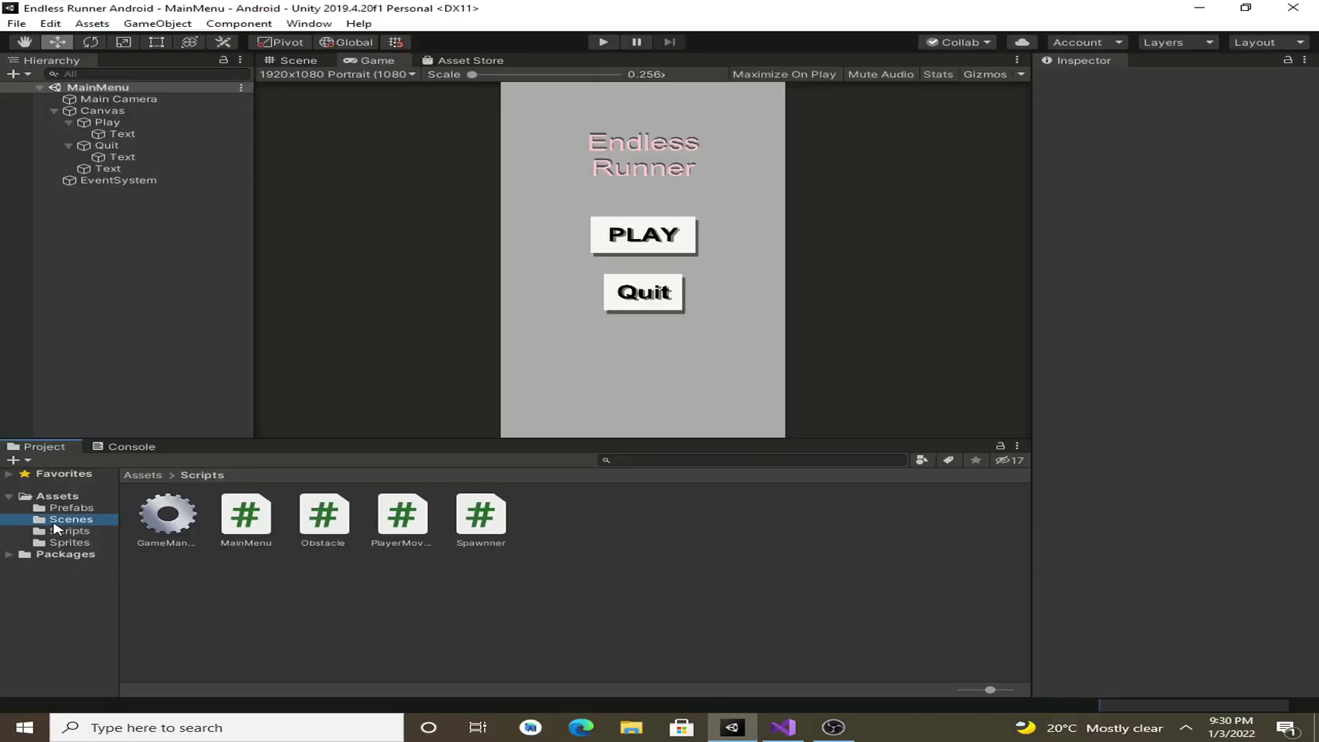
click(176, 541)
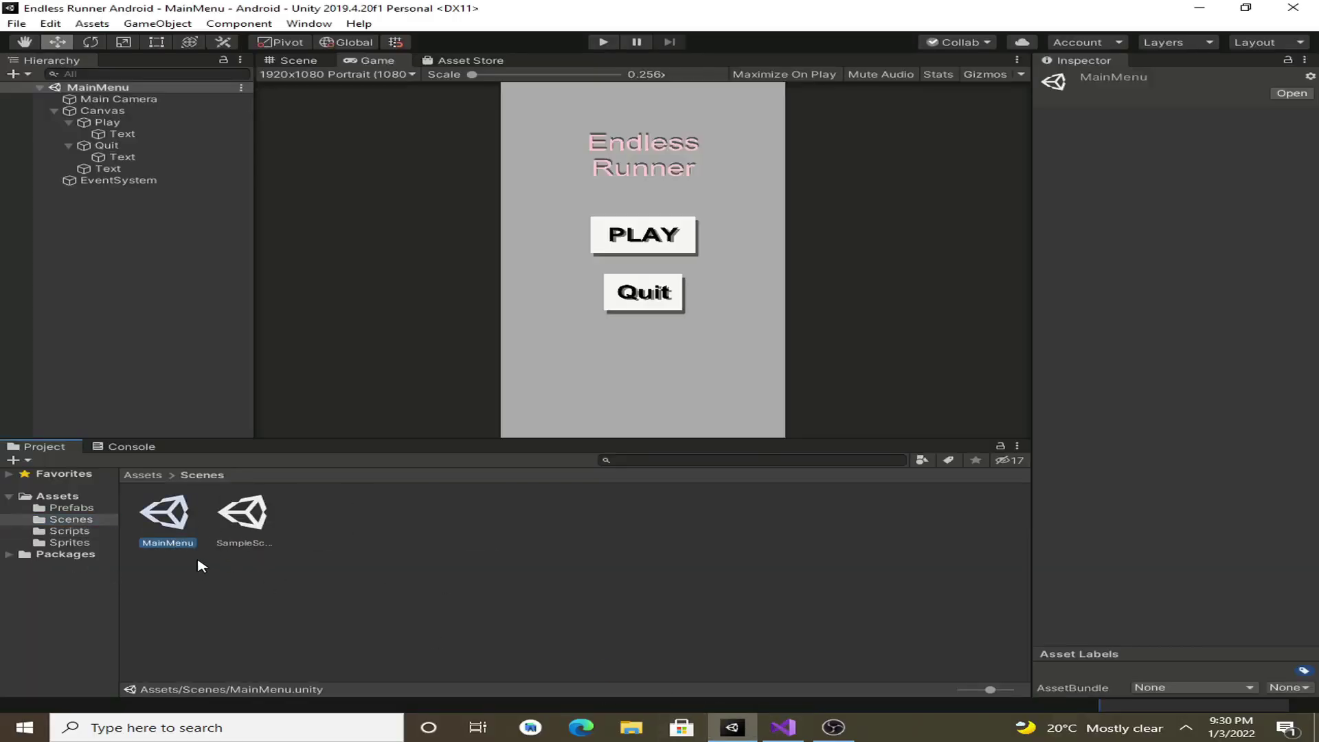
click(184, 543)
key(ctrl+c)
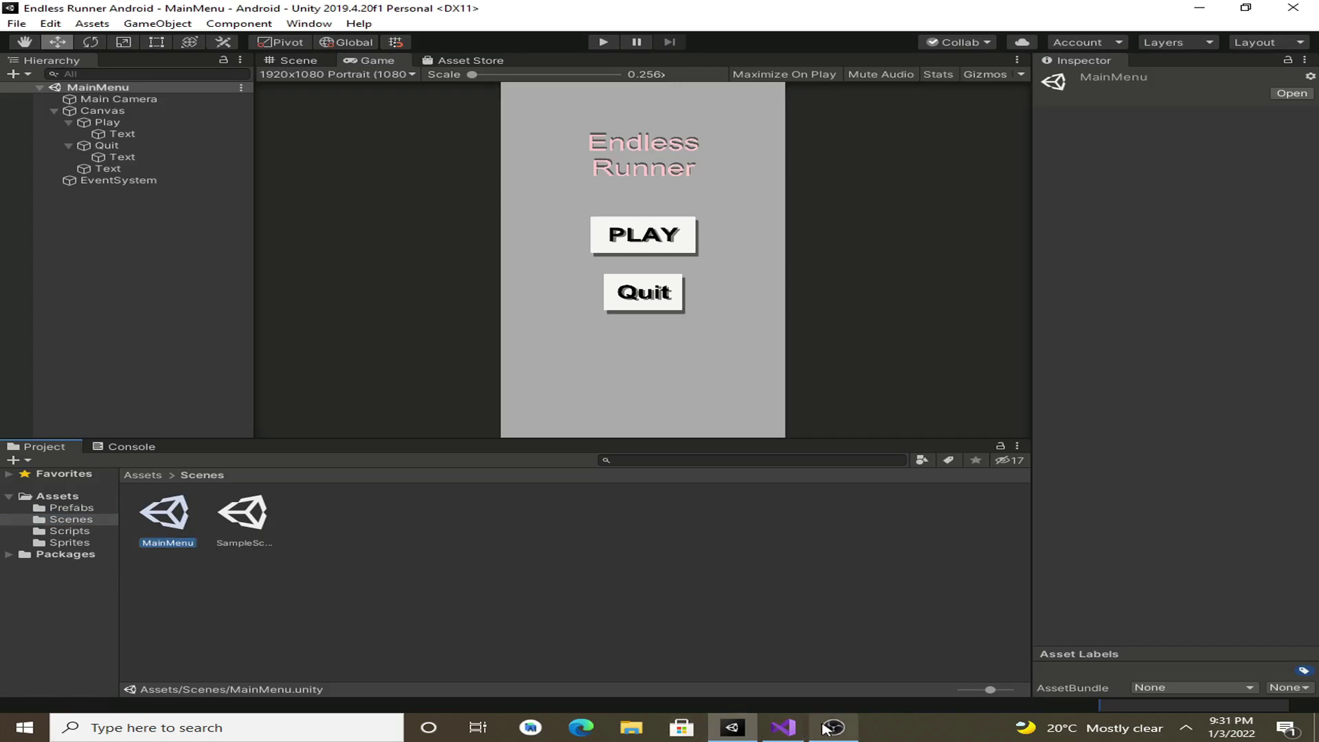
click(790, 727)
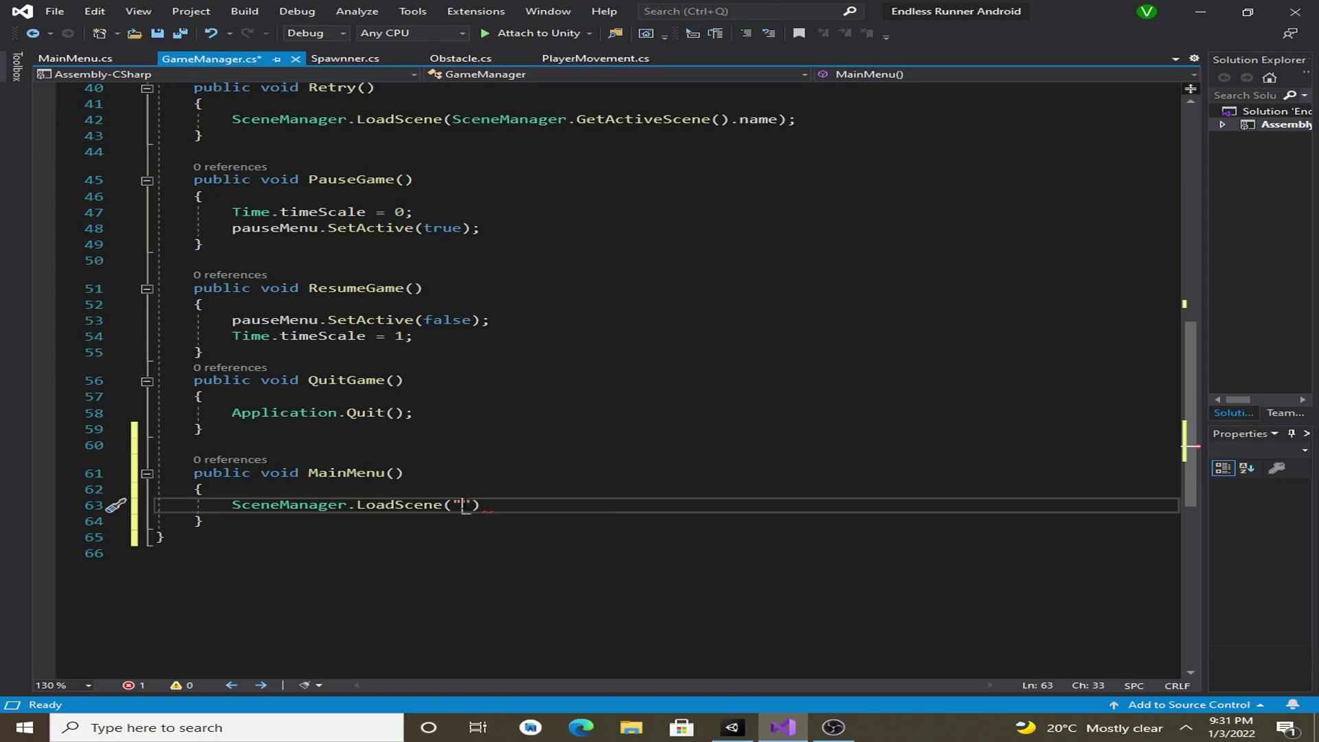
key(ctrl+v)
click(572, 510)
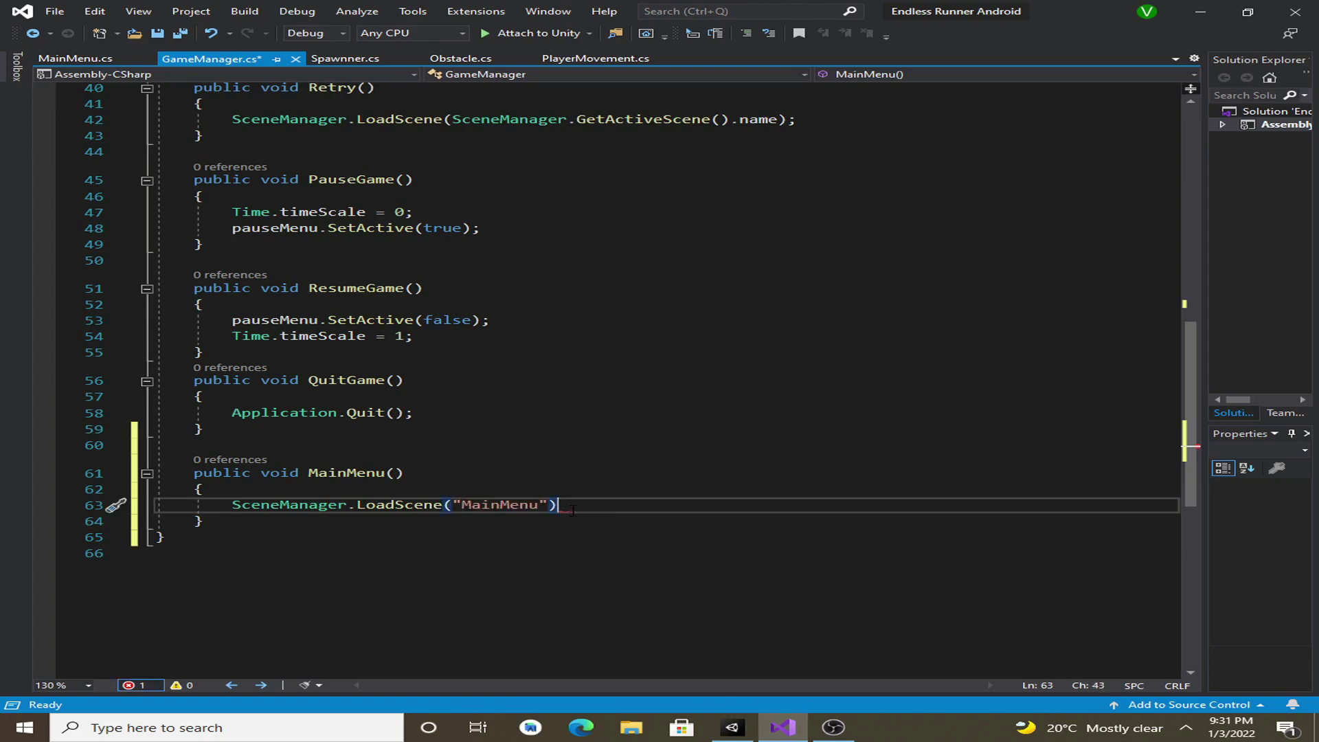
text(;)
key(ctrl+s)
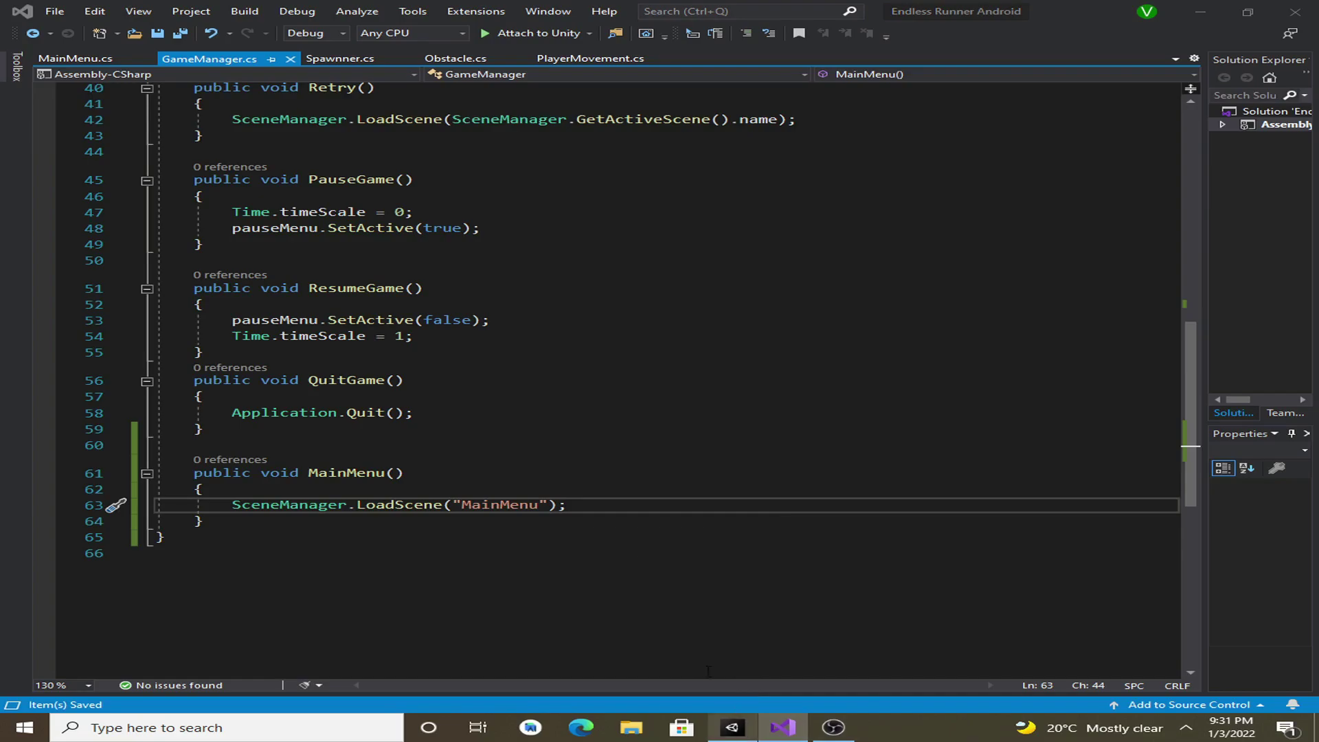
- Switch to Unity, open SampleScene and expand the Canvas, Pause, Pause Menu and GameOver Pannel objects in the hierarchy
click(737, 729)
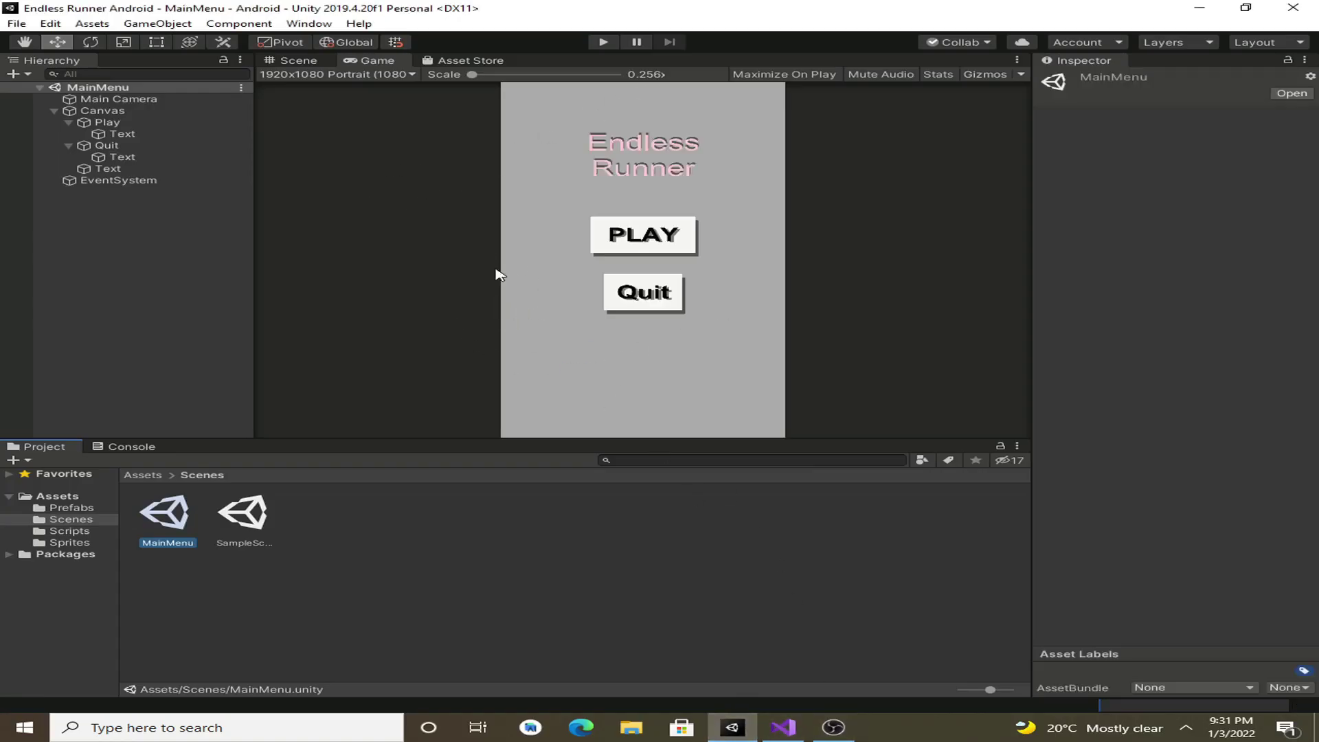
click(330, 574)
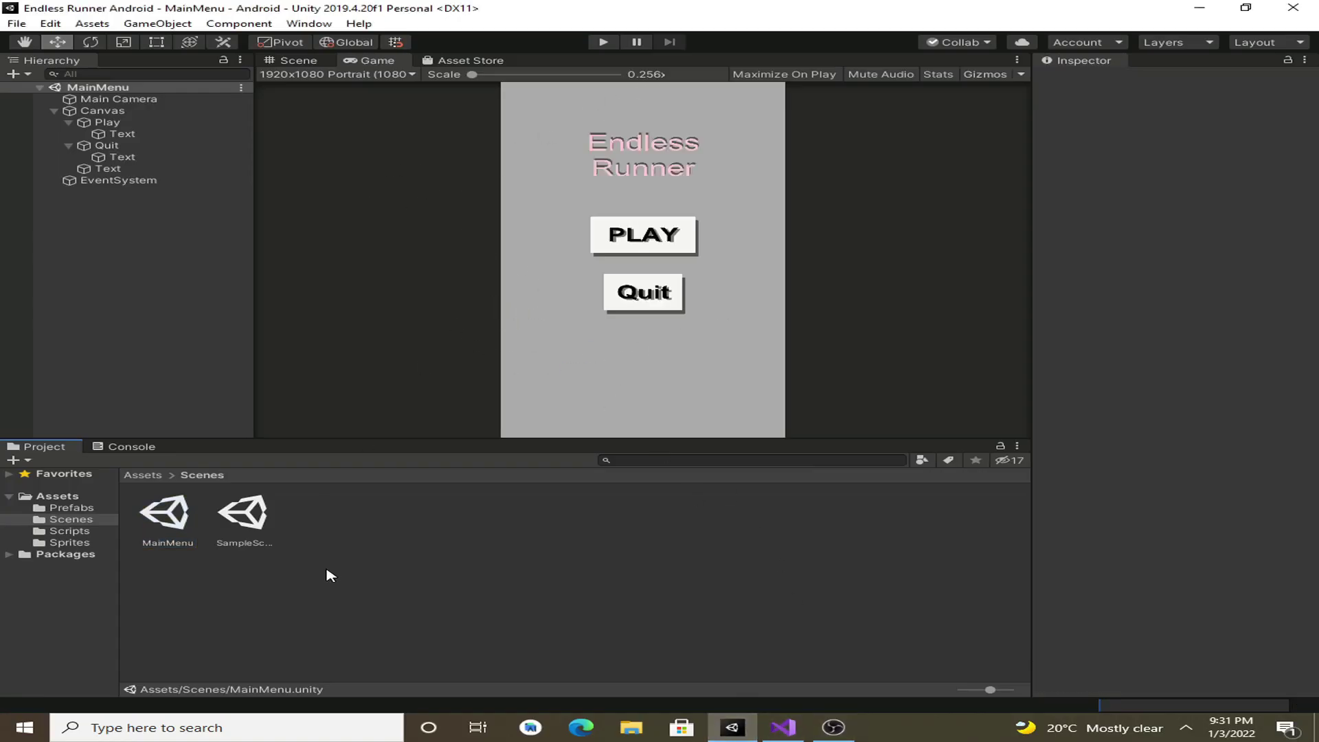
double_click(240, 522)
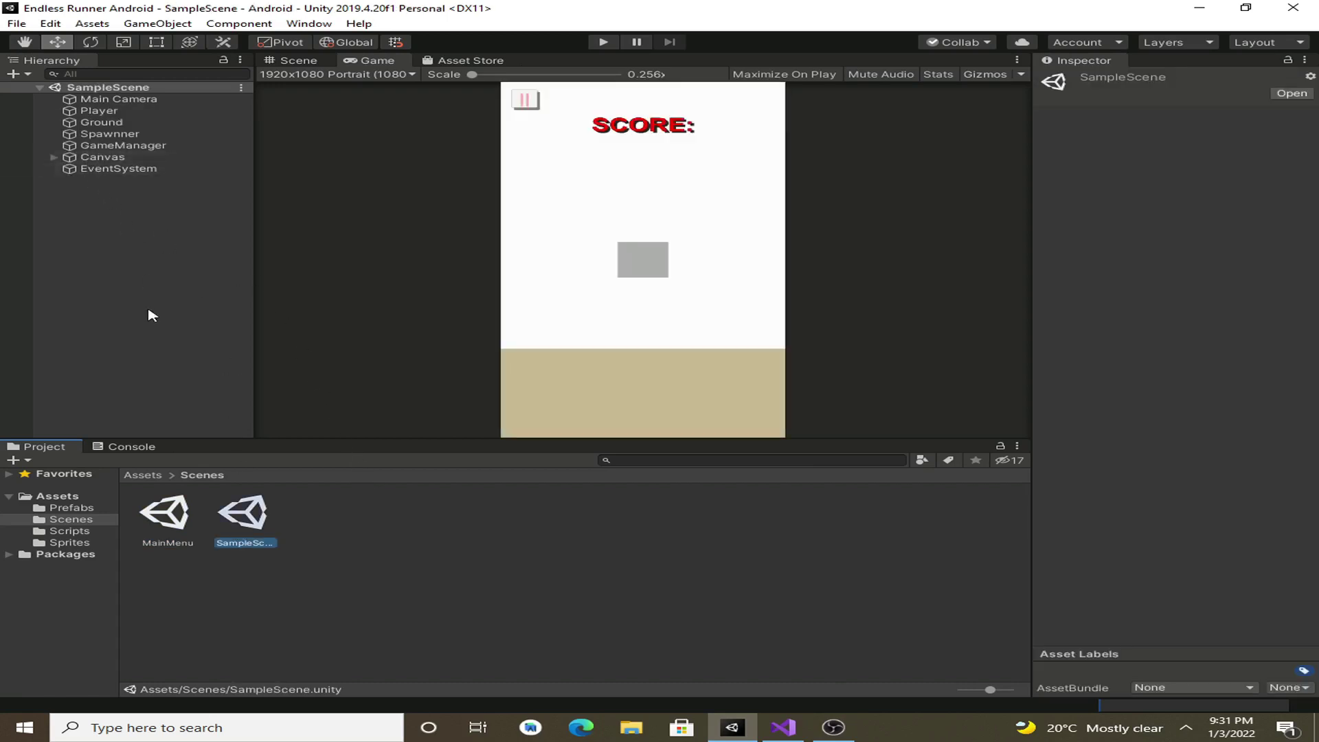
click(54, 157)
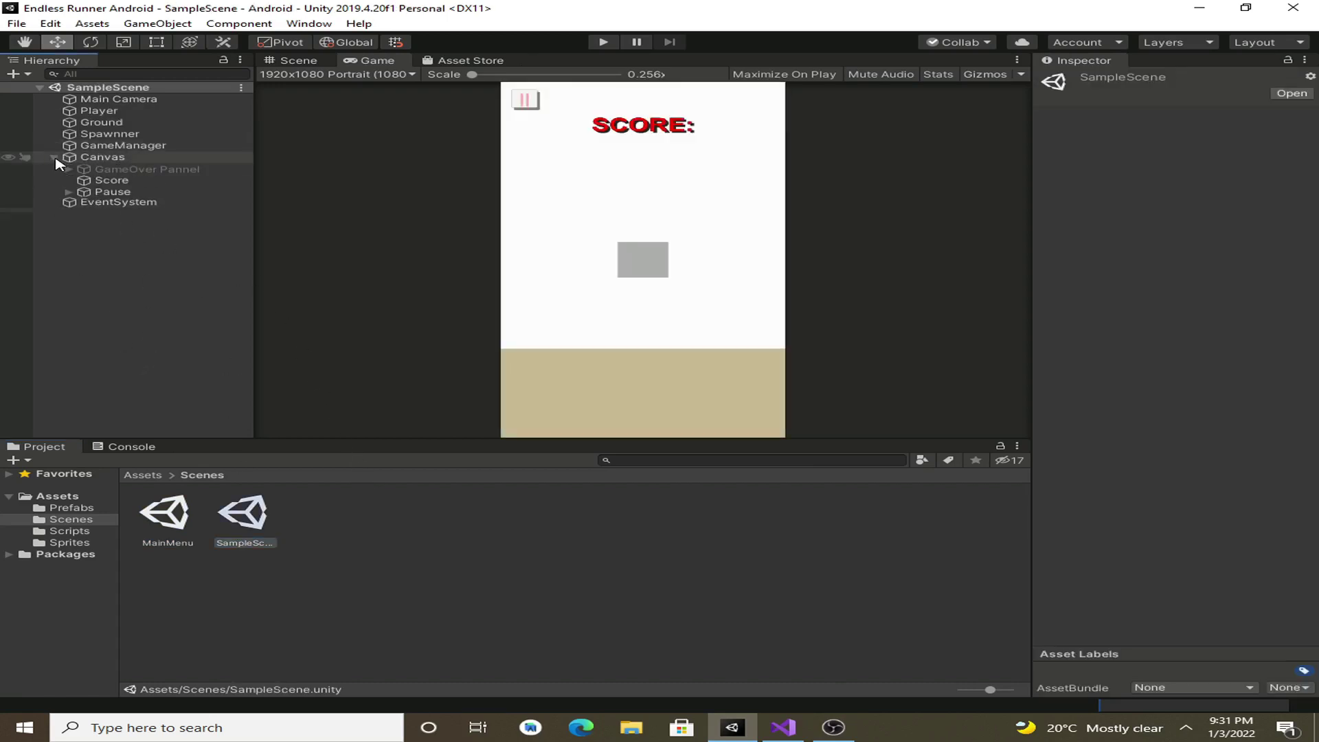
click(68, 192)
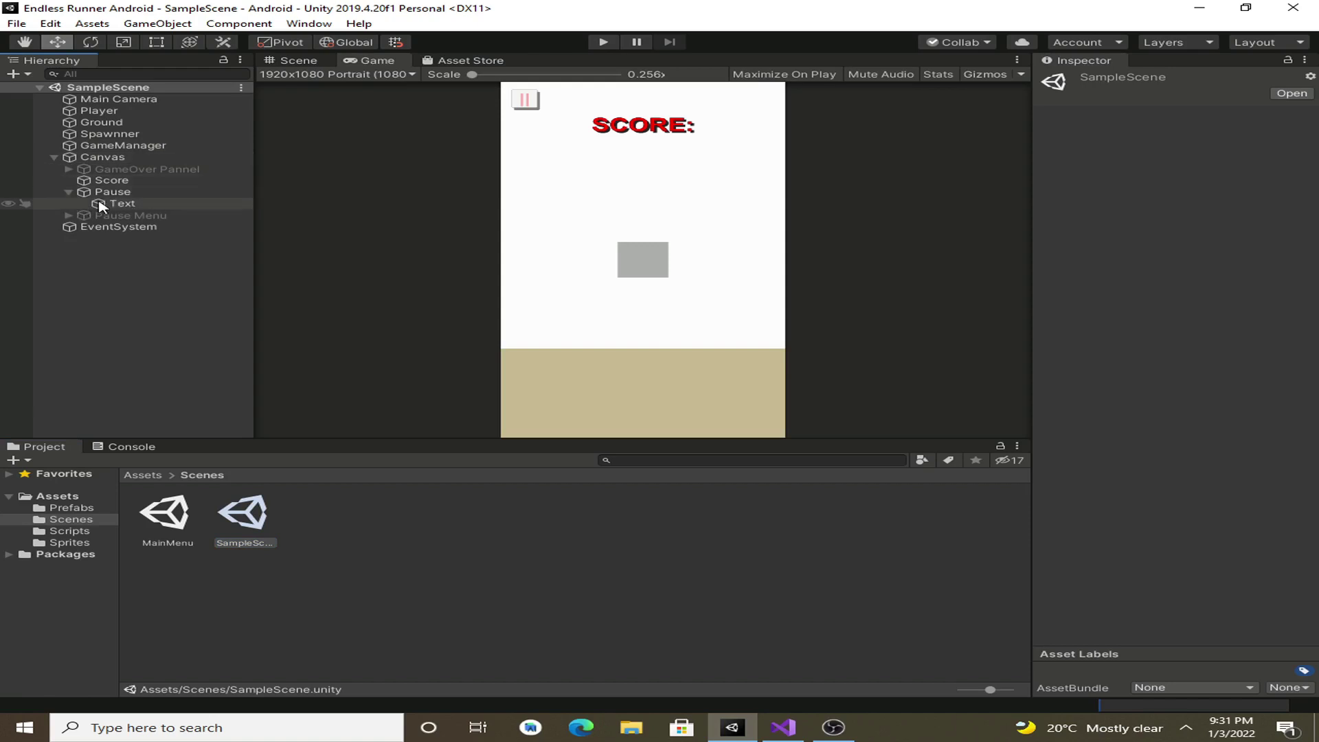
click(70, 215)
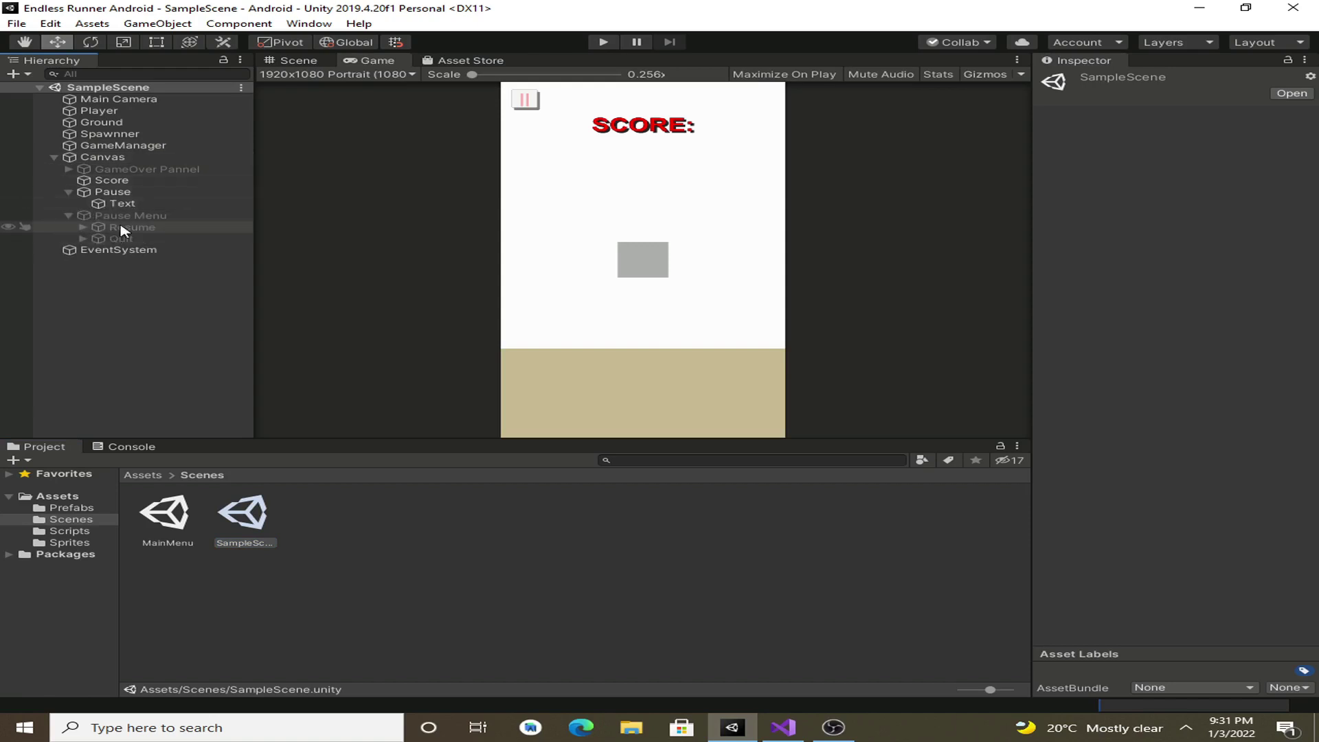
click(68, 169)
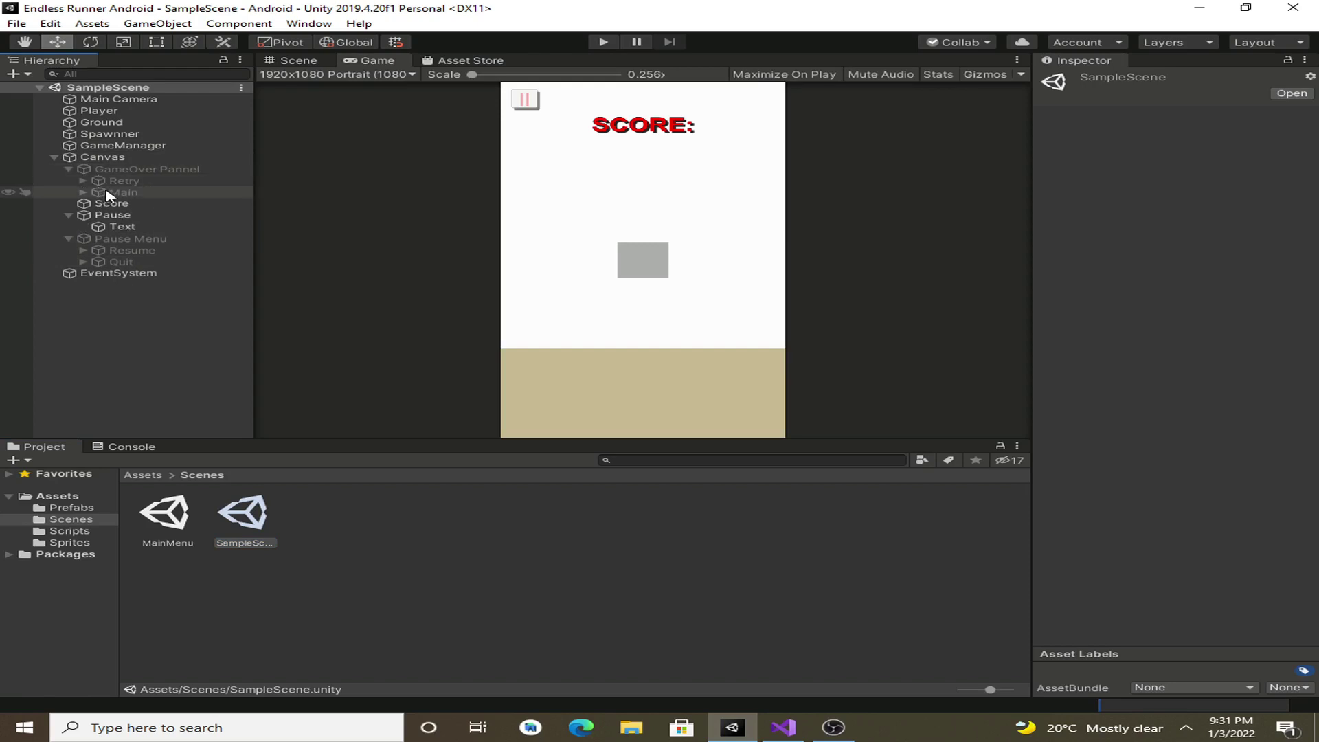
- Add an On Click event entry to the GameOver Pannel's Main button, with GameManager as its target object
click(107, 196)
scroll(1181, 412, down, 5)
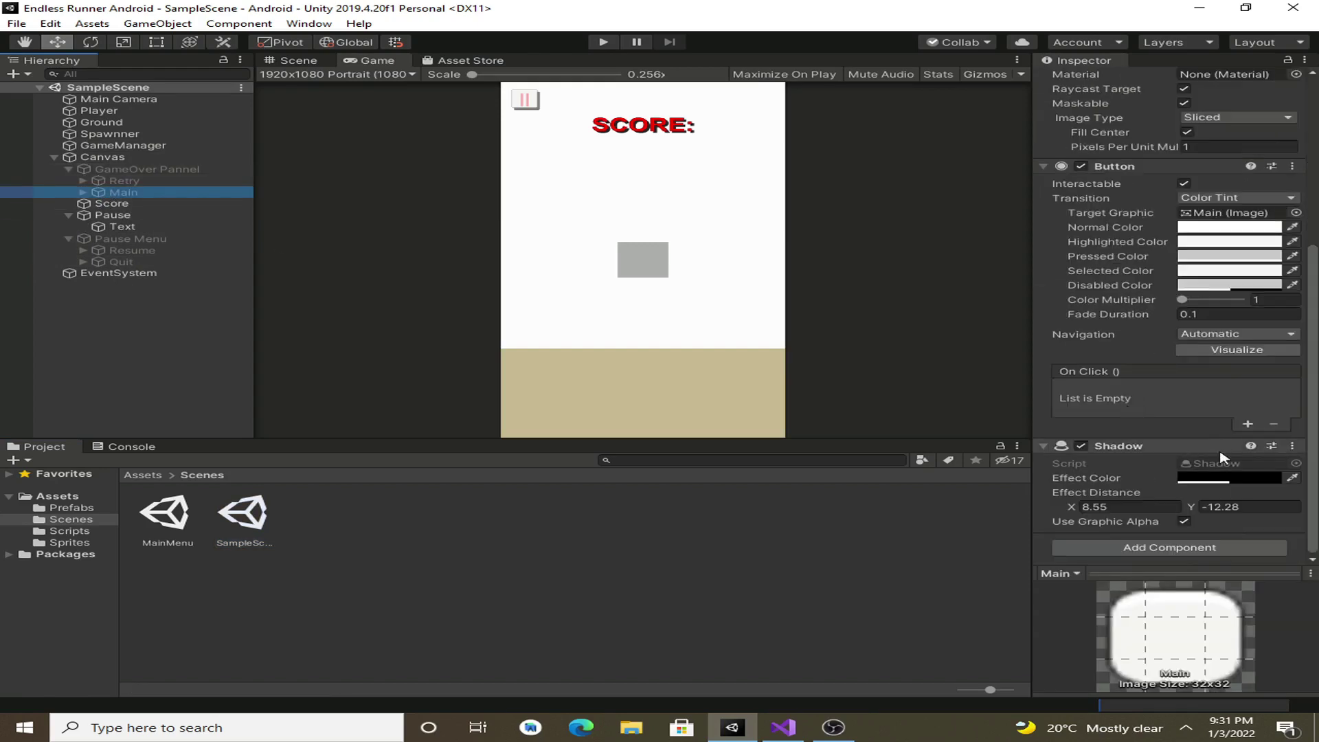
click(1246, 424)
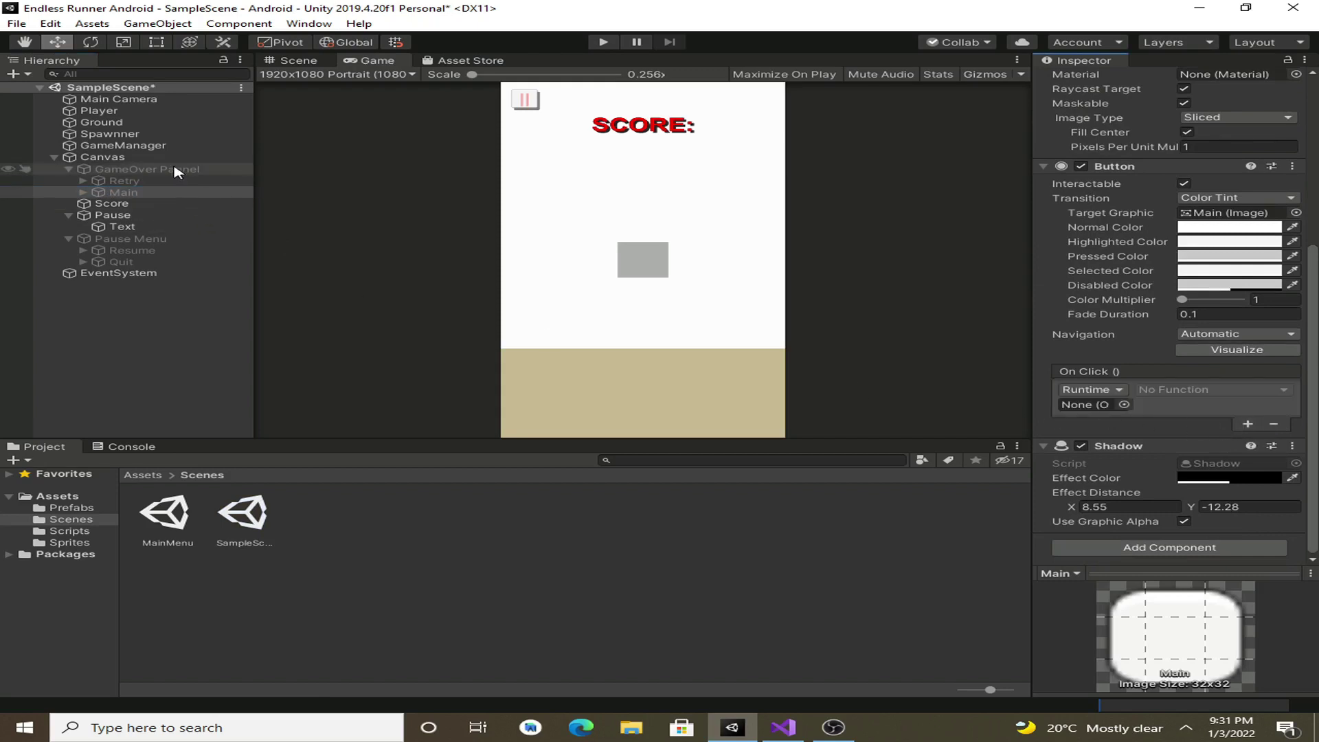
drag(147, 144, 1101, 405)
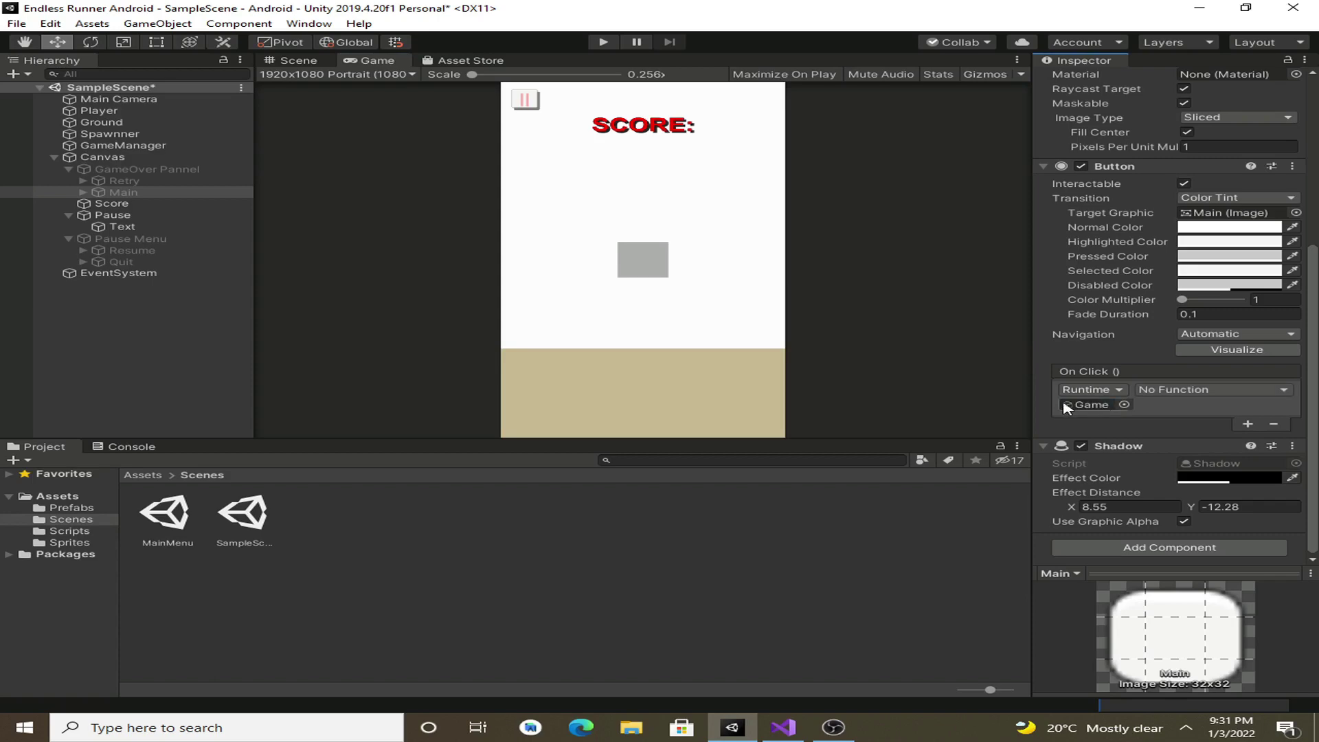
- Assign the GameManager.MainMenu function to the Main button's On Click event and save the scene
click(1159, 392)
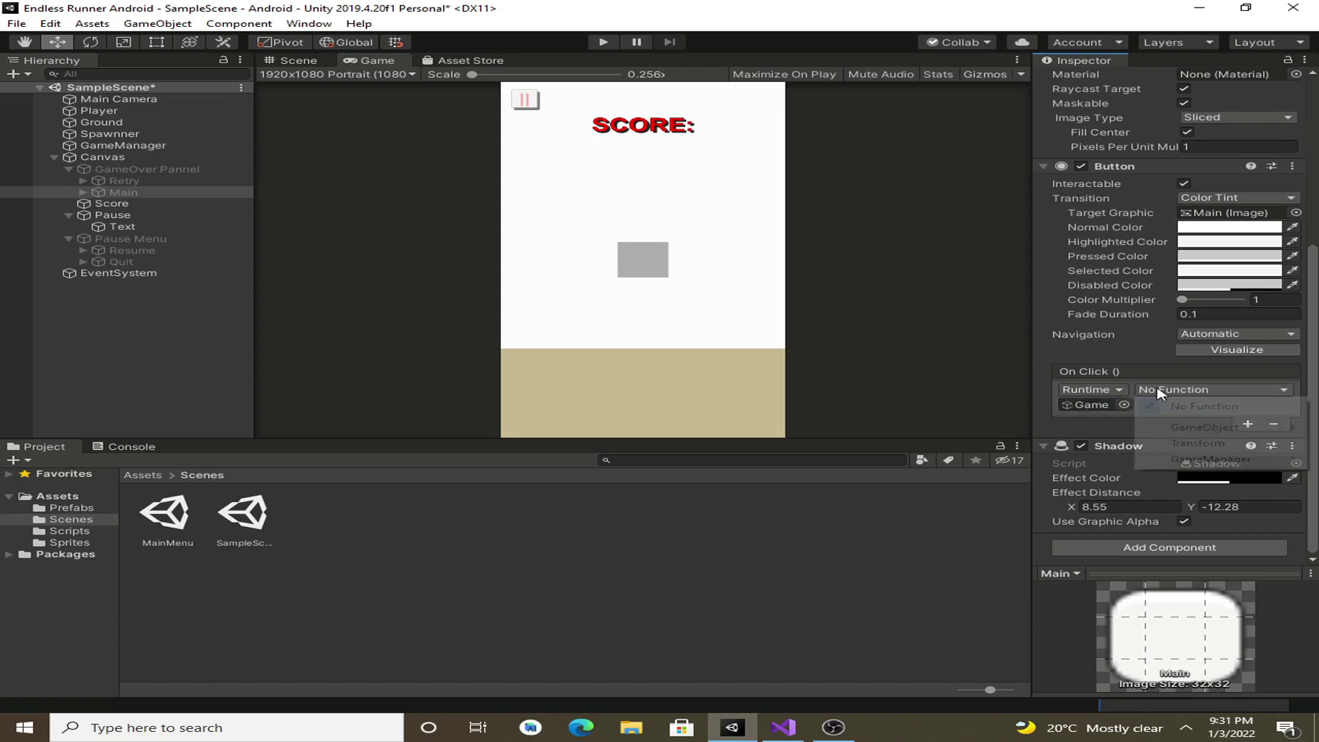
mouse_move(1209, 458)
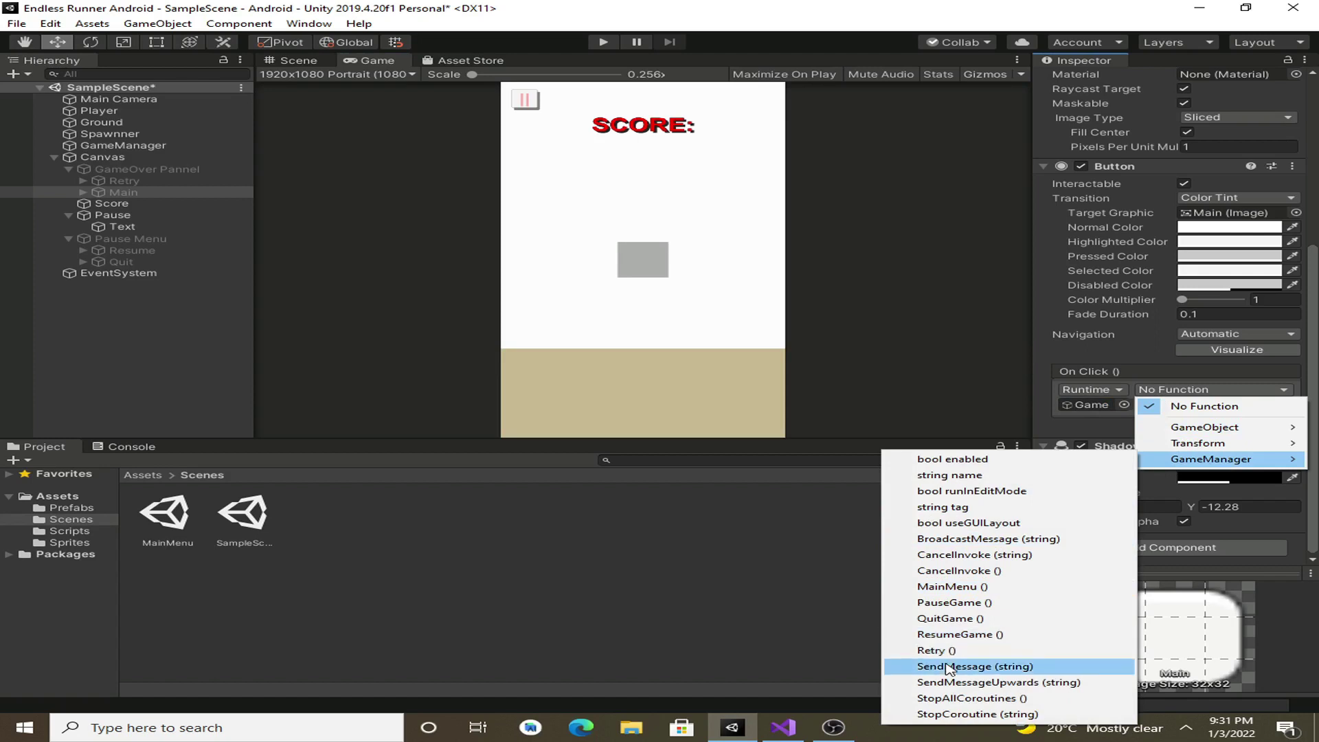
click(946, 587)
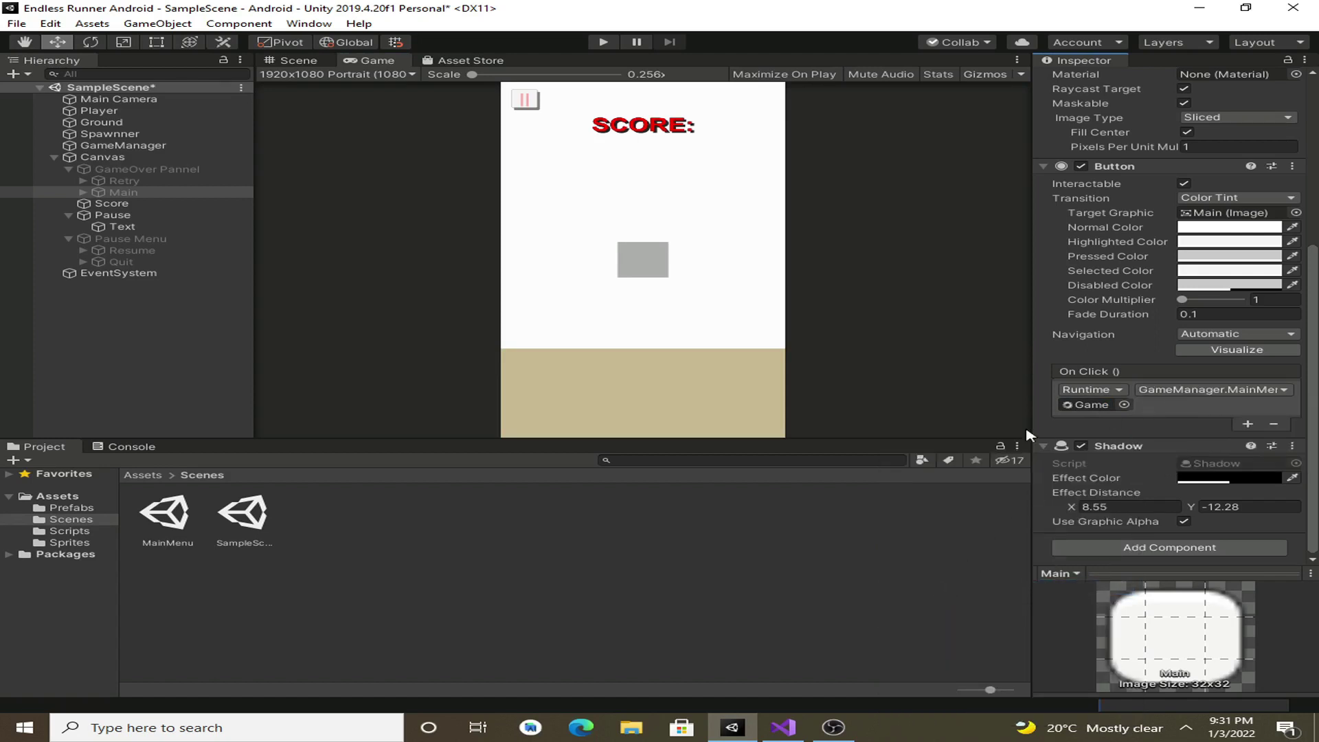
key(ctrl+s)
- Play-test the game-over screen's Main button and the main menu's Play button by switching between the two scenes
click(603, 42)
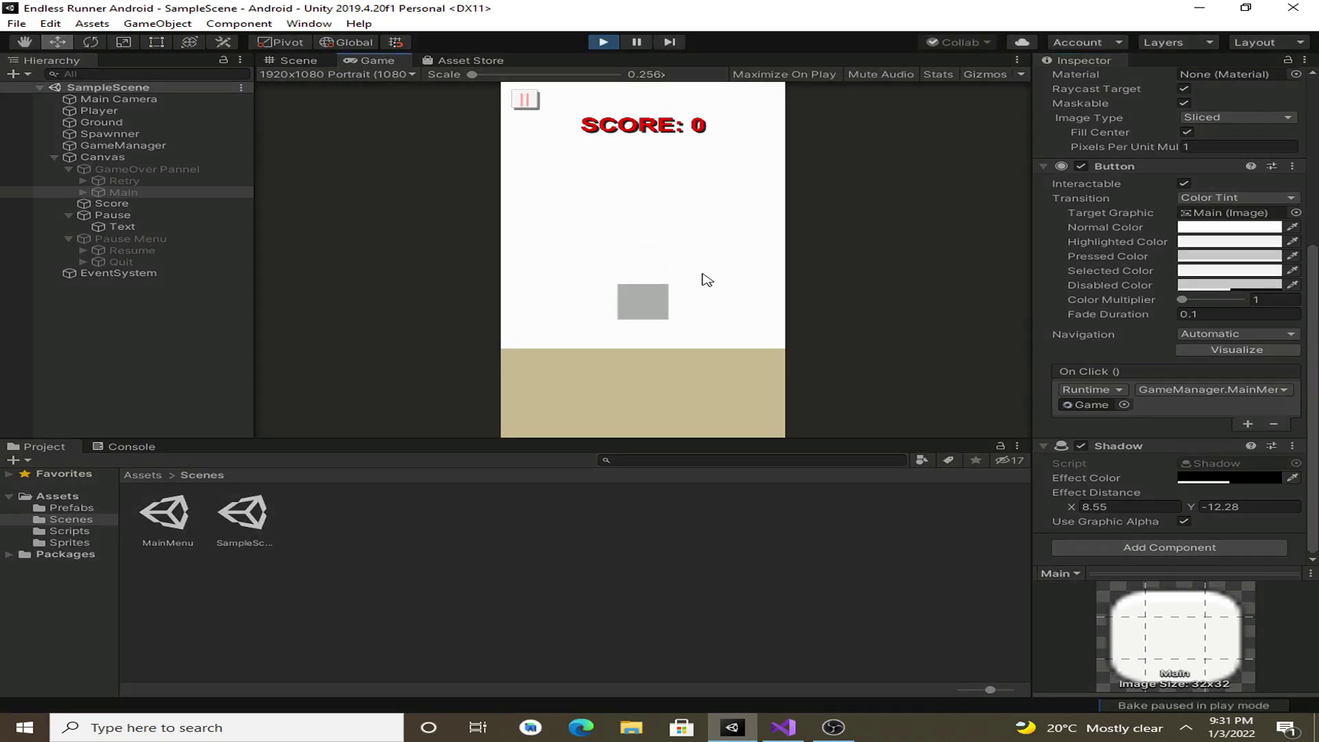
click(664, 265)
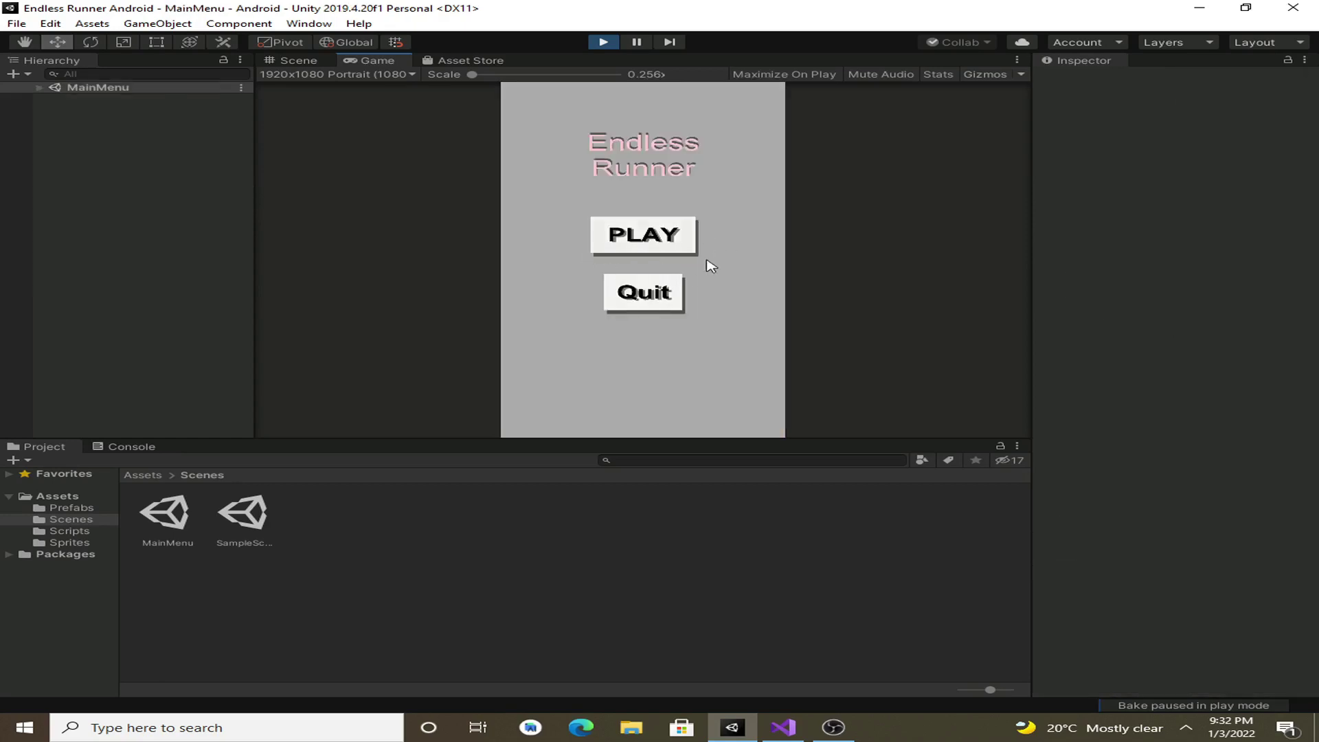
click(653, 248)
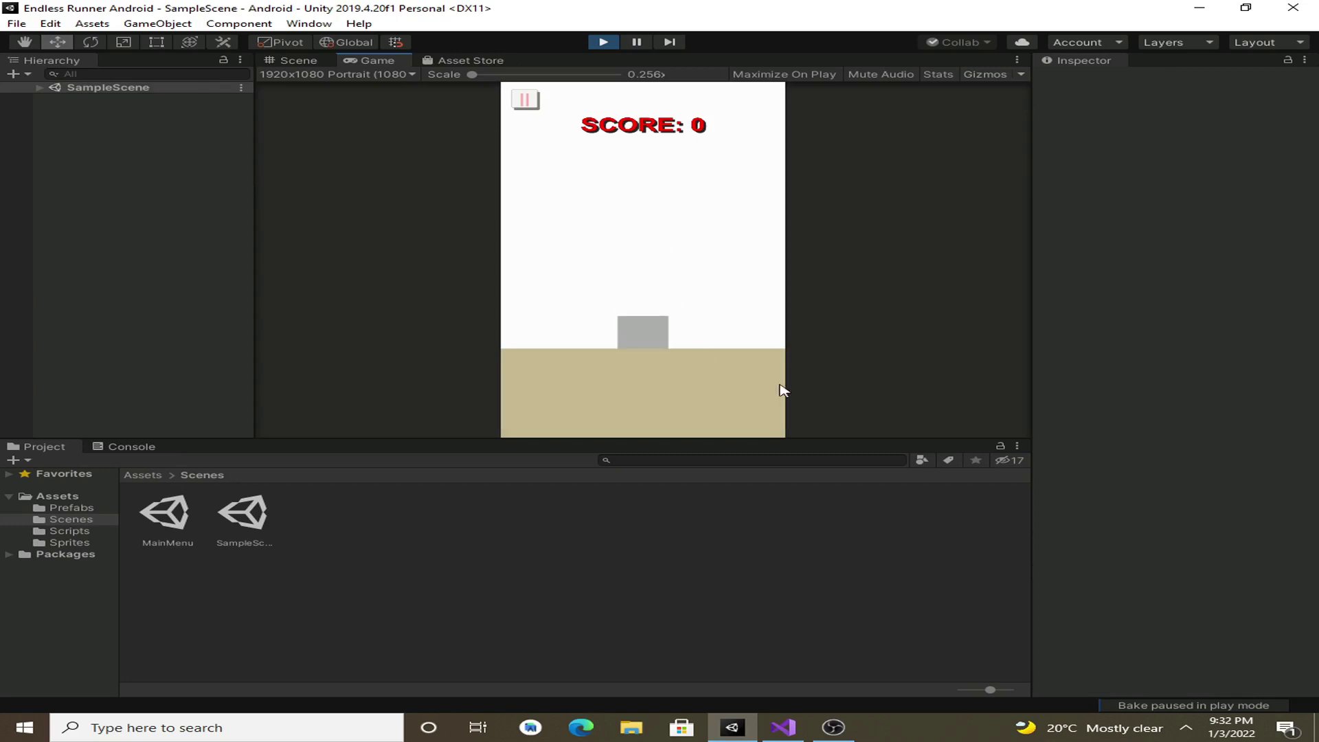
click(695, 311)
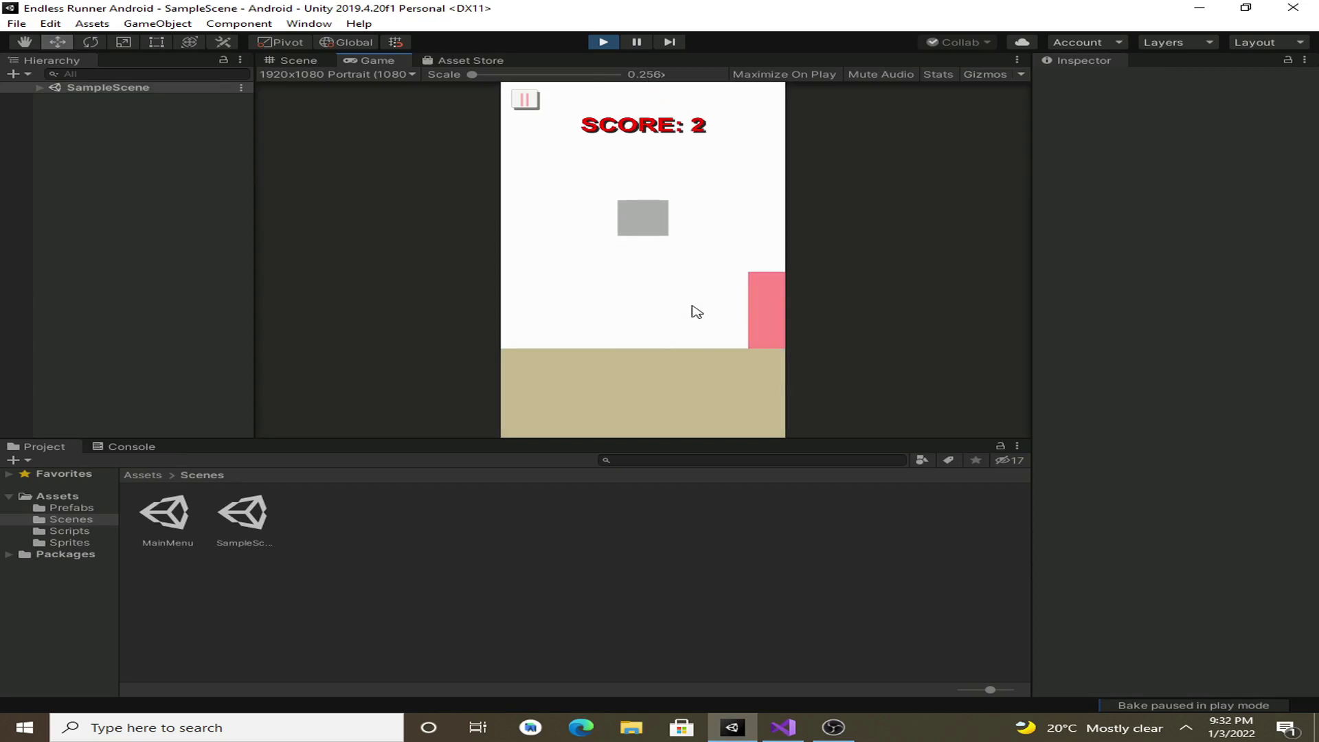
click(657, 267)
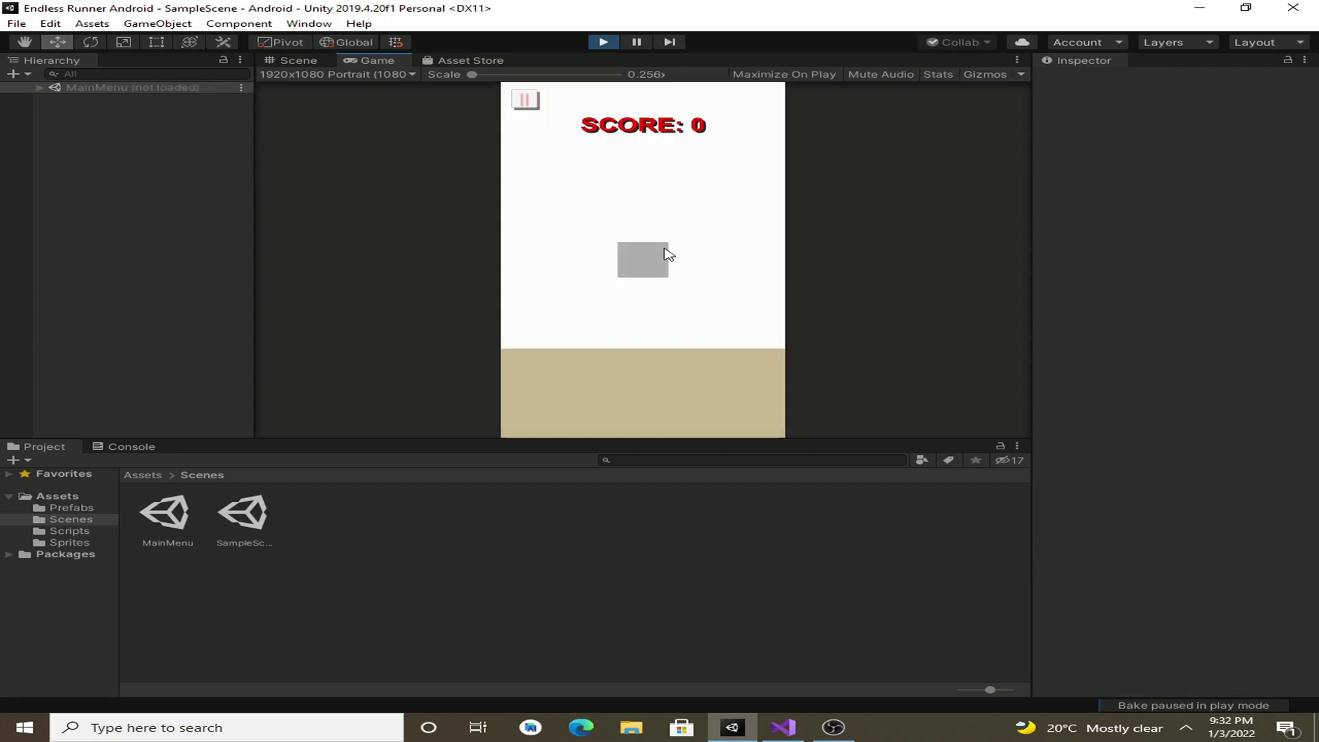